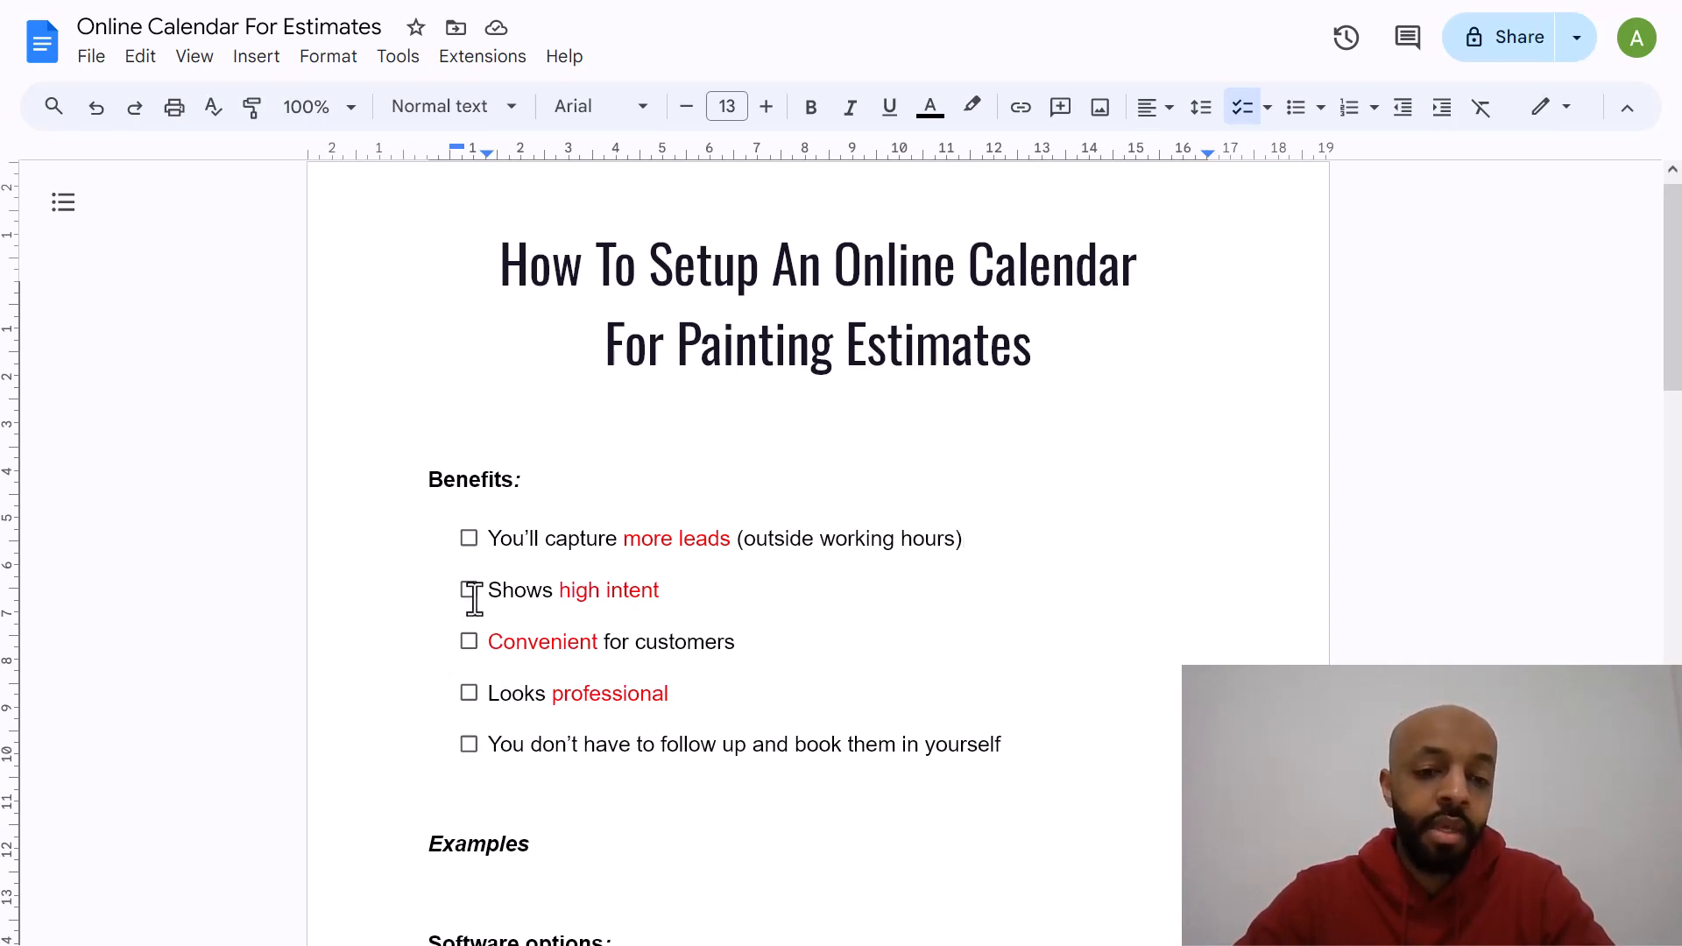
left_click(678, 594)
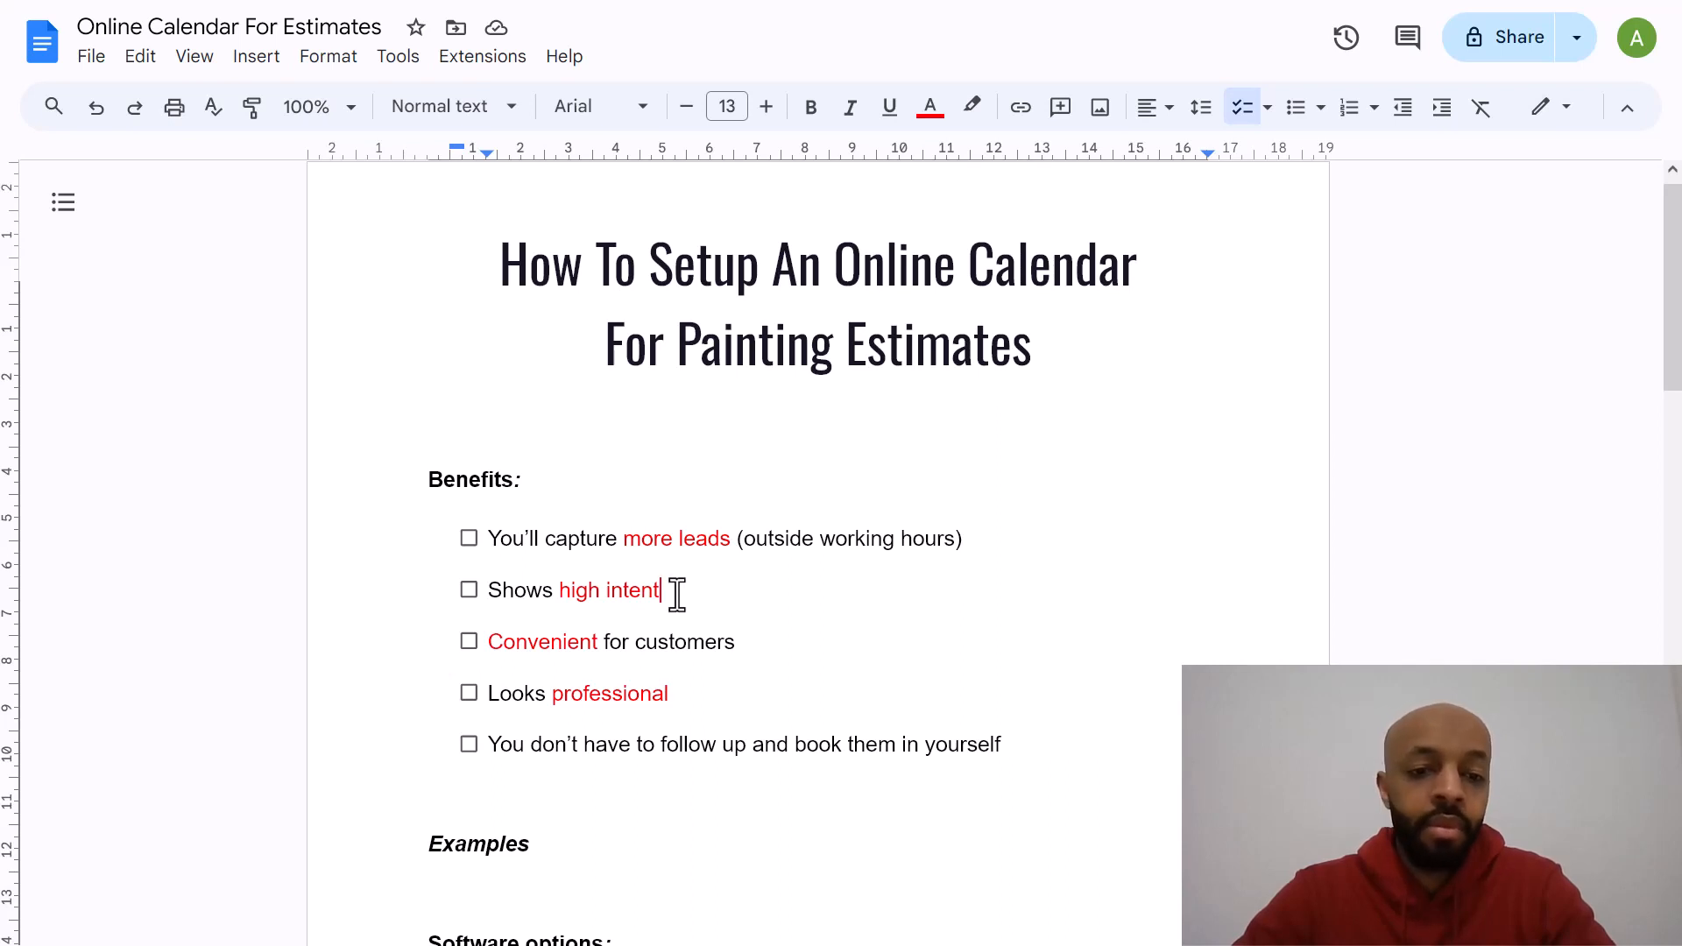
left_click(740, 648)
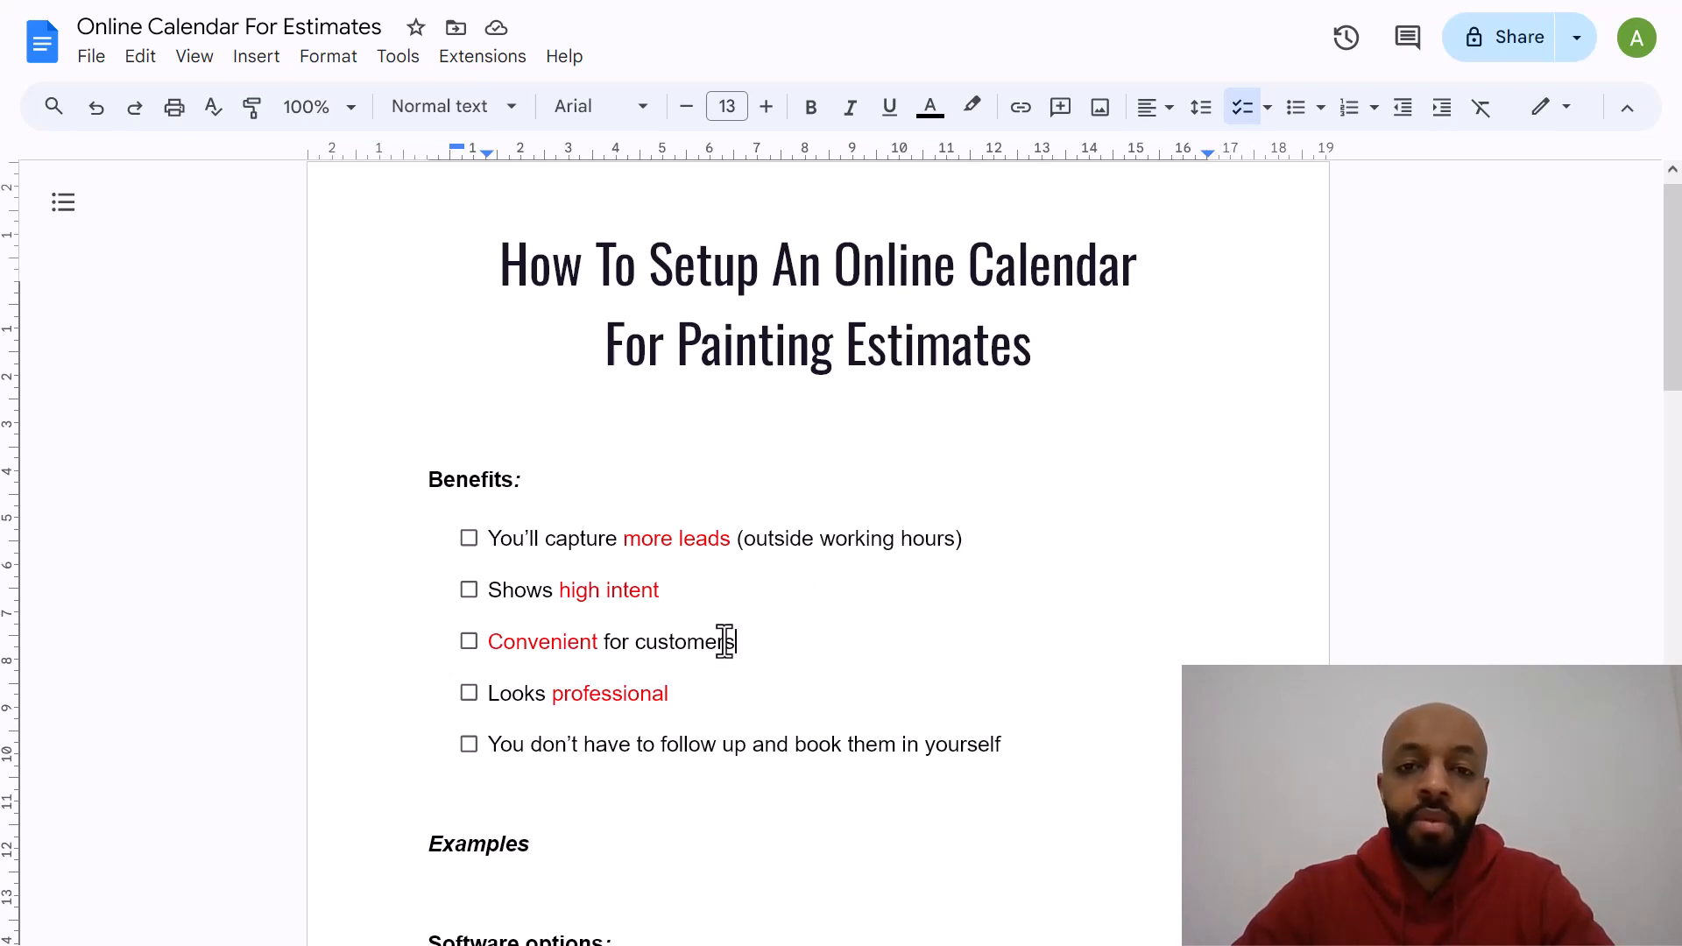
left_click(679, 693)
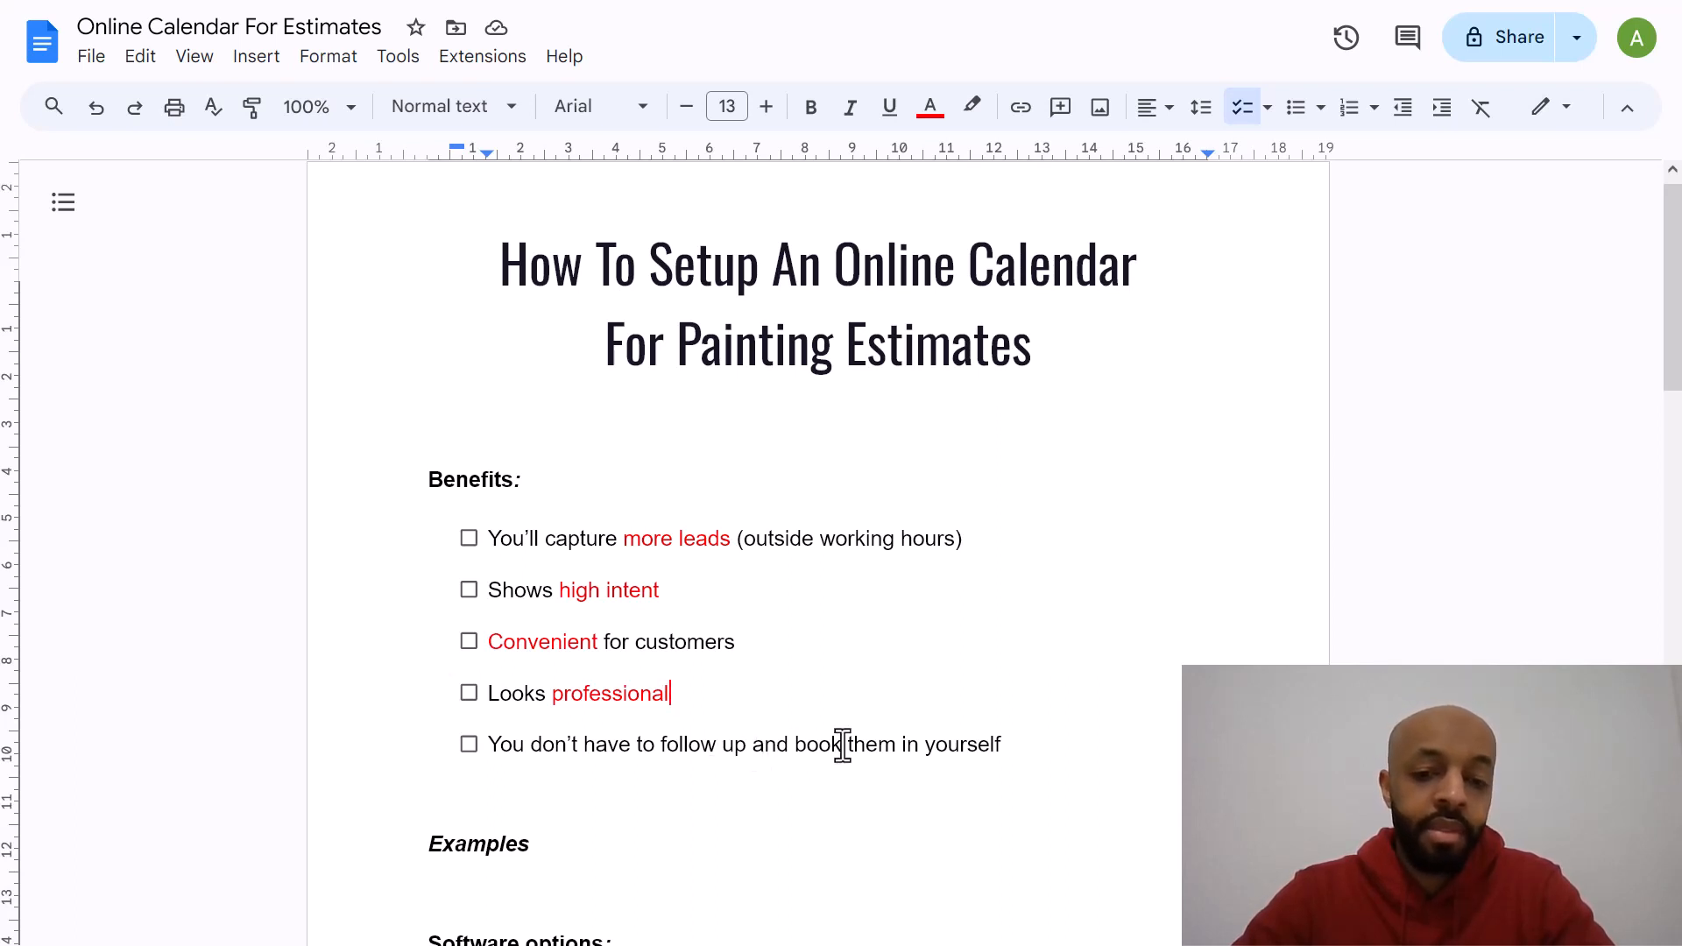
left_click(1005, 749)
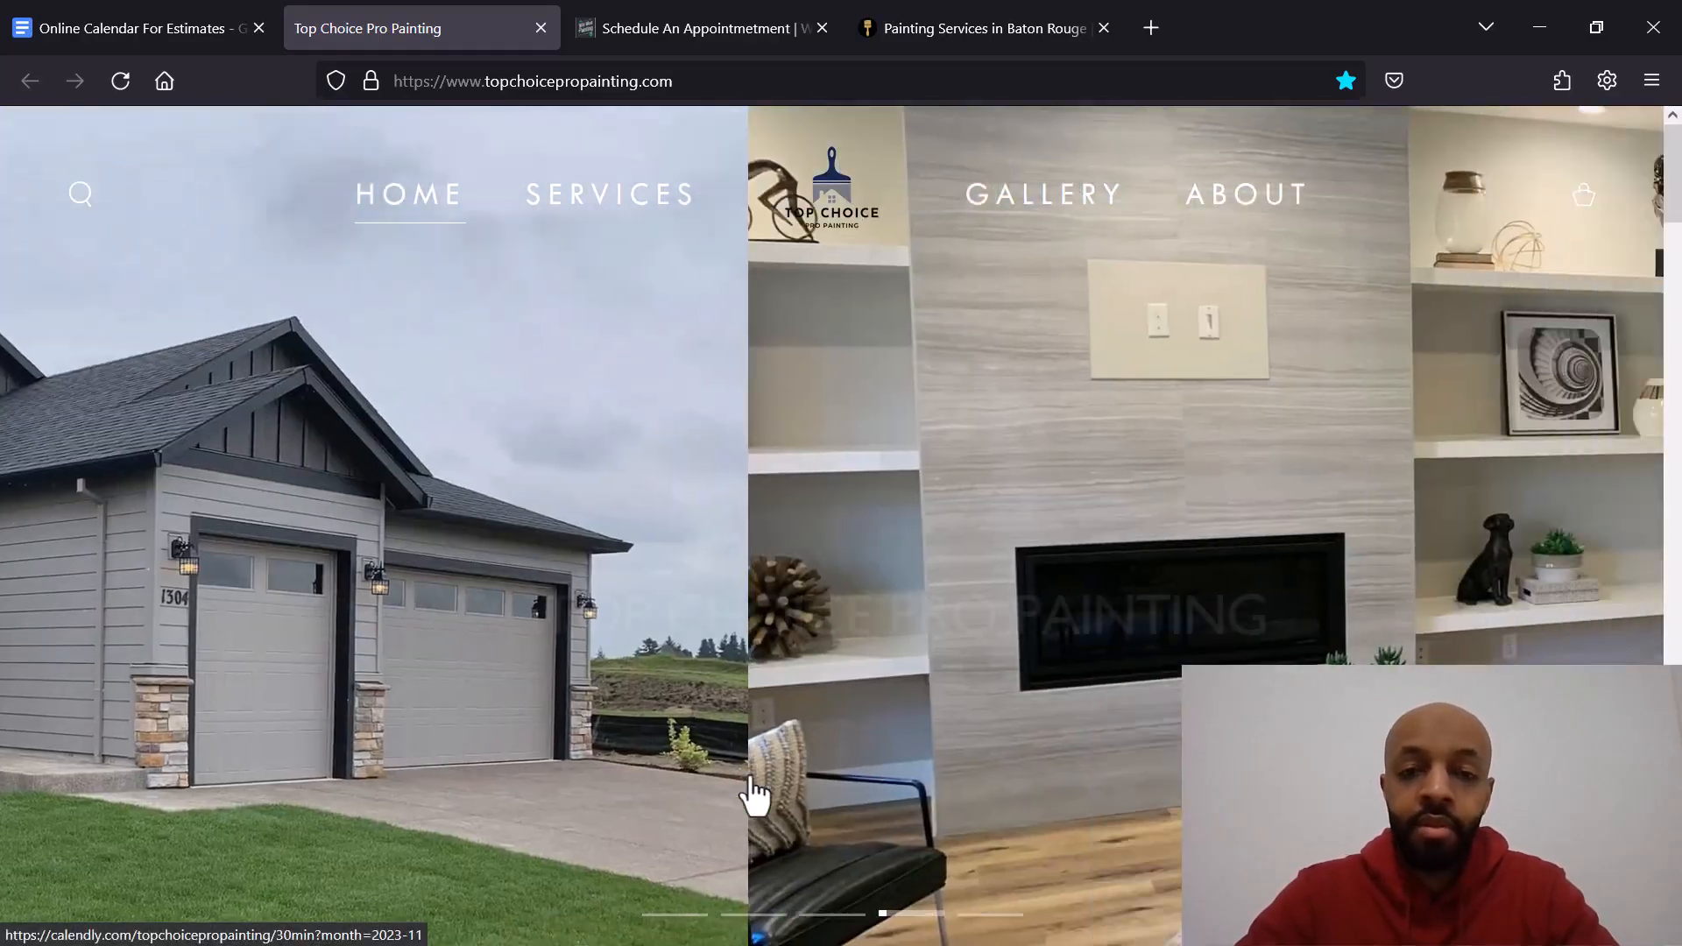
Step: Open the free estimate scheduler from the Top Choice Pro Painting homepage and accept the cookie notice
left_click(754, 791)
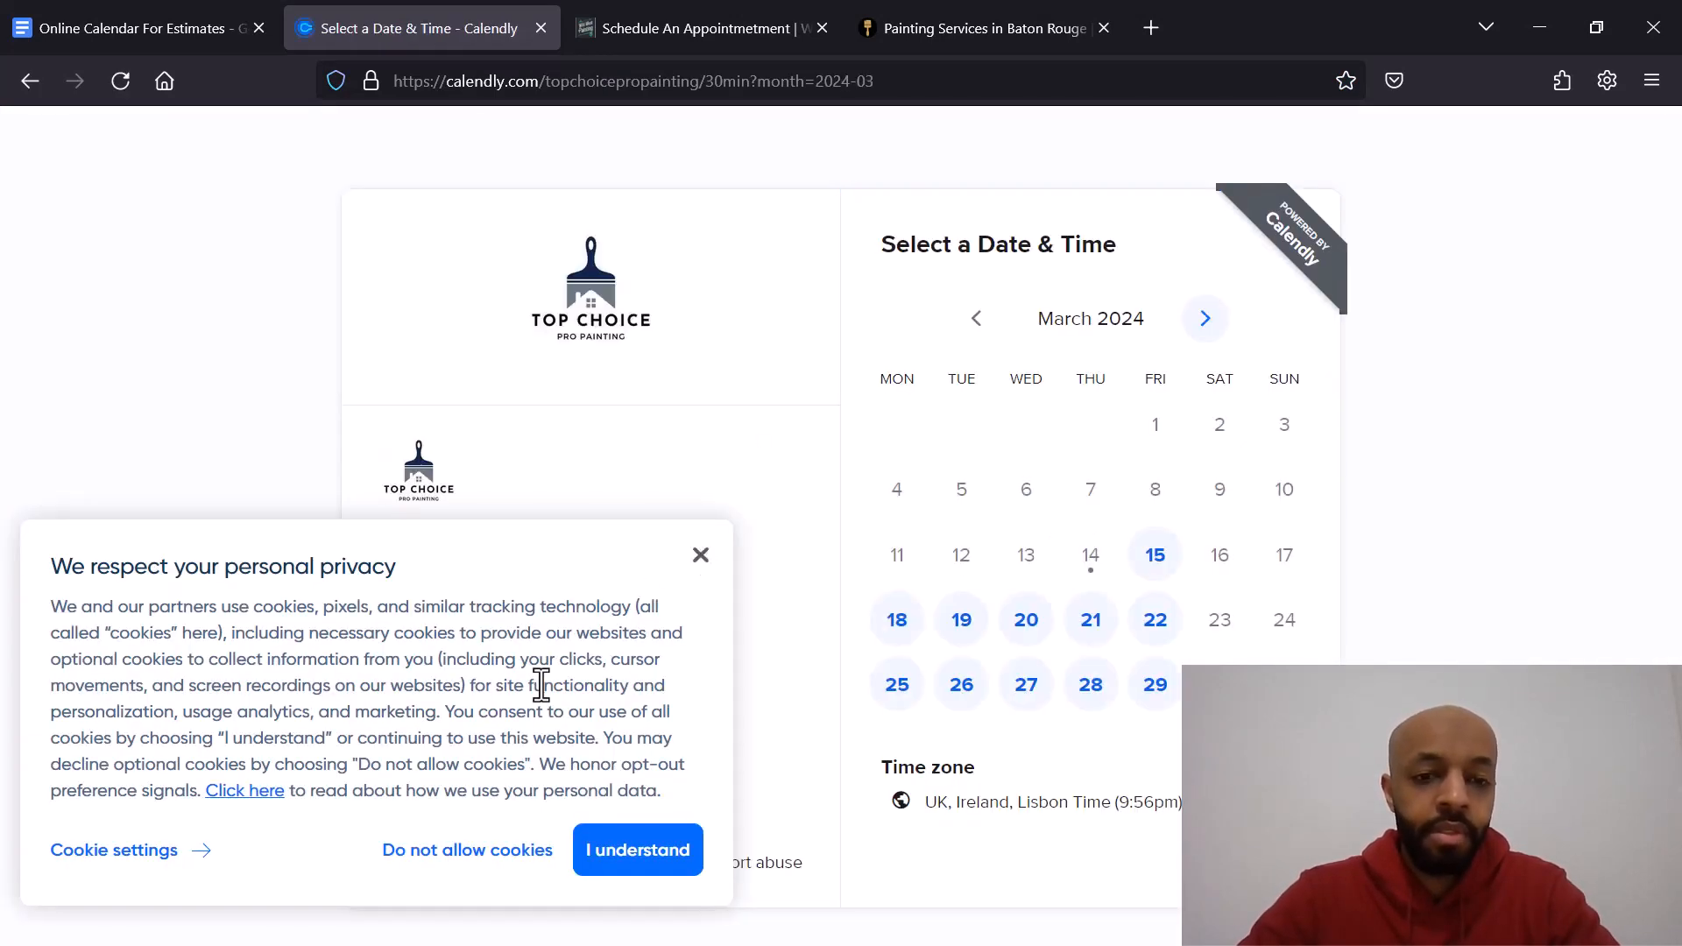
left_click(676, 852)
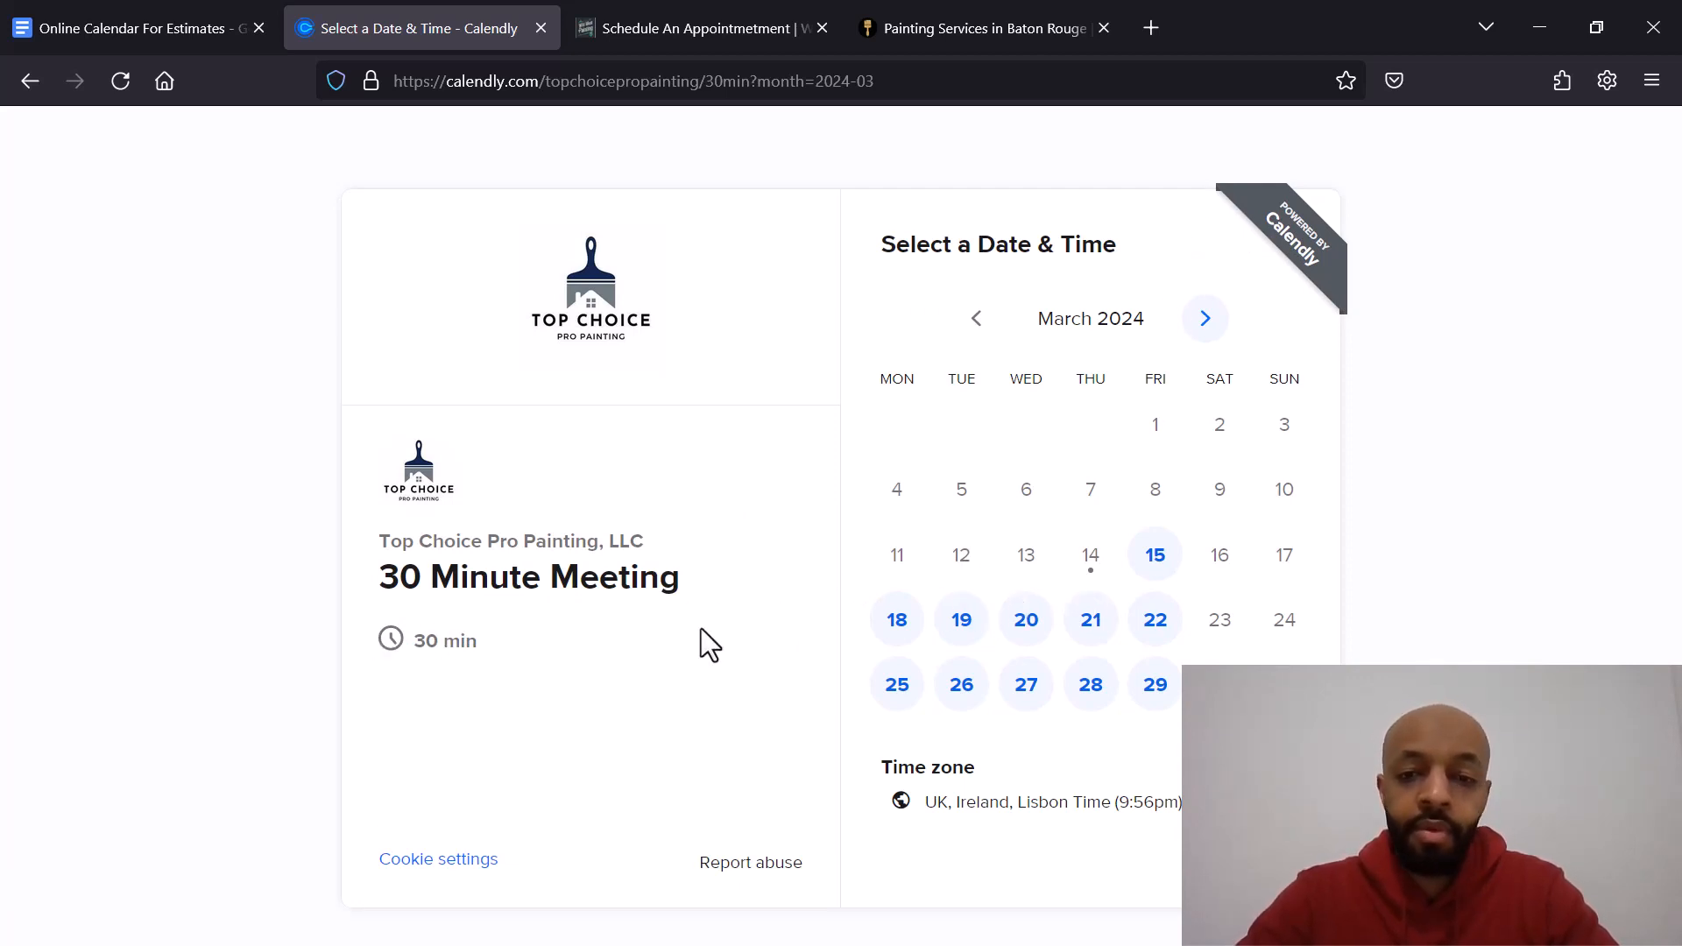
Step: Pick the 5:00pm slot on Wednesday, March 20 and continue to the booking details form
left_click(1024, 624)
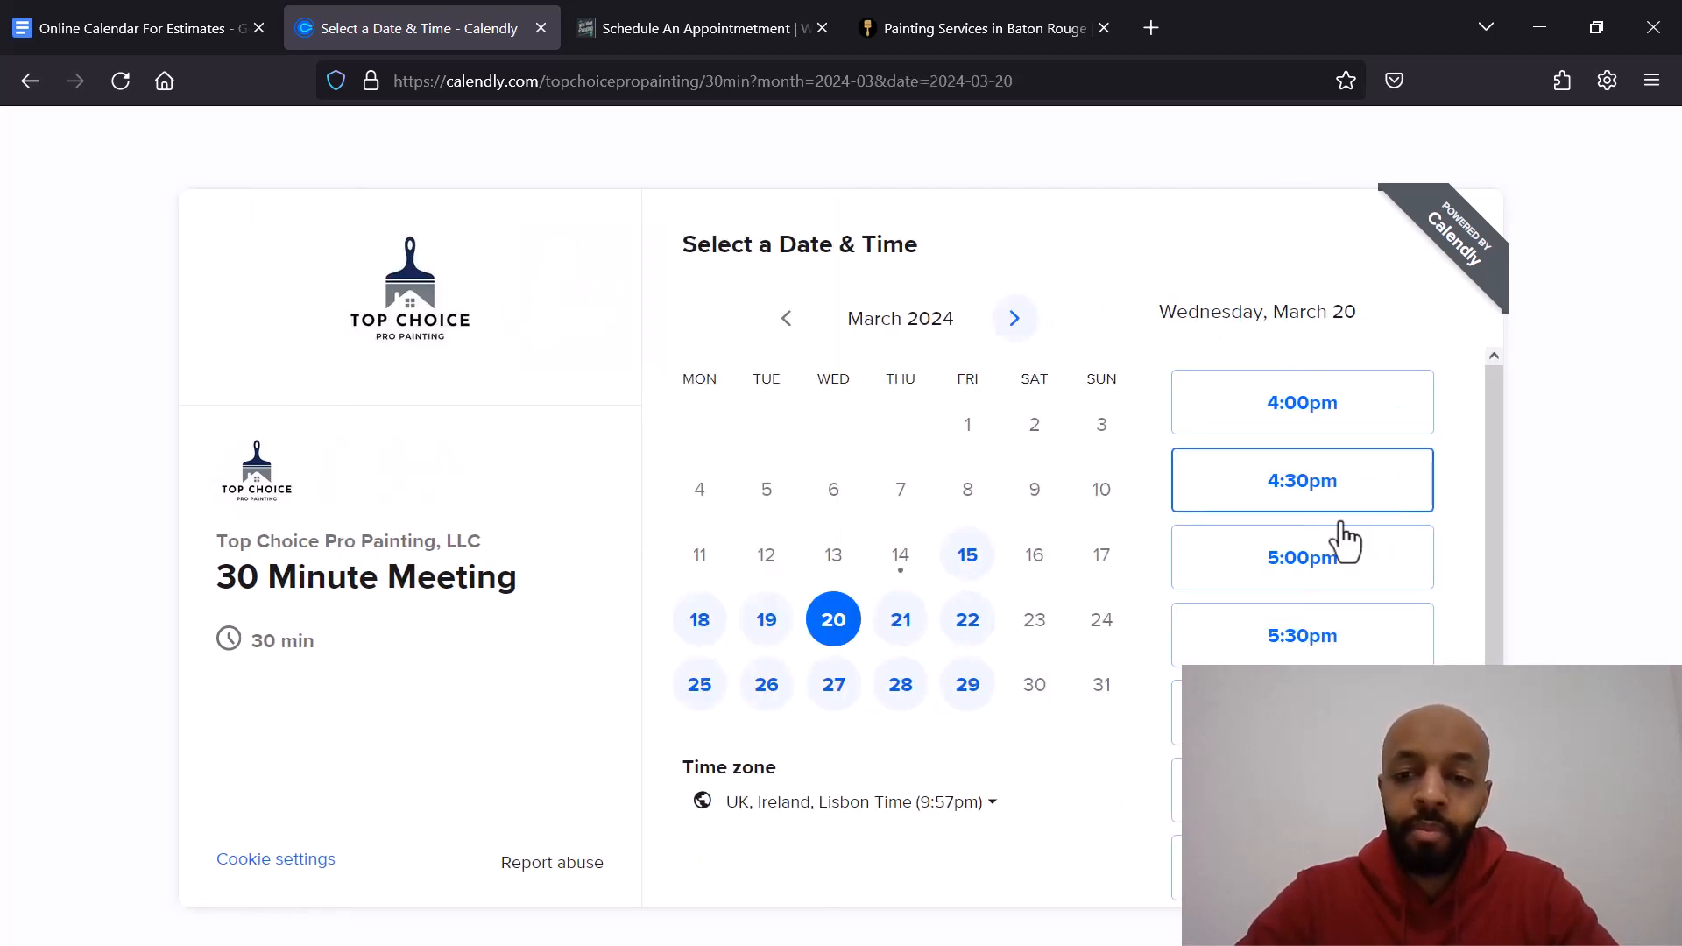
left_click(1318, 583)
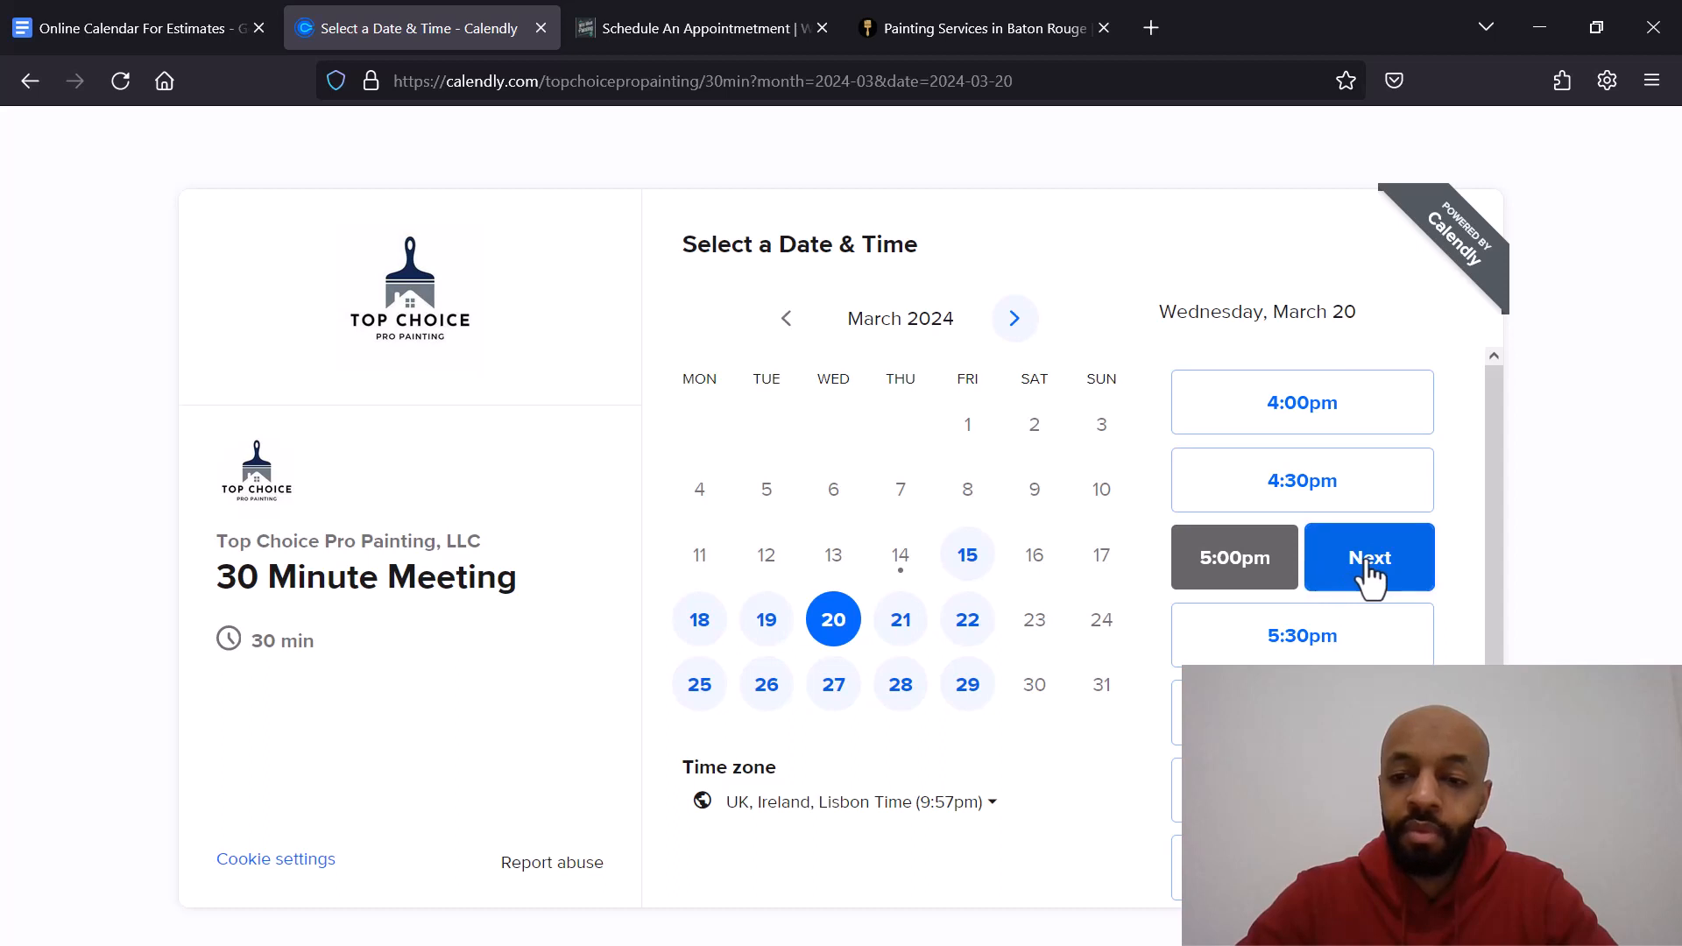
left_click(1366, 570)
Step: Review the booking details form fields, including the options for being ready to hire
scroll(928, 322, "down", 5)
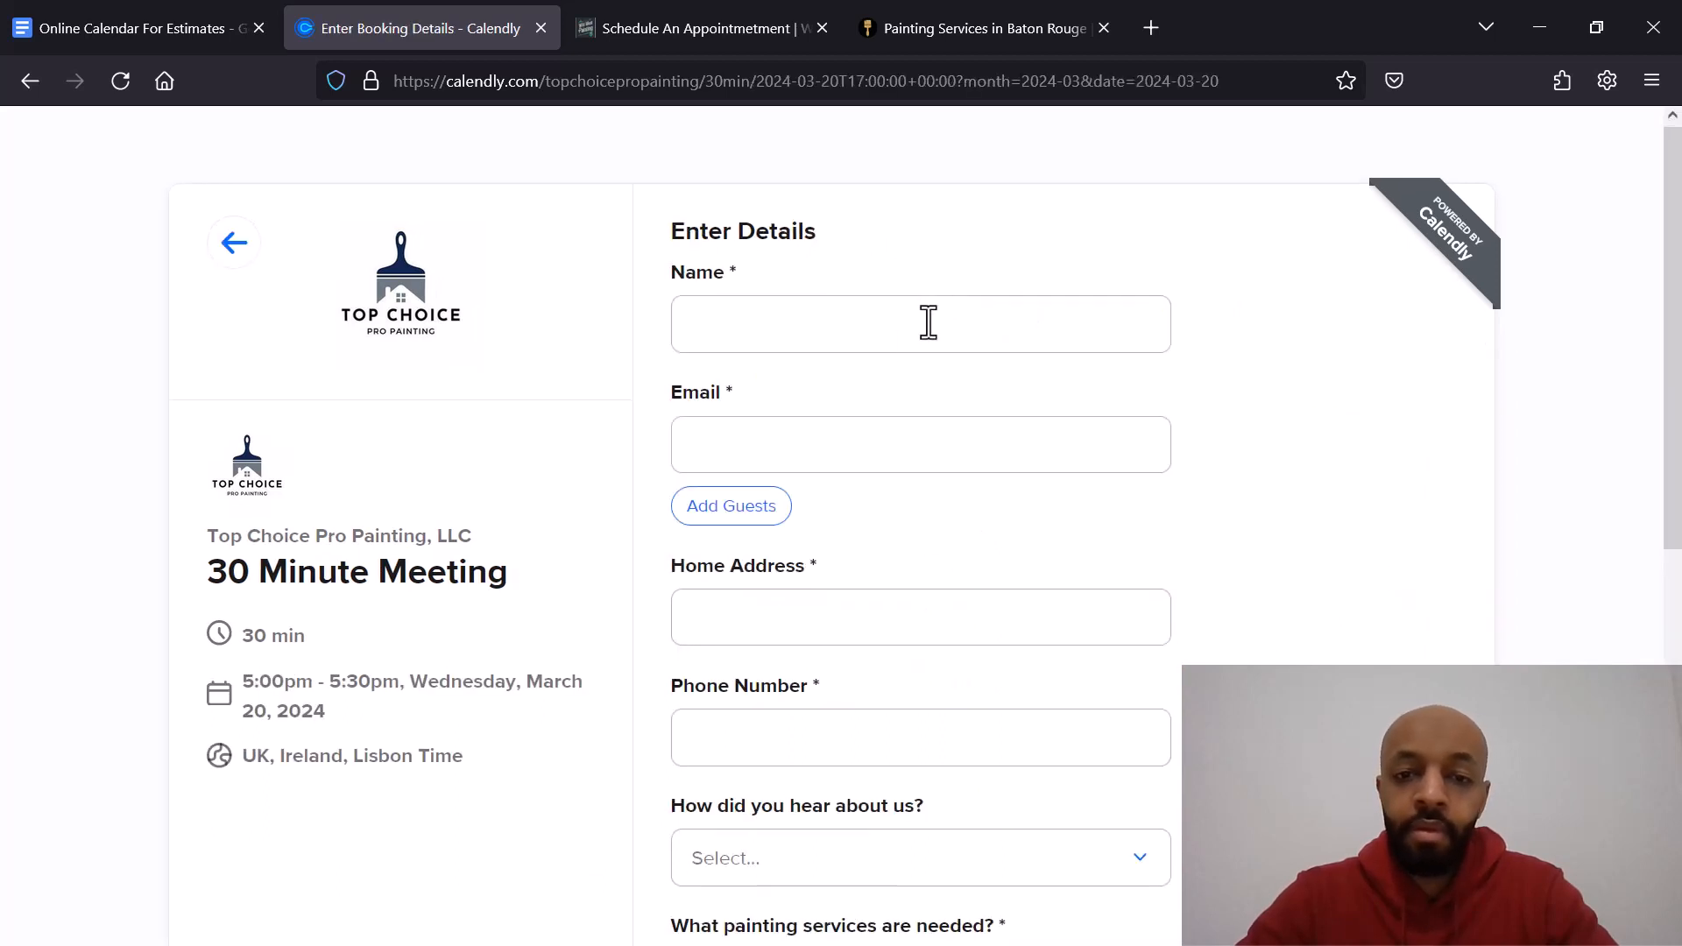
scroll(928, 323, "down", 2)
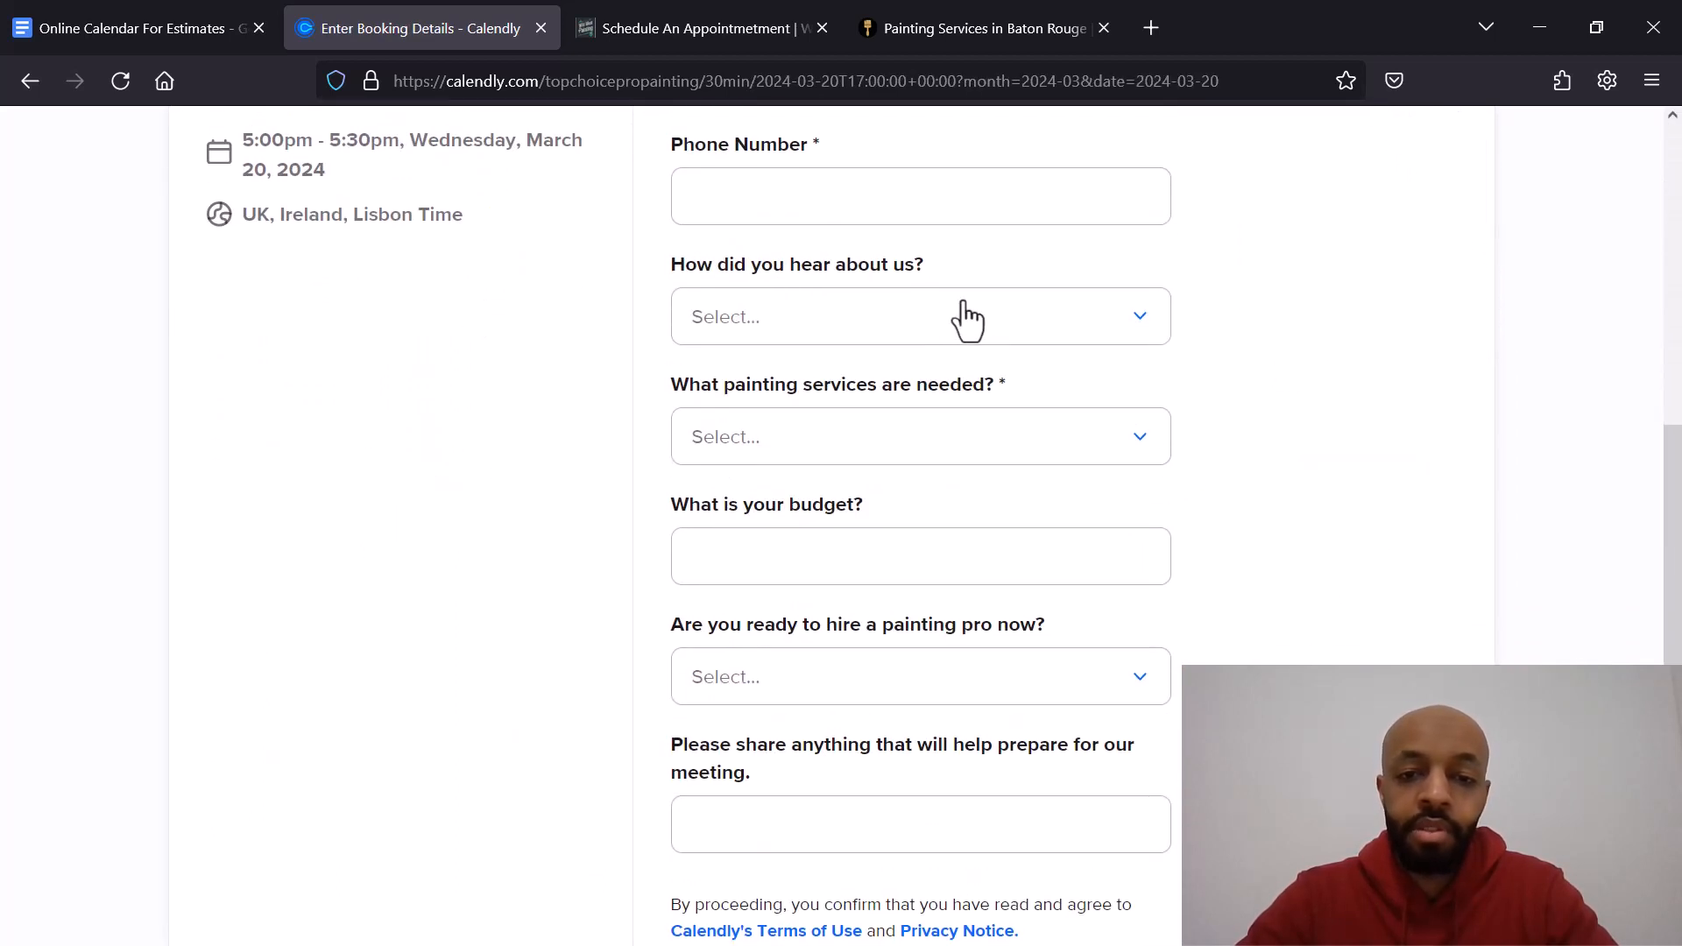
scroll(1294, 389, "down", 2)
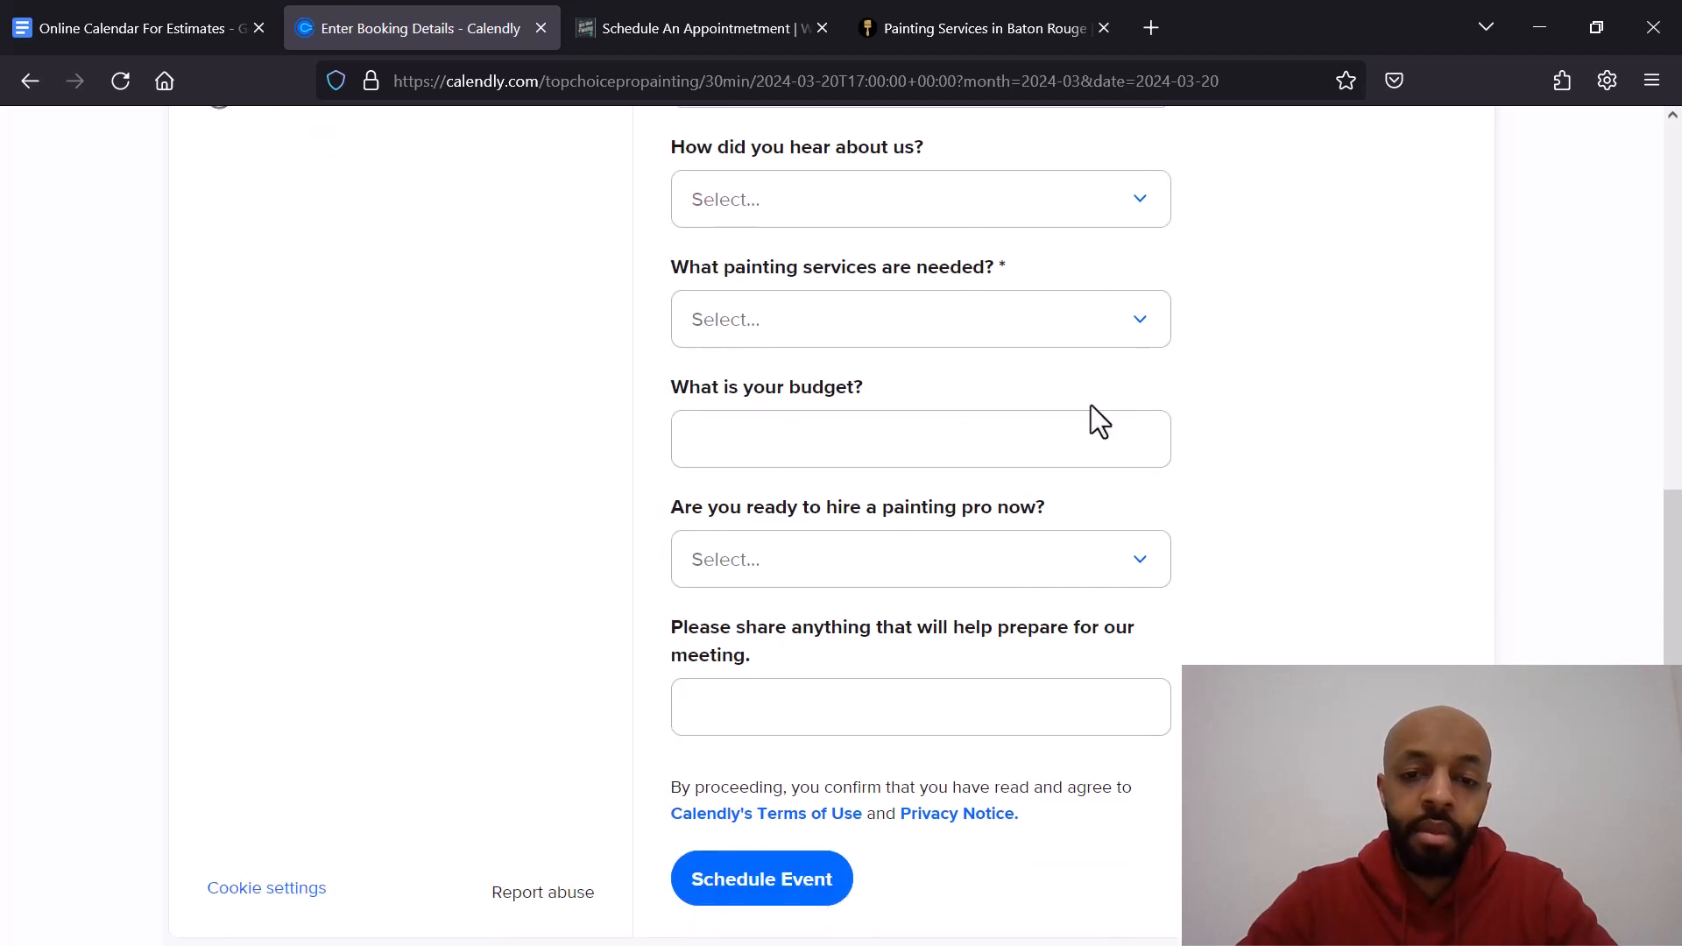
left_click(1092, 578)
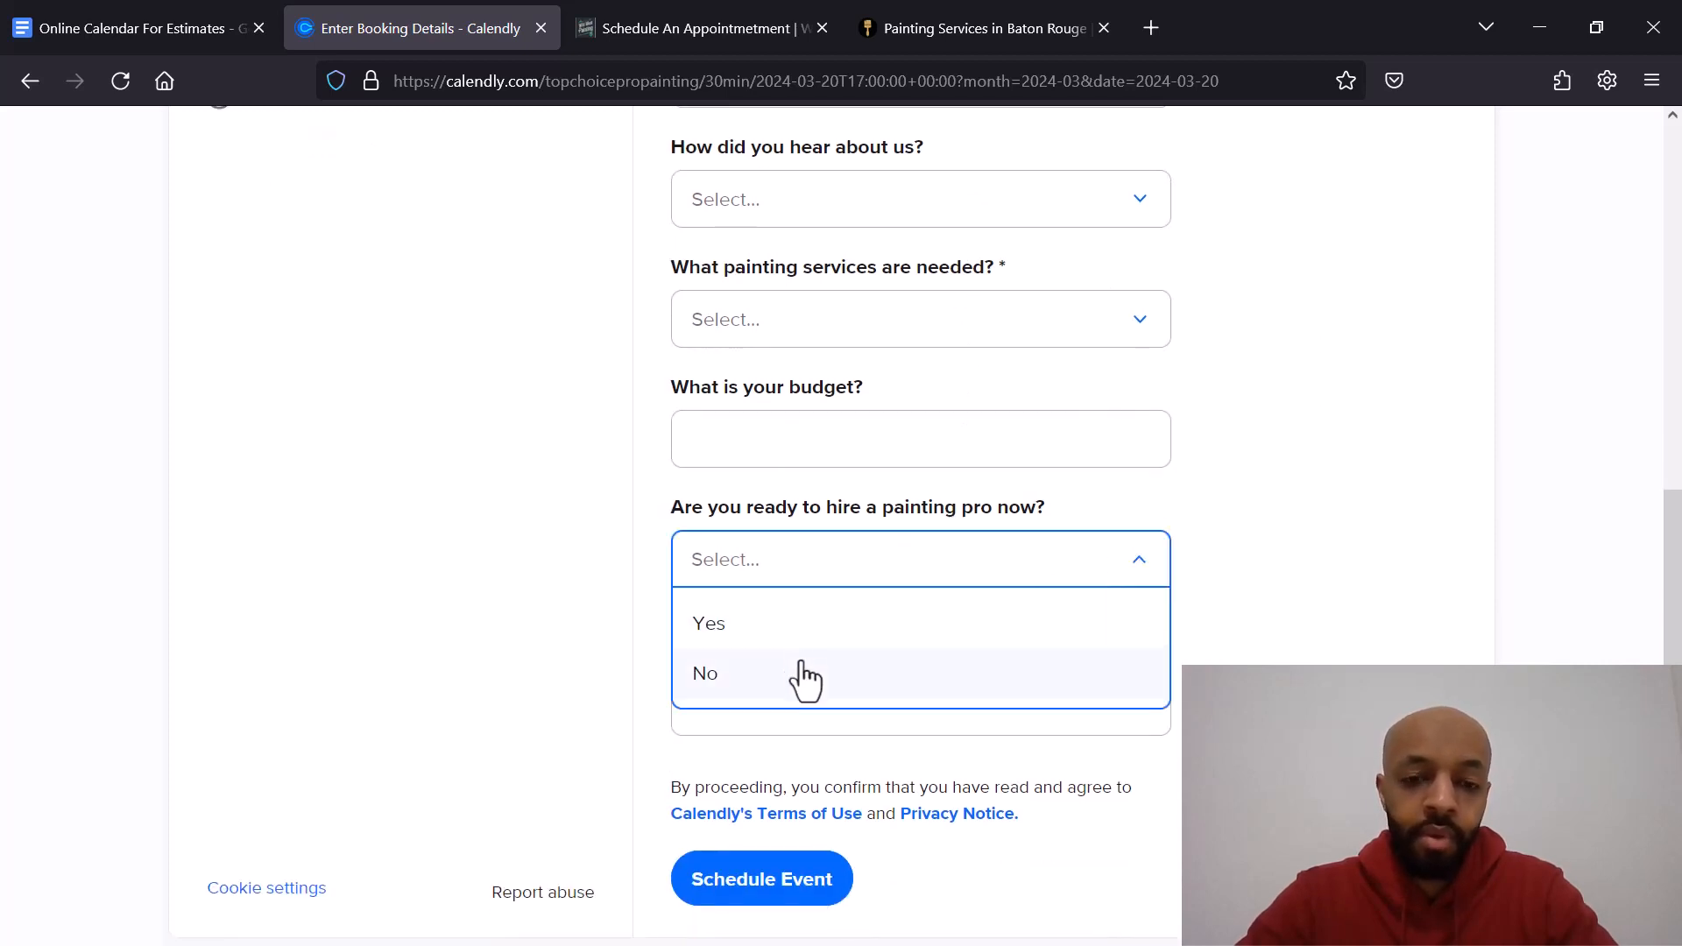
left_click(1218, 475)
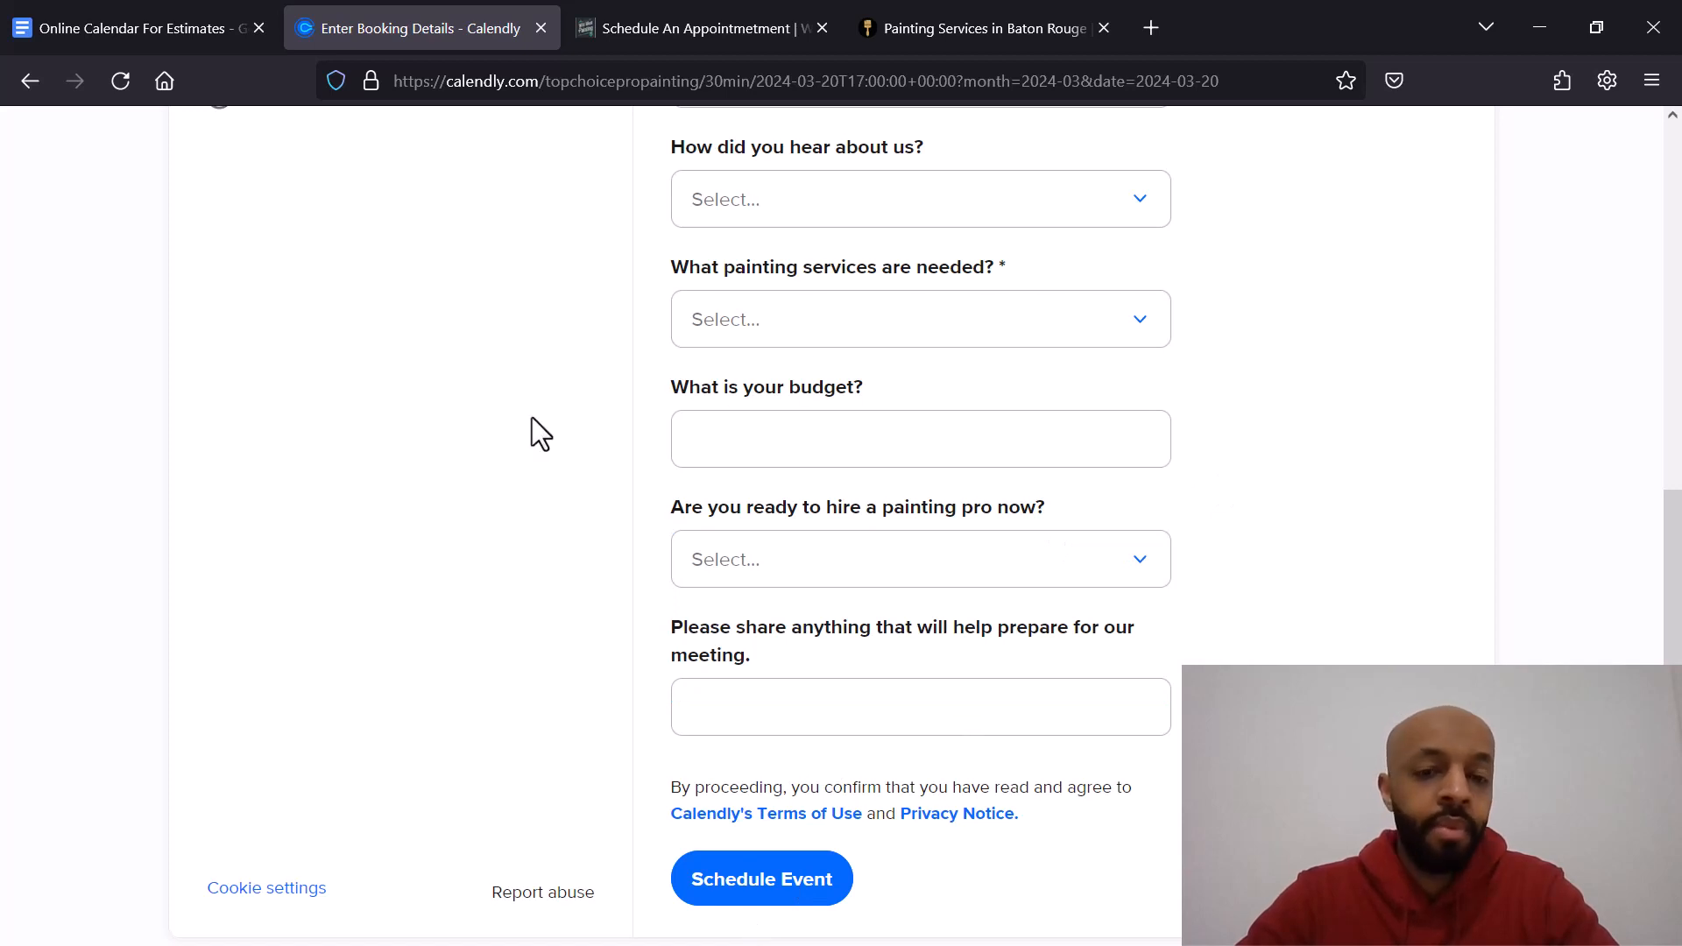
Step: Close the Calendly tab and review the Wild West Painting appointment scheduler and its available times
left_click(541, 28)
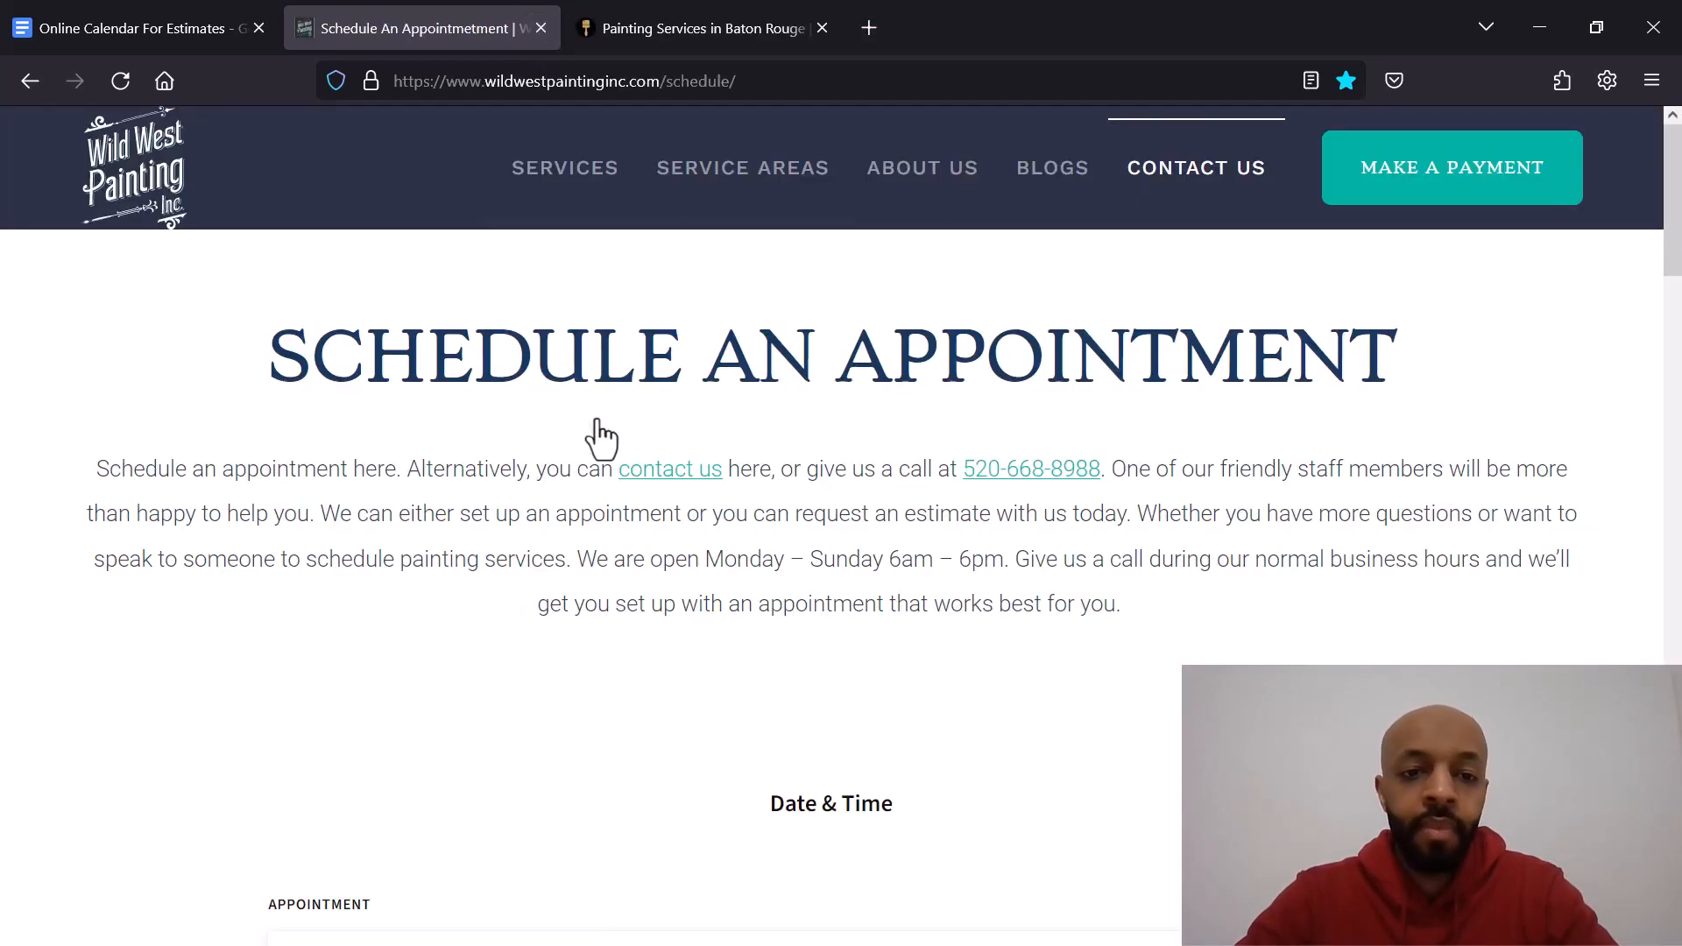
scroll(631, 456, "down", 3)
scroll(288, 449, "down", 4)
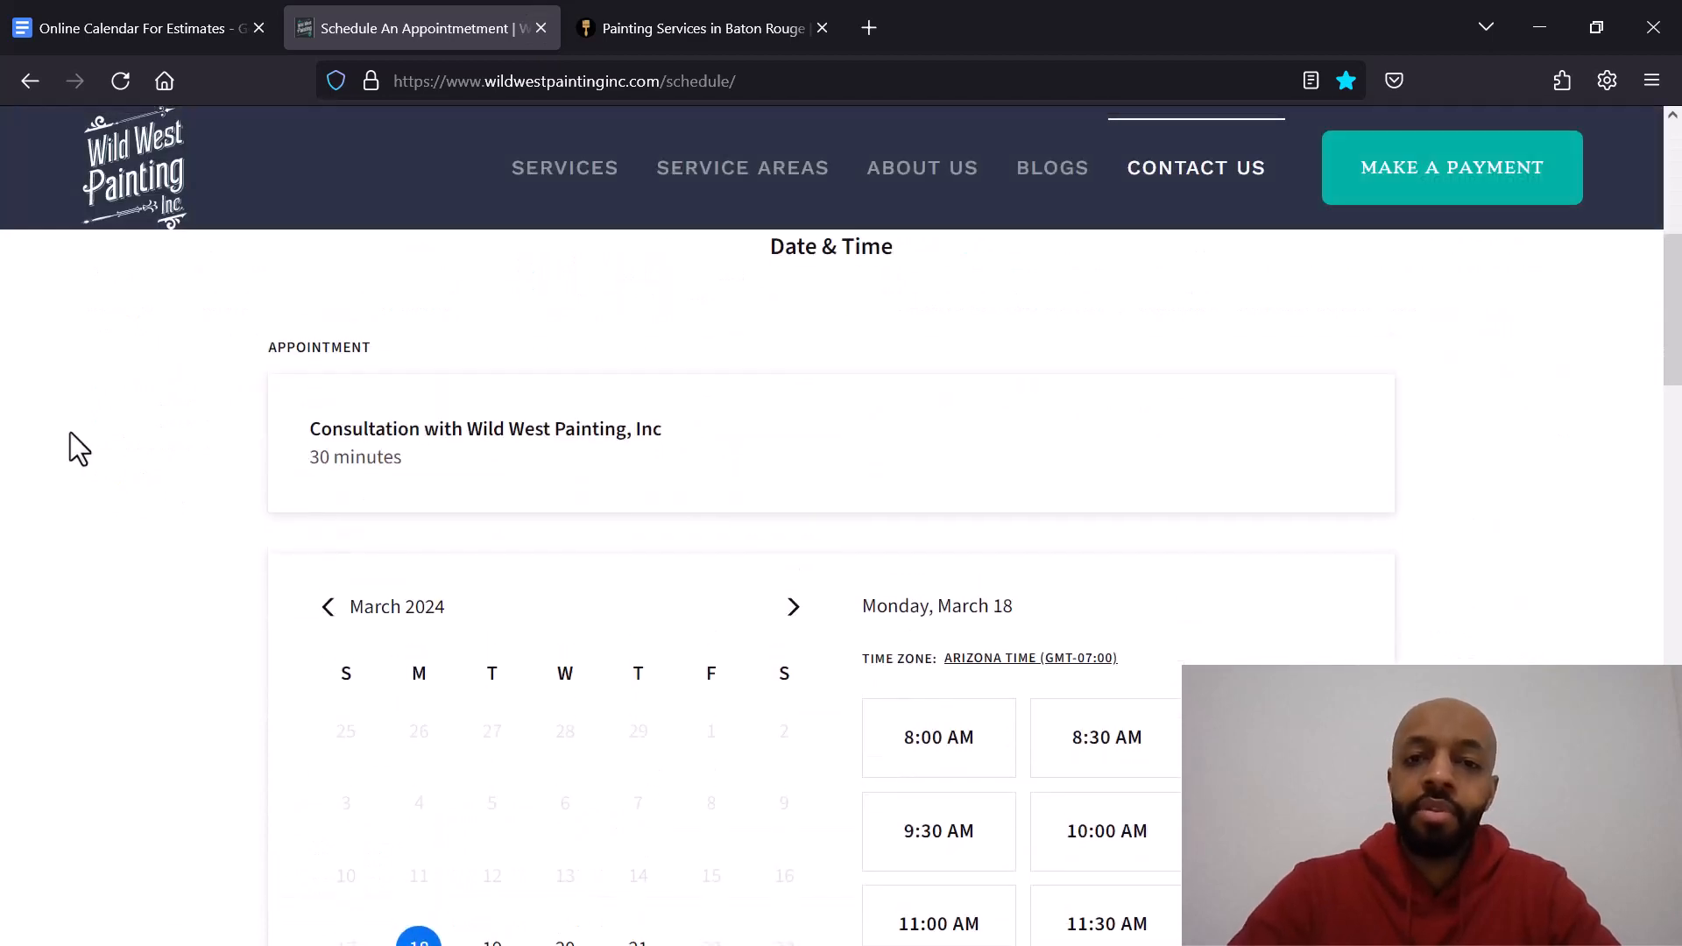
scroll(70, 433, "down", 10)
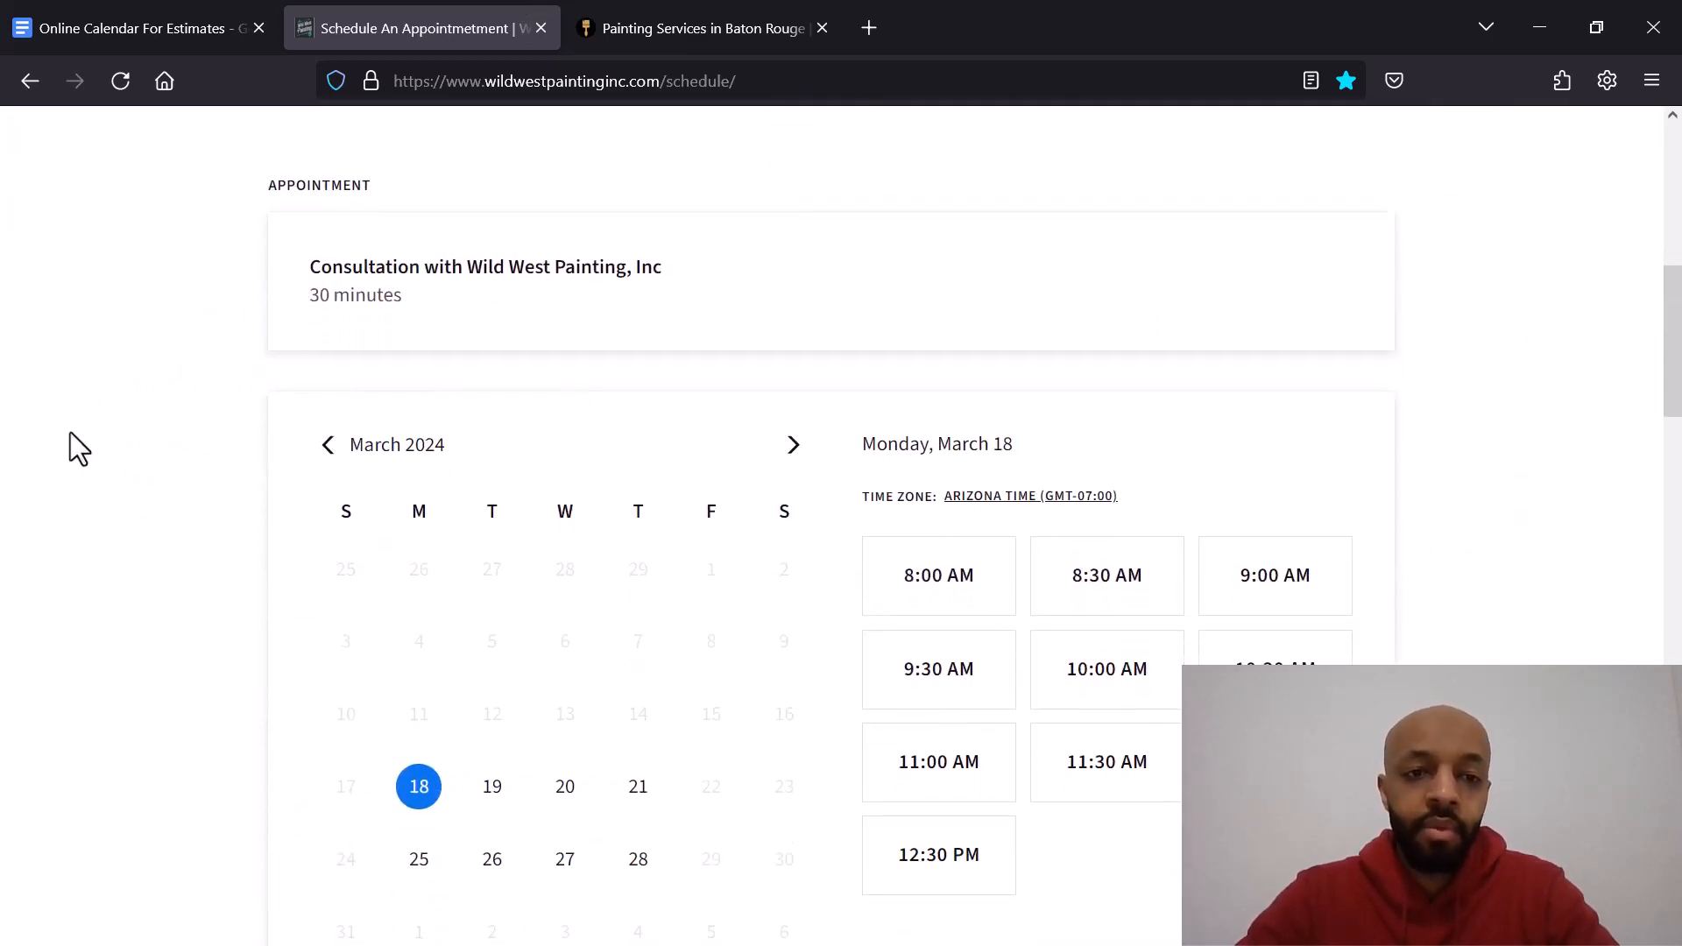
scroll(70, 433, "up", 2)
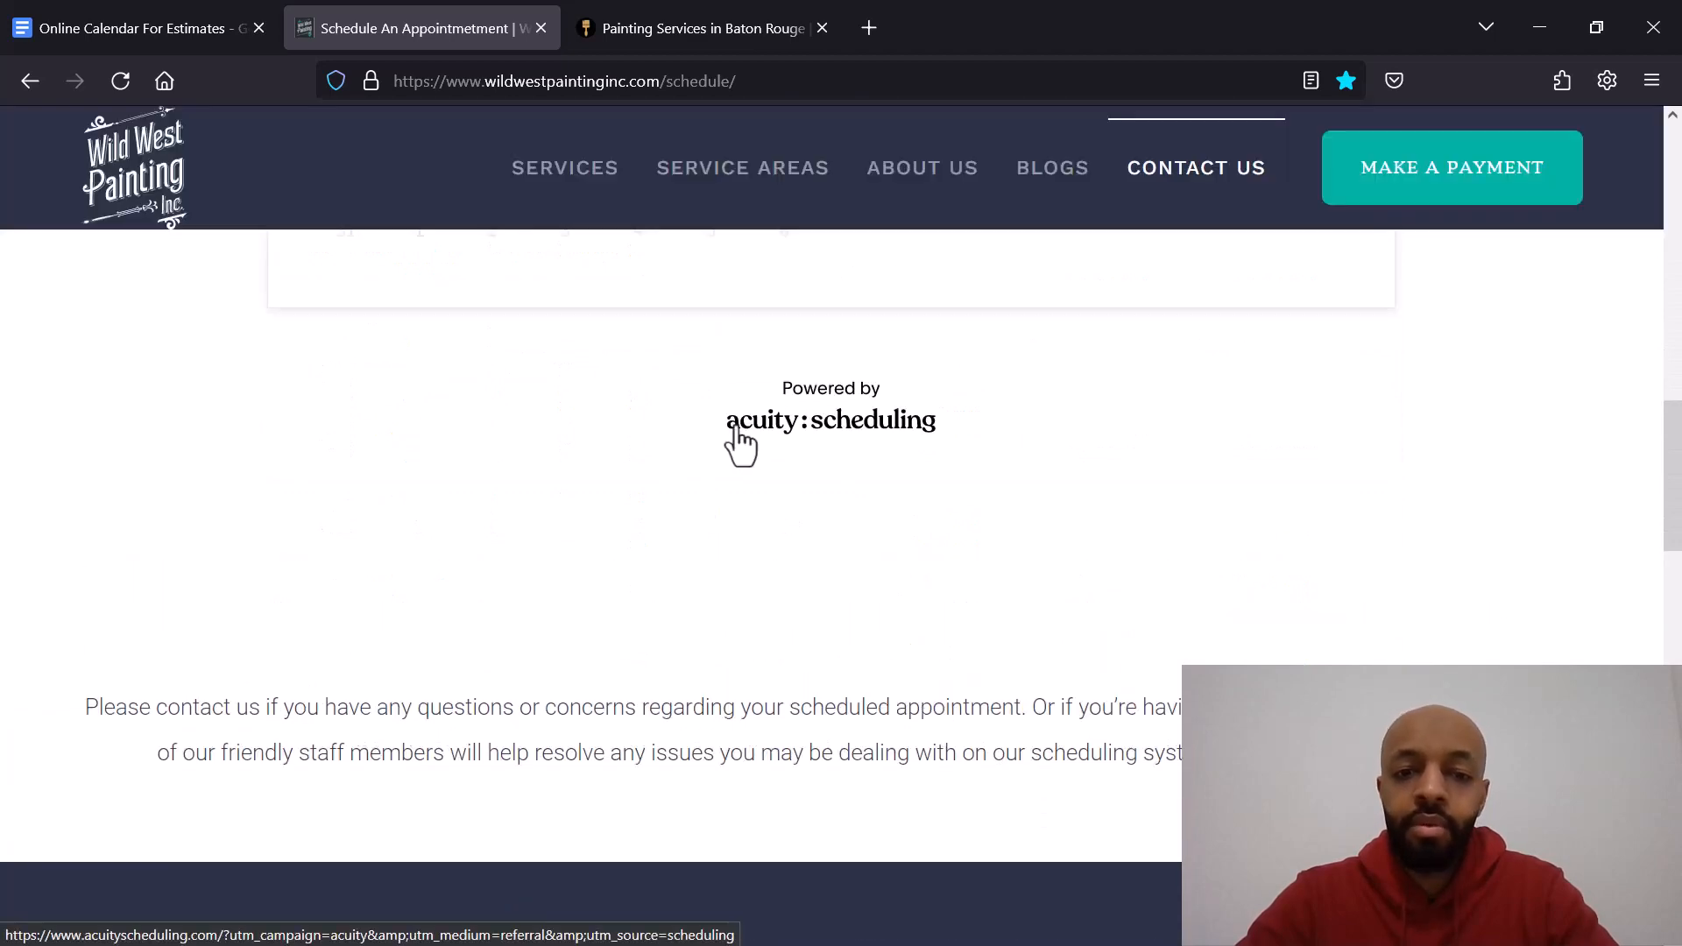
scroll(551, 462, "up", 8)
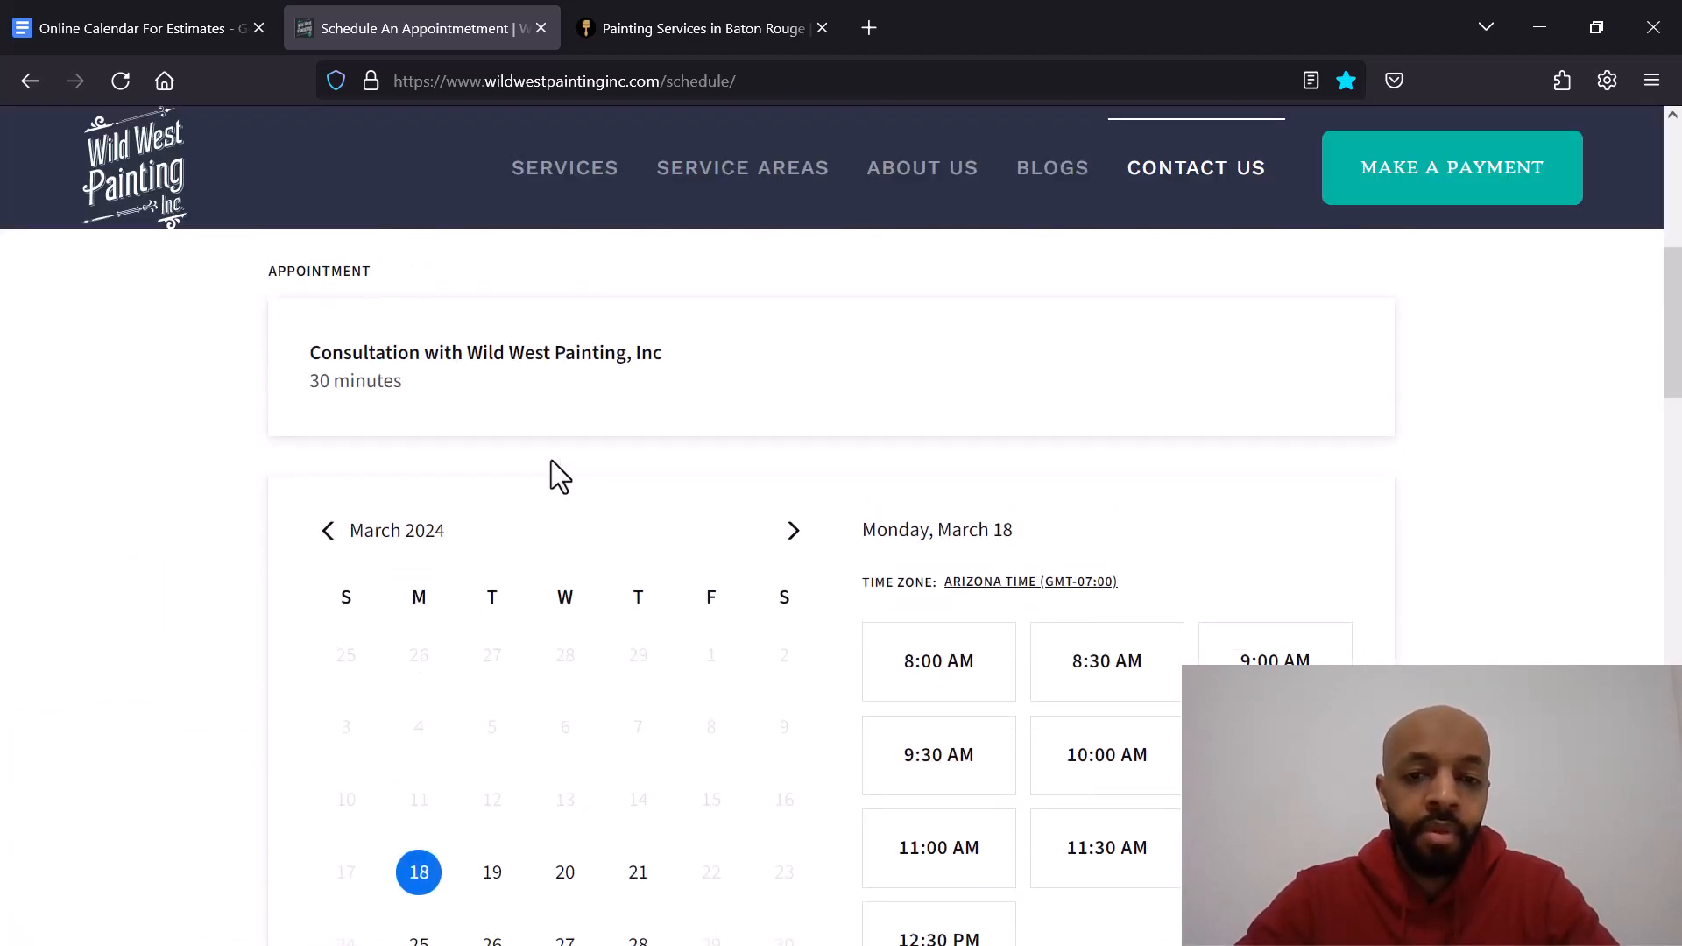
scroll(550, 460, "down", 2)
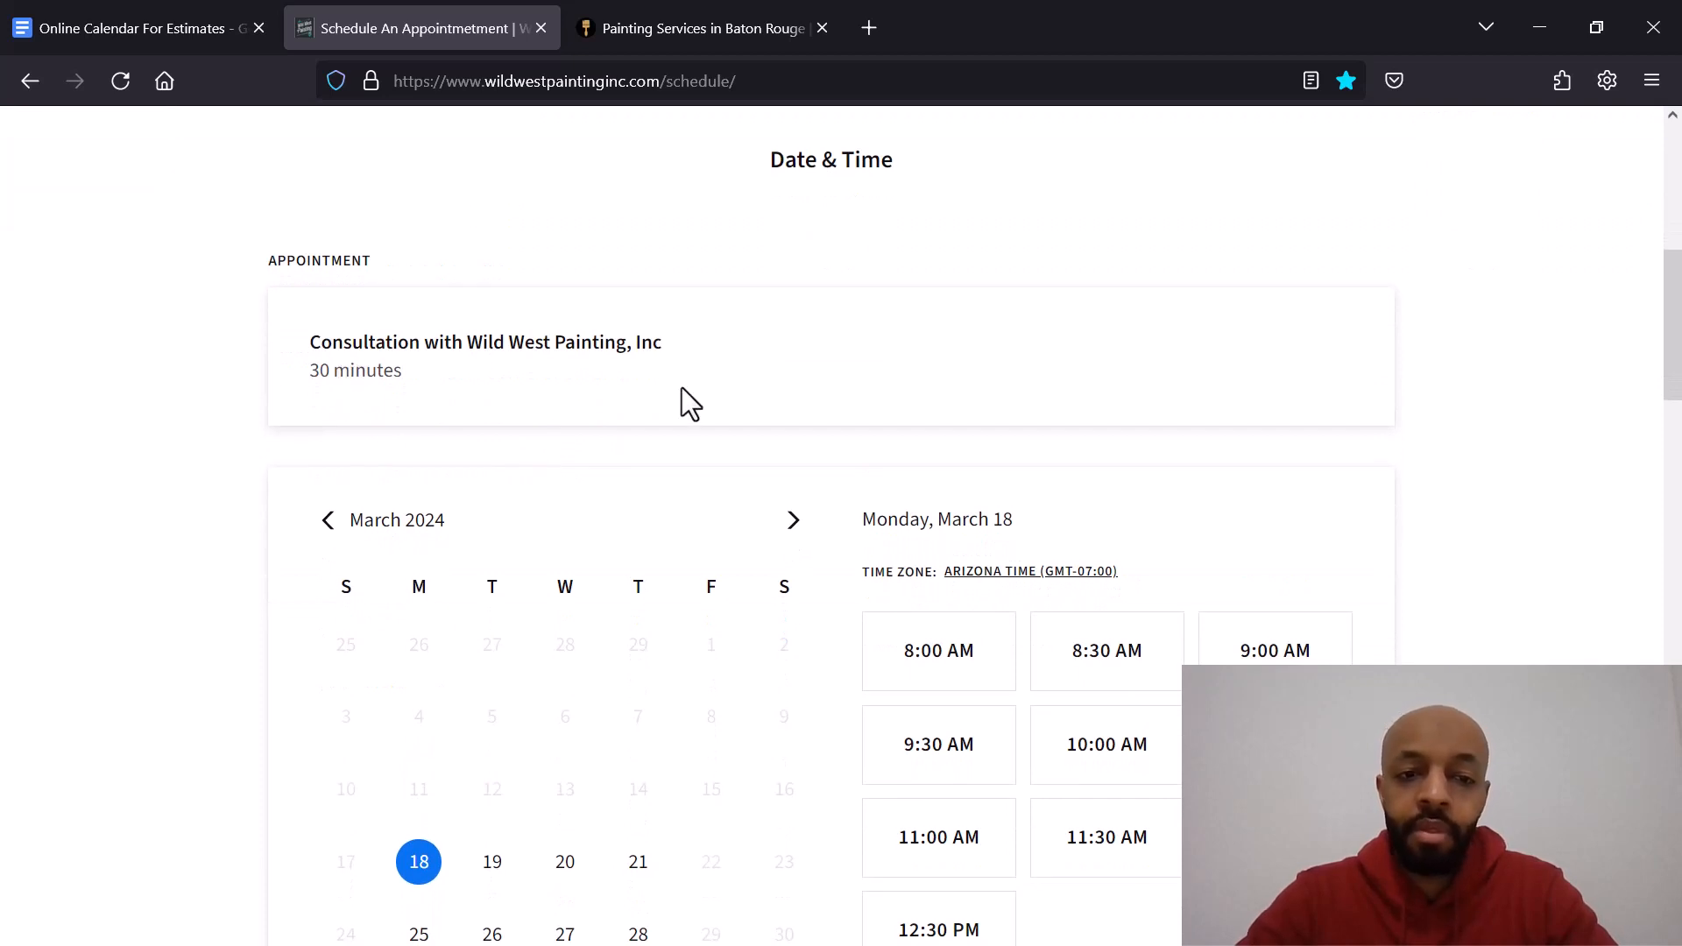
scroll(683, 401, "down", 3)
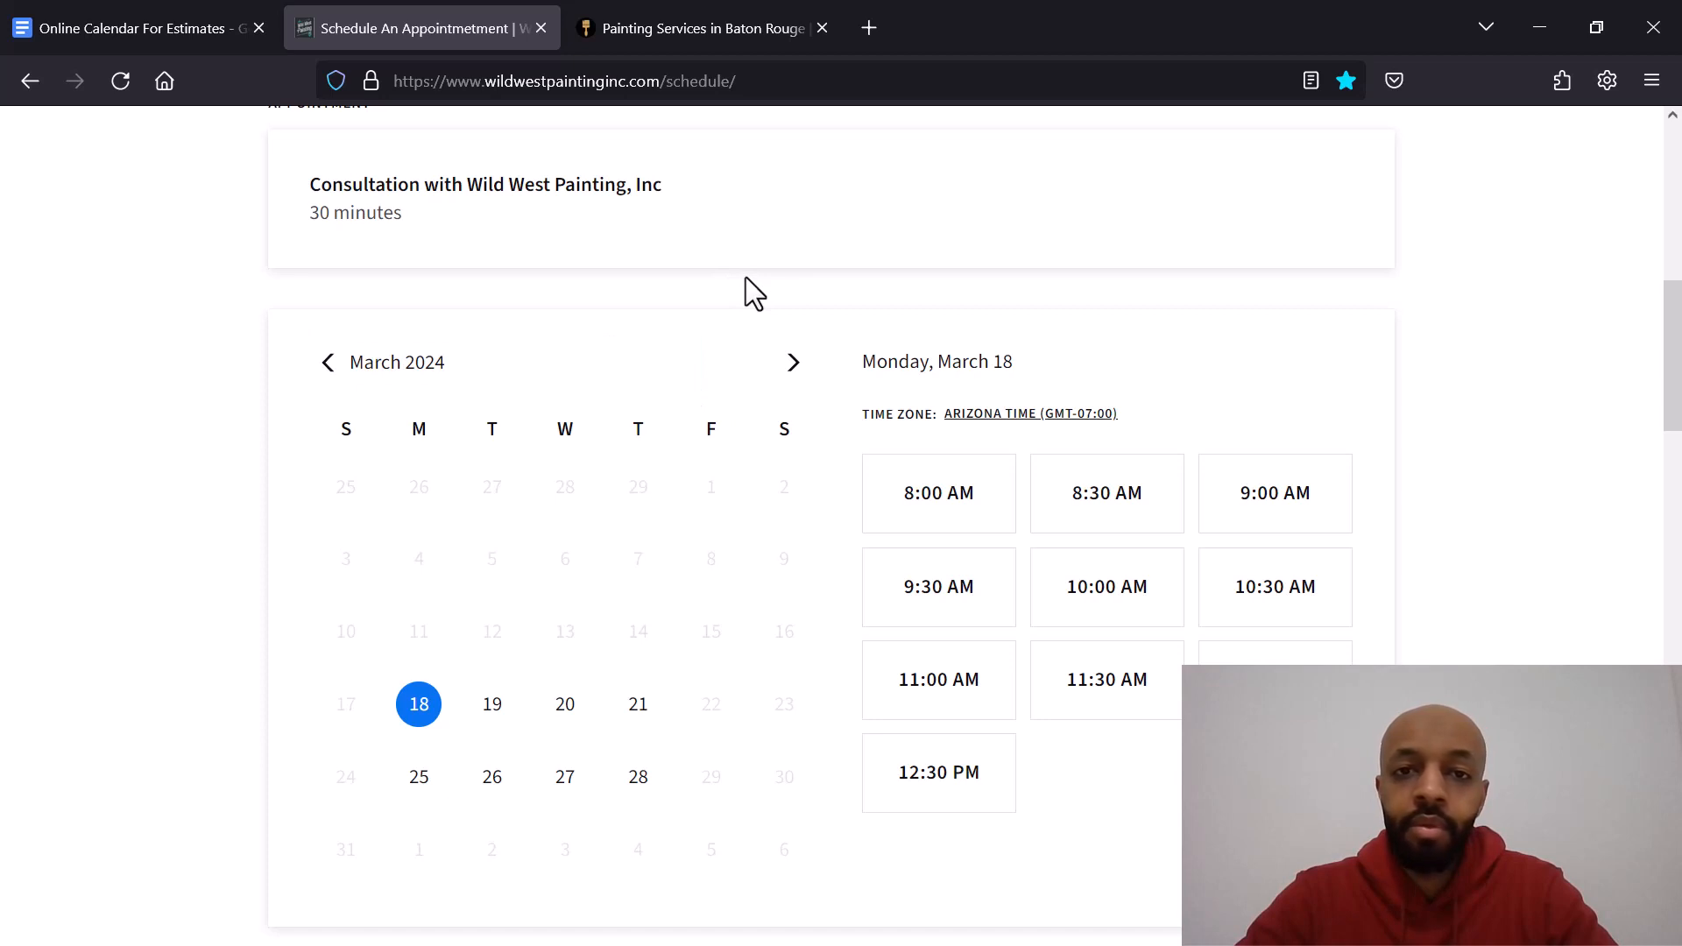
scroll(613, 535, "down", 2)
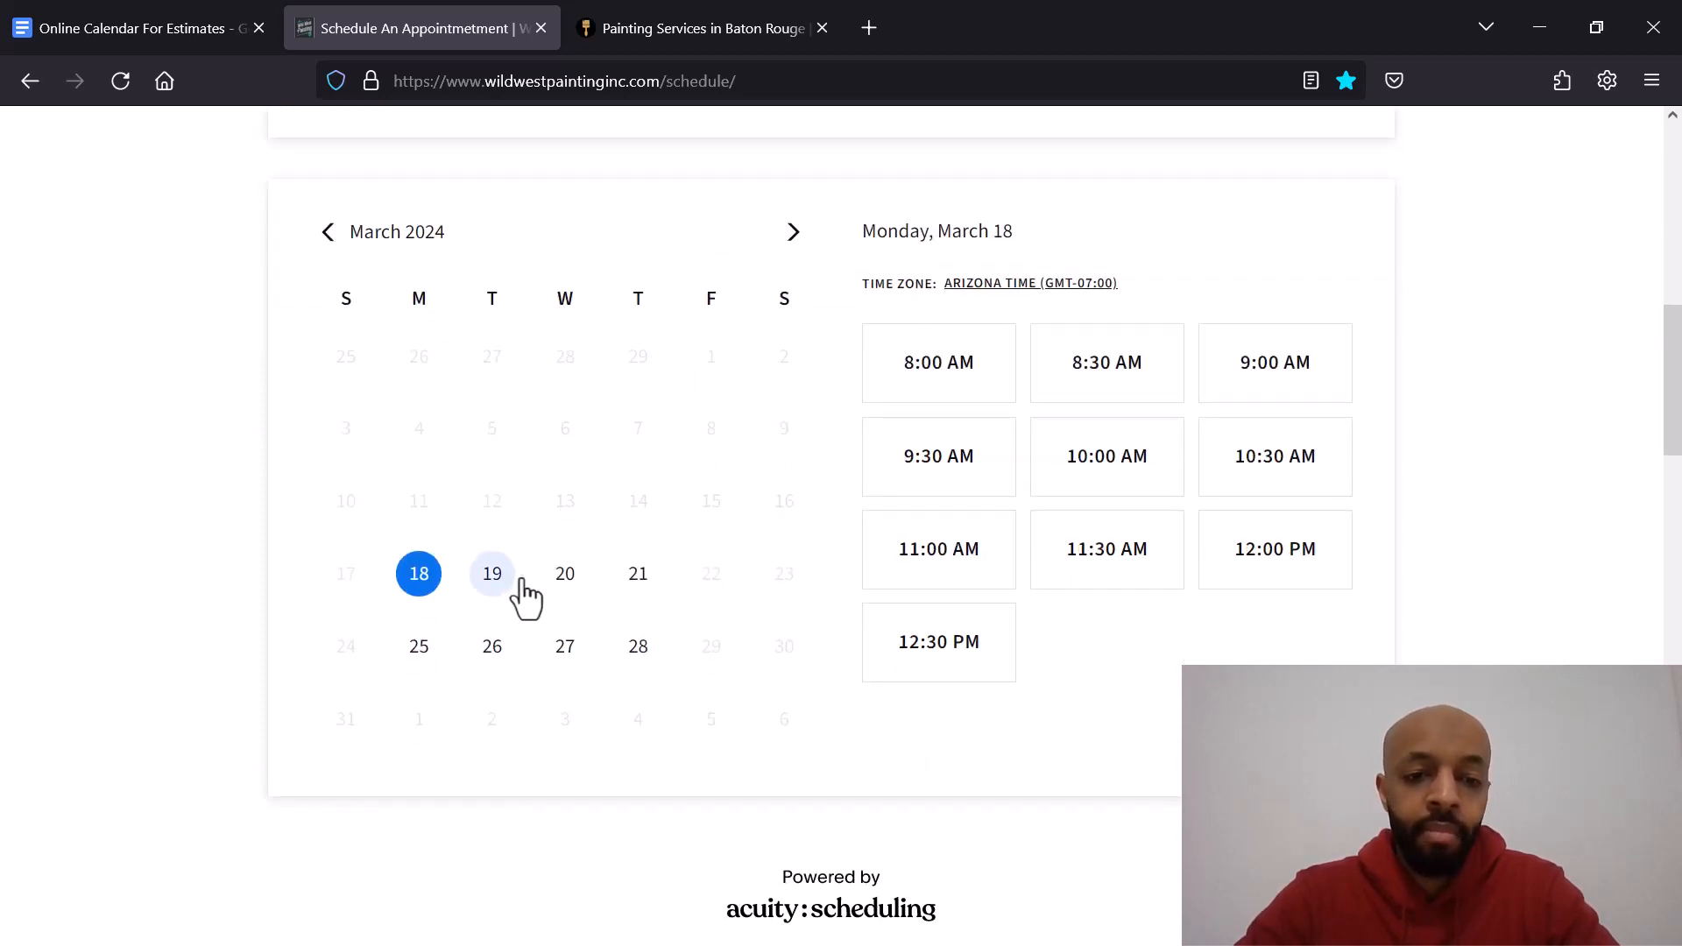
Step: Select 10:00 AM on Tuesday, March 19, continue, and review the appointment information form
left_click(511, 588)
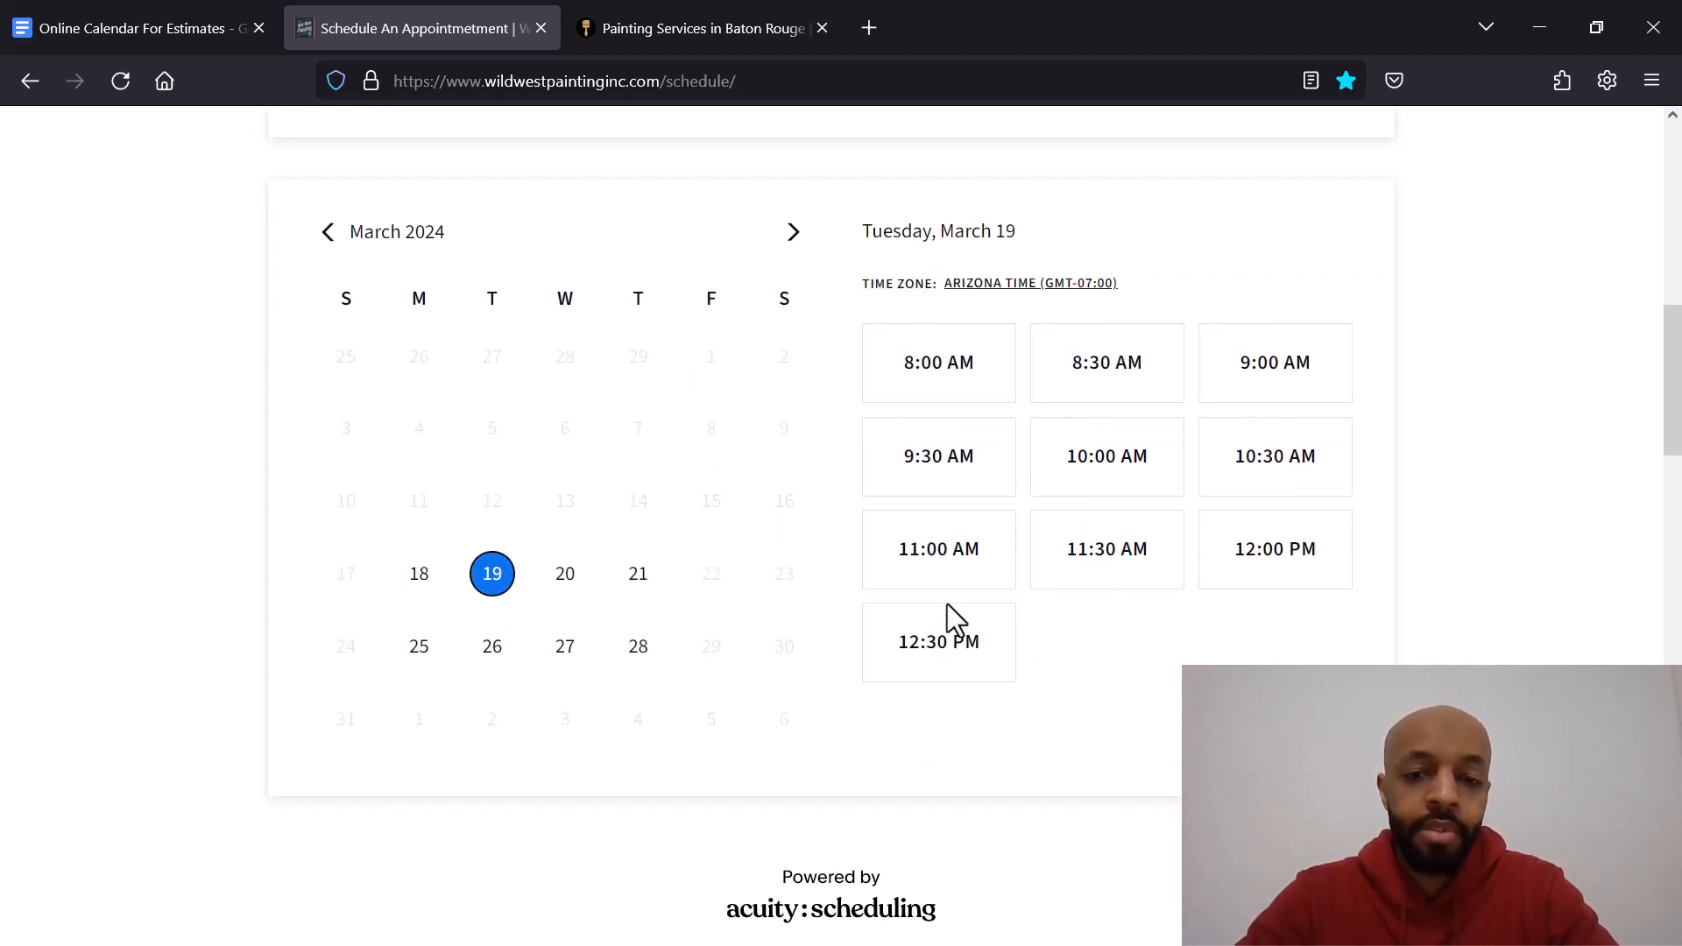
left_click(1139, 462)
scroll(1000, 480, "down", 5)
scroll(804, 471, "up", 4)
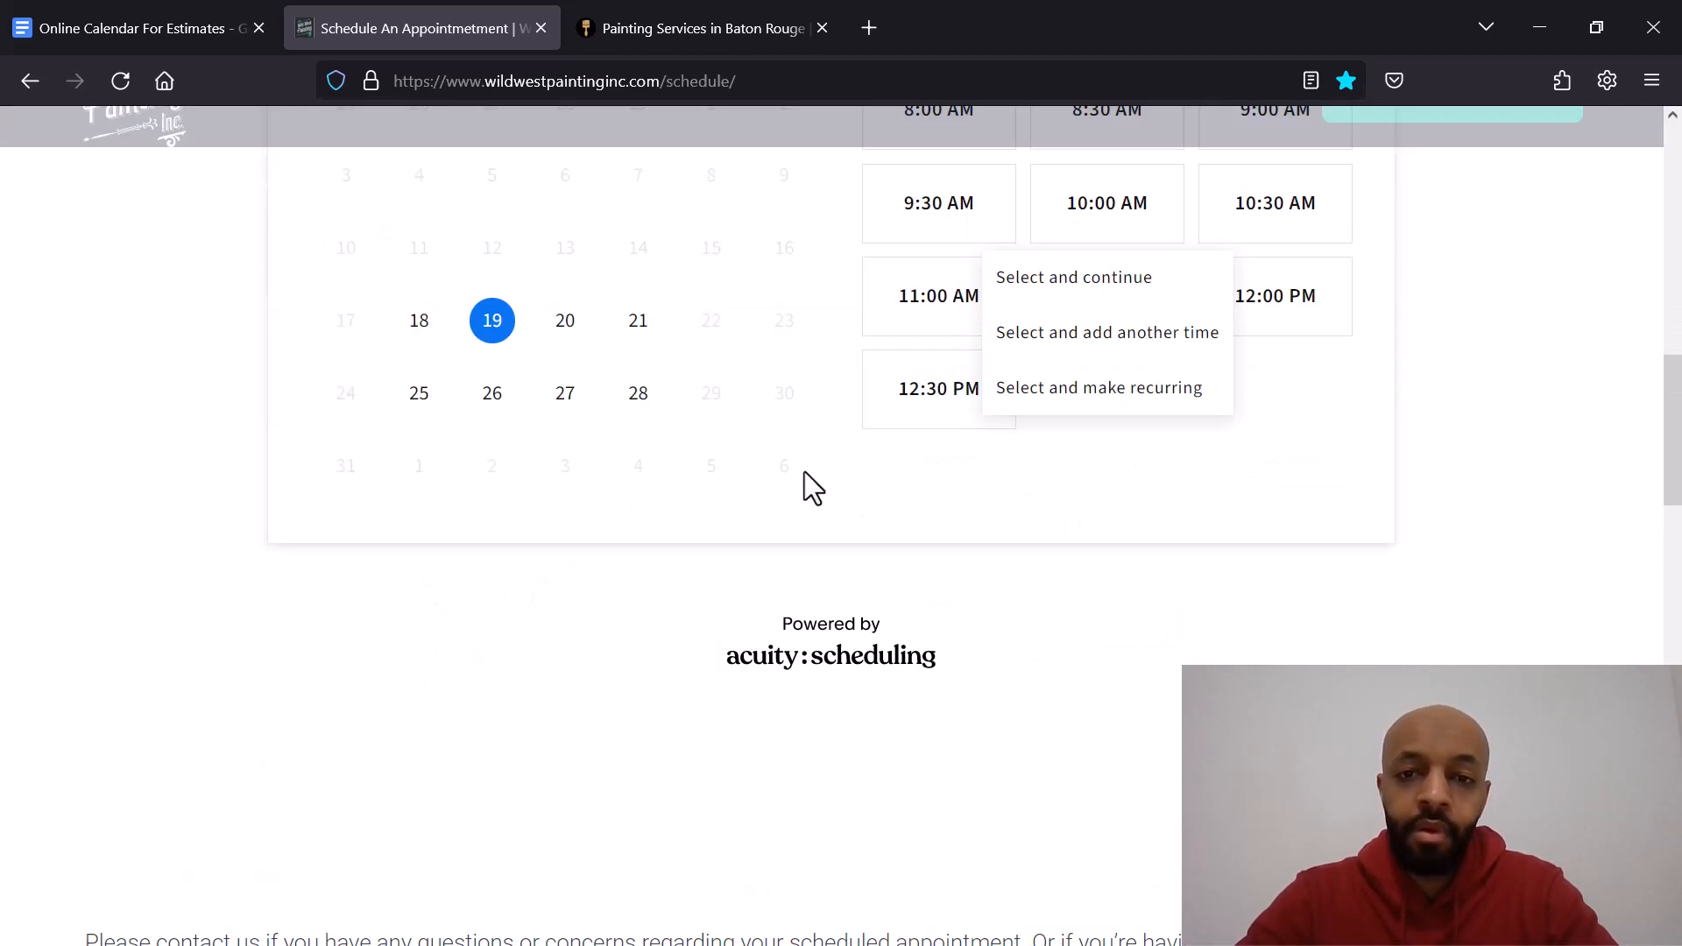
scroll(805, 472, "up", 2)
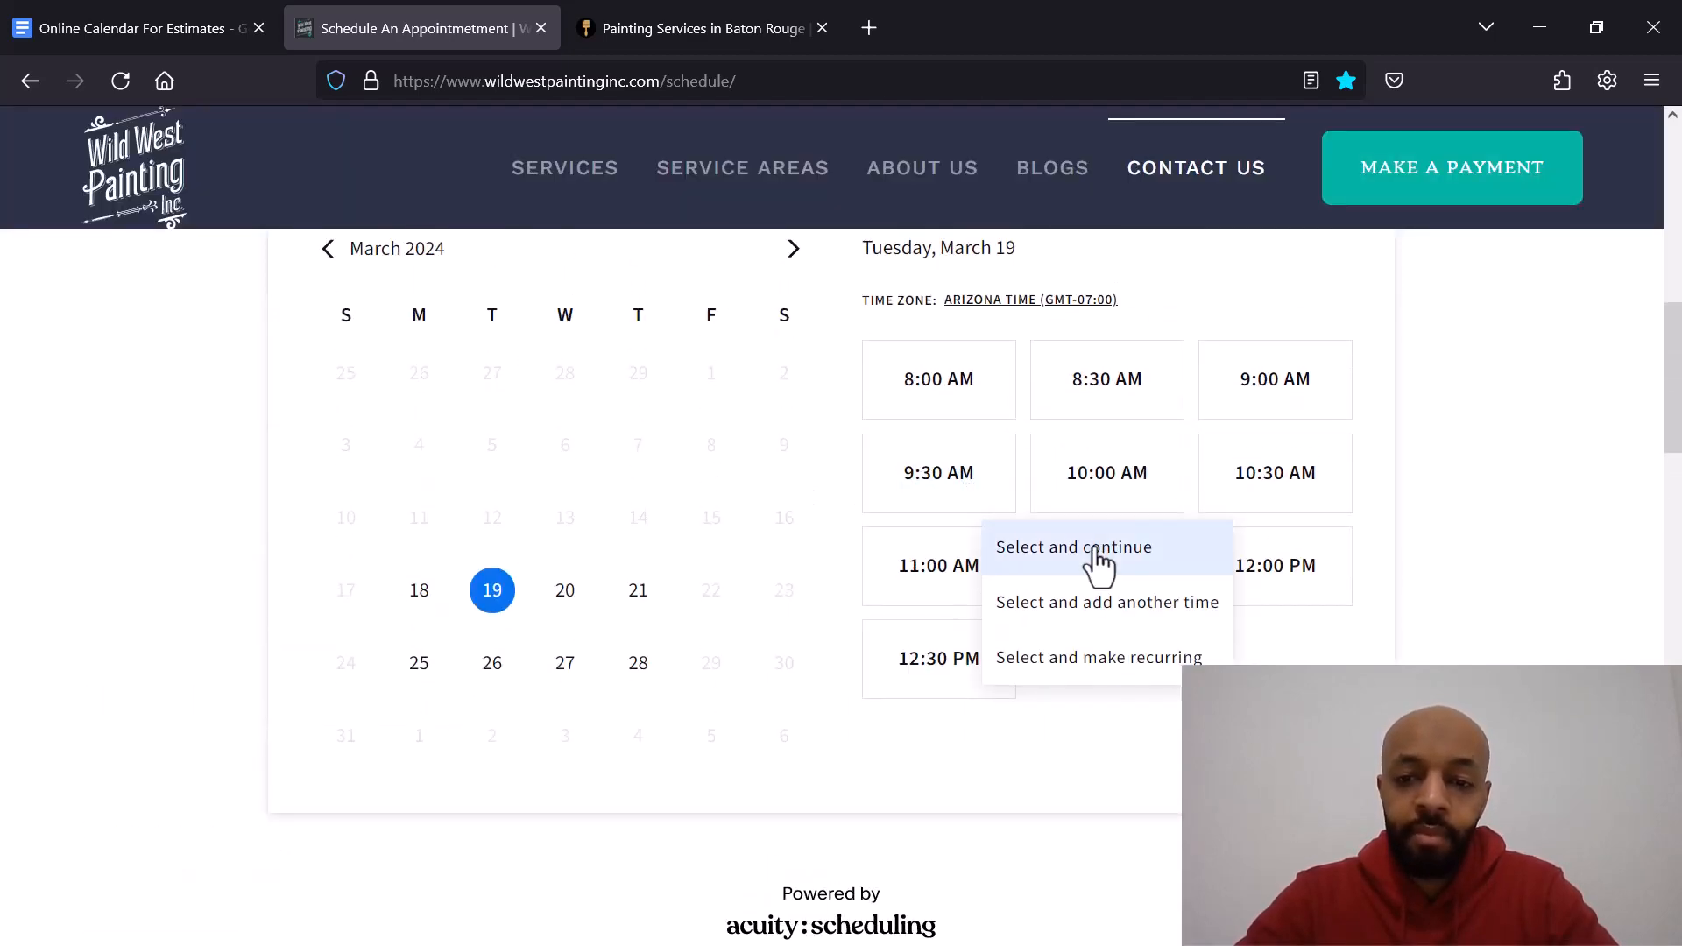
left_click(1064, 550)
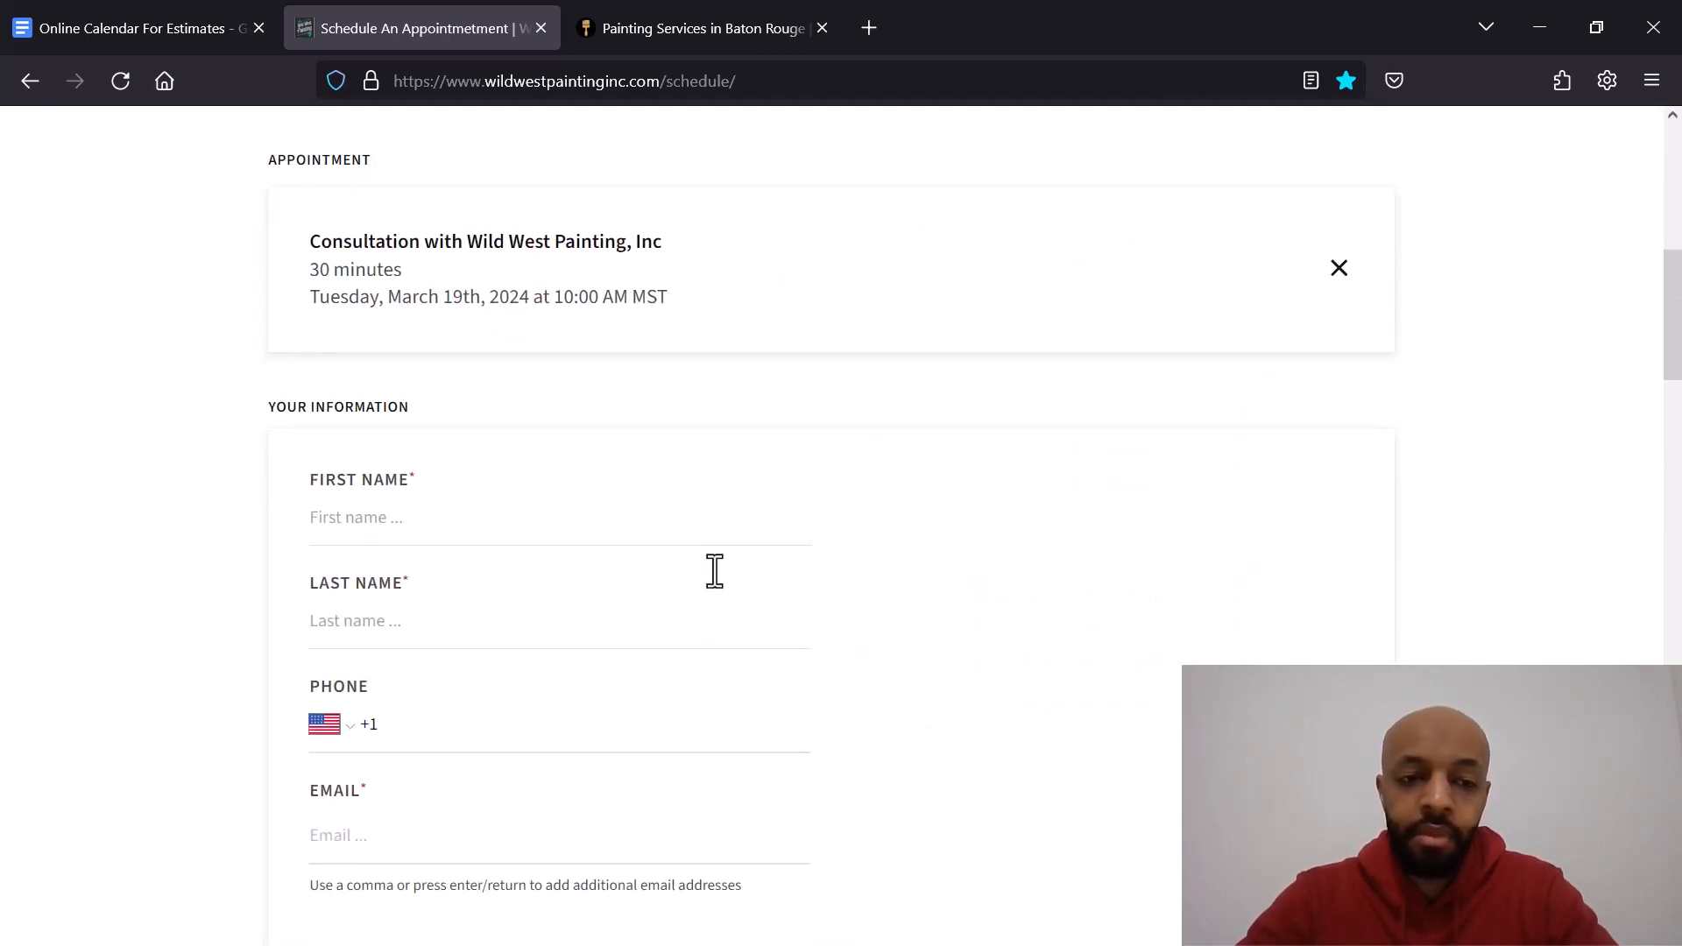
scroll(530, 526, "down", 4)
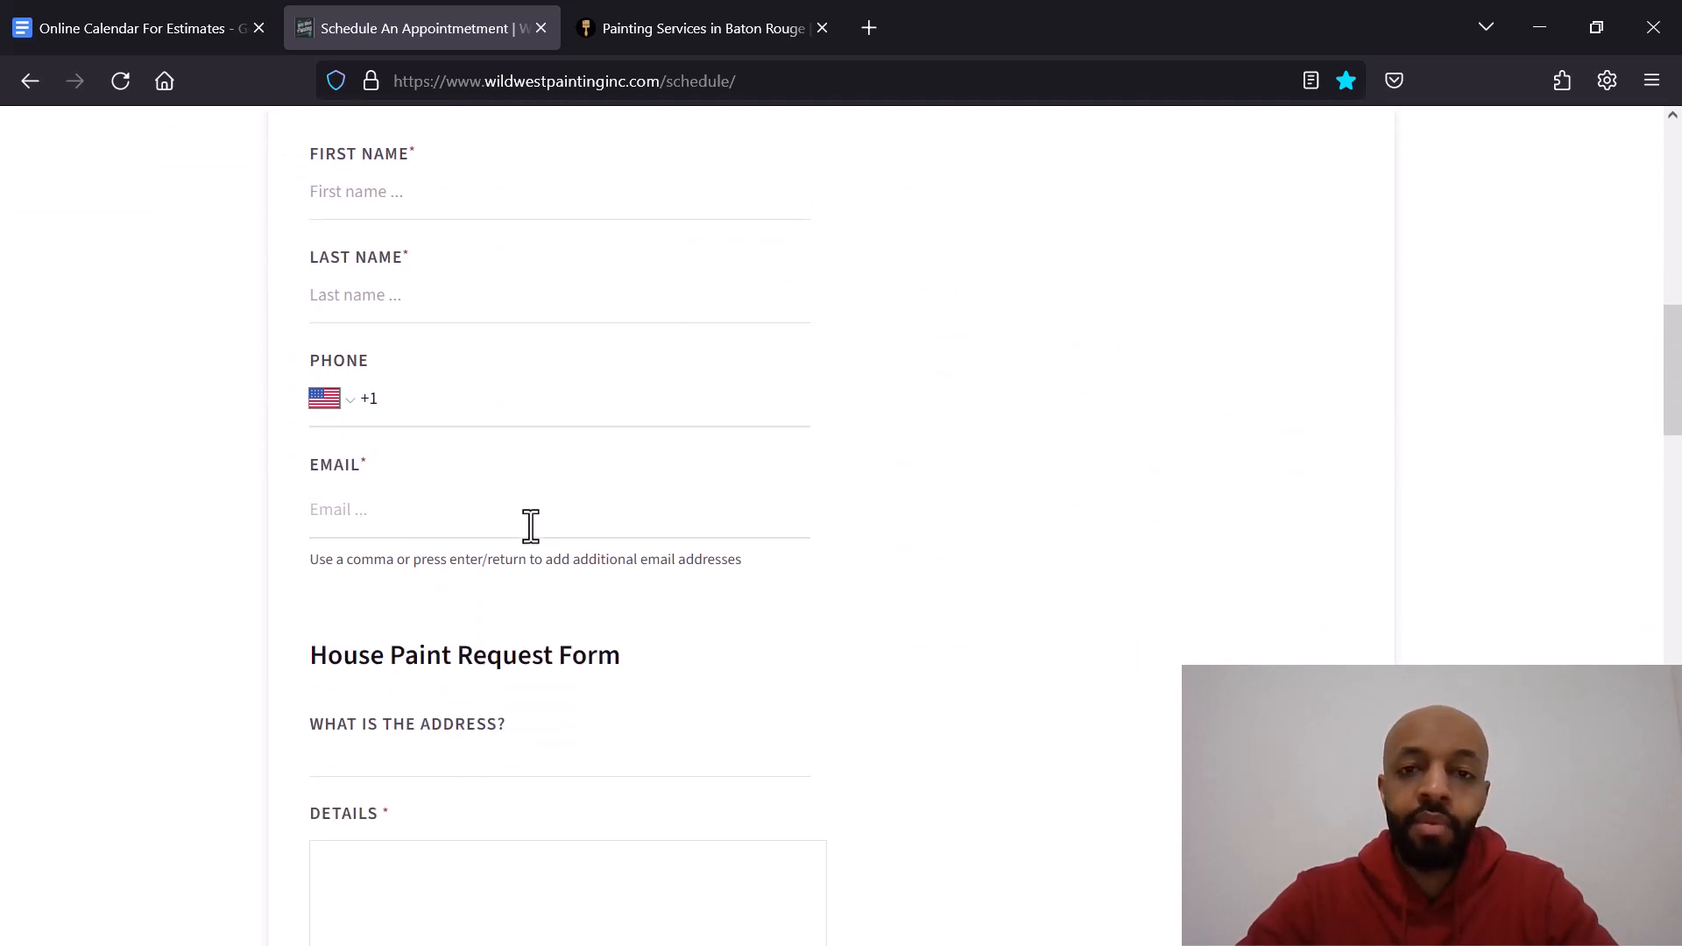
scroll(491, 626, "down", 5)
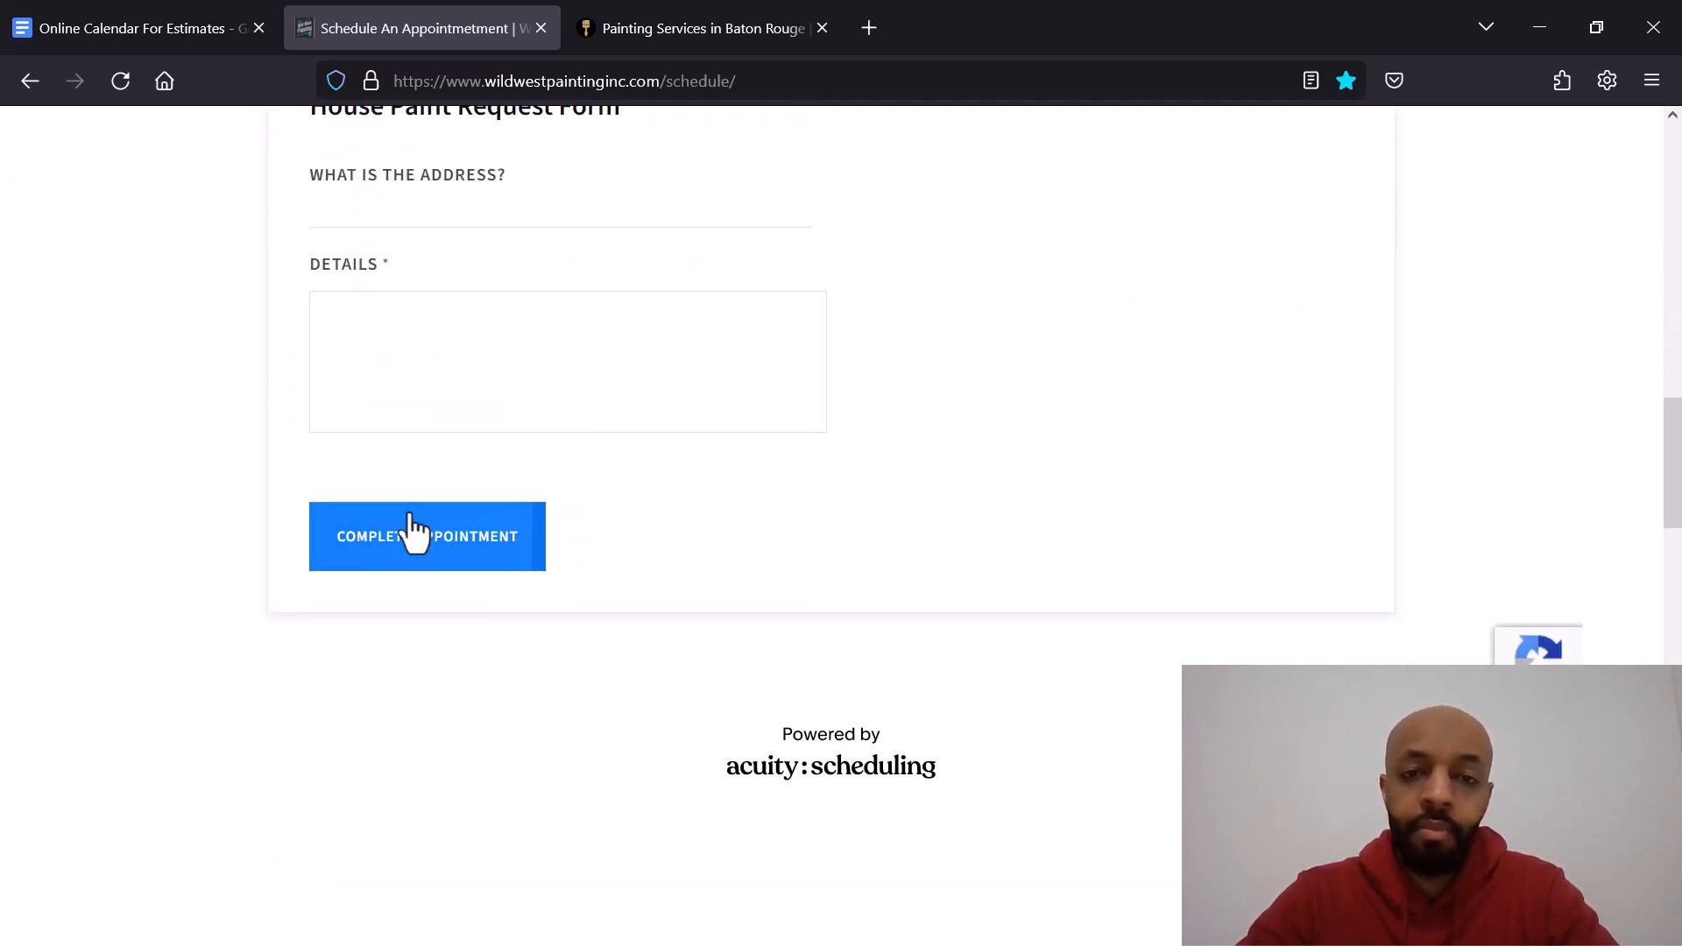
Step: Close the Wild West tab and review the appointment types on the Prestigious Painting booking page
left_click(540, 29)
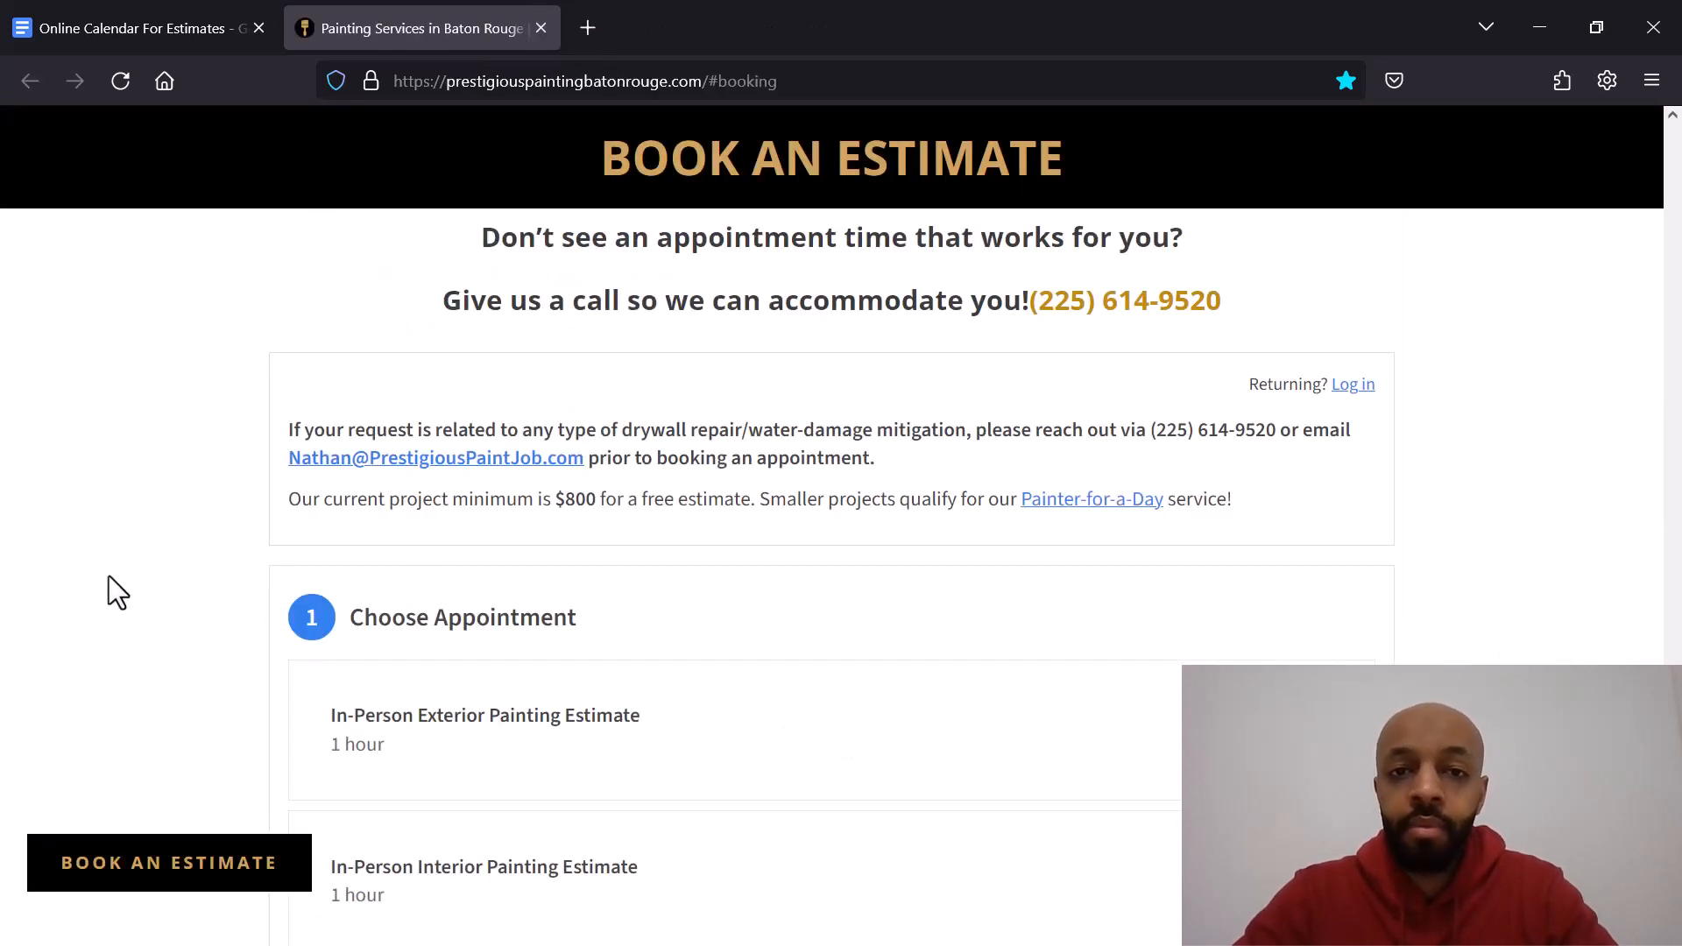
scroll(108, 576, "down", 3)
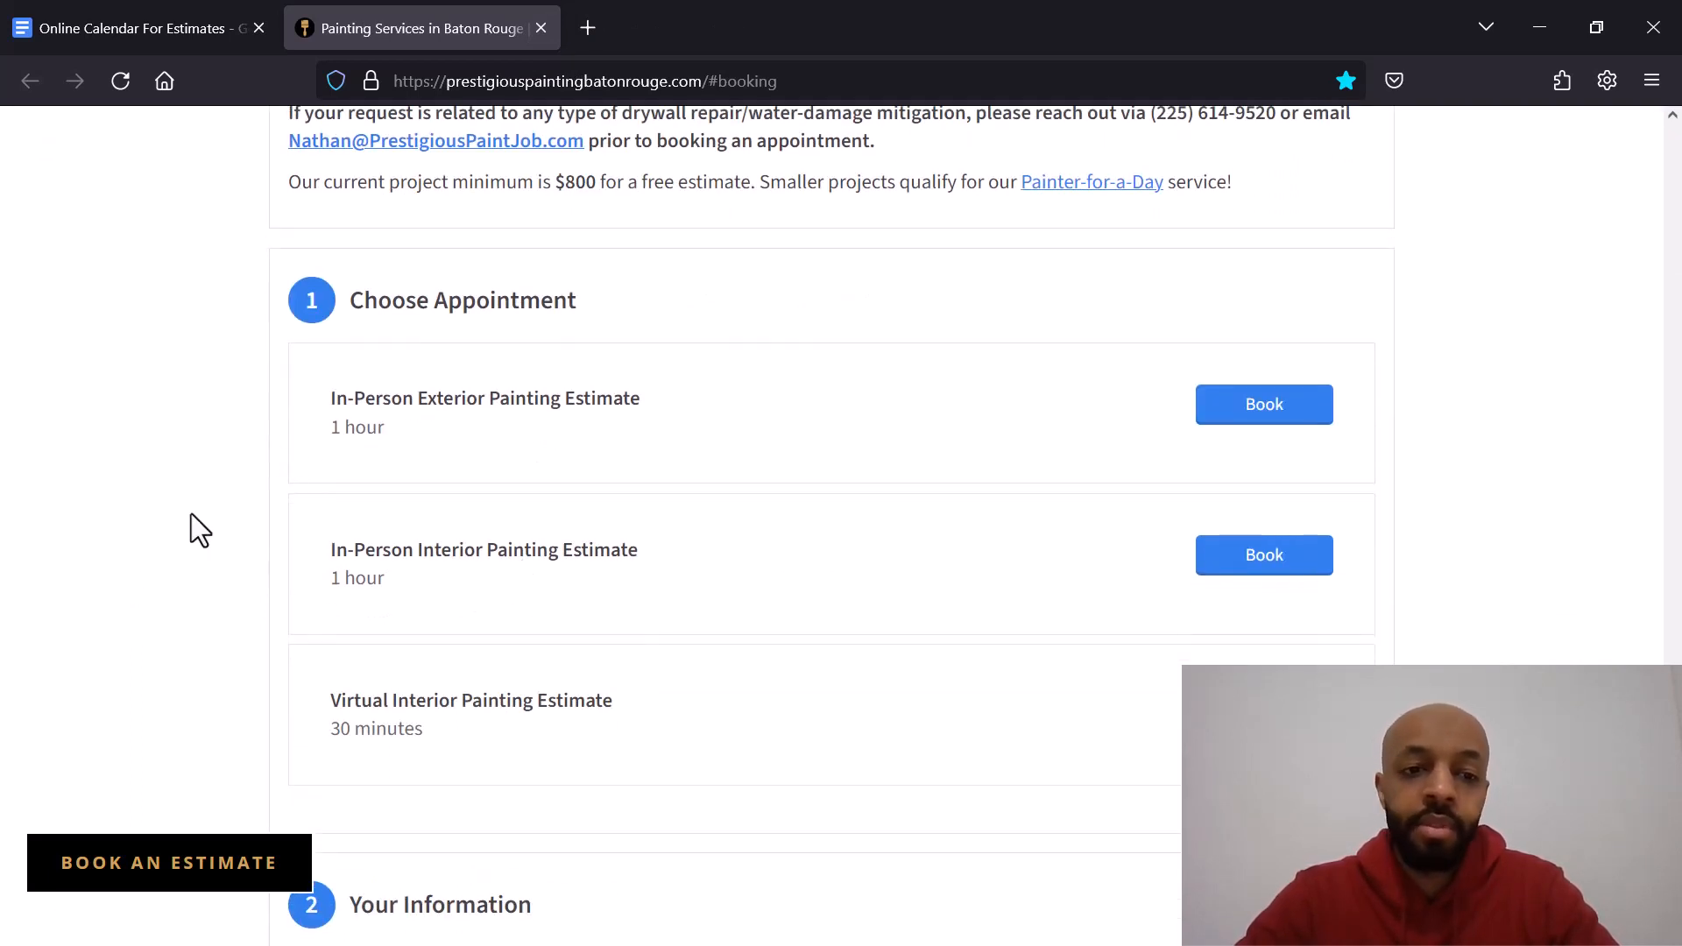
scroll(414, 628, "down", 1)
scroll(186, 430, "up", 1)
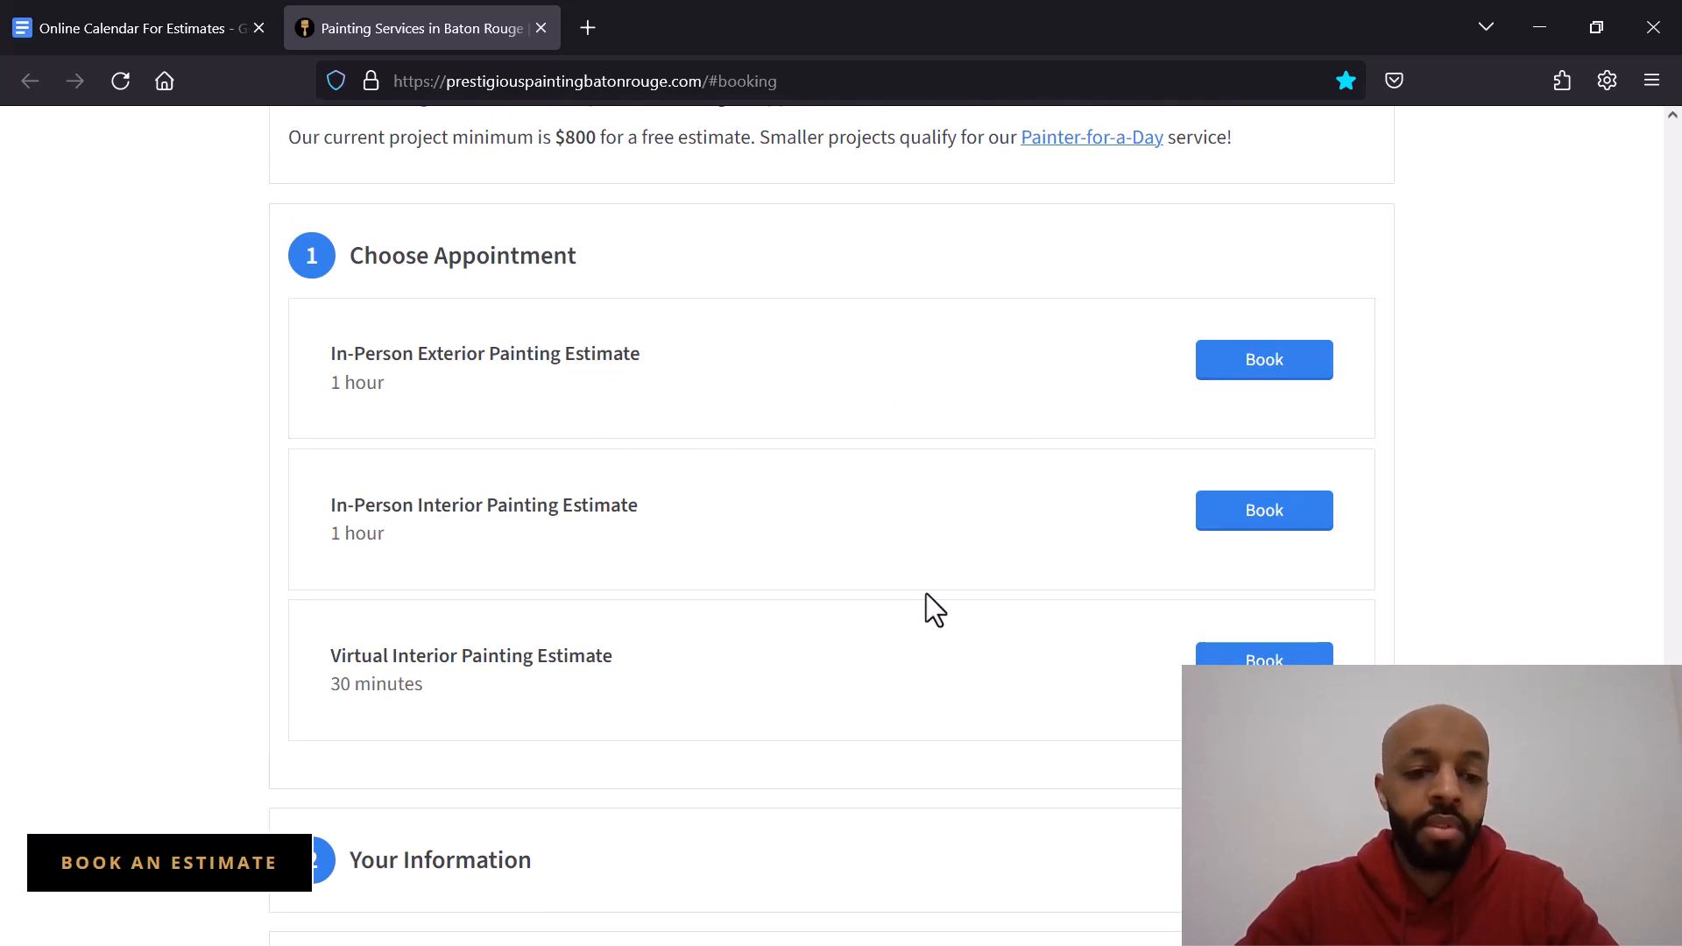
Step: Book a Virtual Interior Painting Estimate at 9:30am on Wednesday, March 20 and review the information form
left_click(1225, 662)
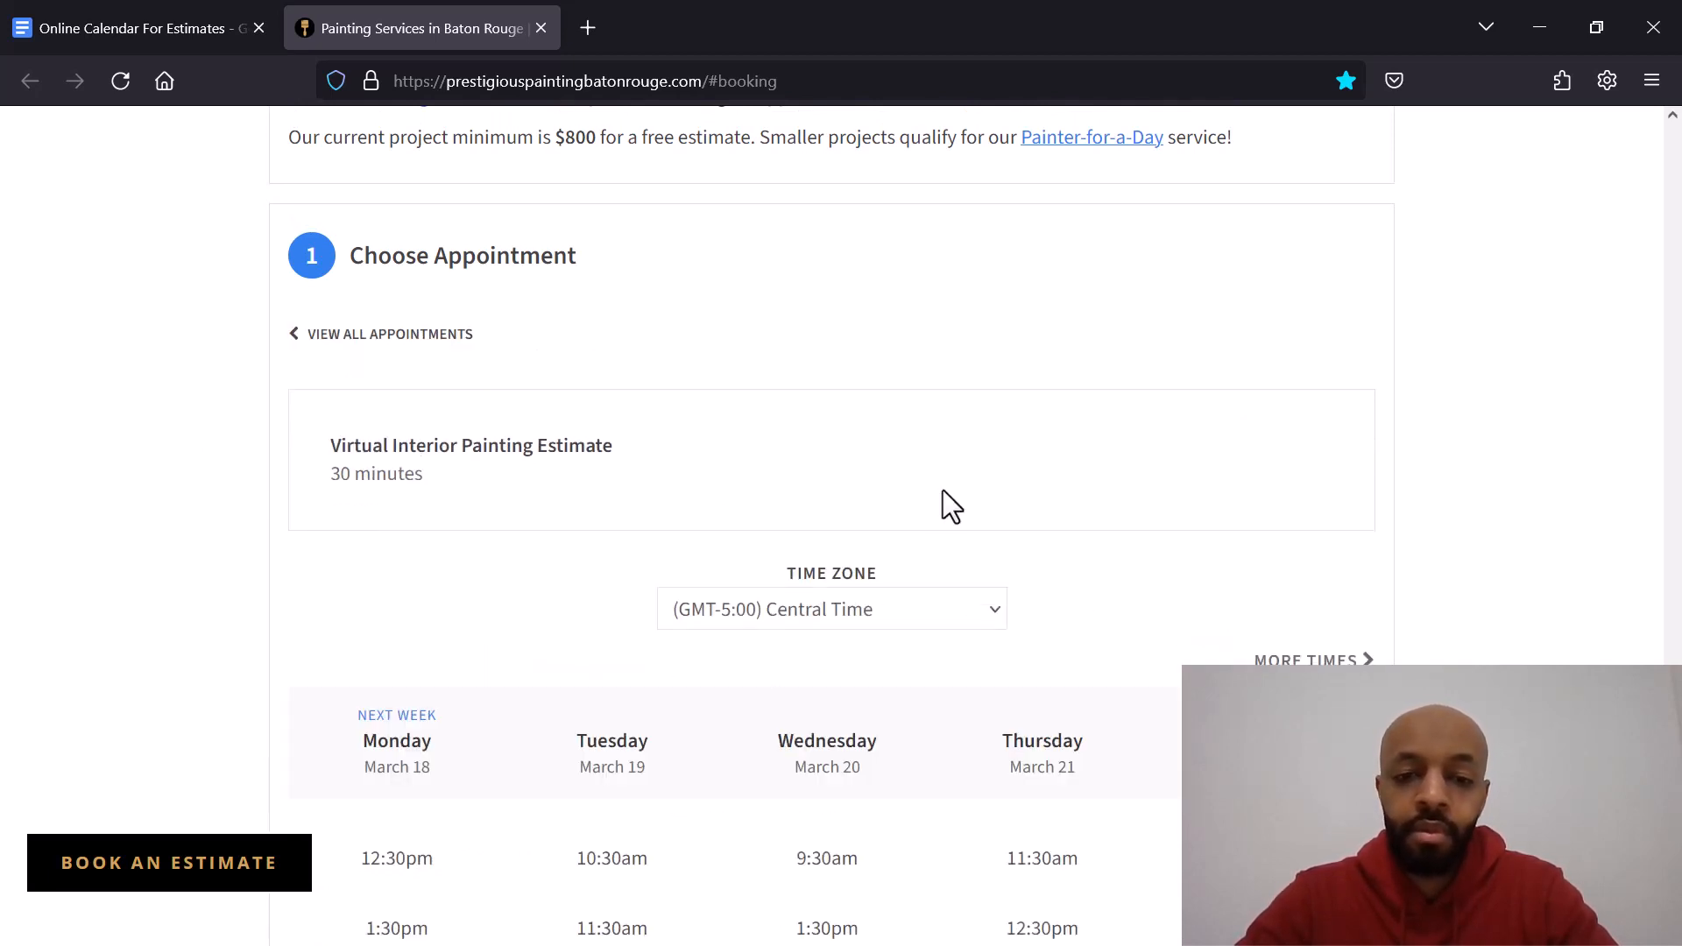
scroll(674, 481, "down", 3)
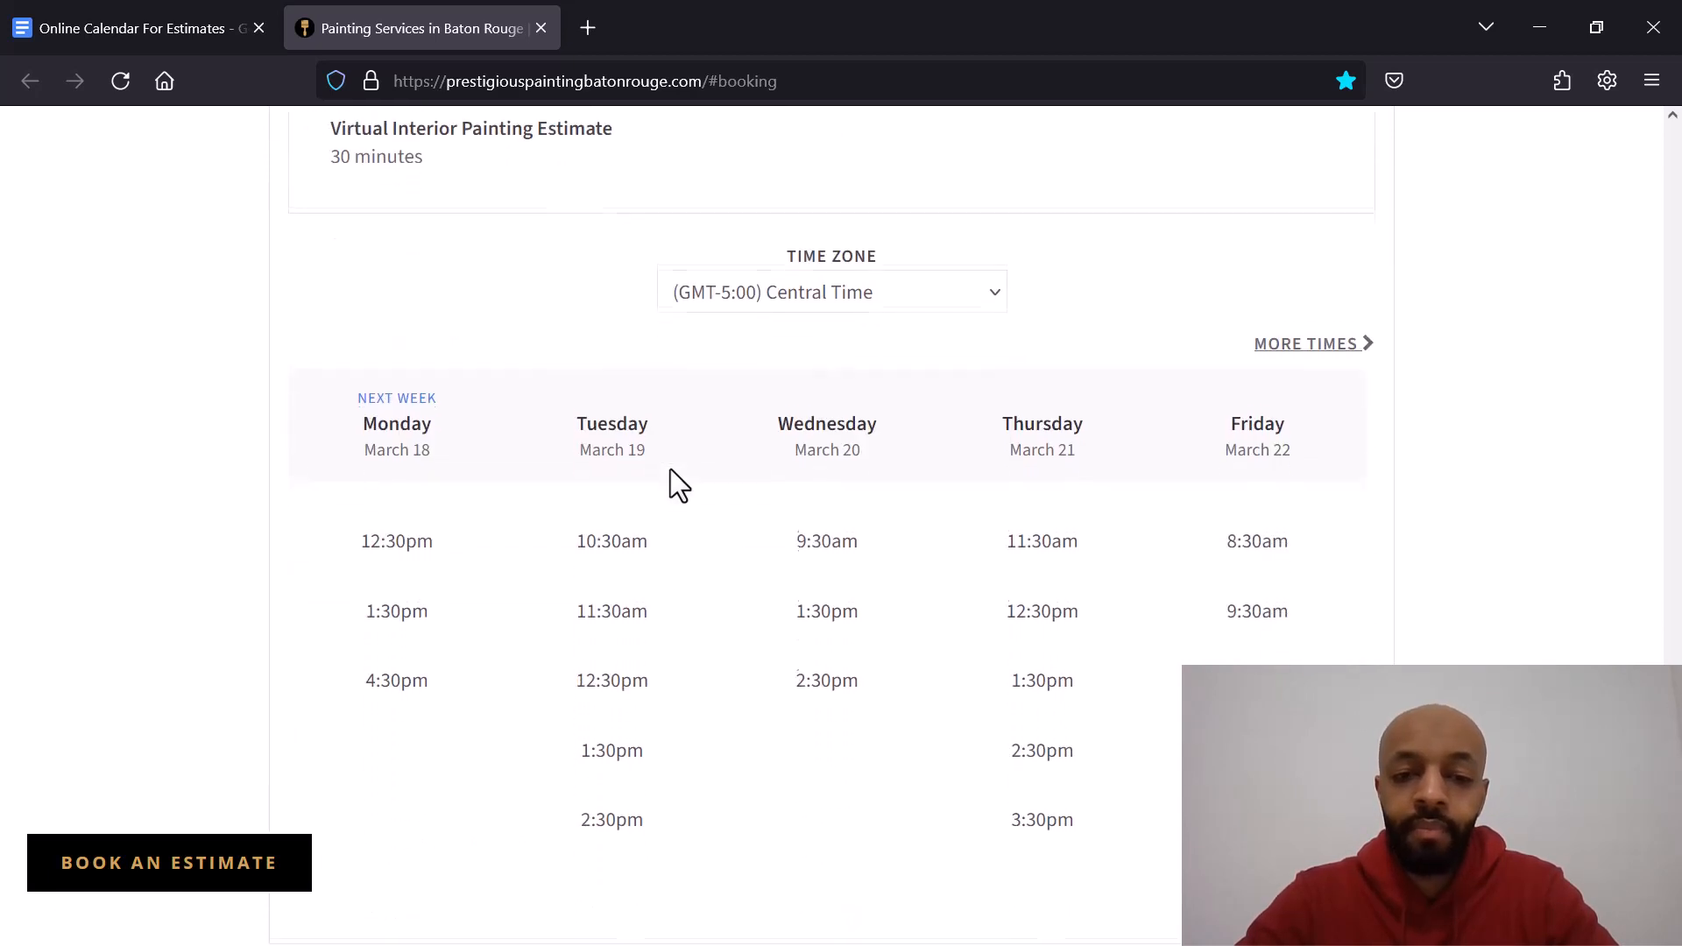
left_click(828, 547)
left_click(860, 602)
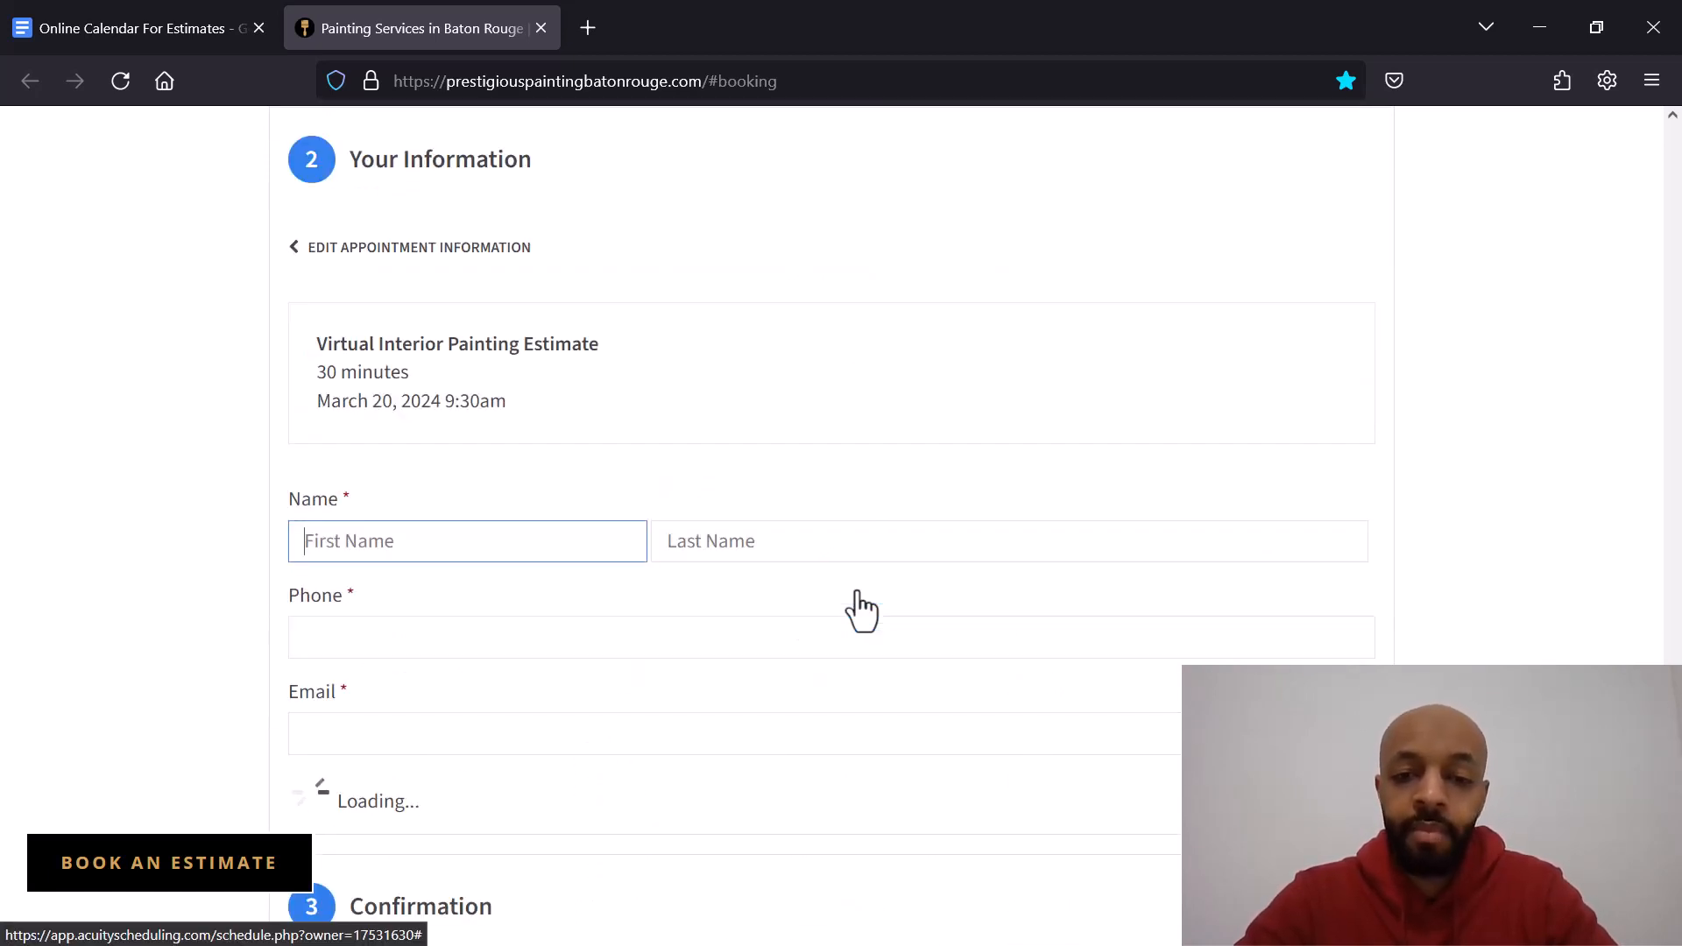
scroll(596, 519, "down", 6)
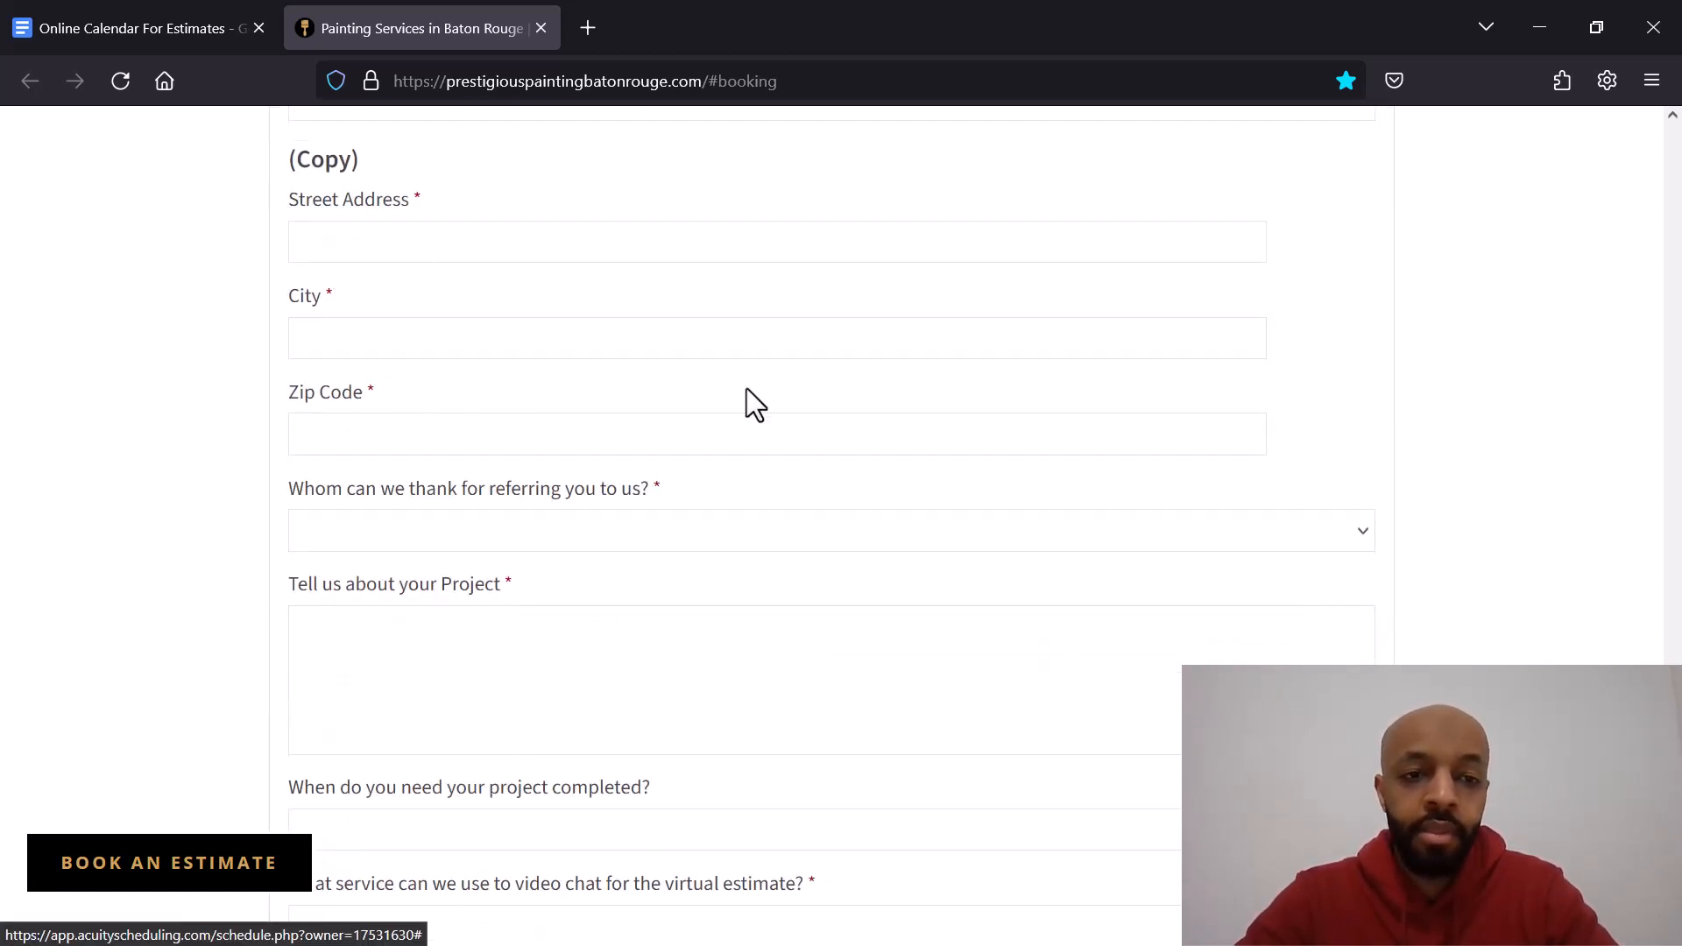
scroll(727, 392, "up", 1)
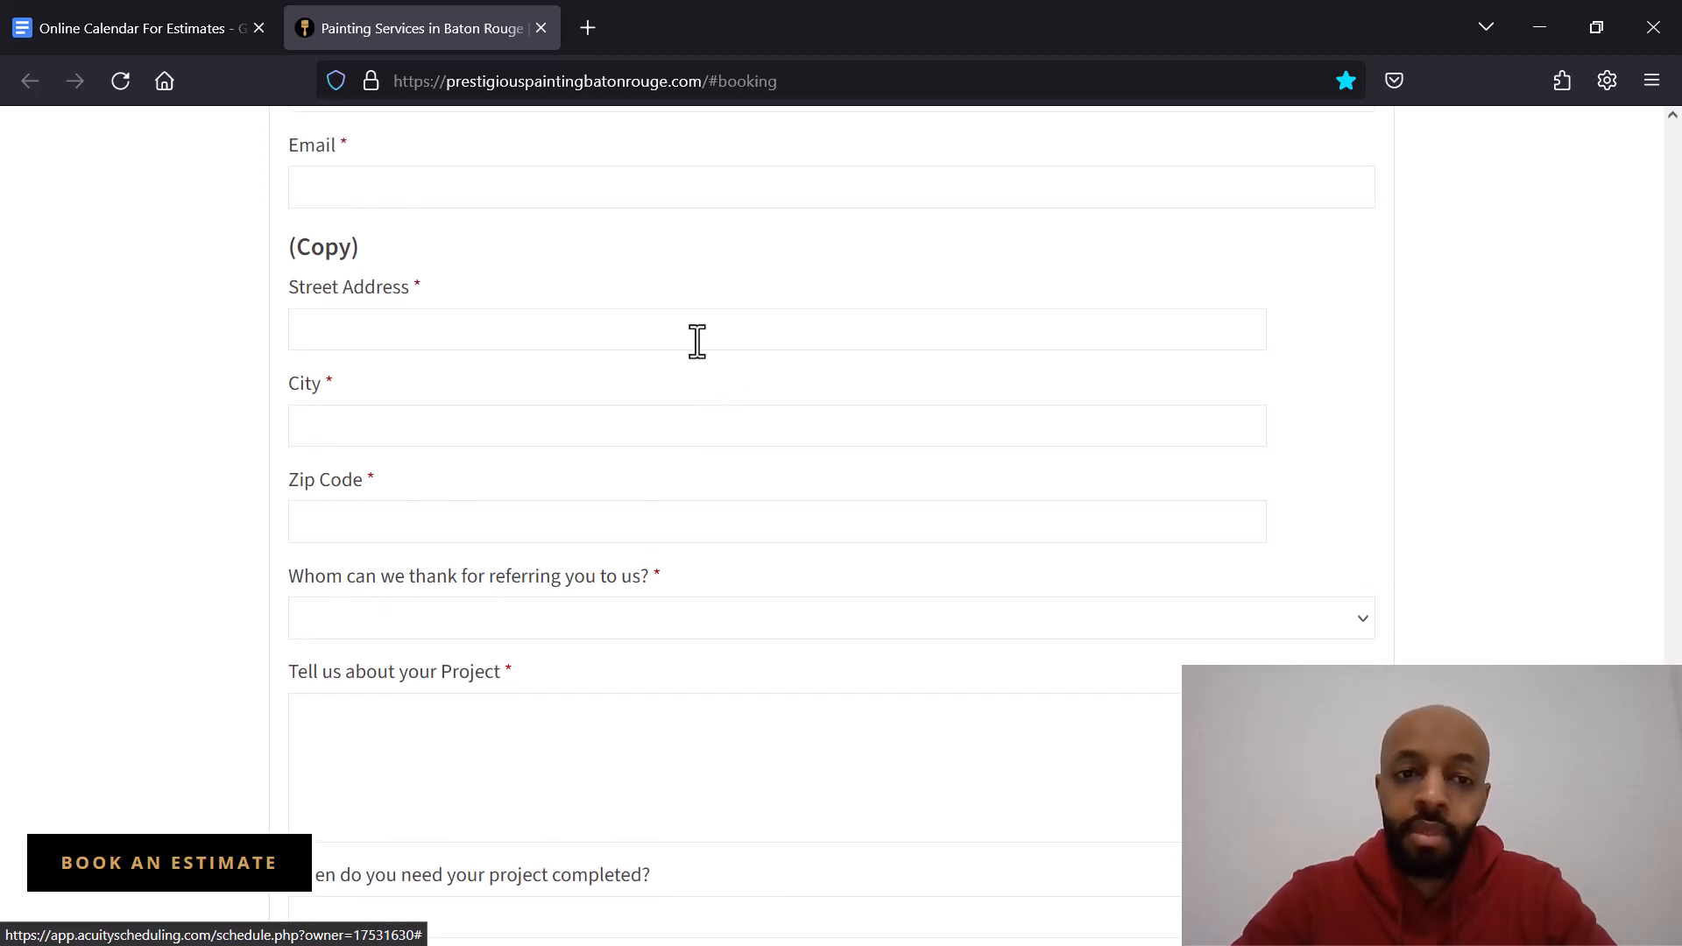
Step: Scroll through the remaining fields of the Prestigious Painting estimate request form
left_click(698, 340)
left_click(706, 388)
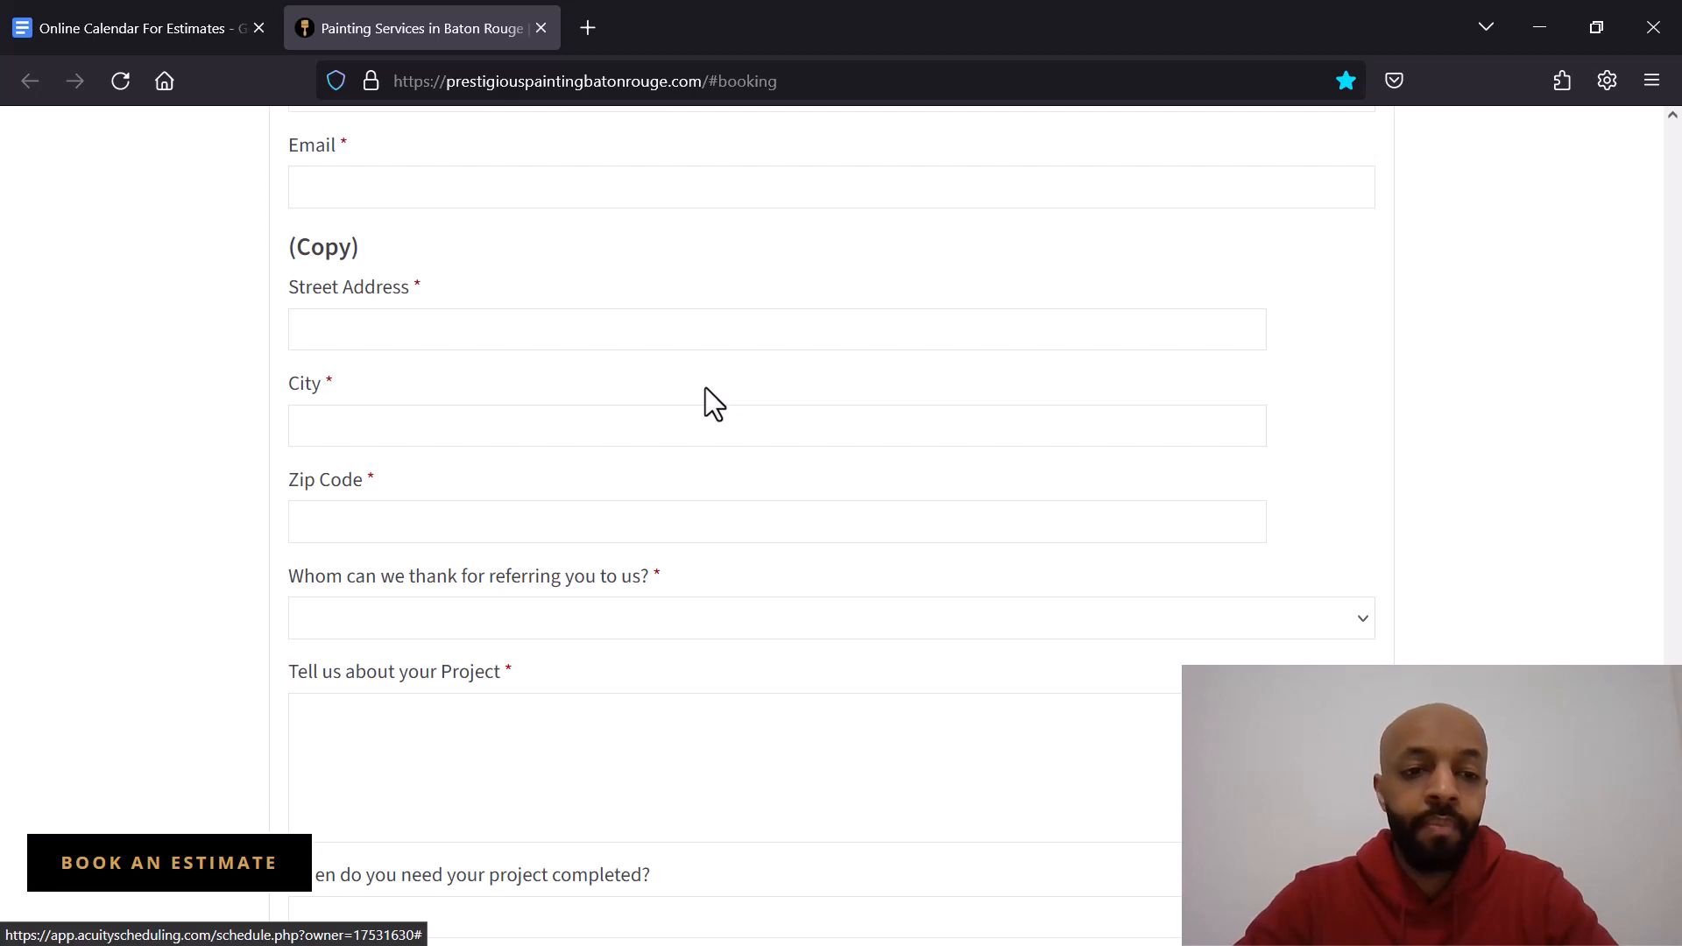
scroll(674, 396, "up", 1)
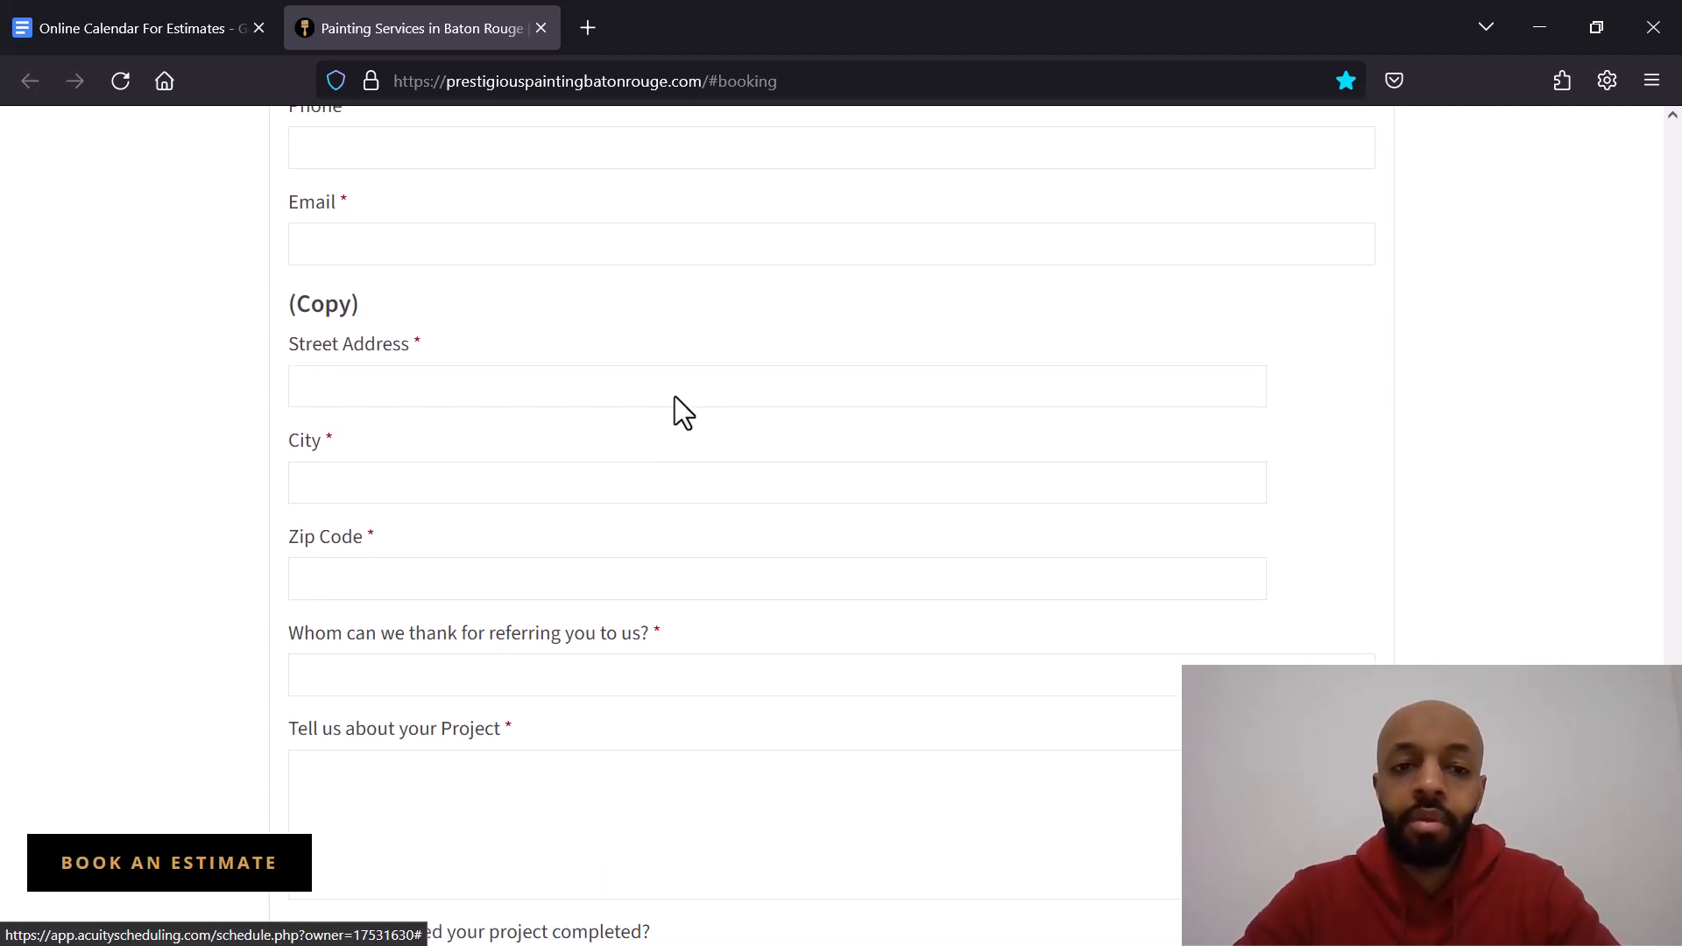
scroll(675, 396, "down", 4)
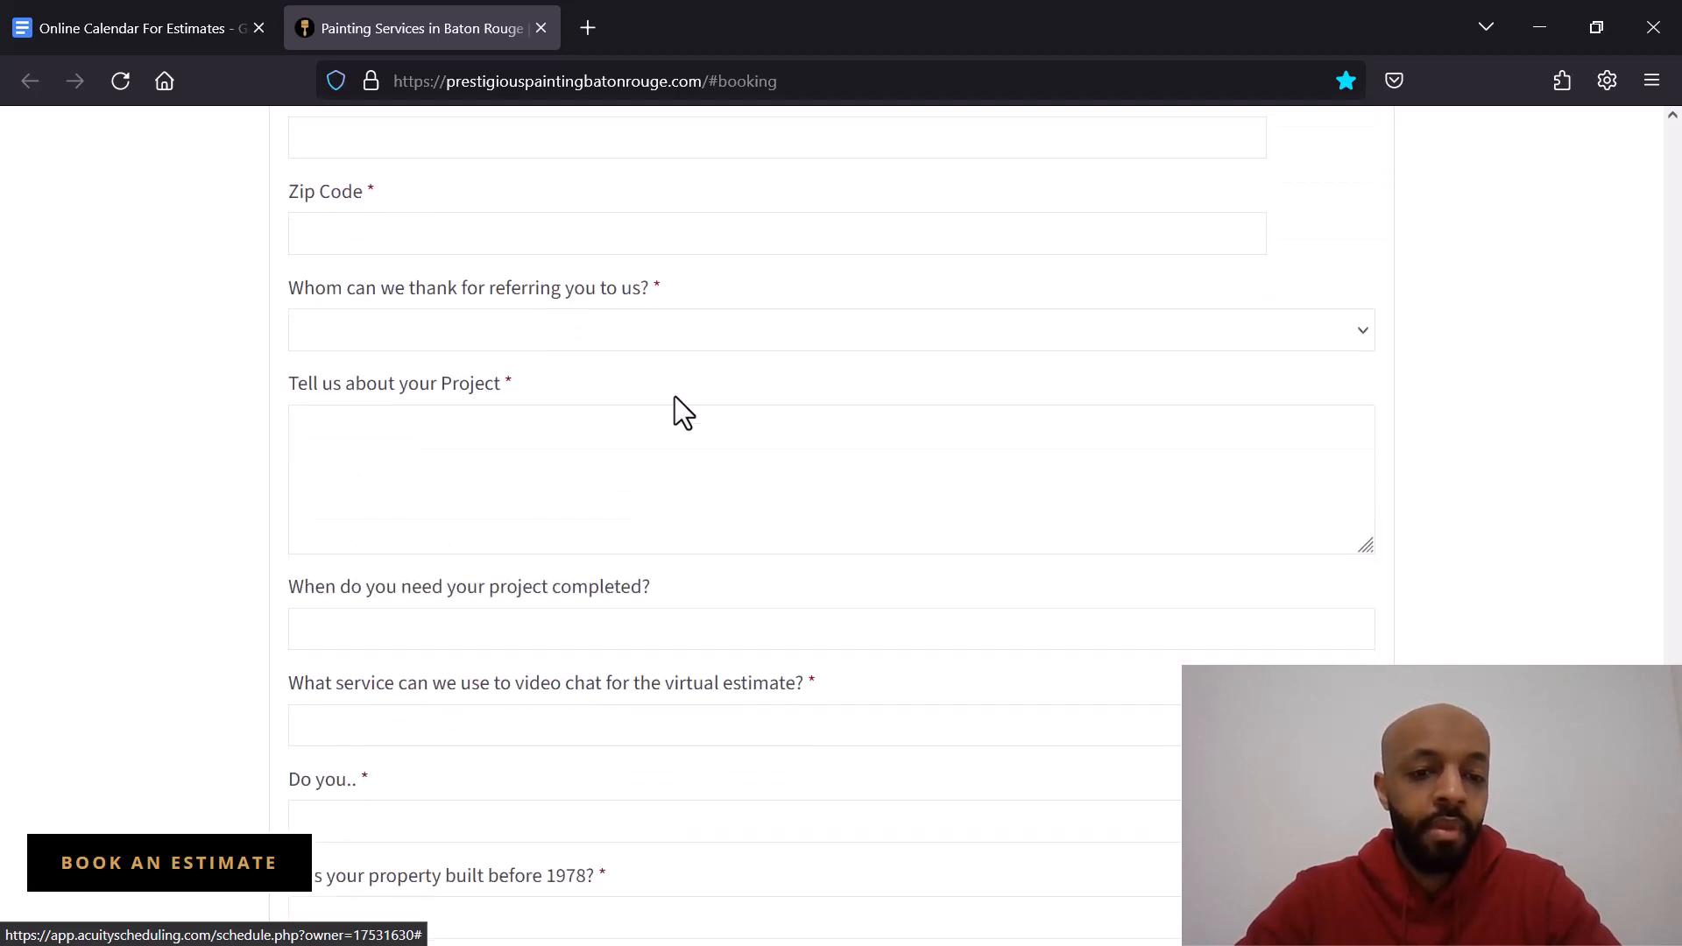
scroll(709, 346, "down", 6)
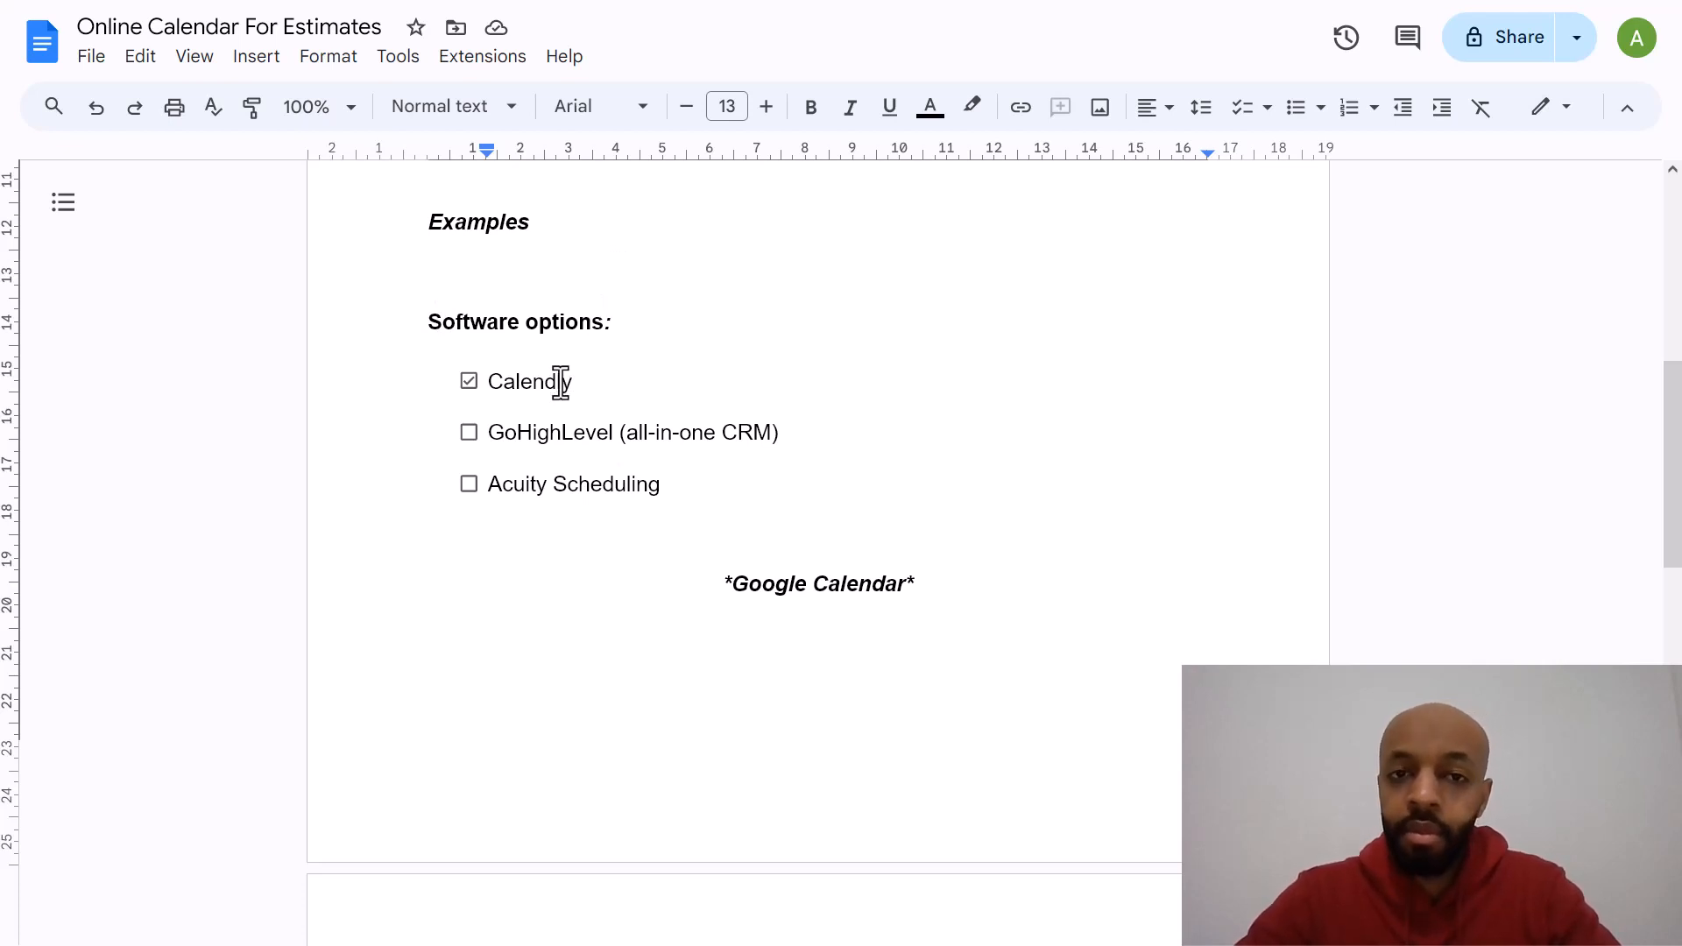
Step: Review the software options list in the notes document and highlight the Google Calendar note beneath it
left_click(571, 436)
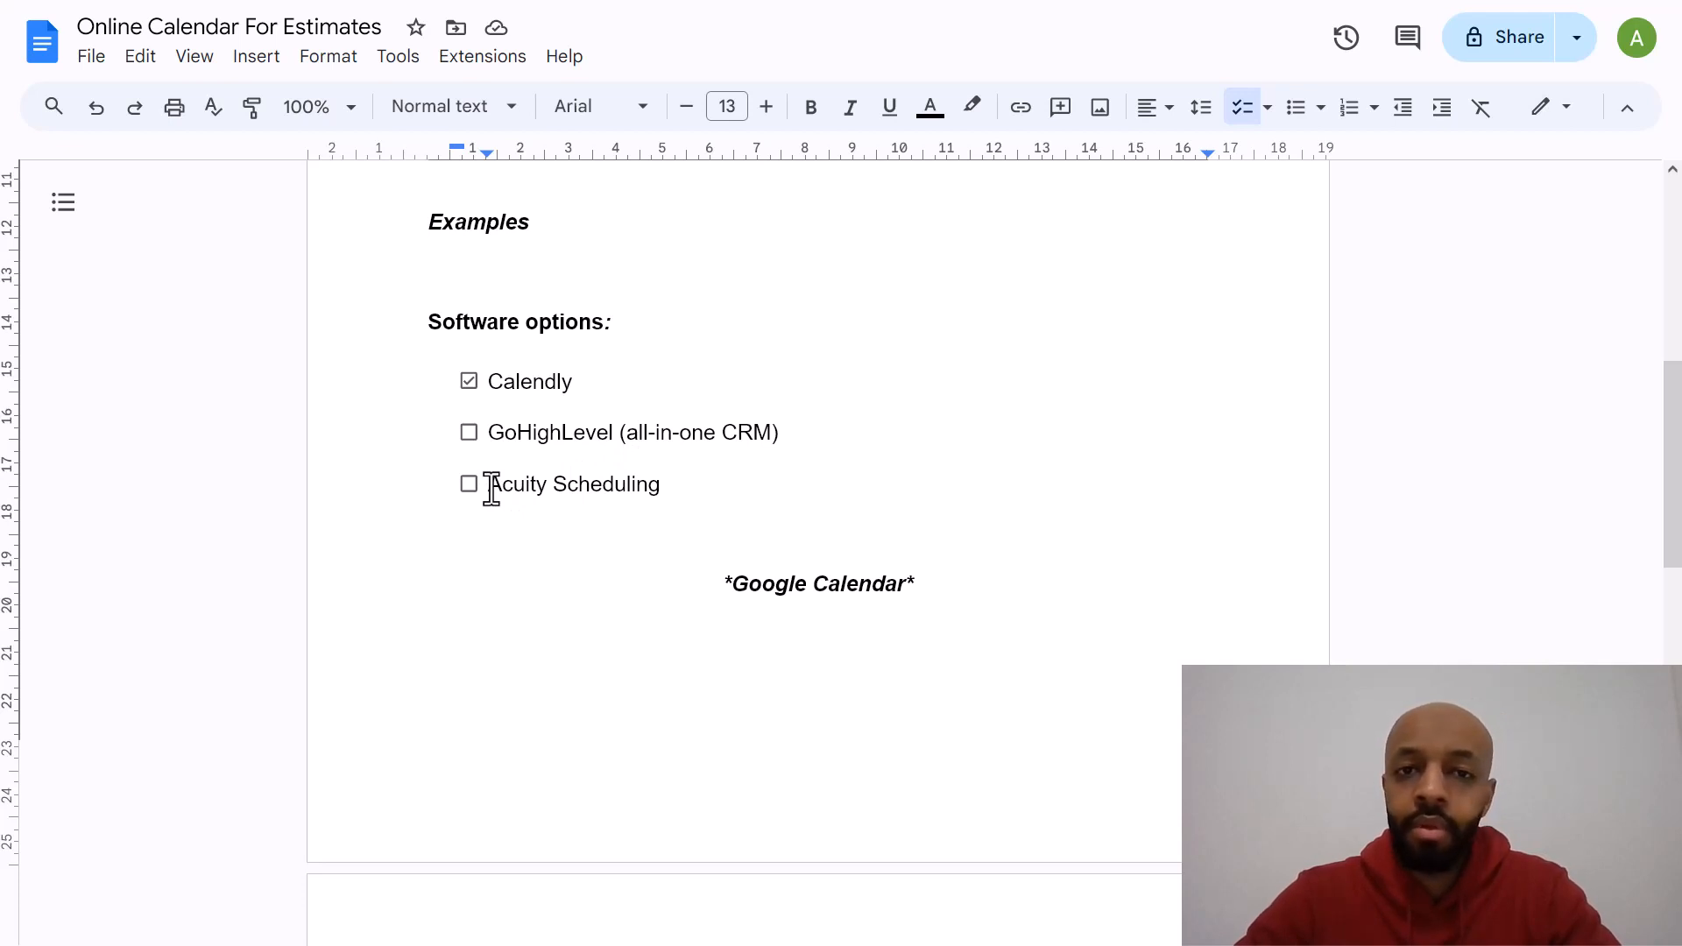
left_click(681, 486)
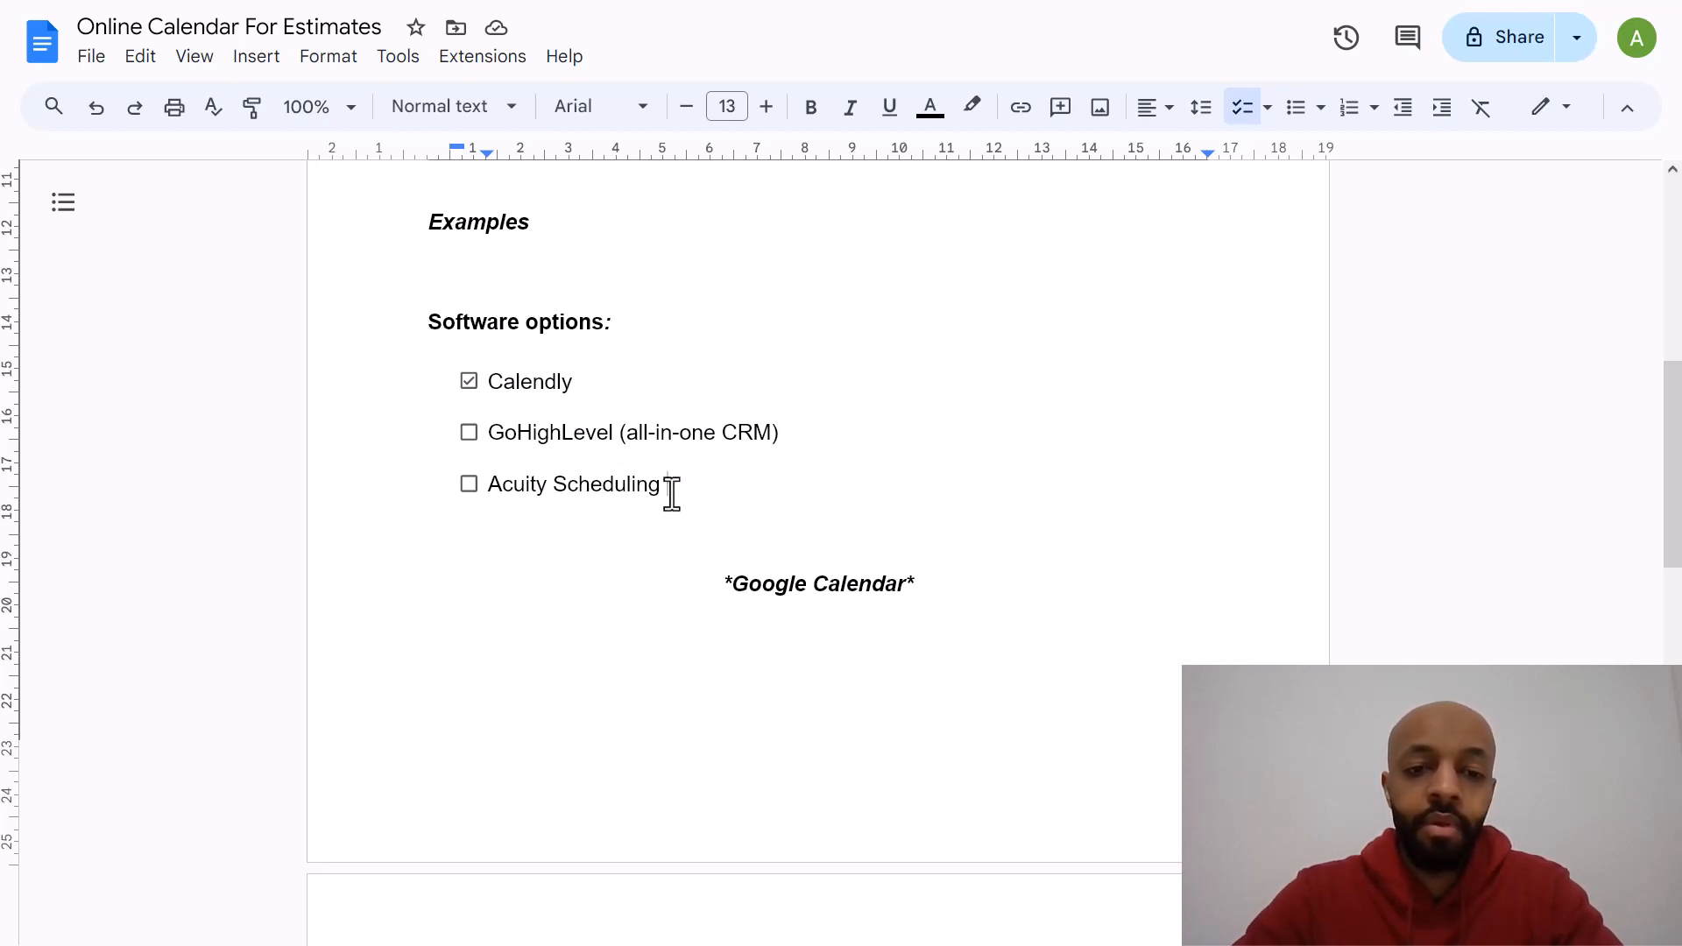
left_click(729, 585)
triple_click(747, 589)
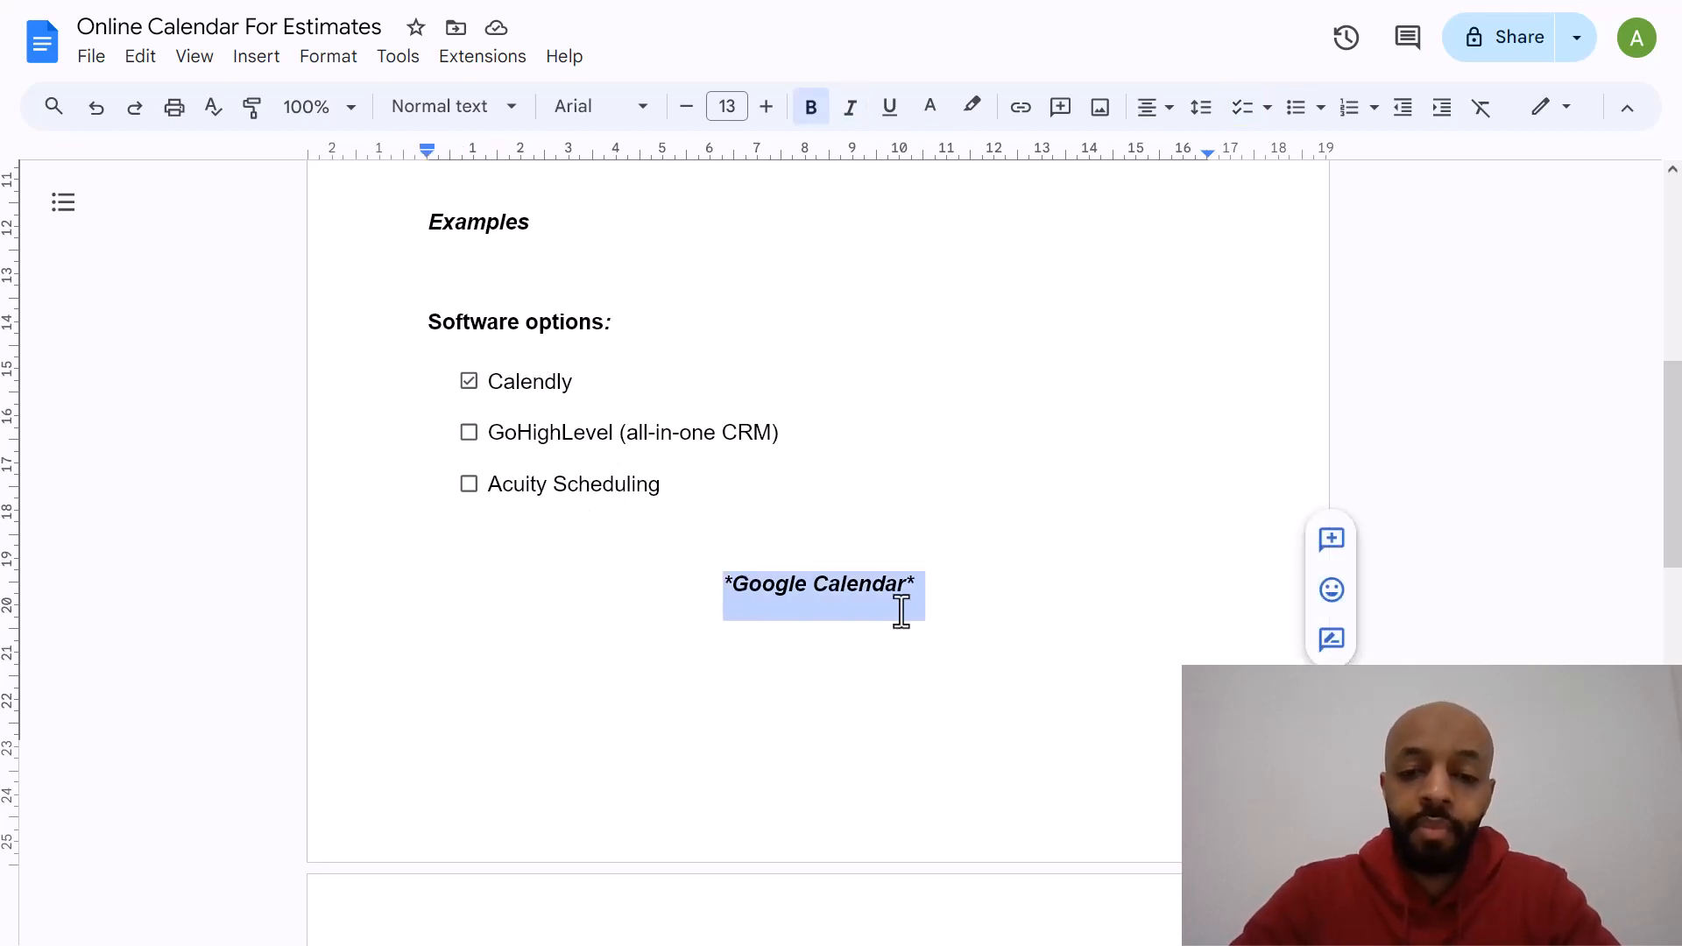
left_click(926, 588)
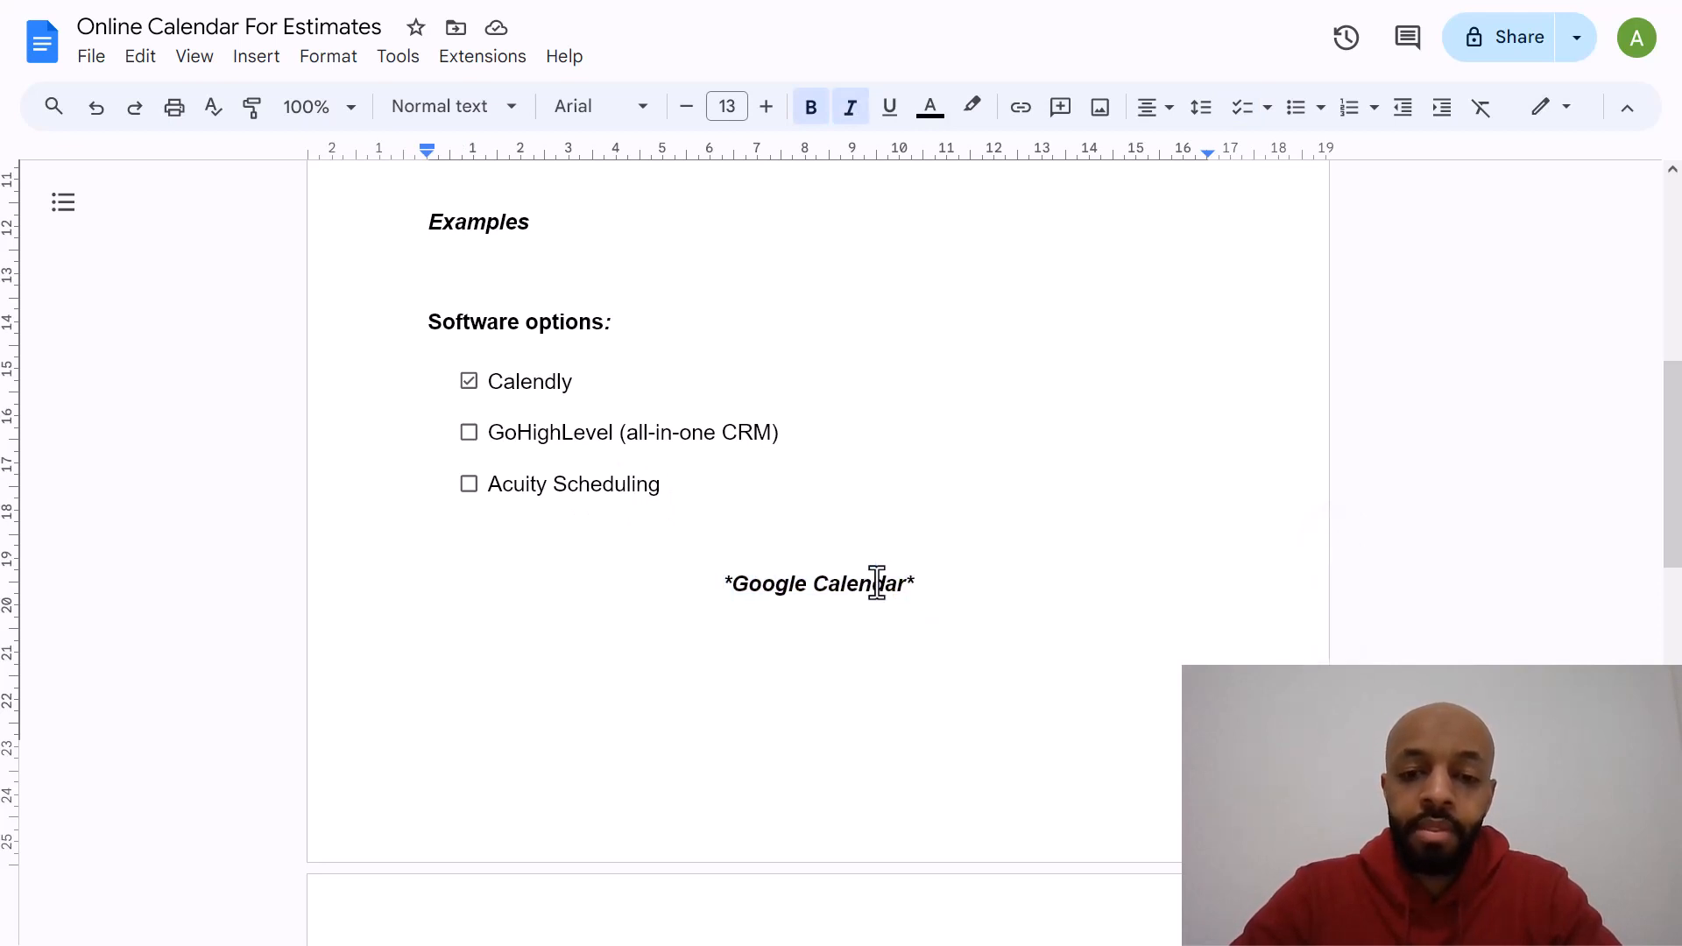
triple_click(876, 584)
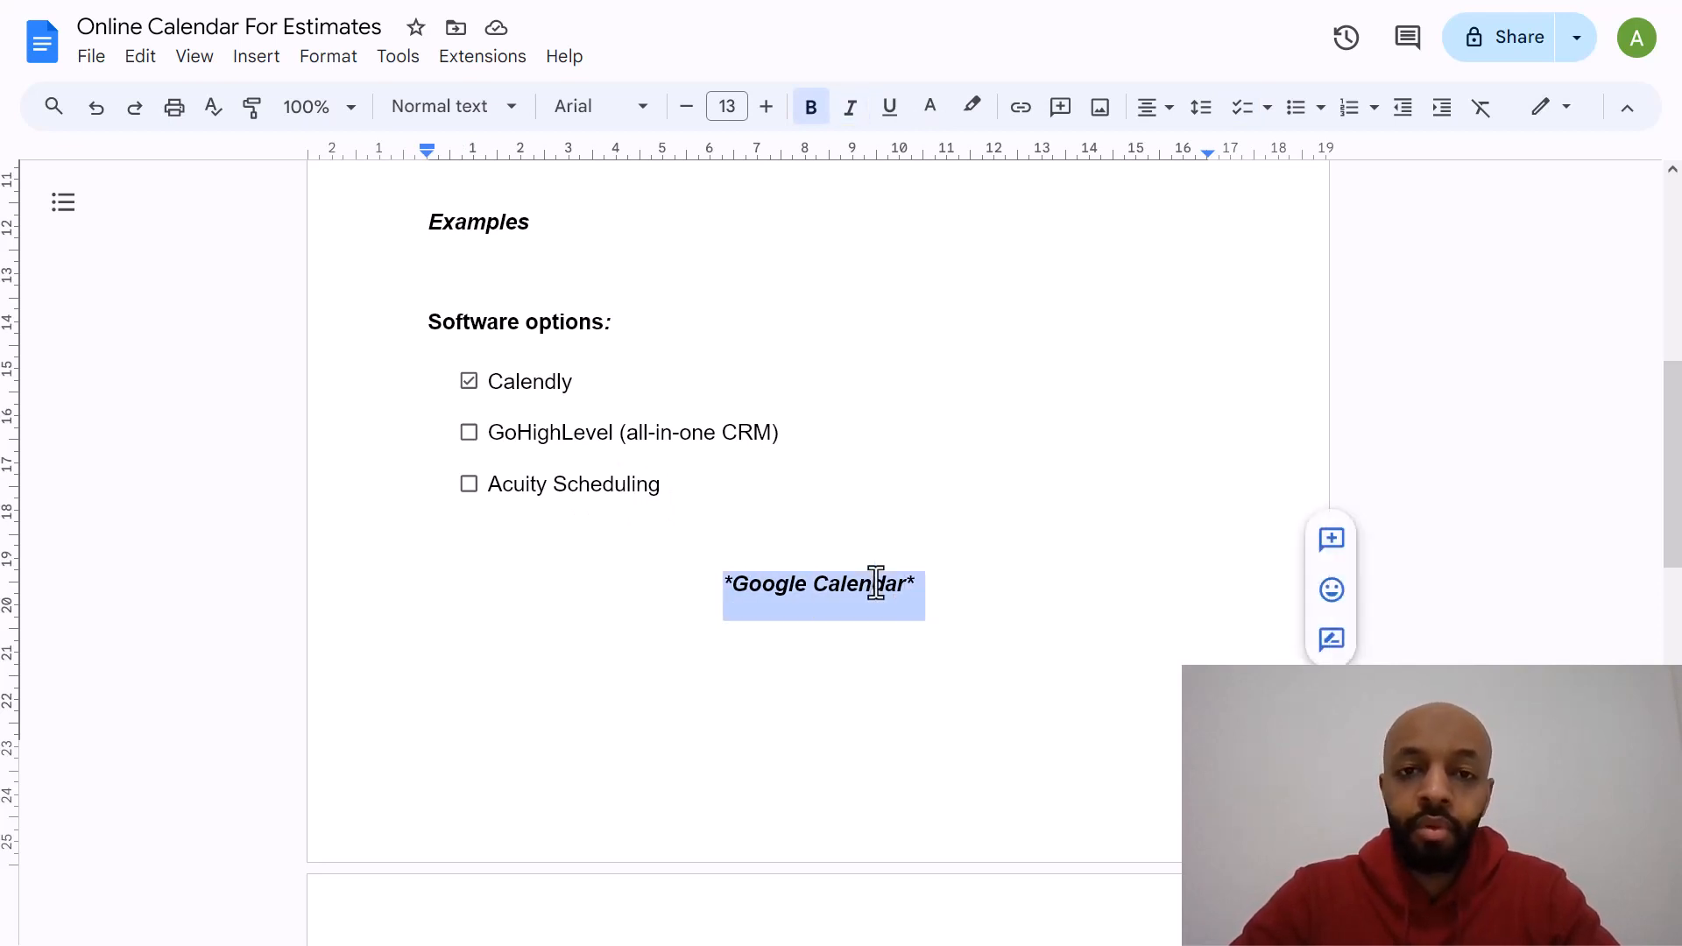
left_click(953, 592)
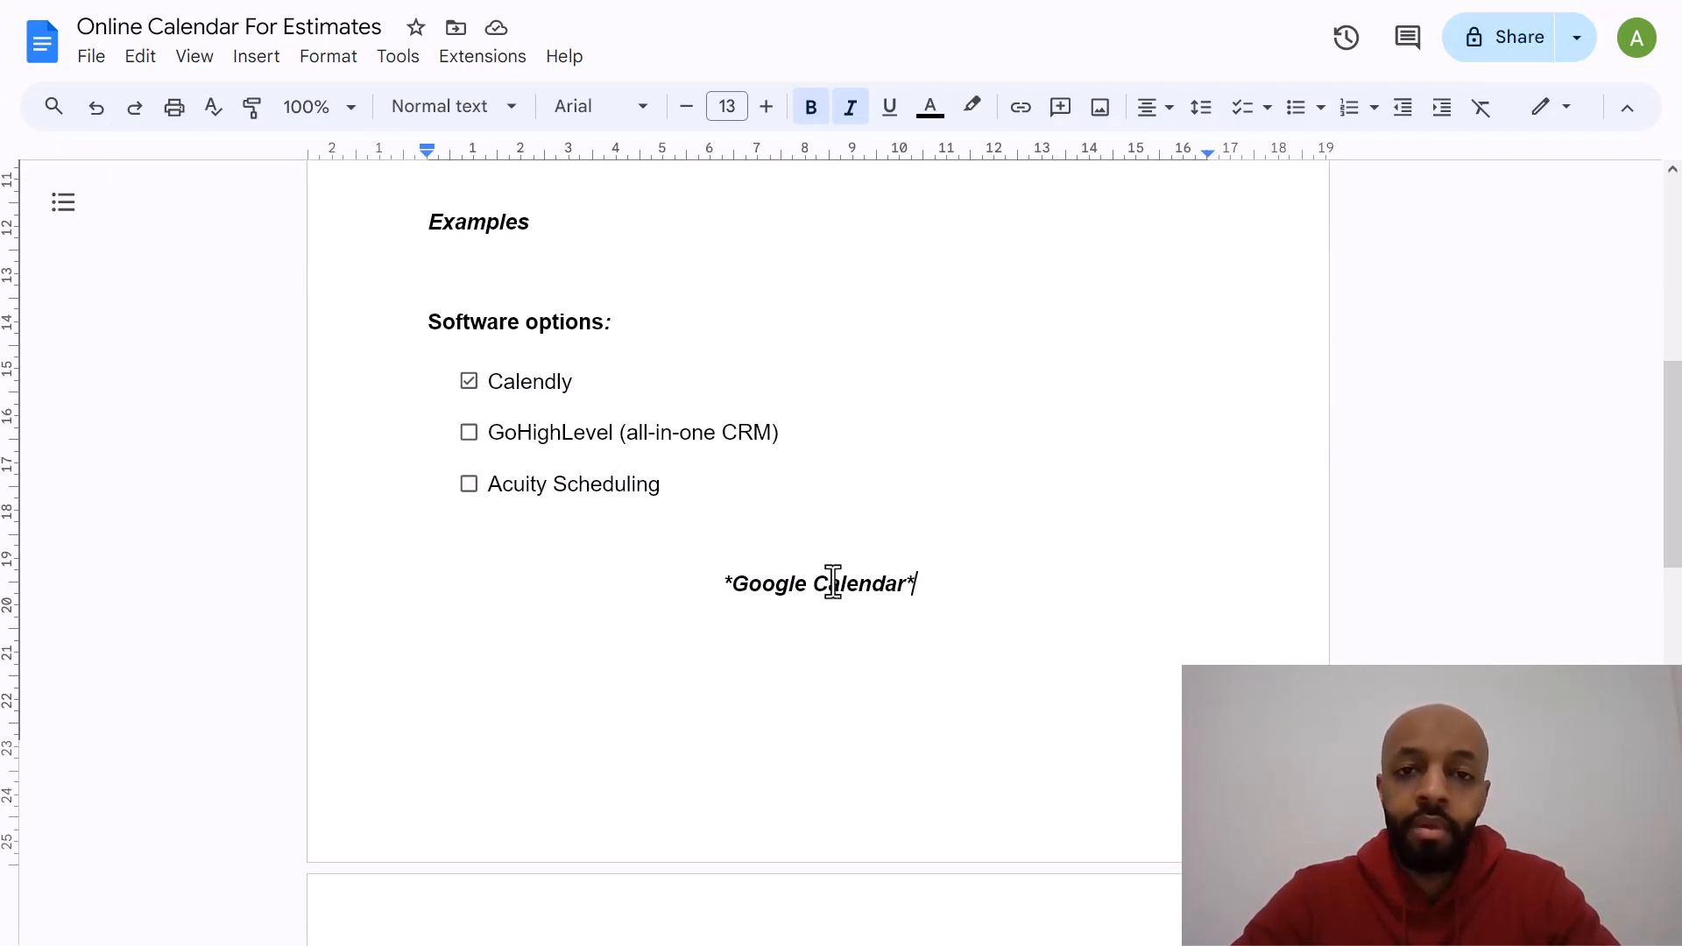
triple_click(833, 581)
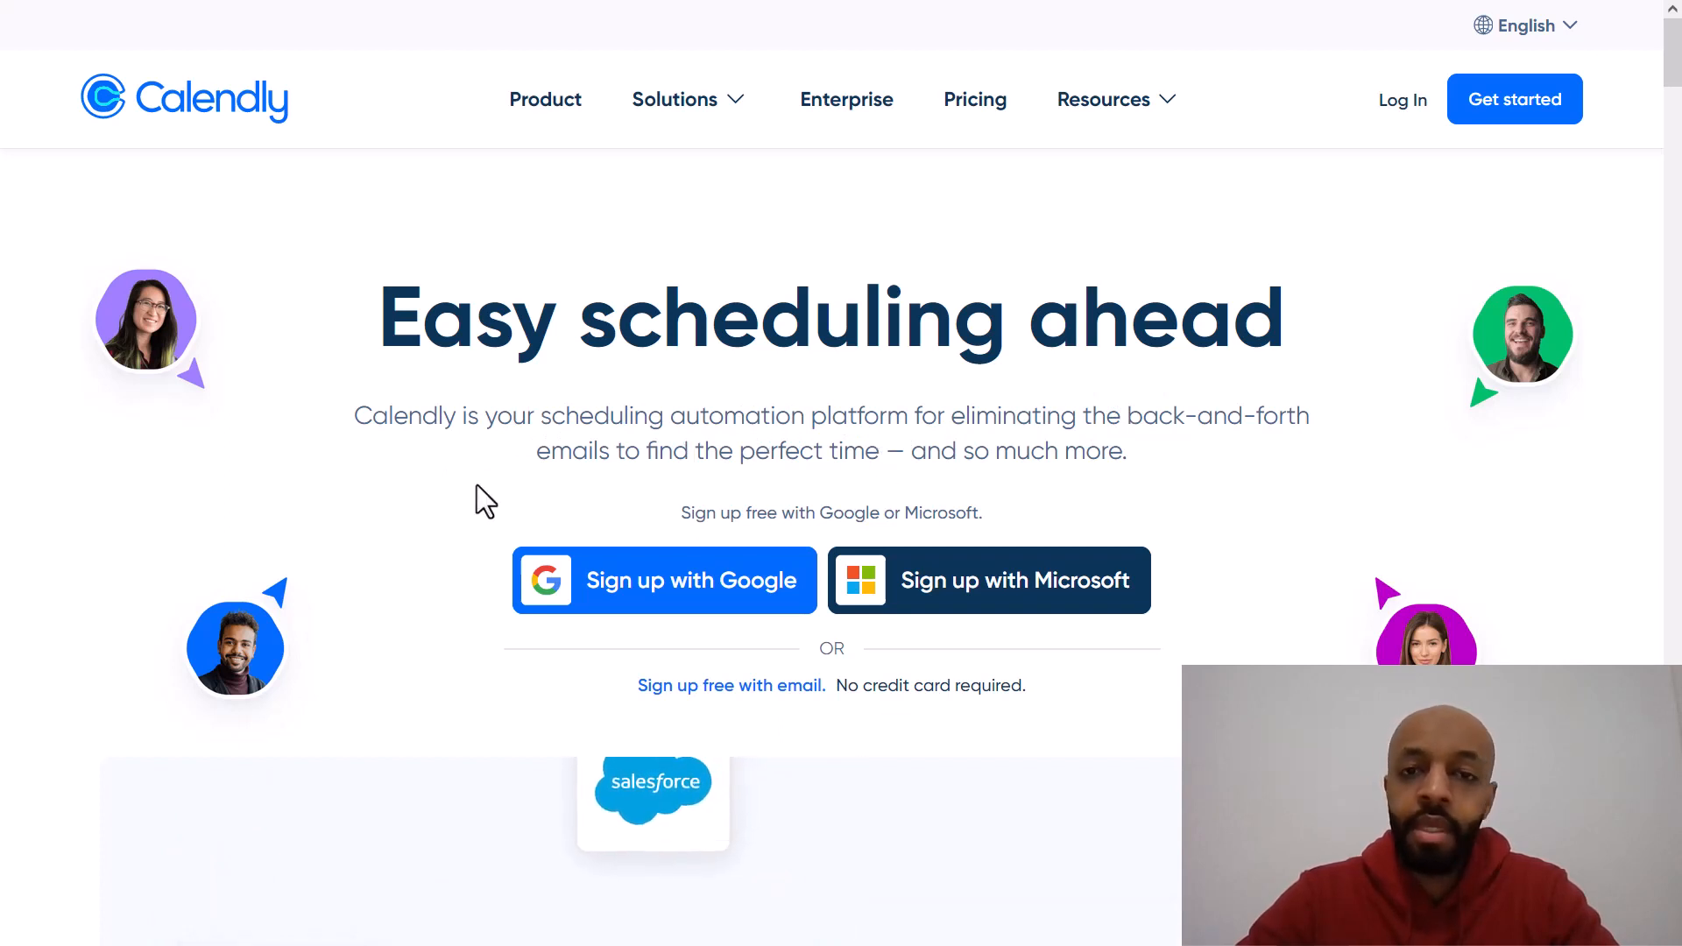
Step: Sign up for Calendly with a Google account and shorten the Calendly URL to a name-based handle ending in 17
left_click(602, 566)
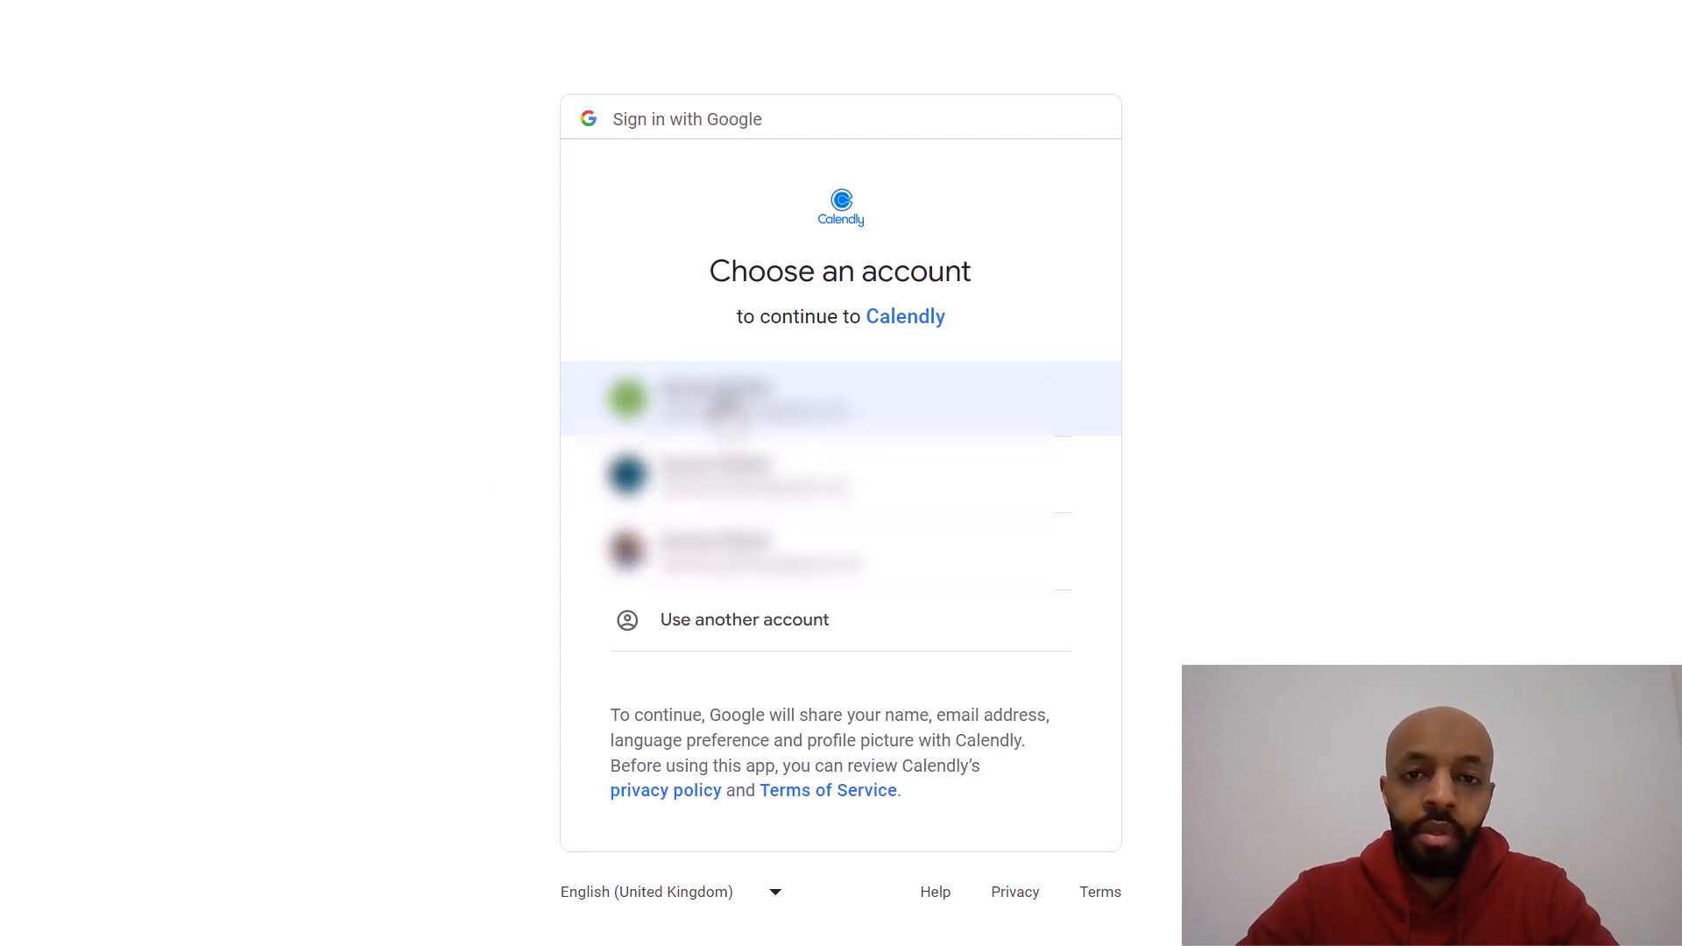
left_click(723, 404)
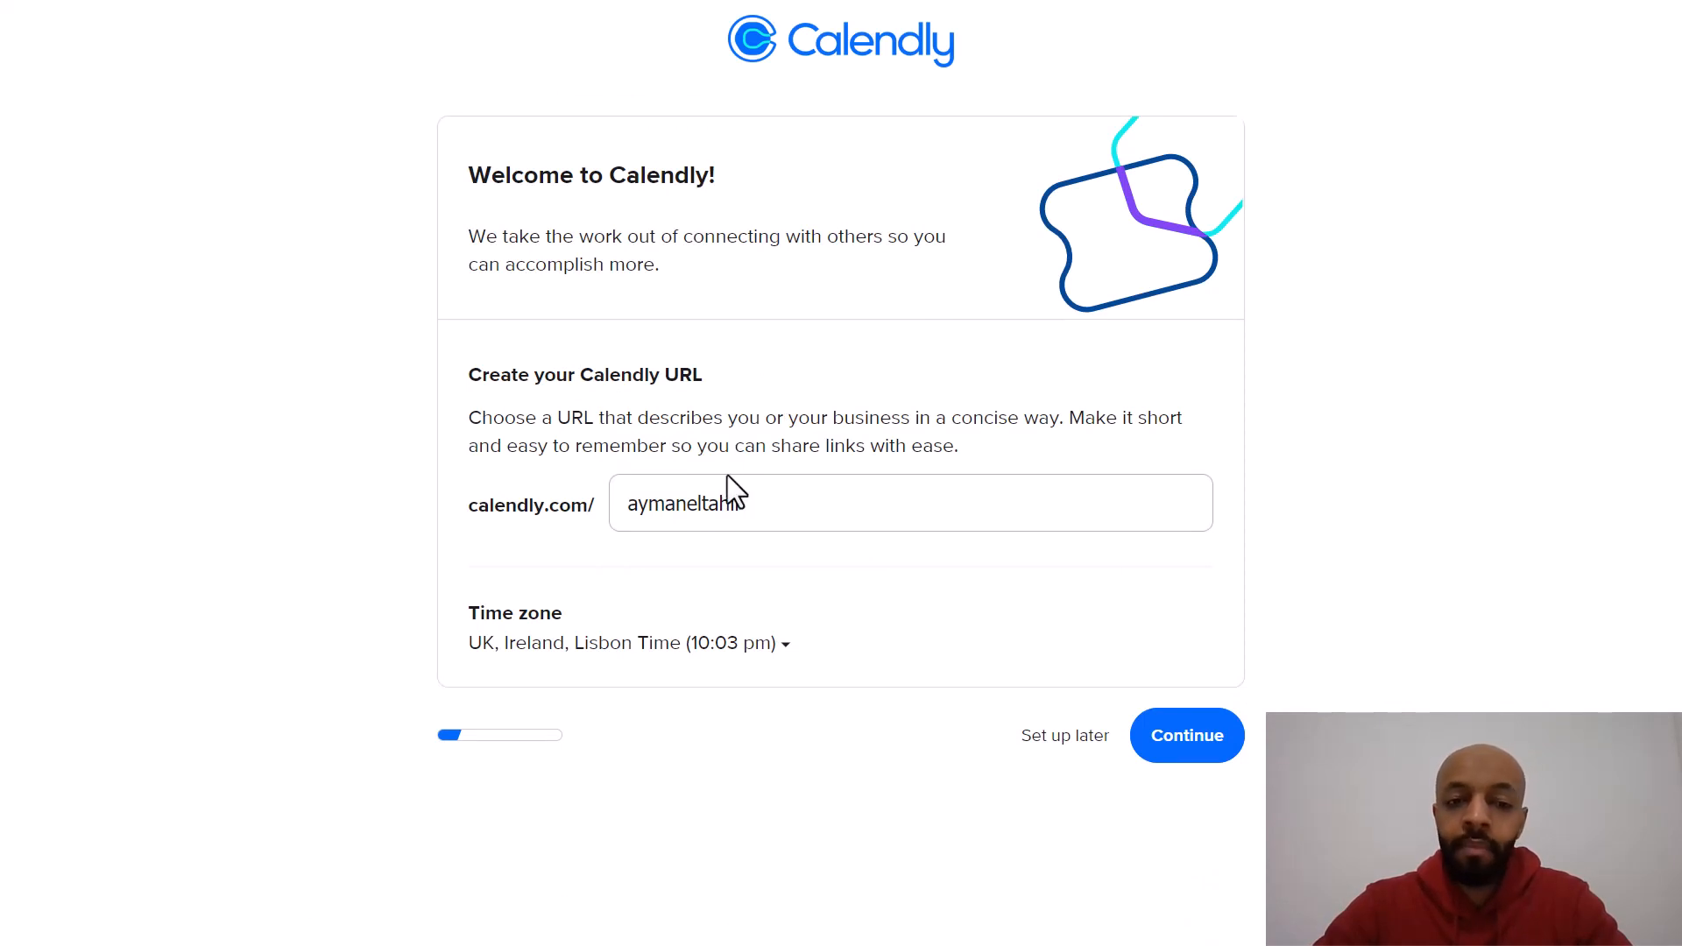
left_click(723, 508)
double_click(723, 508)
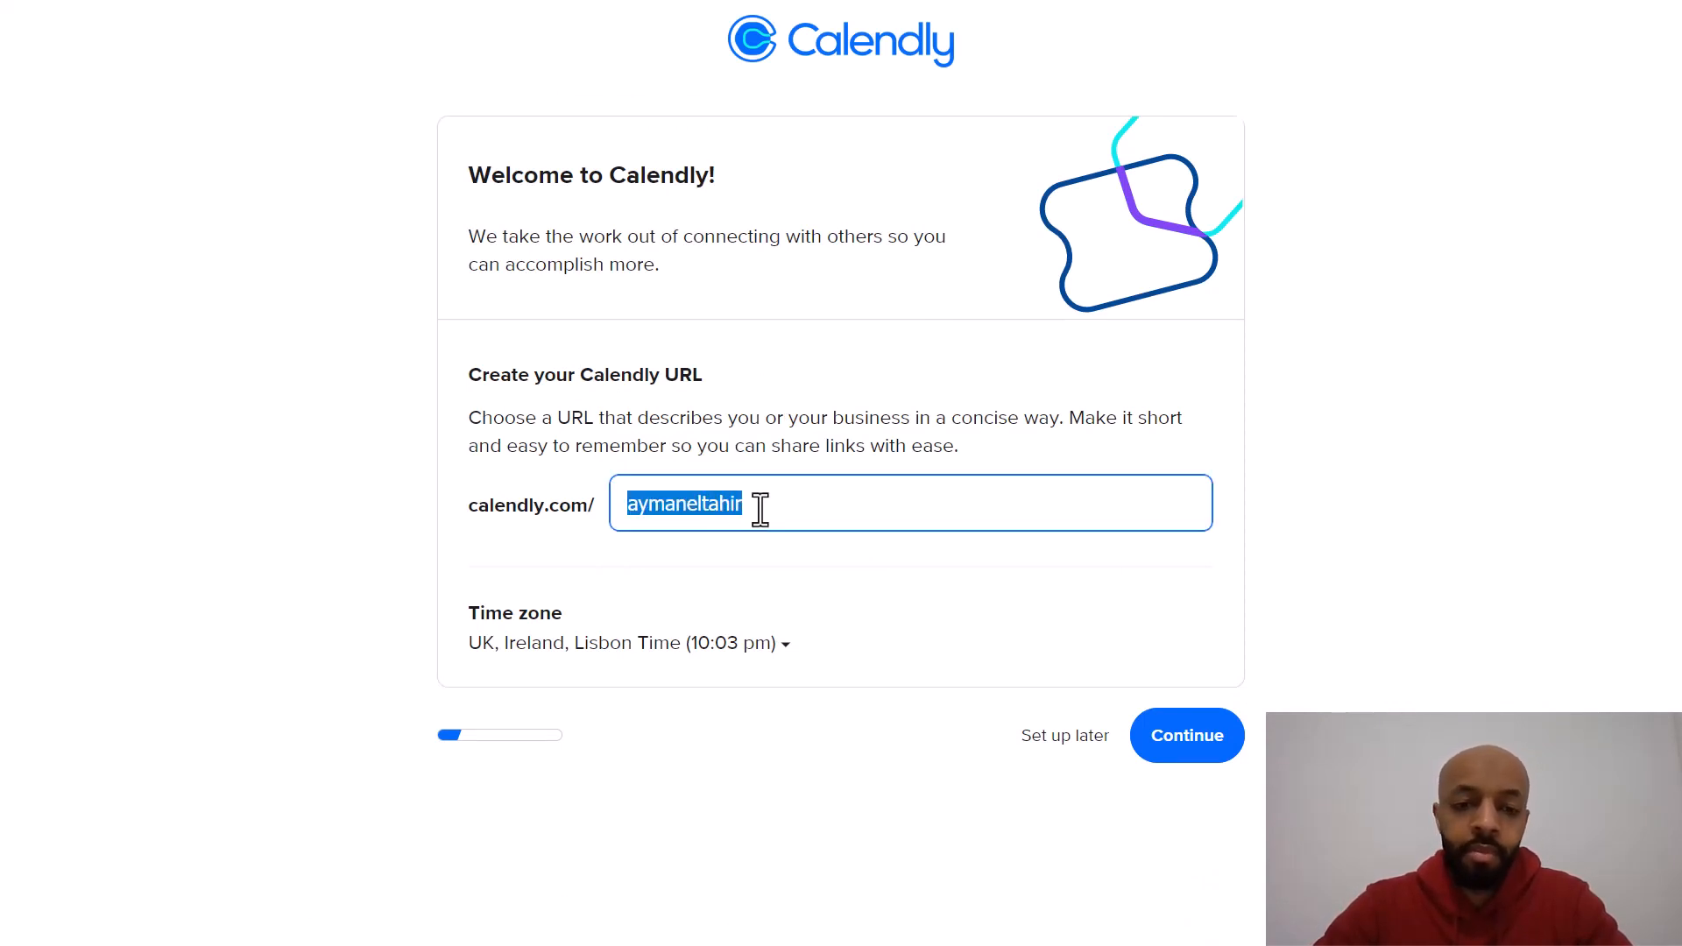
left_click(762, 508)
key("BackSpace")
key("BackSpace")
key("BackSpace")
key("BackSpace")
key("BackSpace")
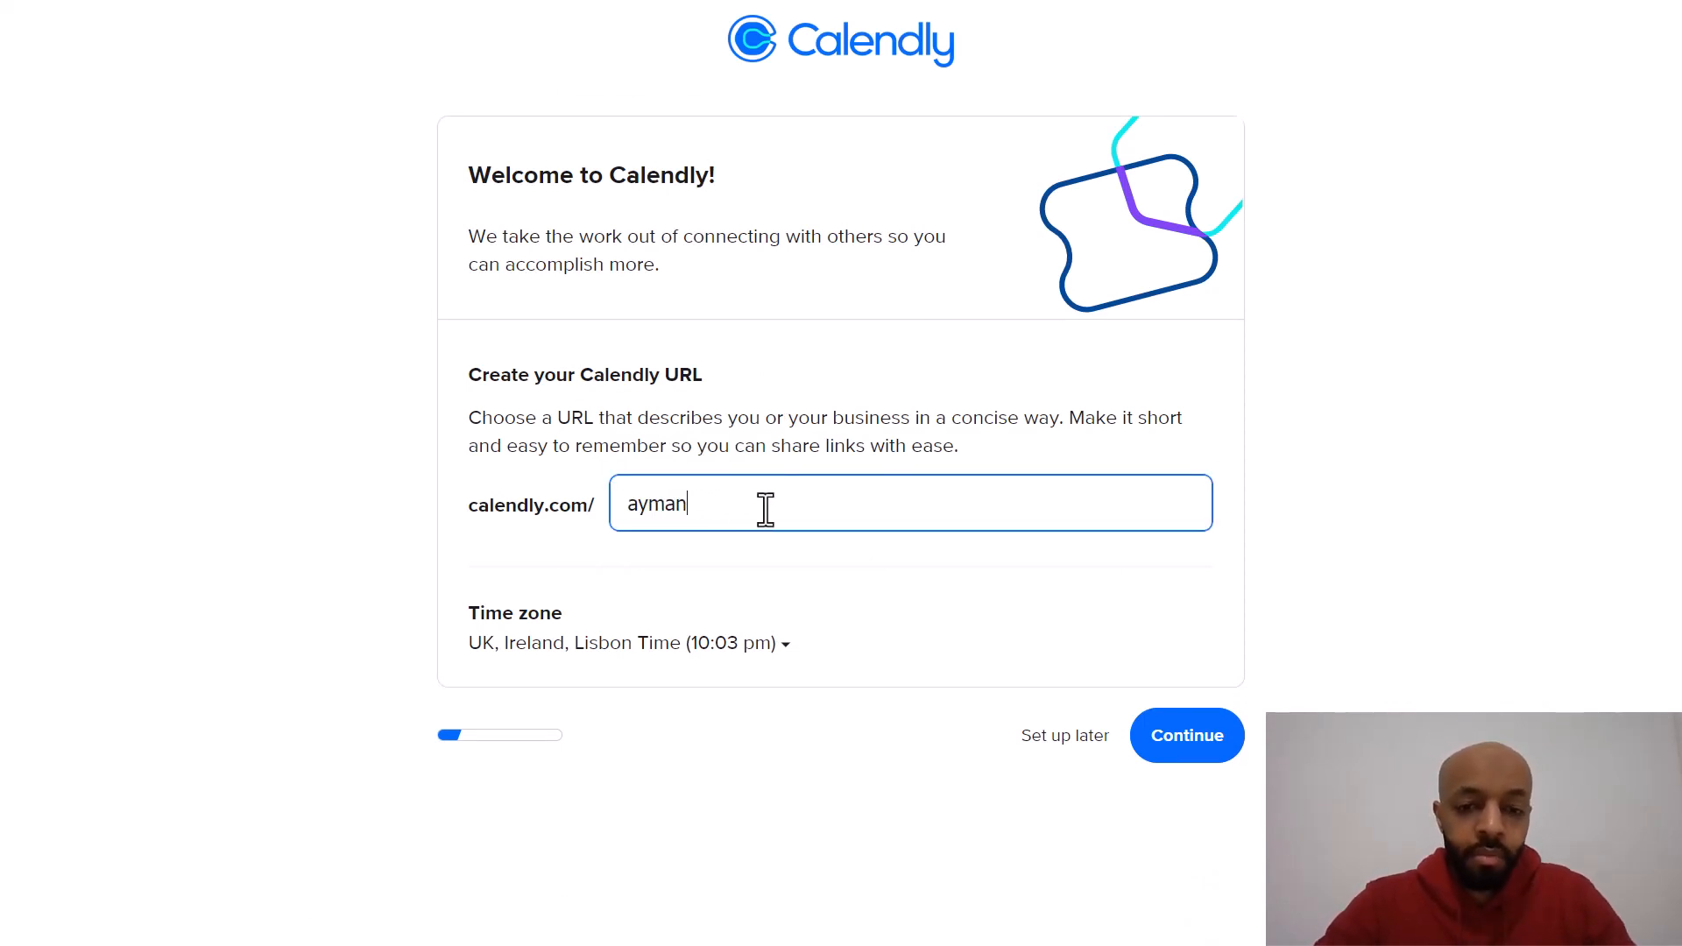
type("s")
type("s-")
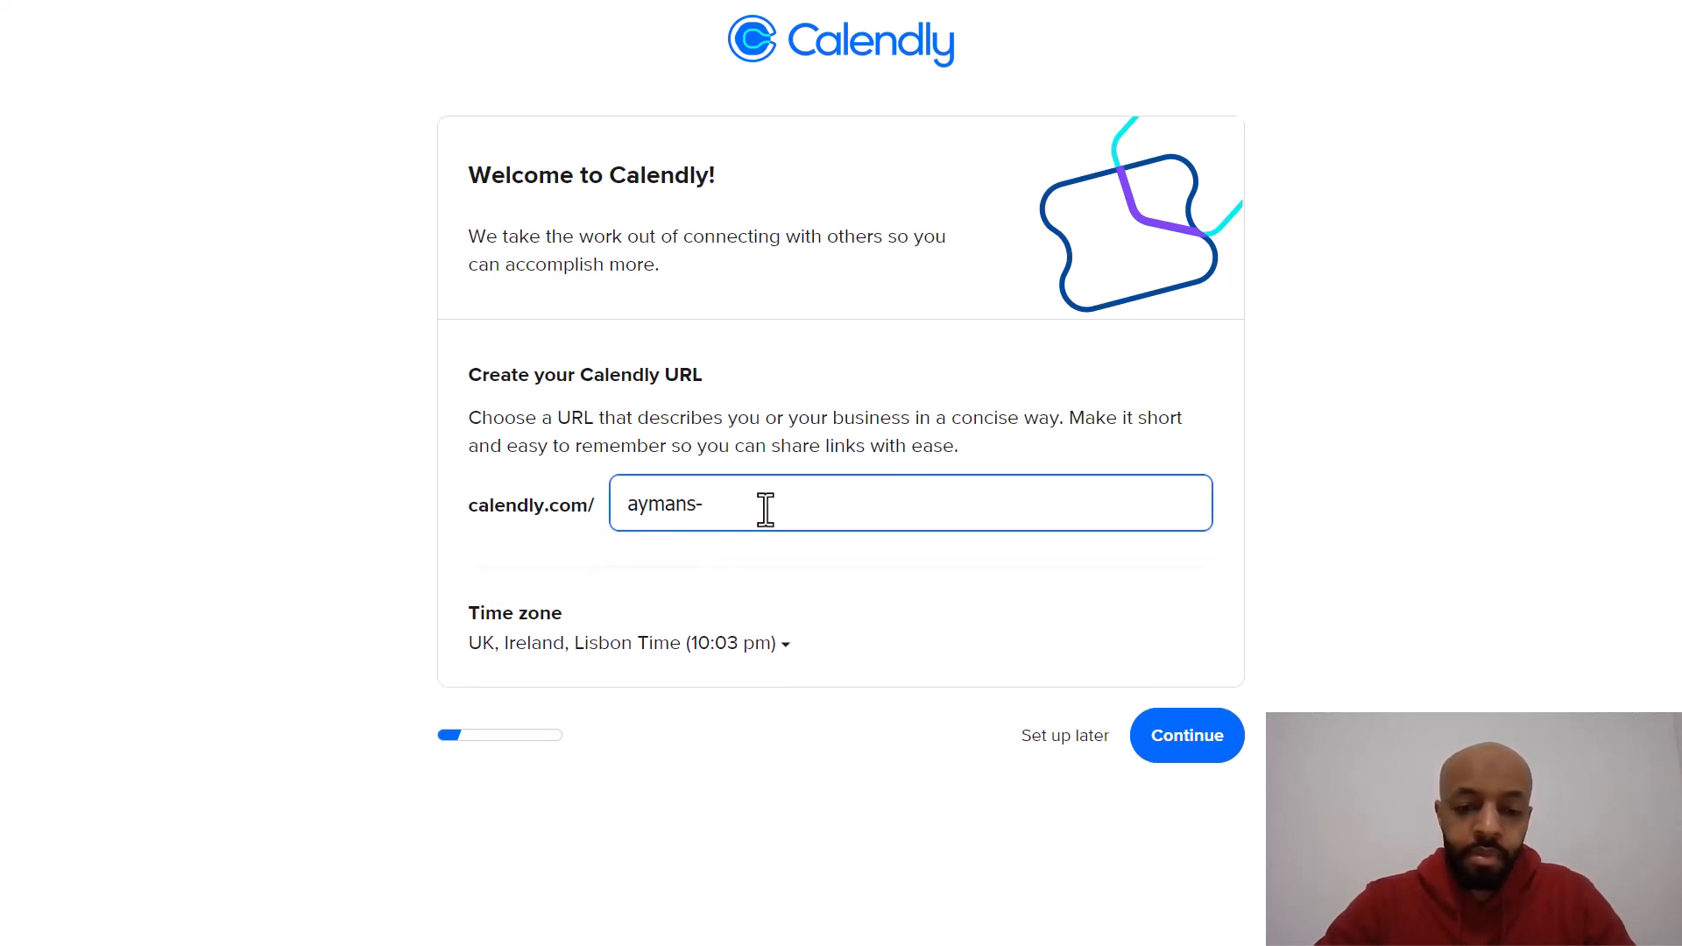
type("painting")
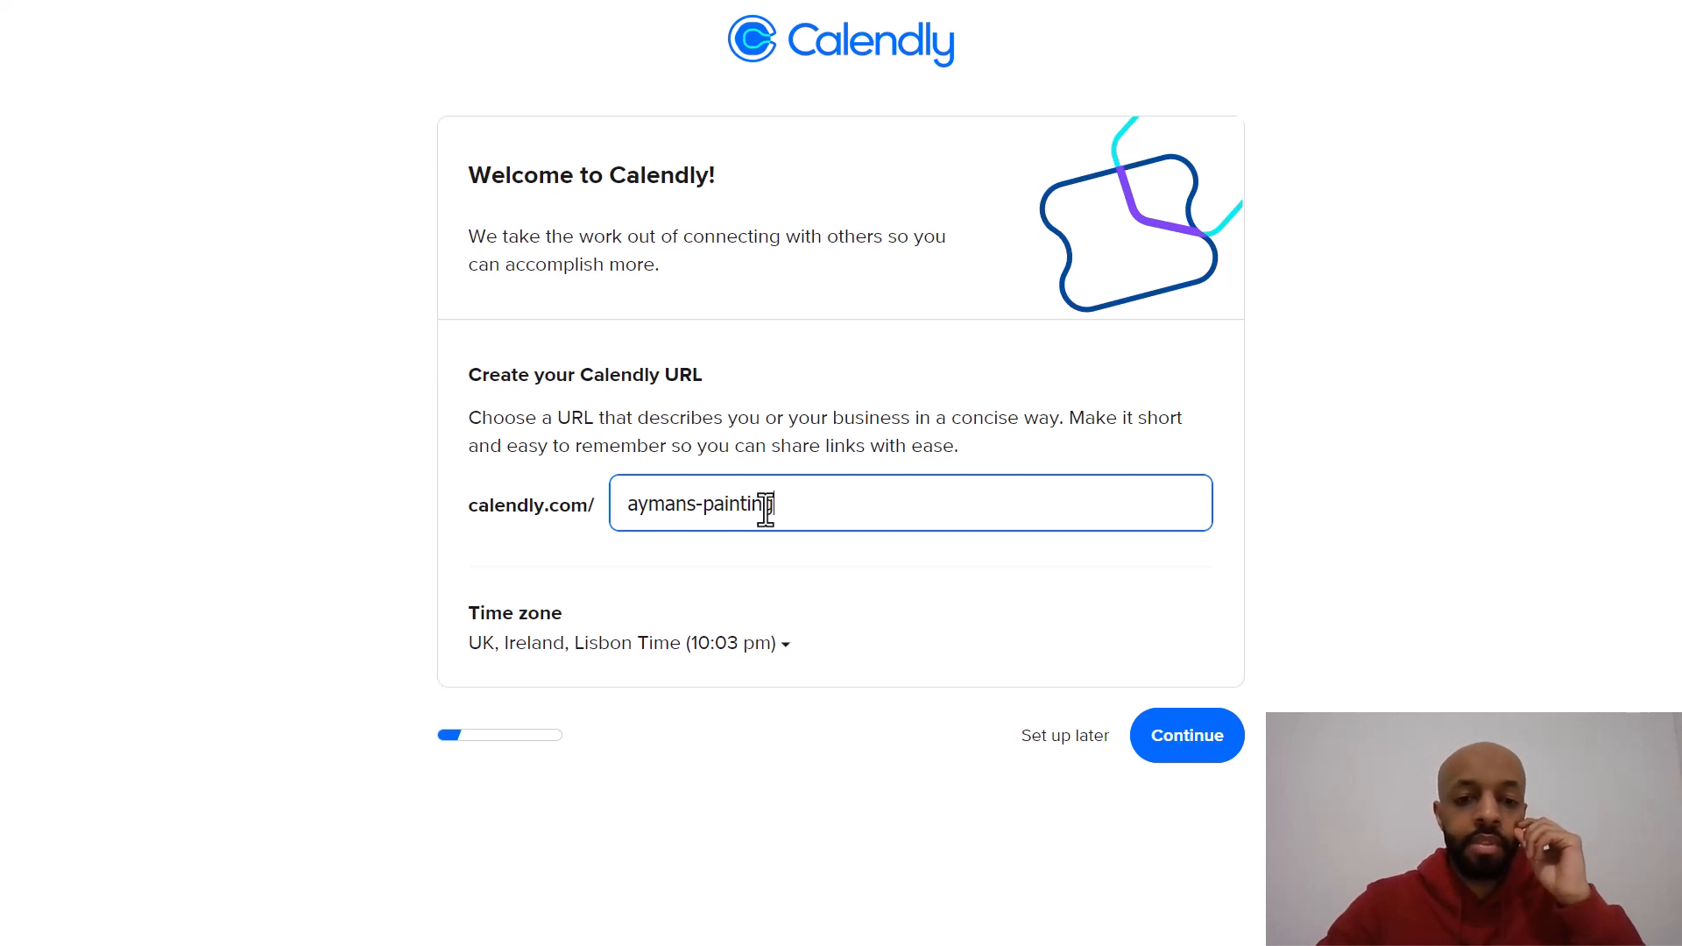
key("BackSpace")
key("BackSpace")
key("BackSpace")
key("BackSpace")
key("BackSpace")
key("BackSpace")
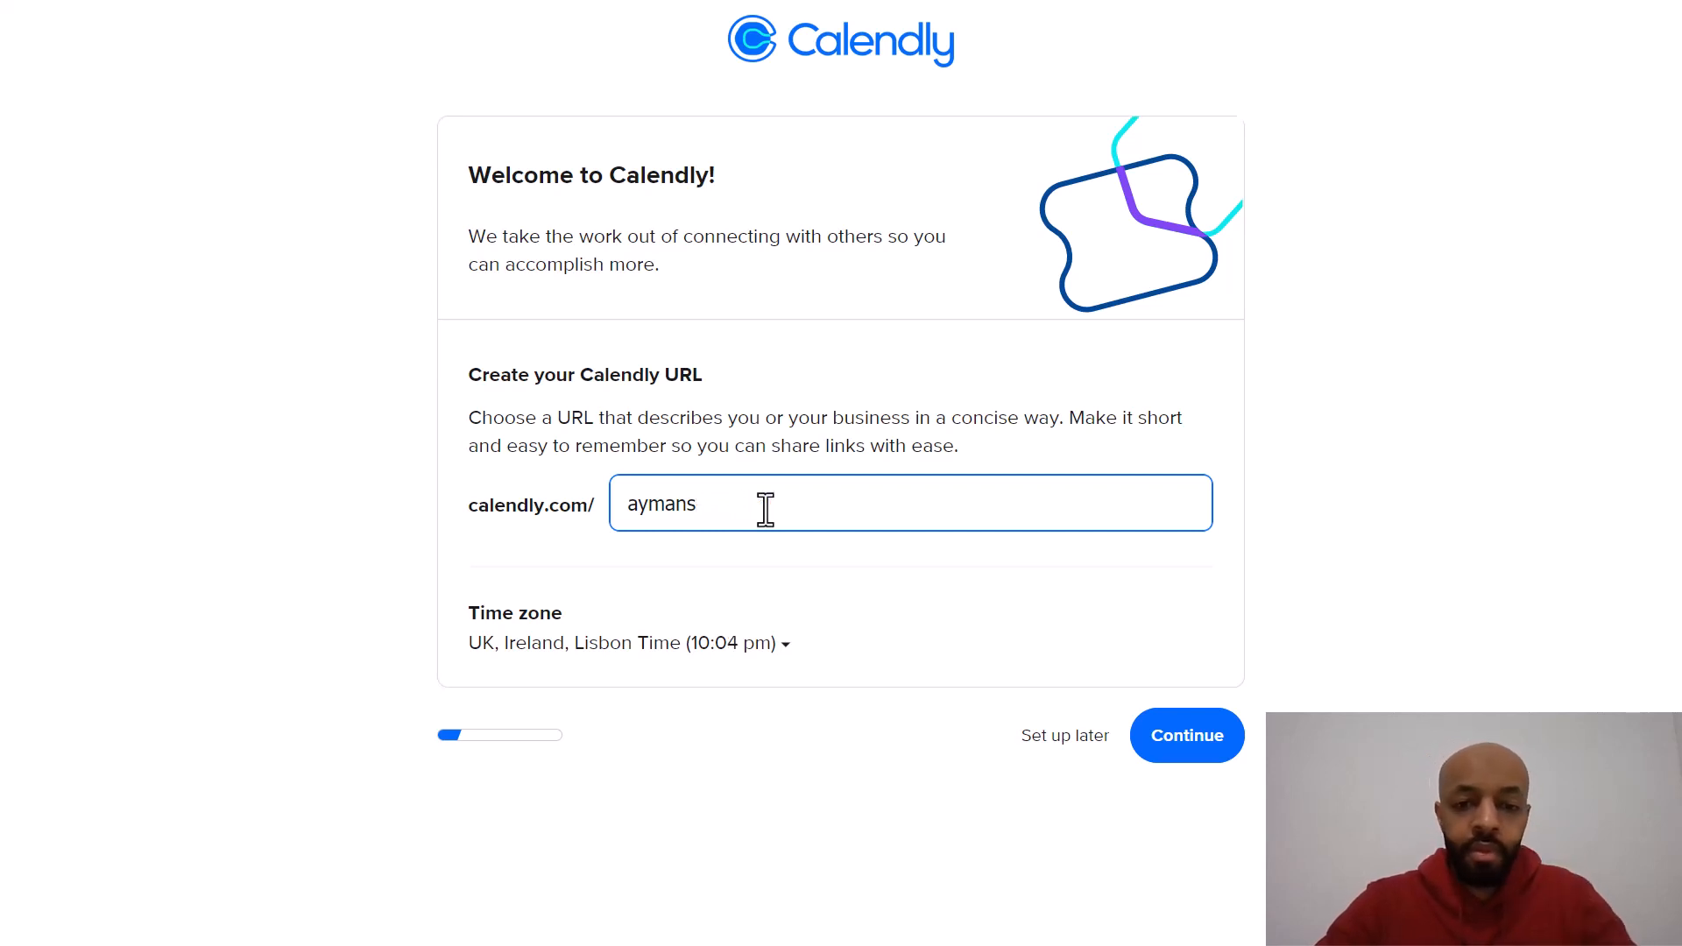
type("17")
left_click(1183, 749)
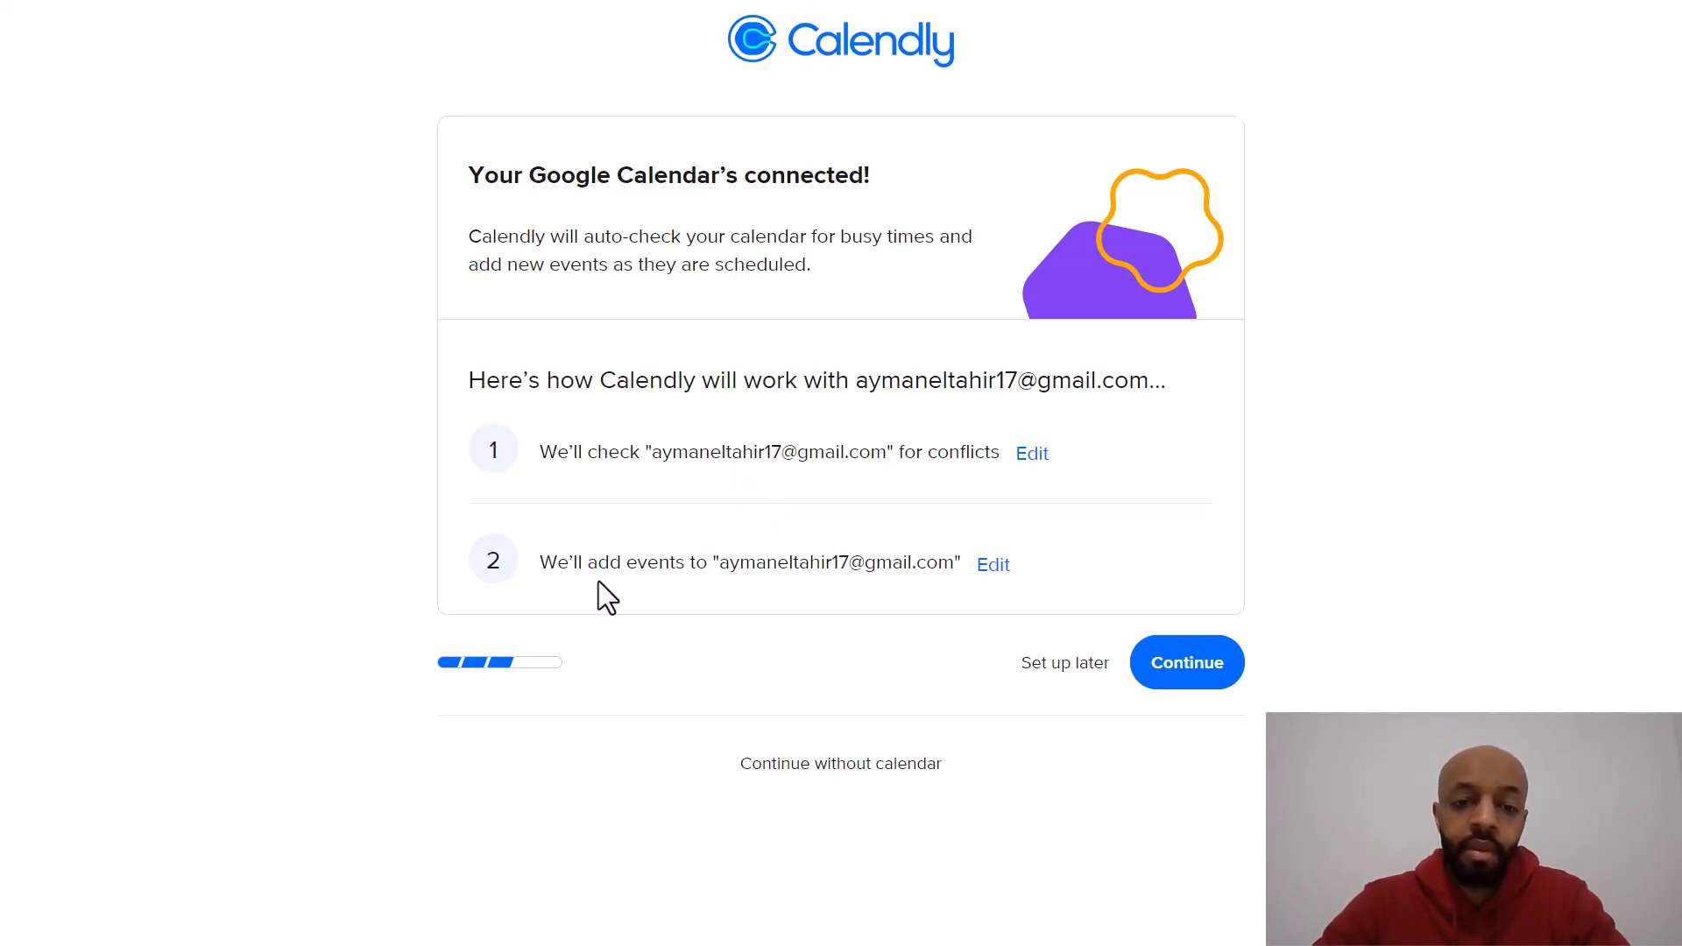
Step: Complete Calendly onboarding, keeping 9:00 am–5:00 pm weekday availability and choosing Other as the work role
left_click(1193, 686)
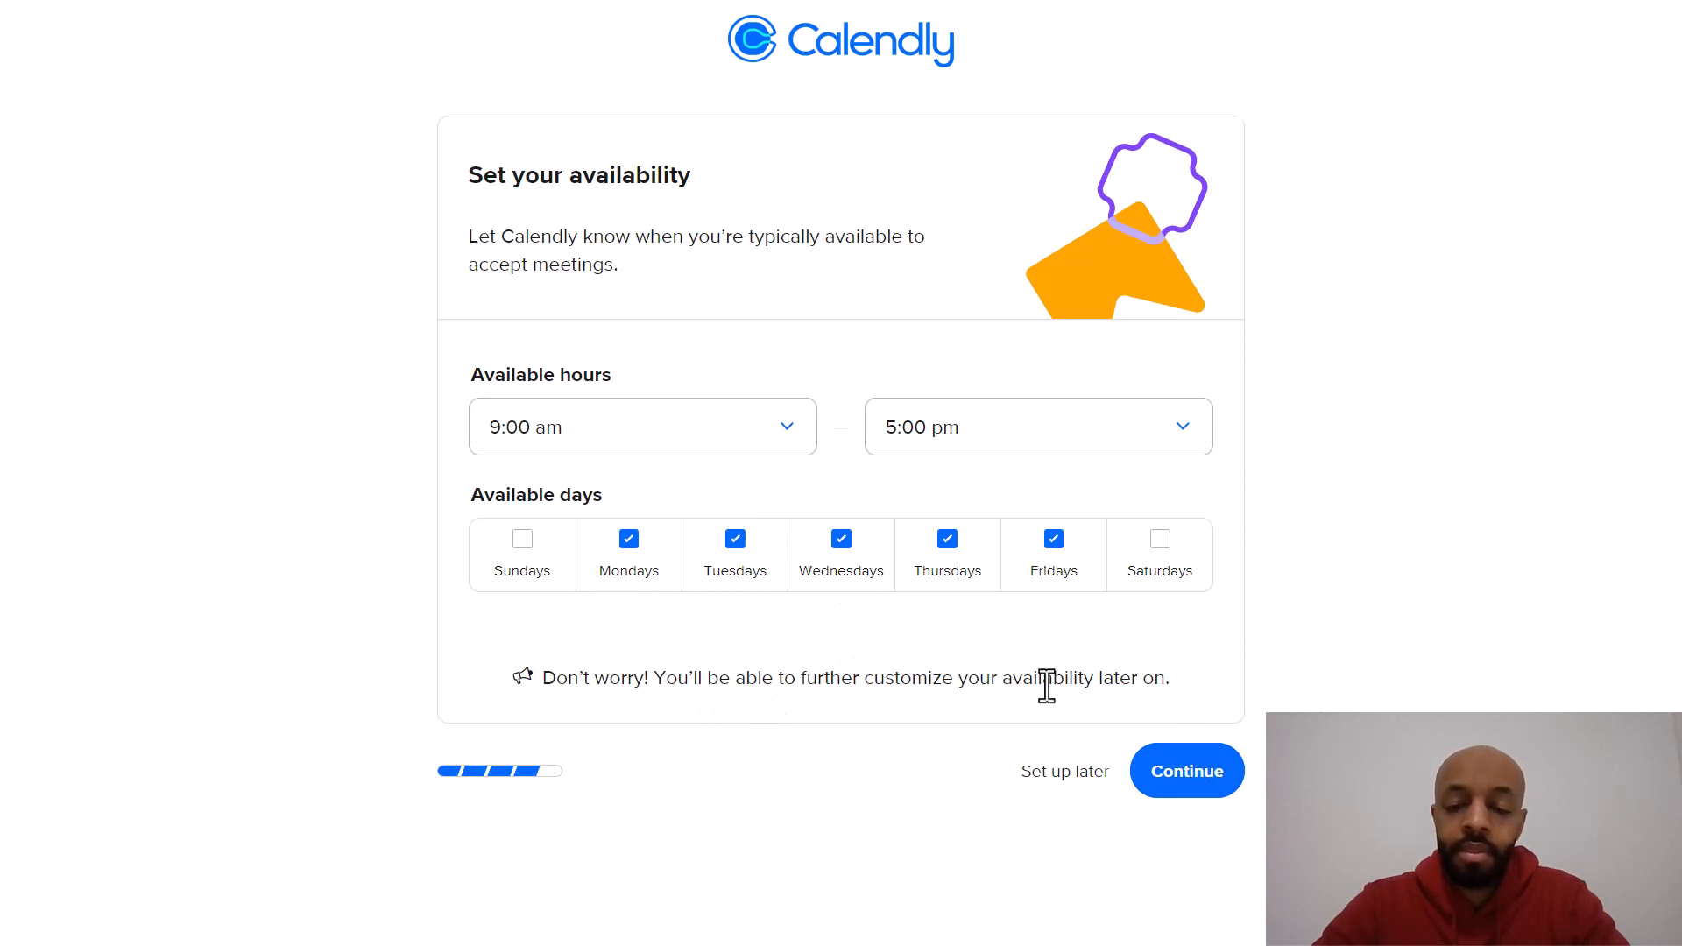
left_click(1187, 772)
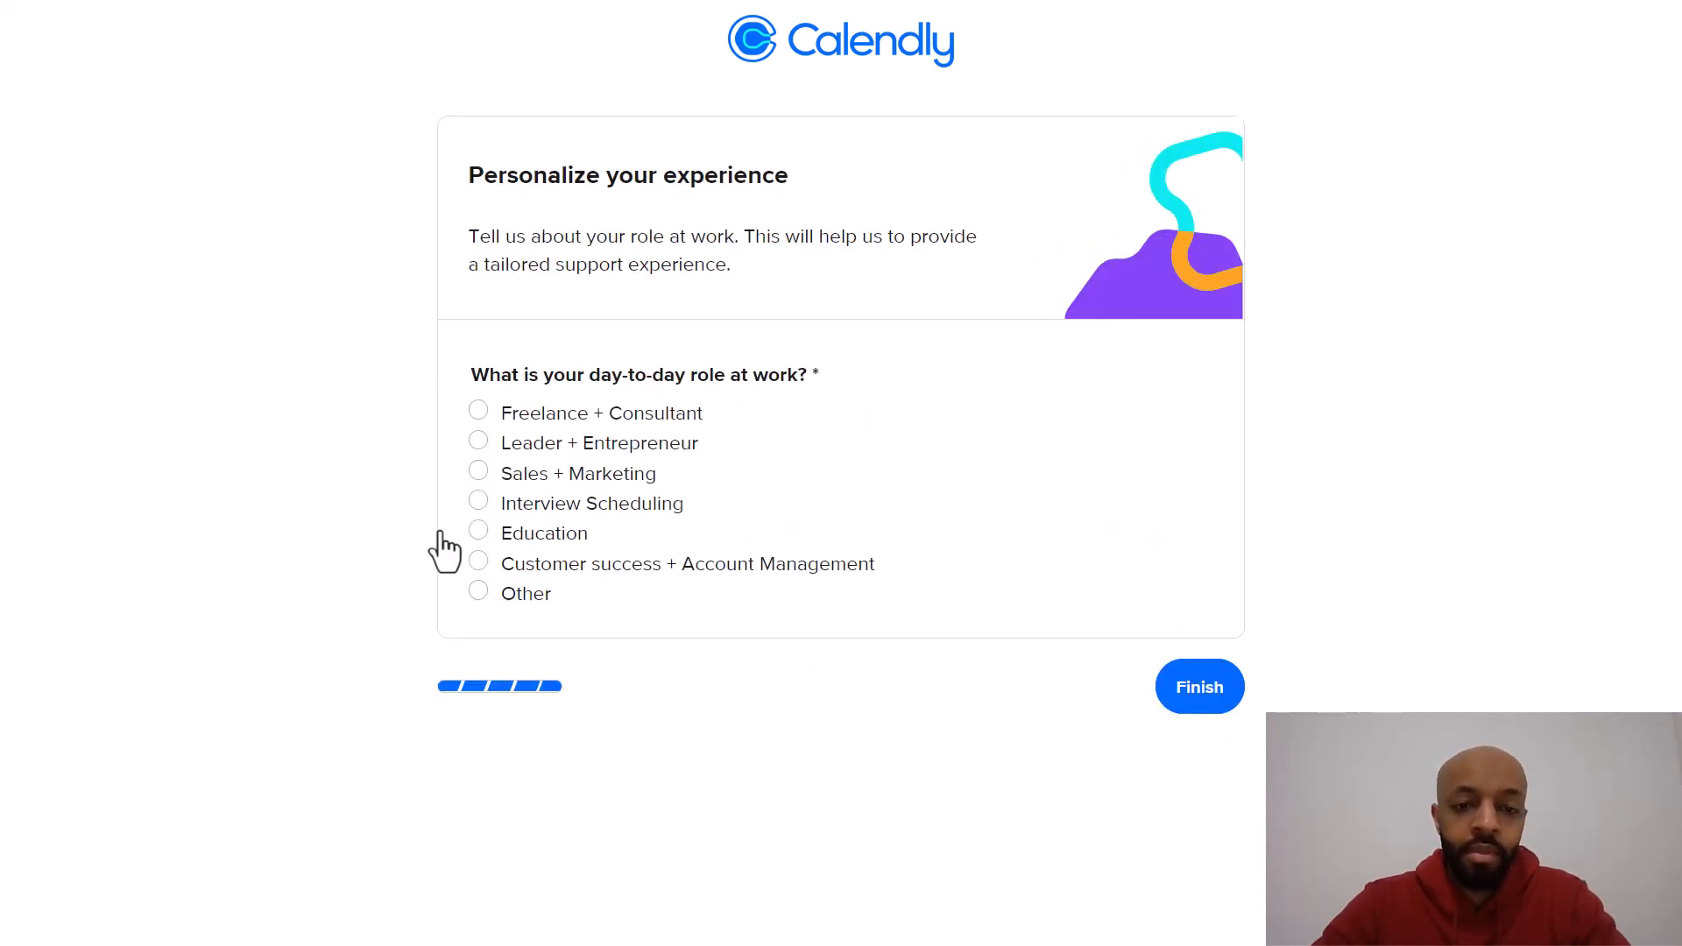
left_click(475, 592)
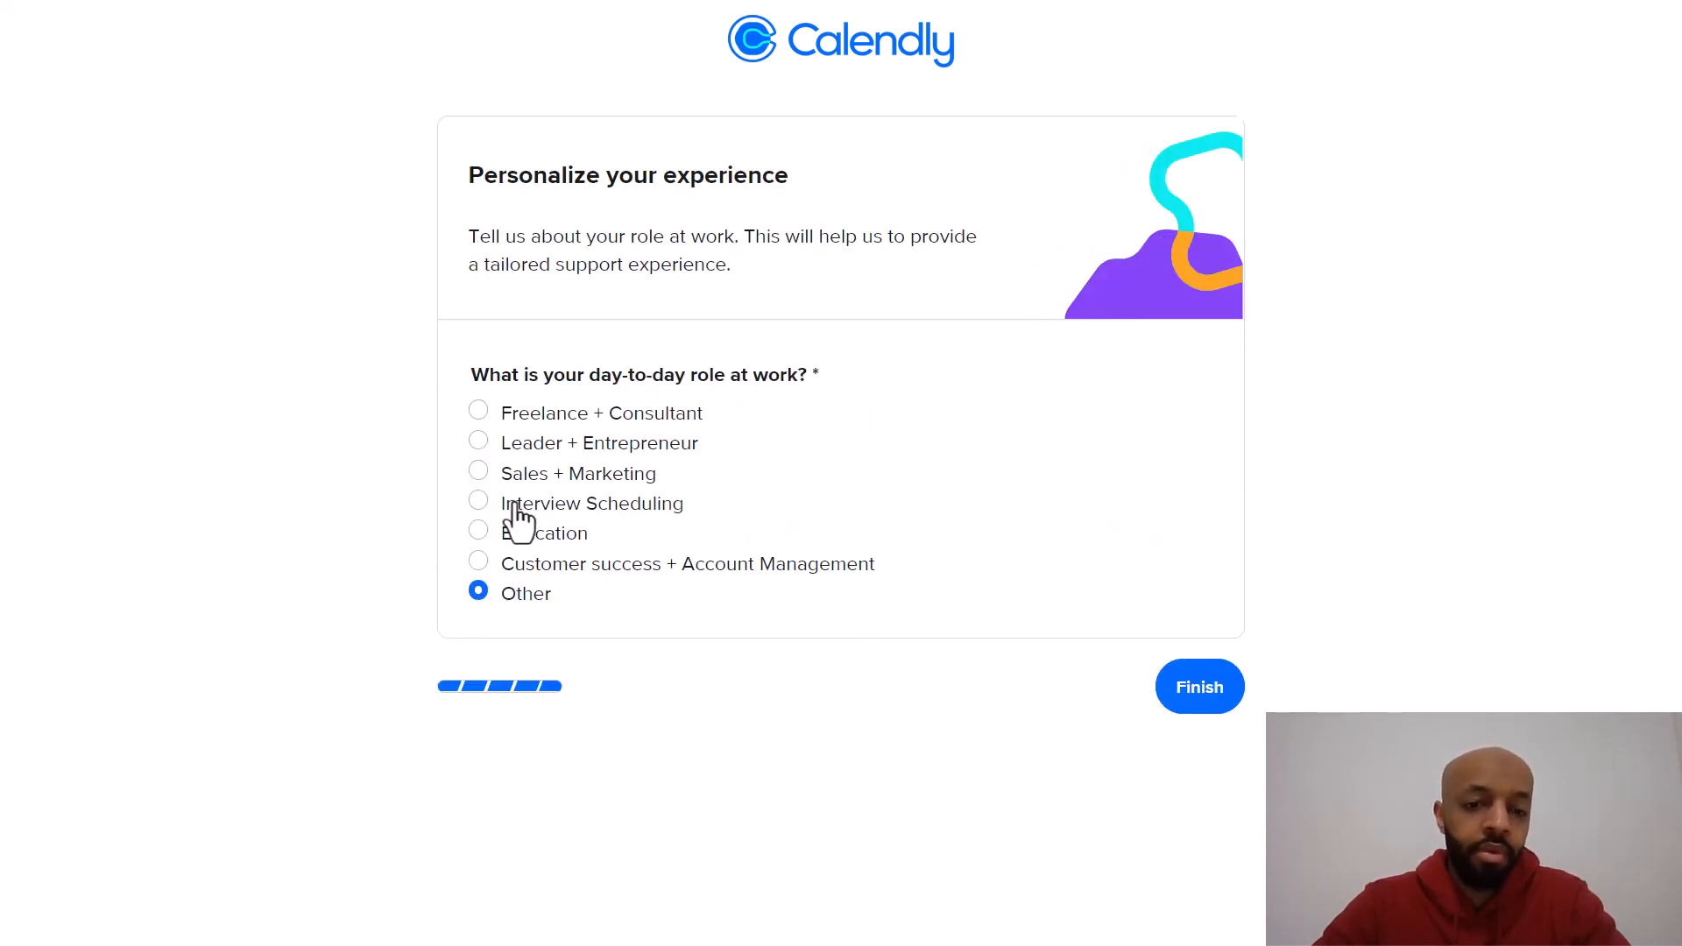
left_click(1183, 688)
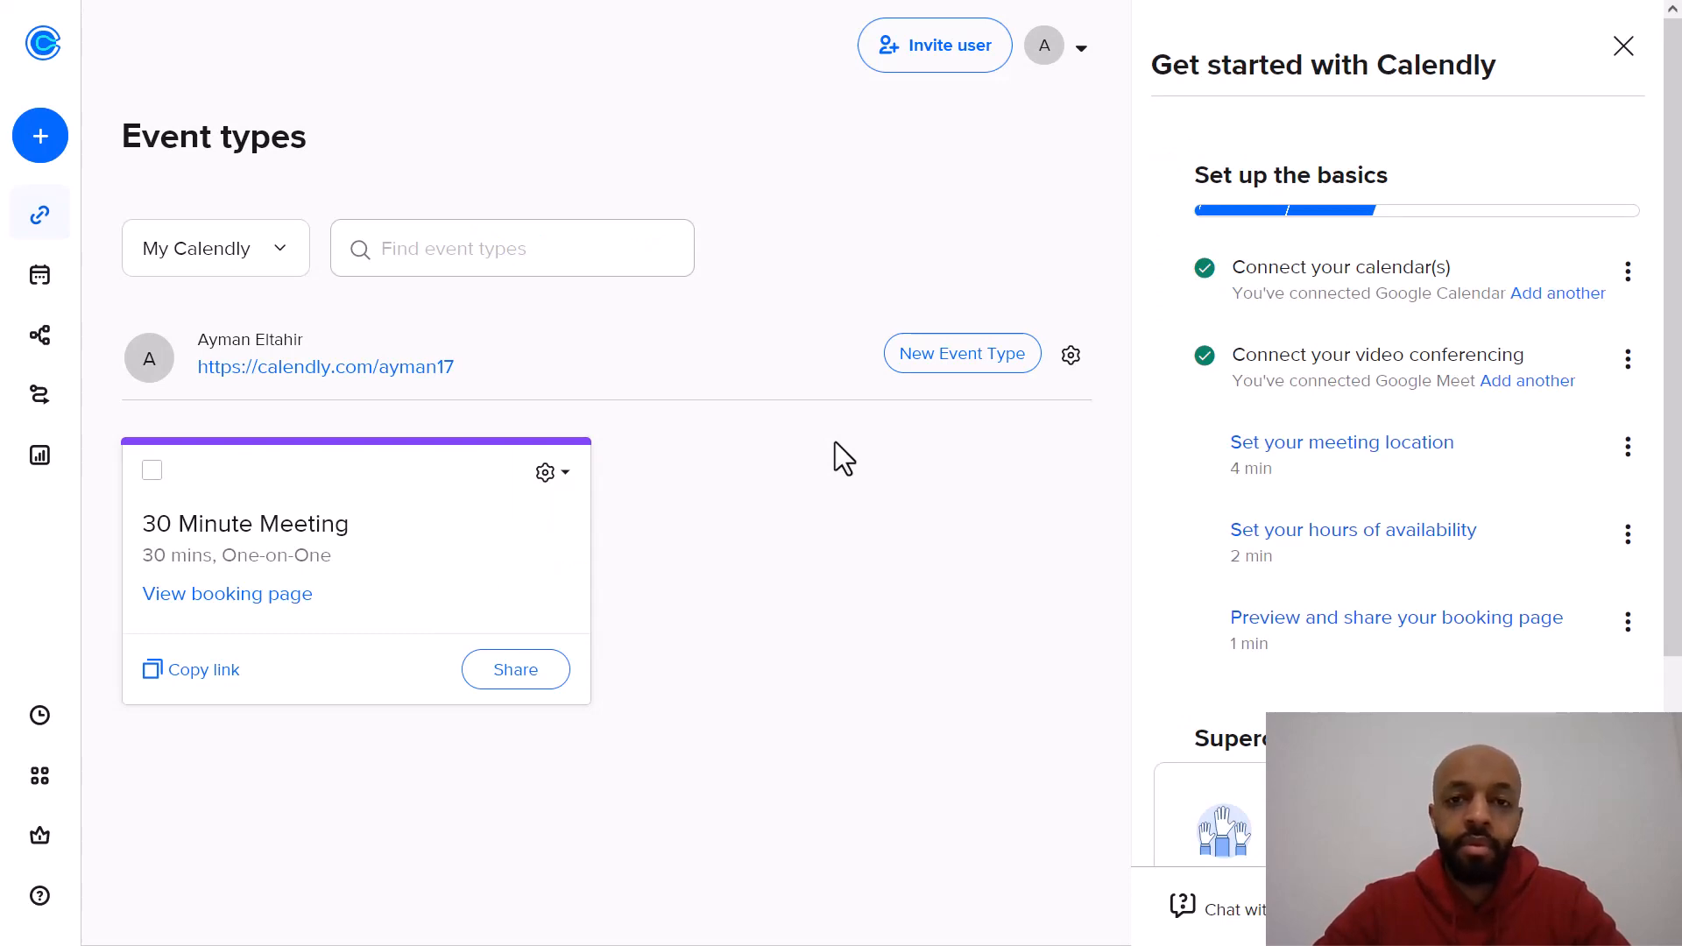
Step: Close the getting-started panel and preview the public scheduling page in a new tab before closing it
left_click(1623, 49)
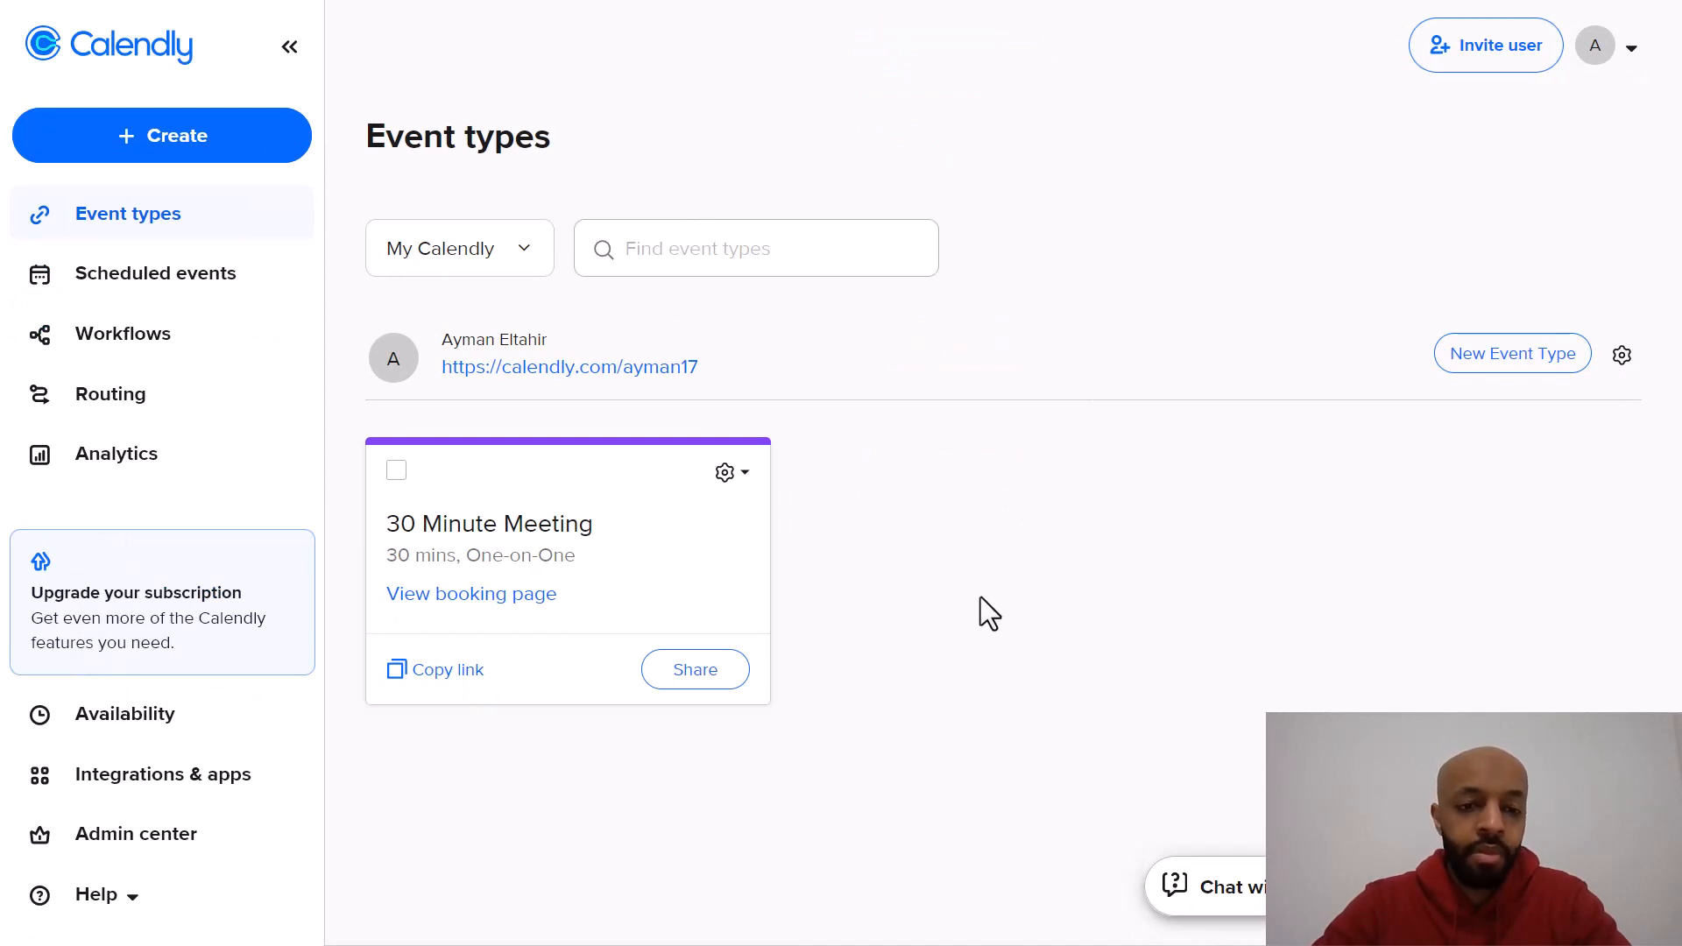
left_click(653, 372)
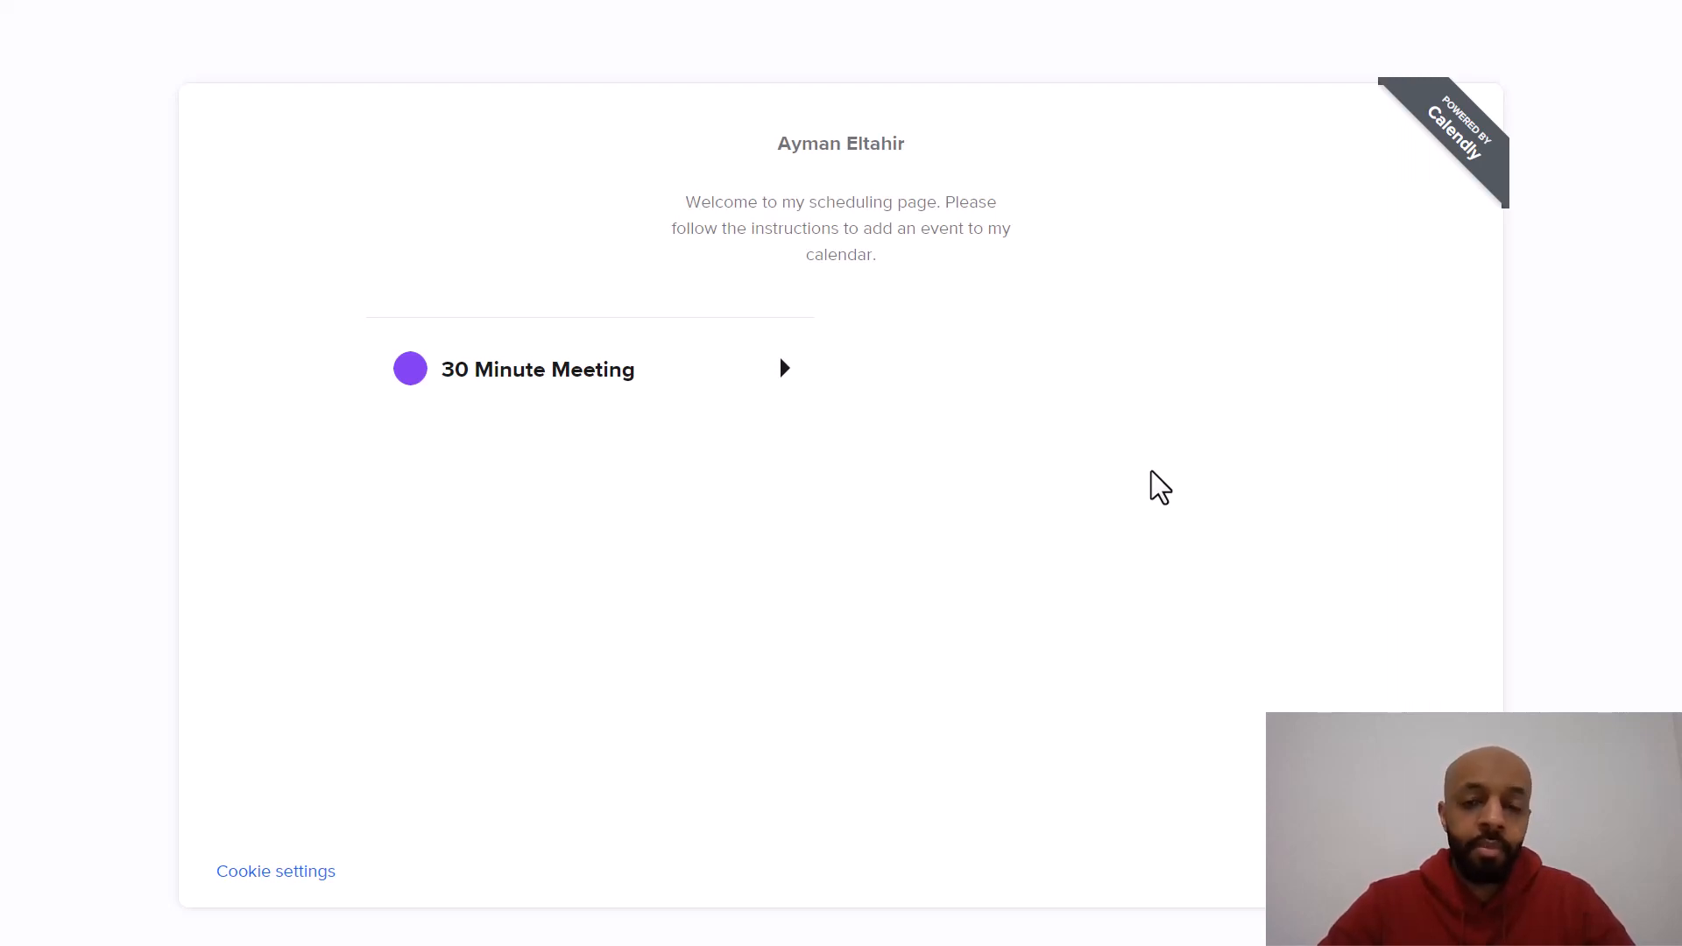
key("ctrl+w")
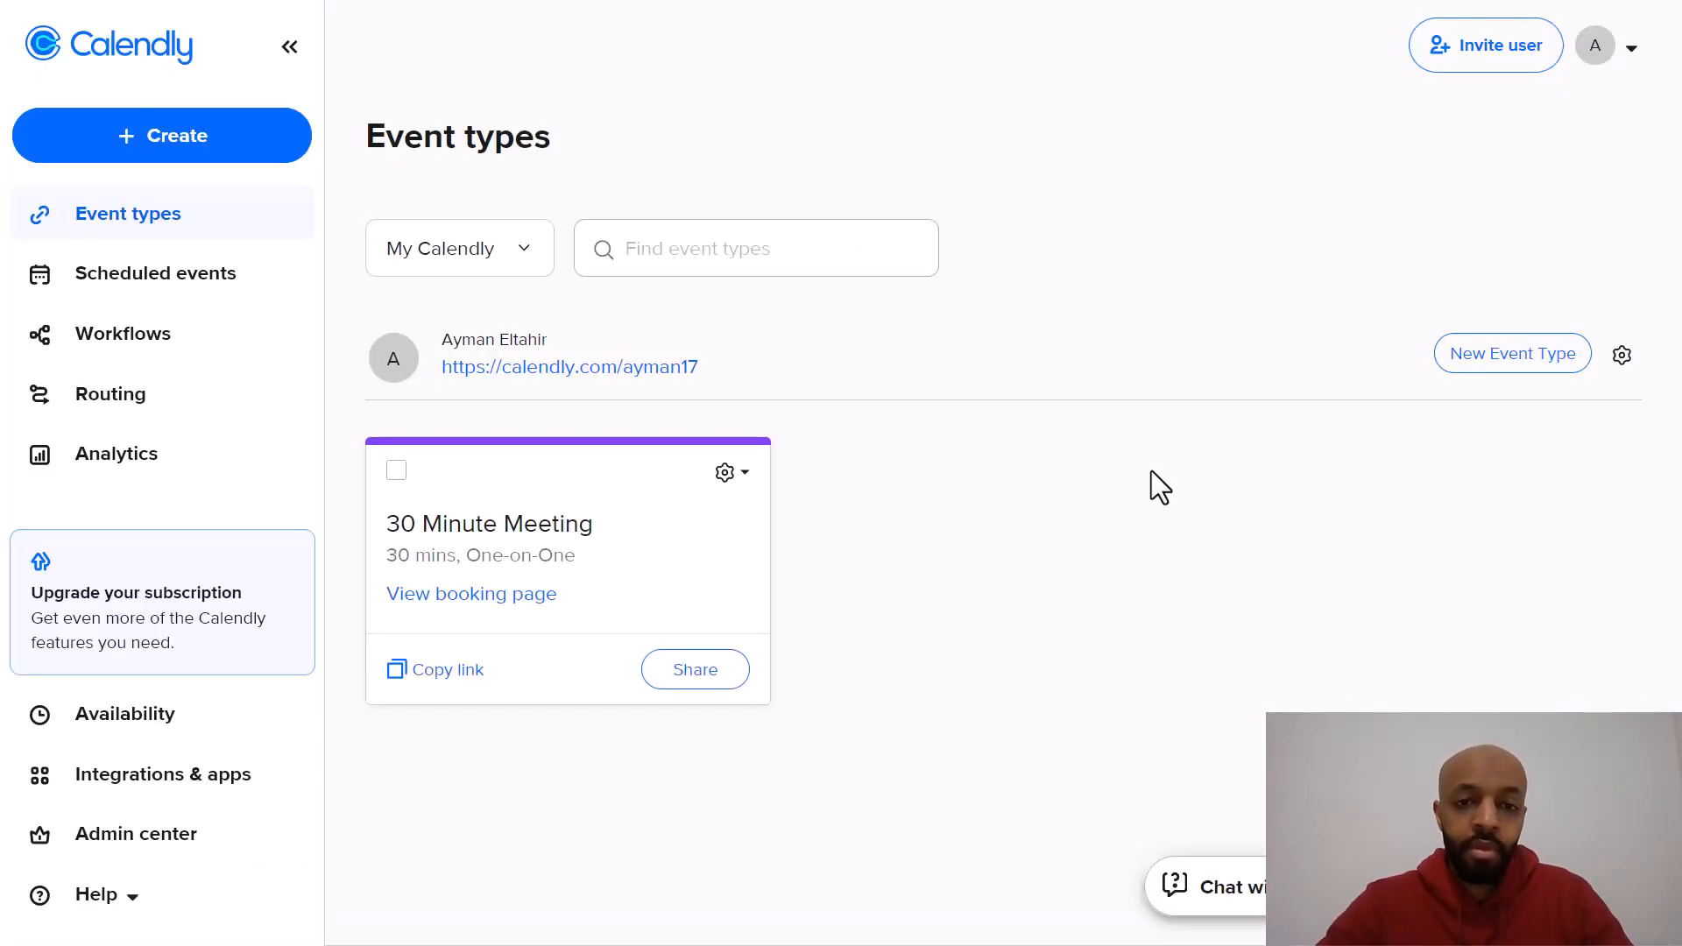
Step: Delete the default 30 Minute Meeting event type
left_click(397, 467)
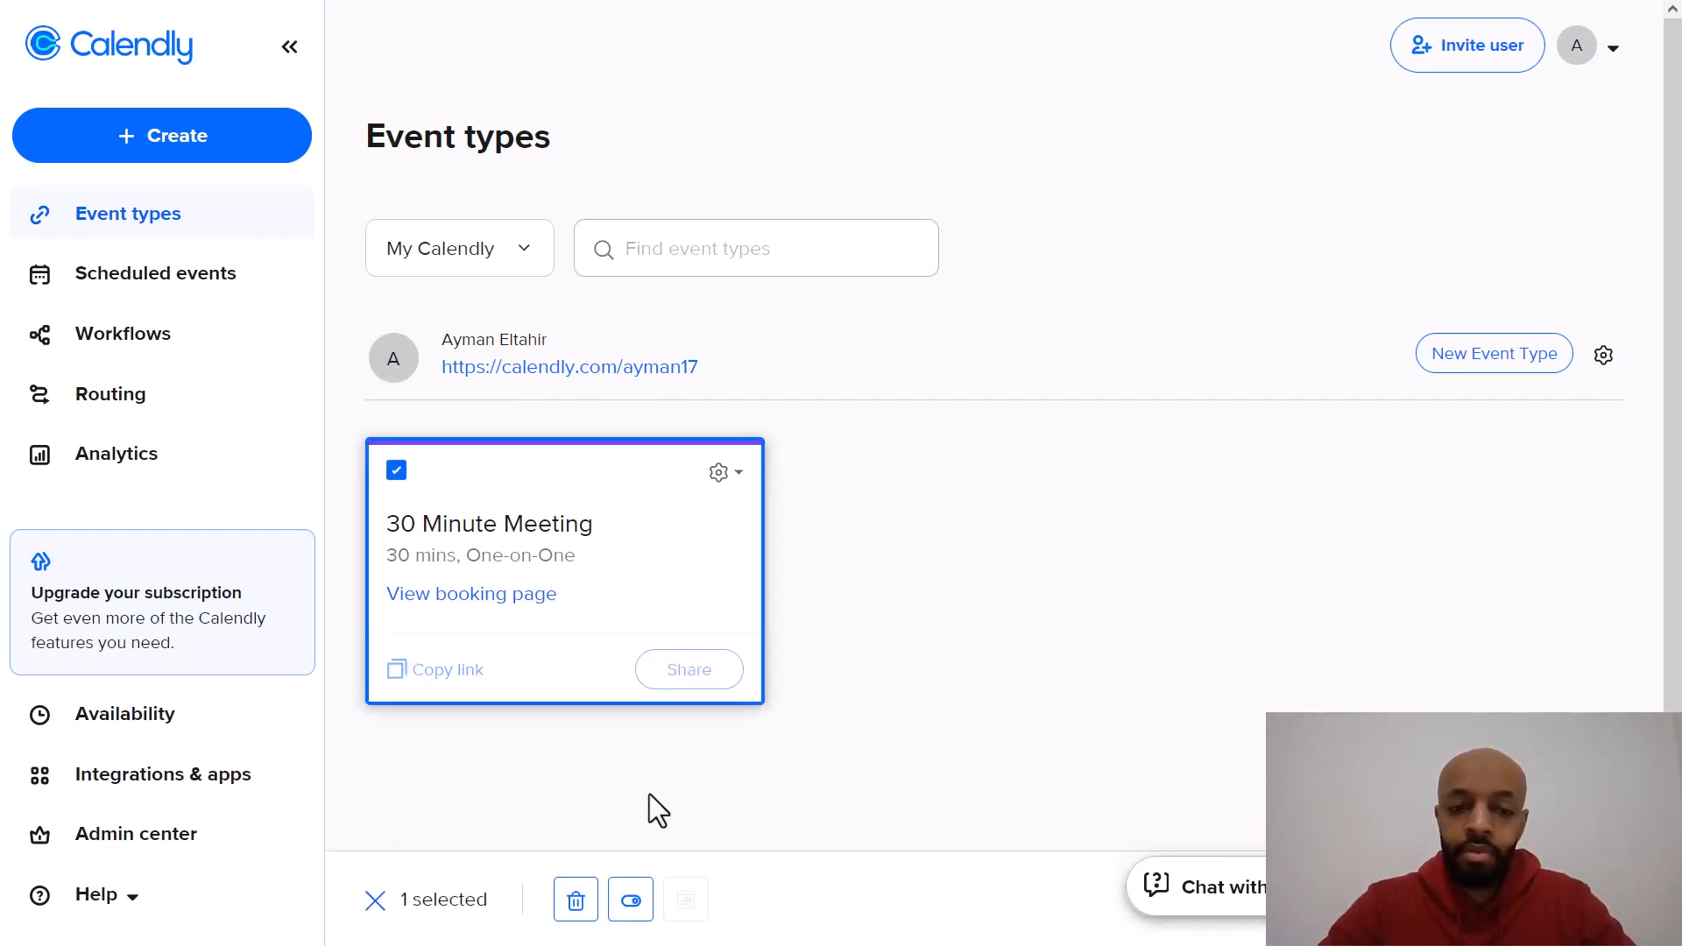
left_click(574, 901)
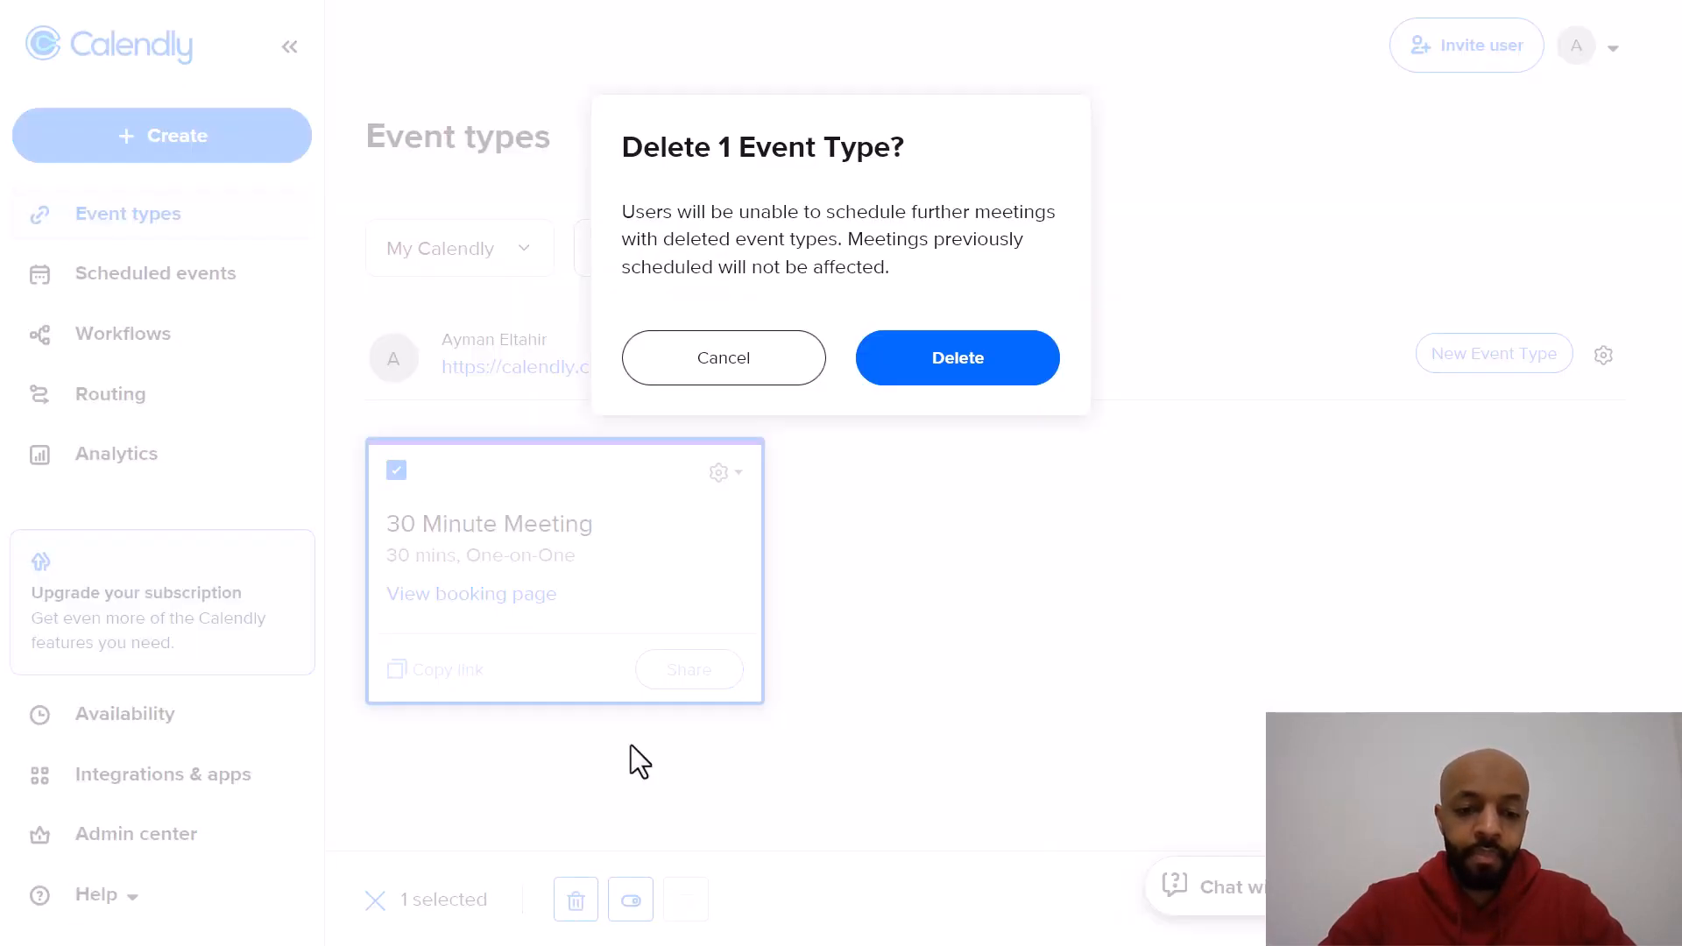
left_click(937, 376)
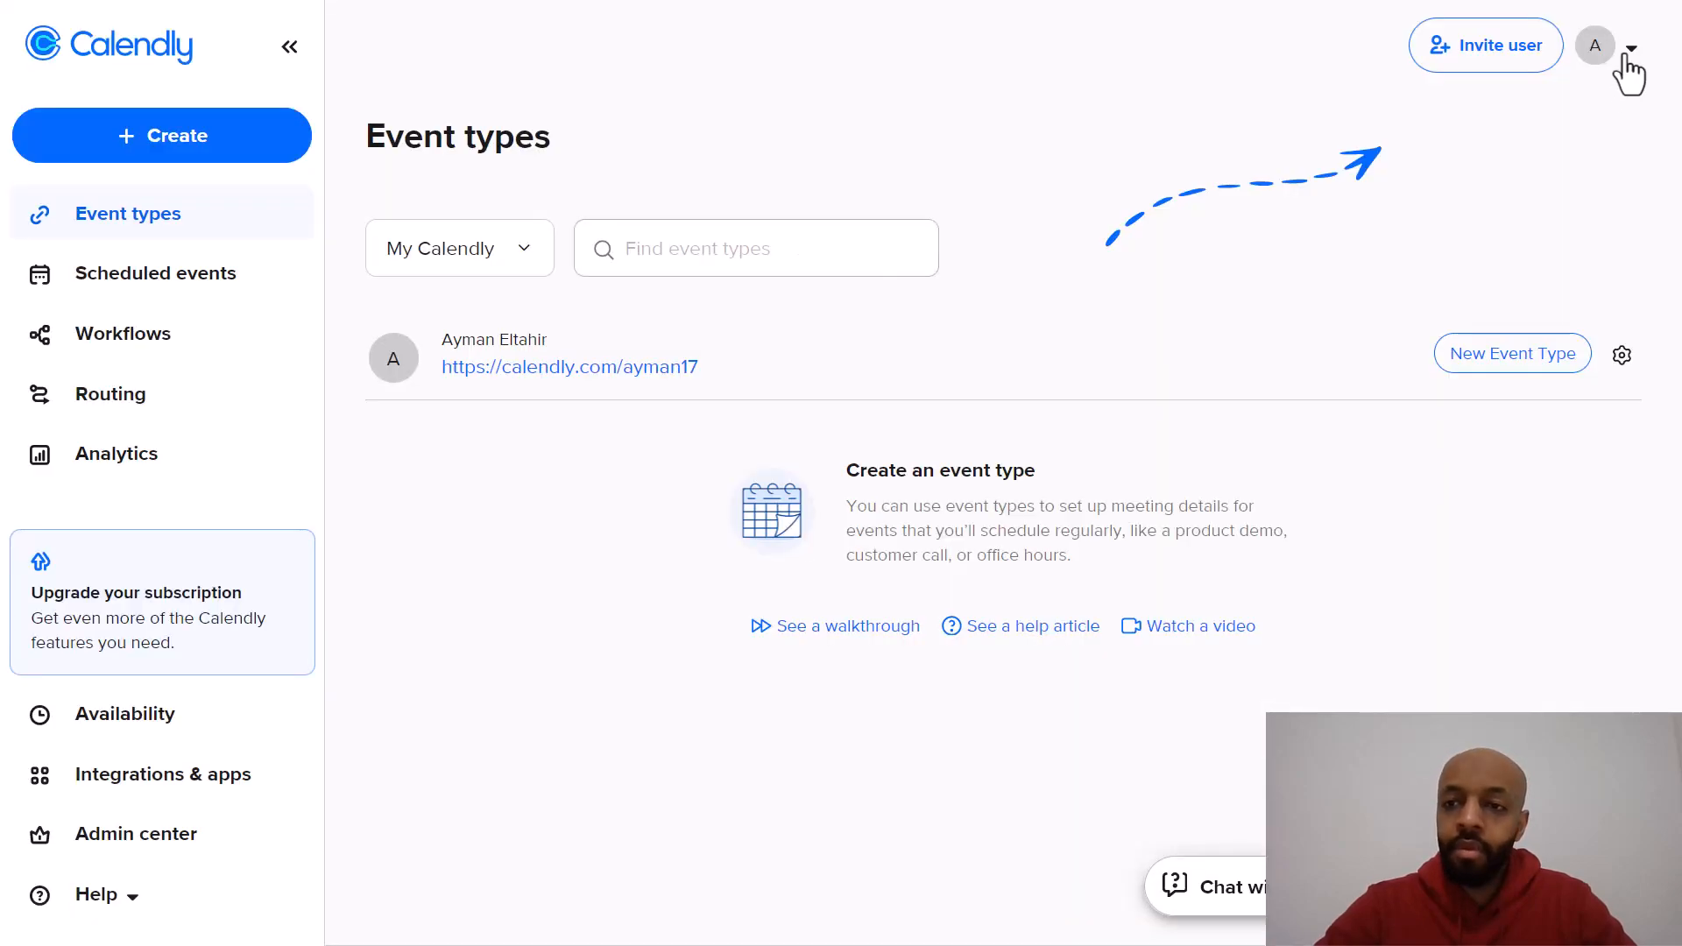
Step: Open the profile settings and set the welcome message to "Find a time that suits you and we'll come out and give you an estimate." and save
left_click(1623, 57)
left_click(1391, 198)
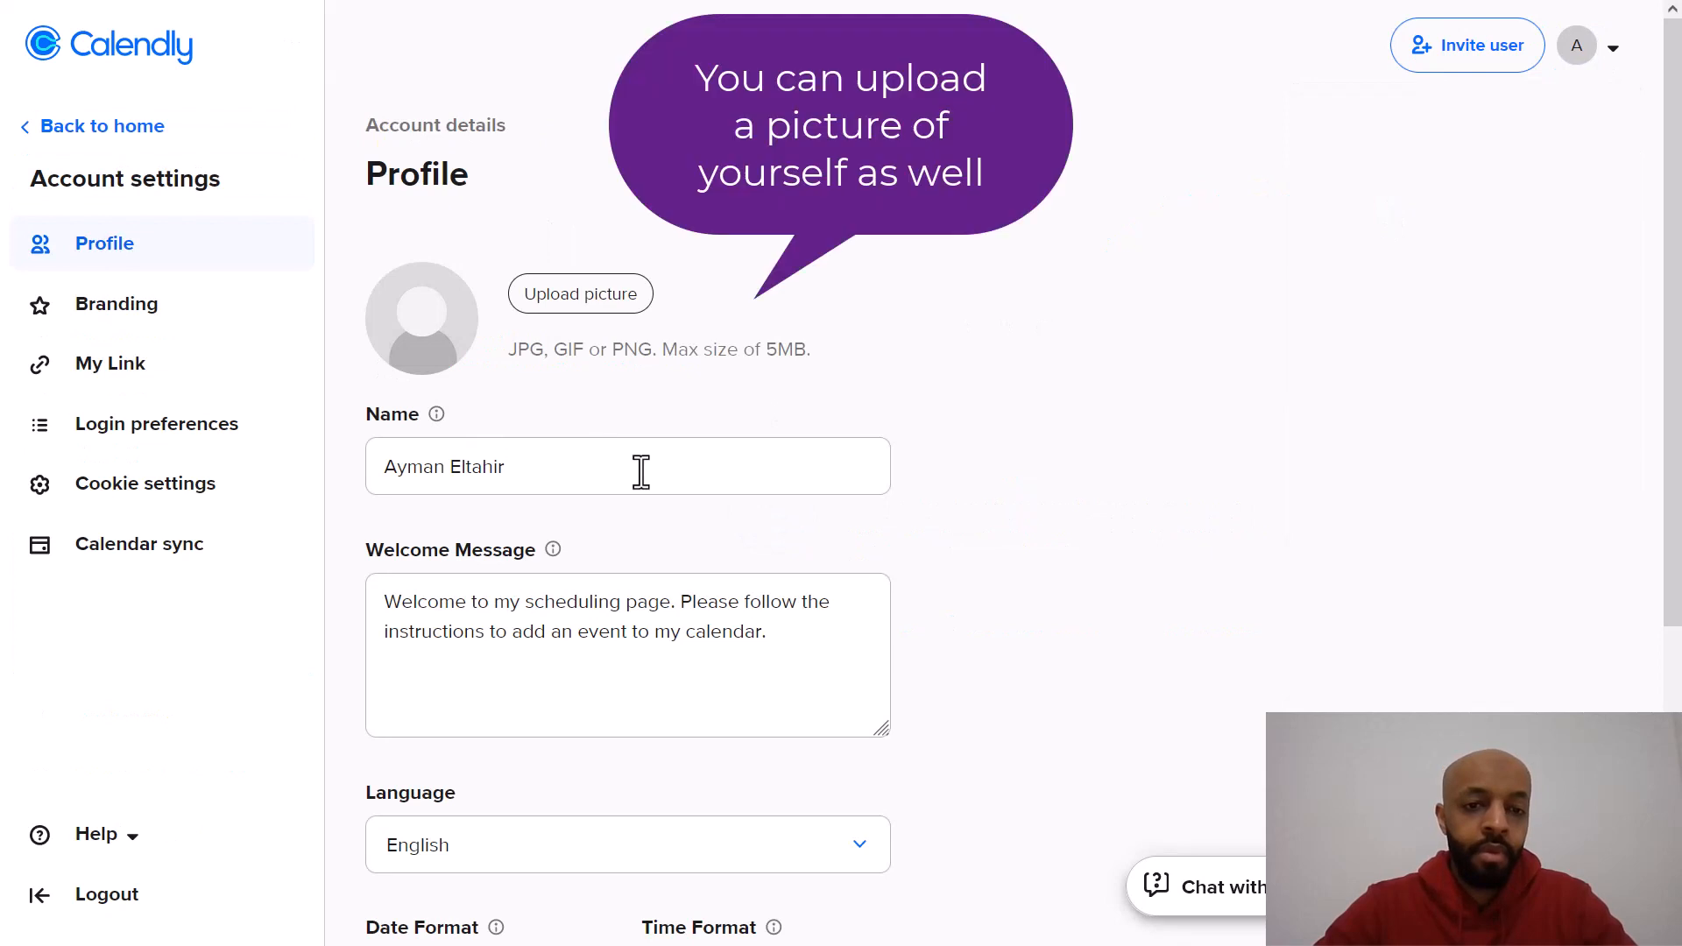
scroll(550, 419, "down", 2)
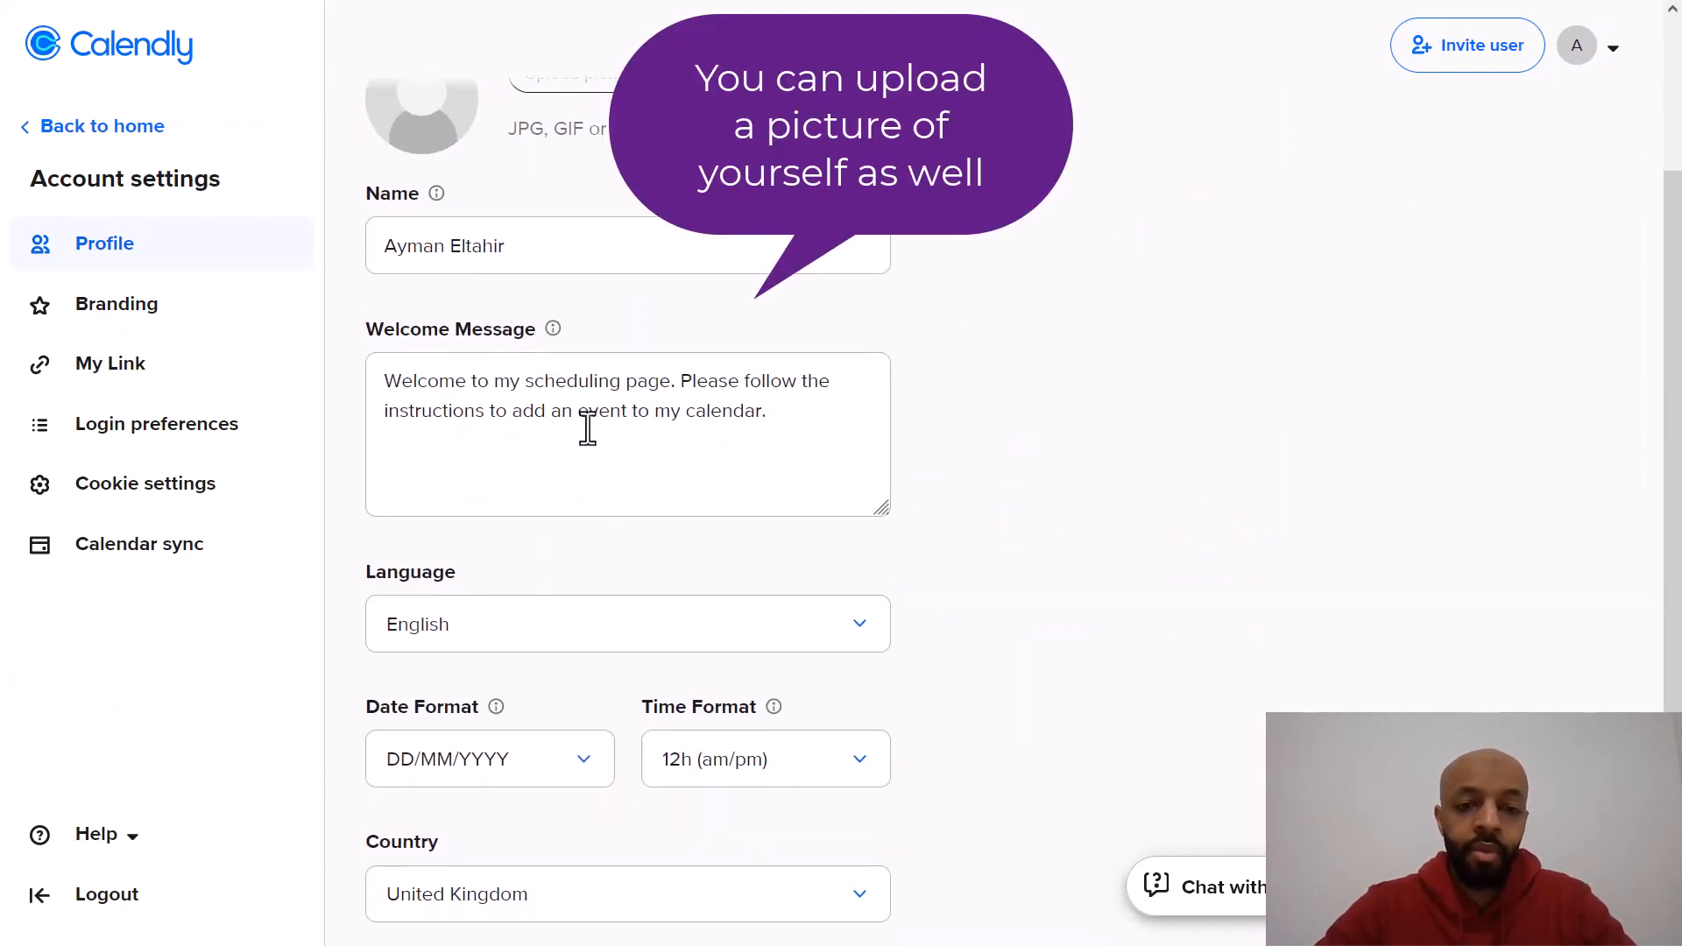
left_click(778, 416)
key("ctrl+a")
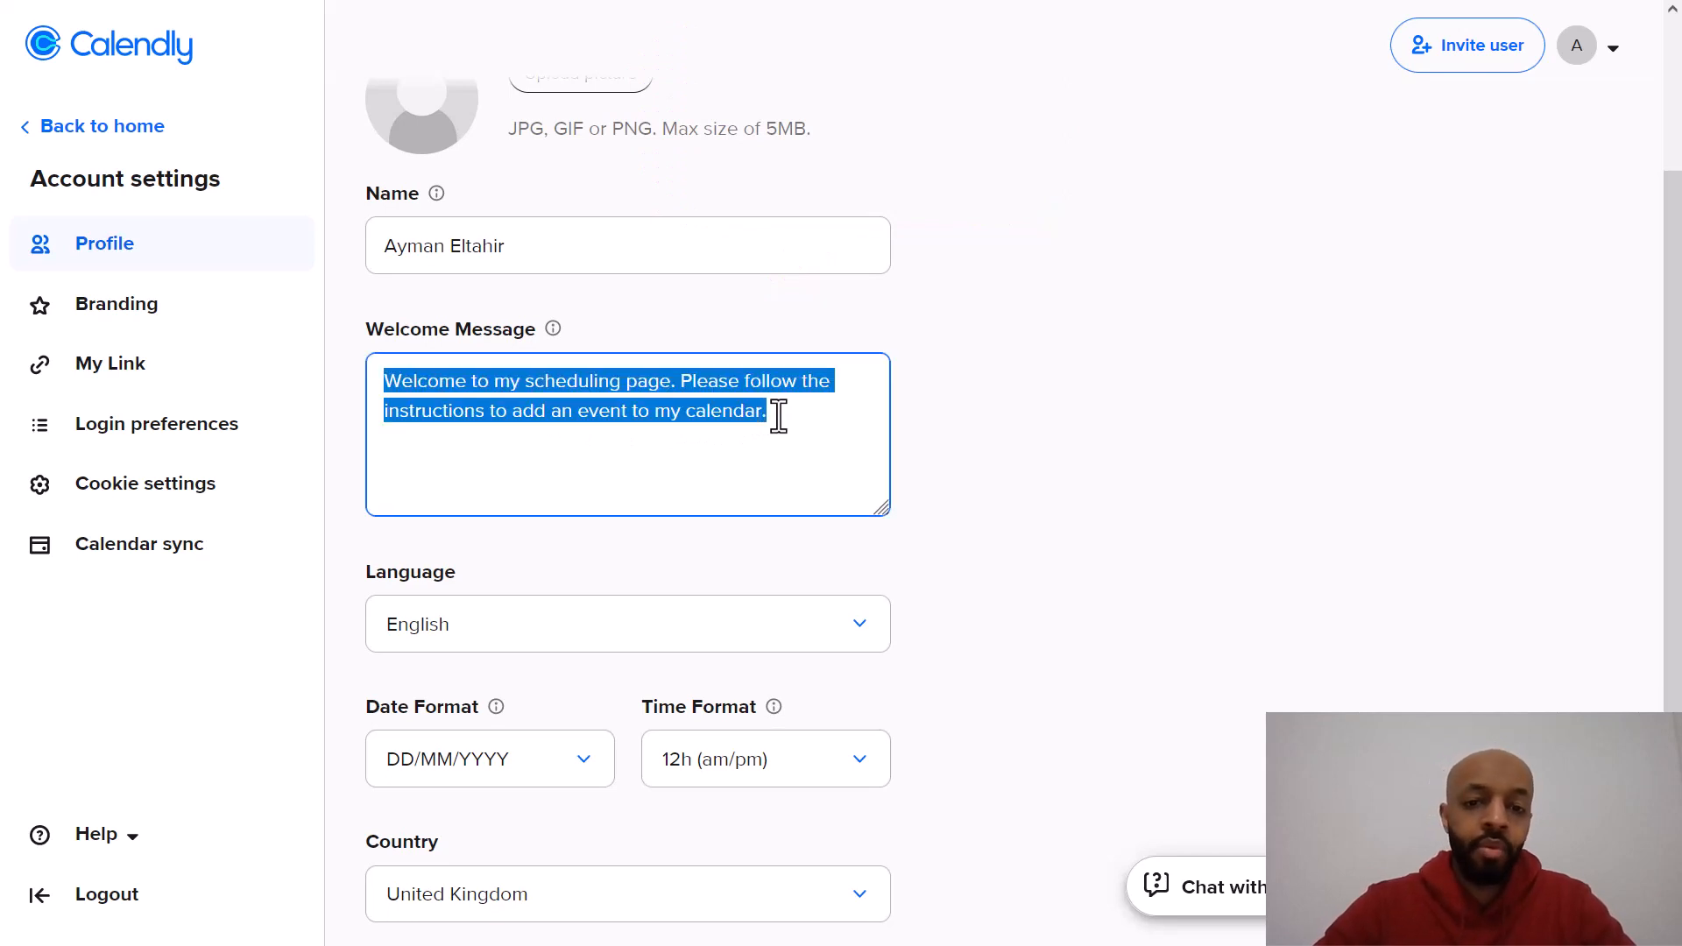
type("Finda")
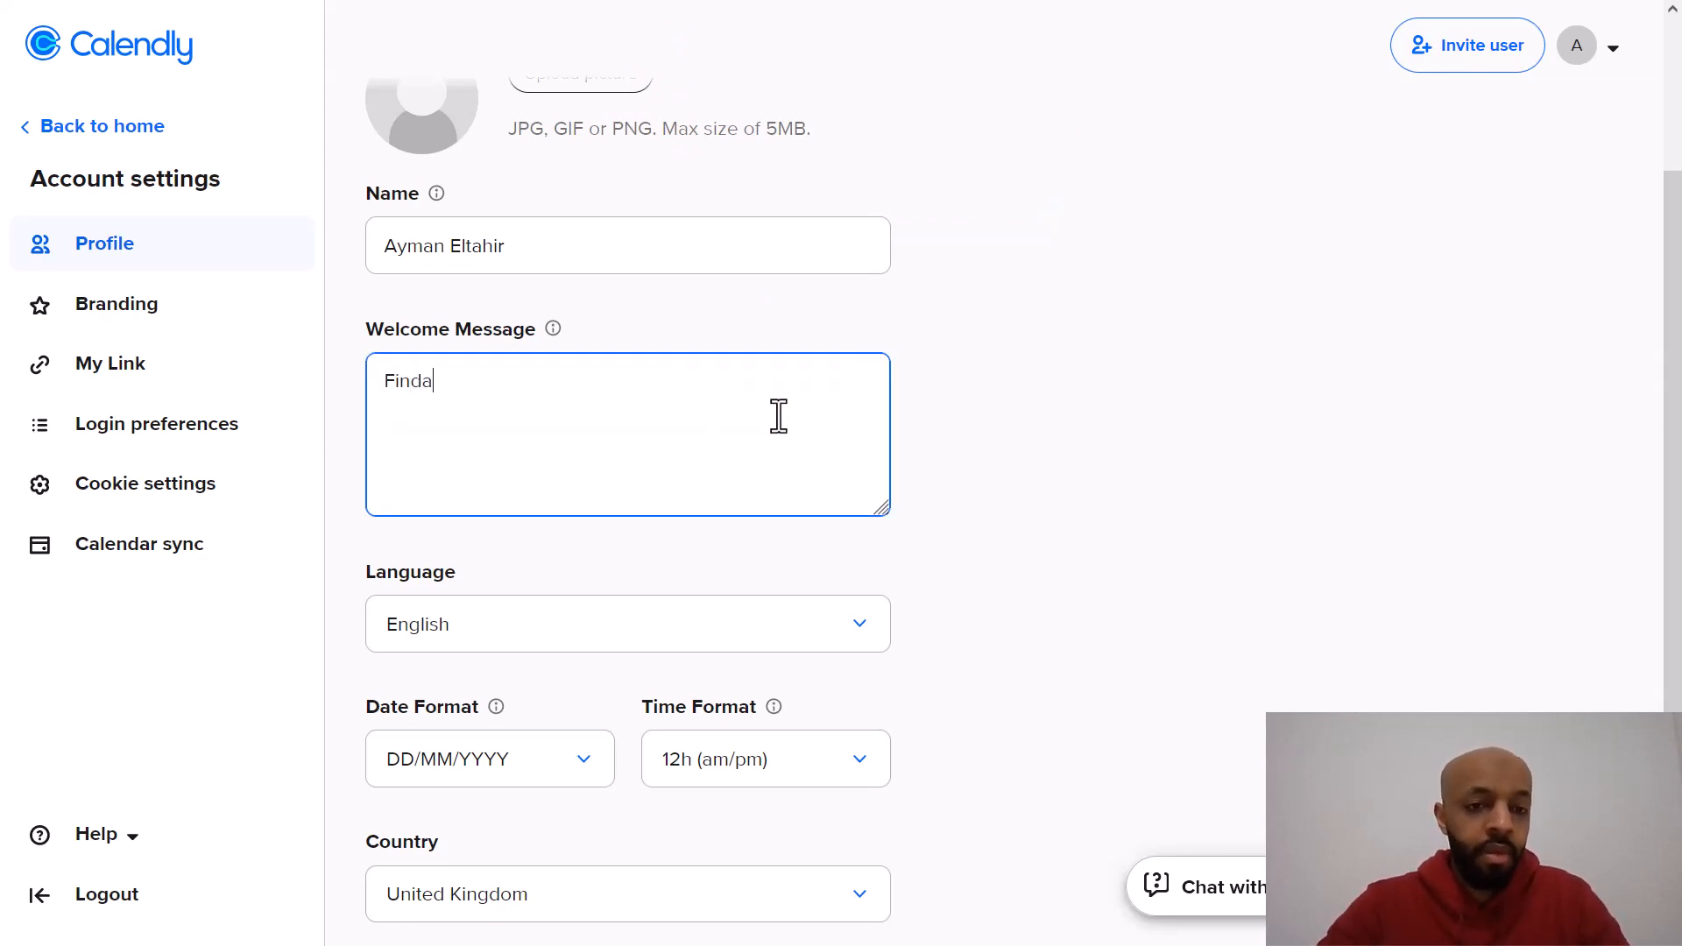
key("BackSpace")
type("a time tha")
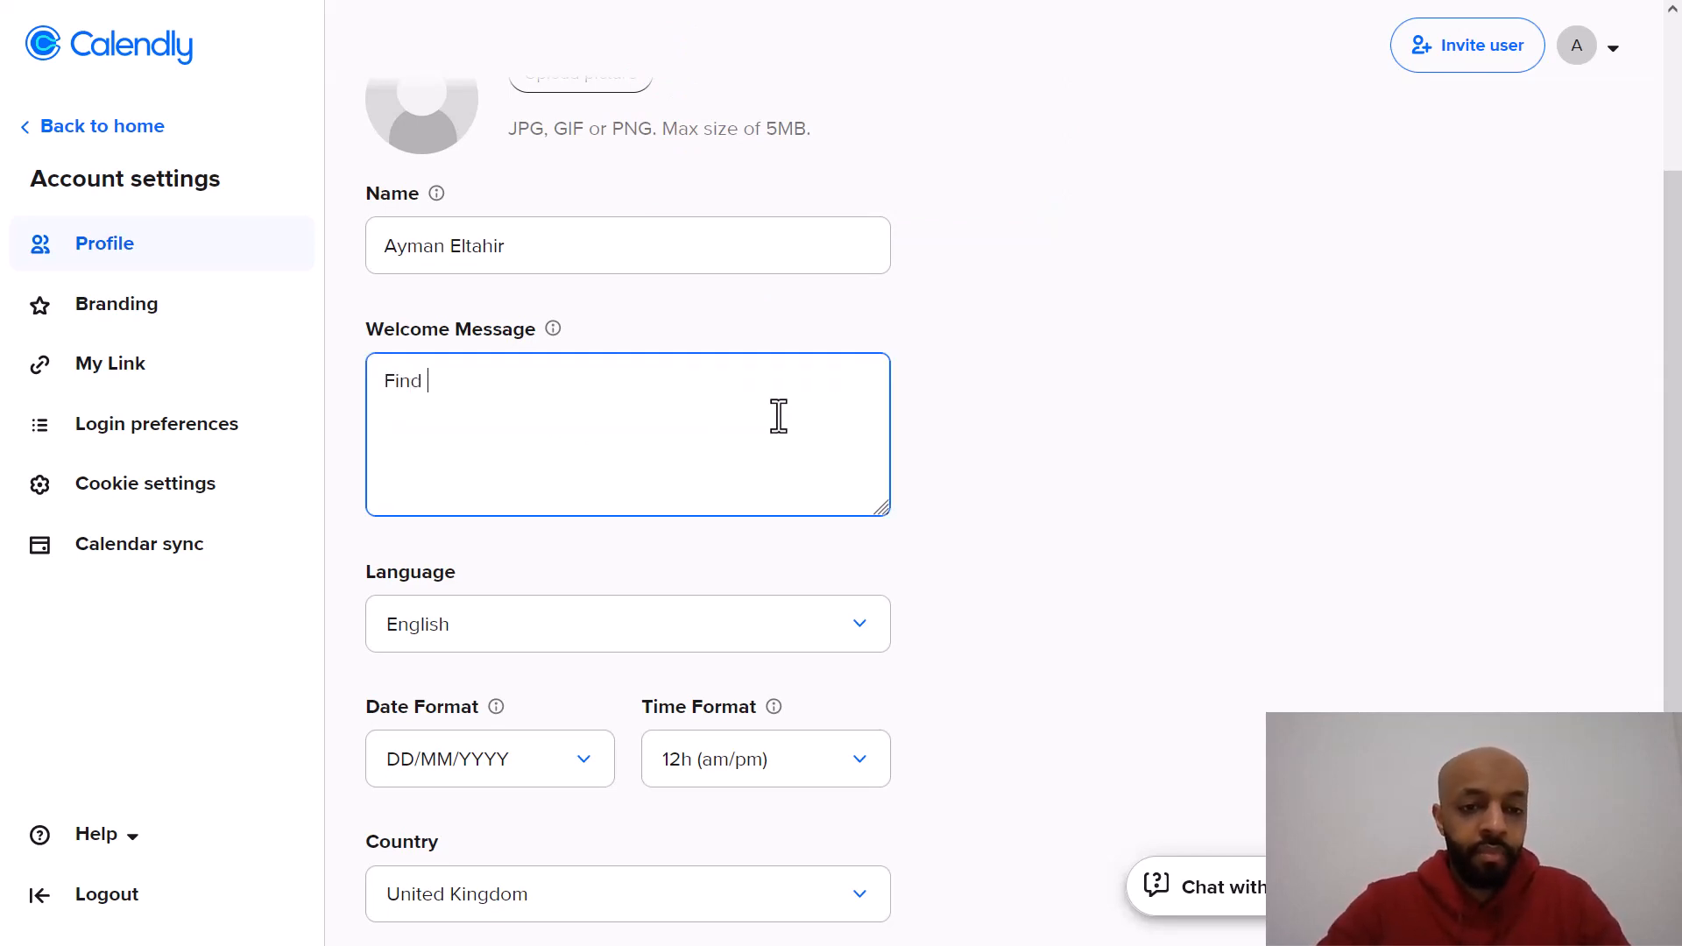
type("t s")
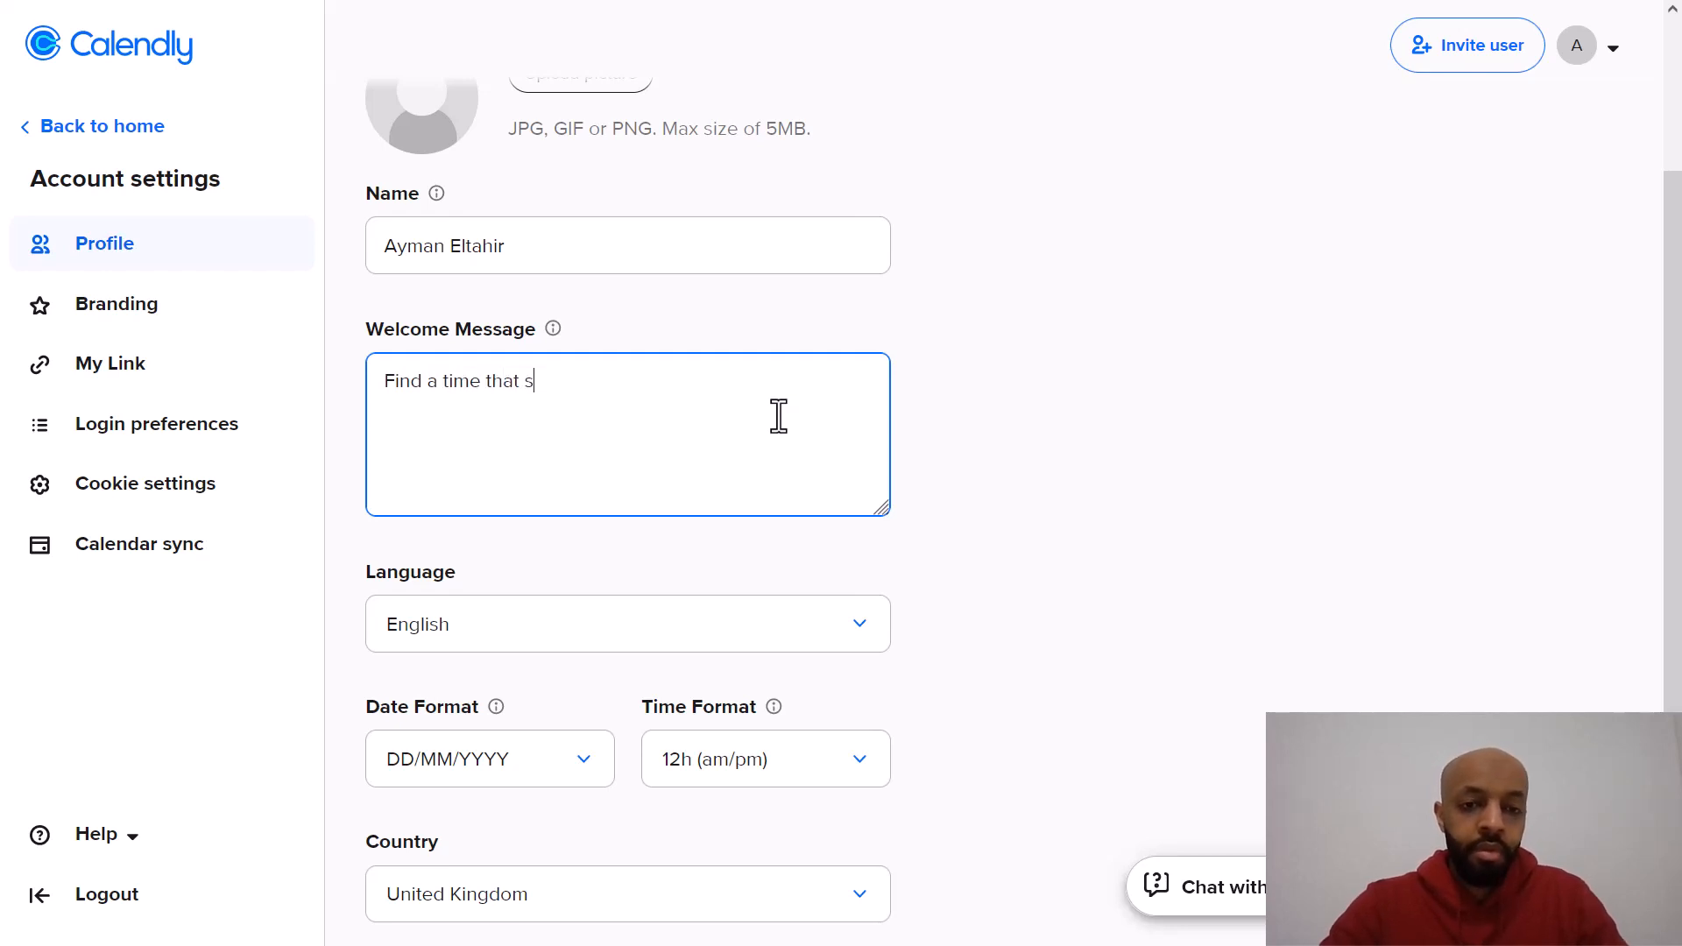
type("uits you")
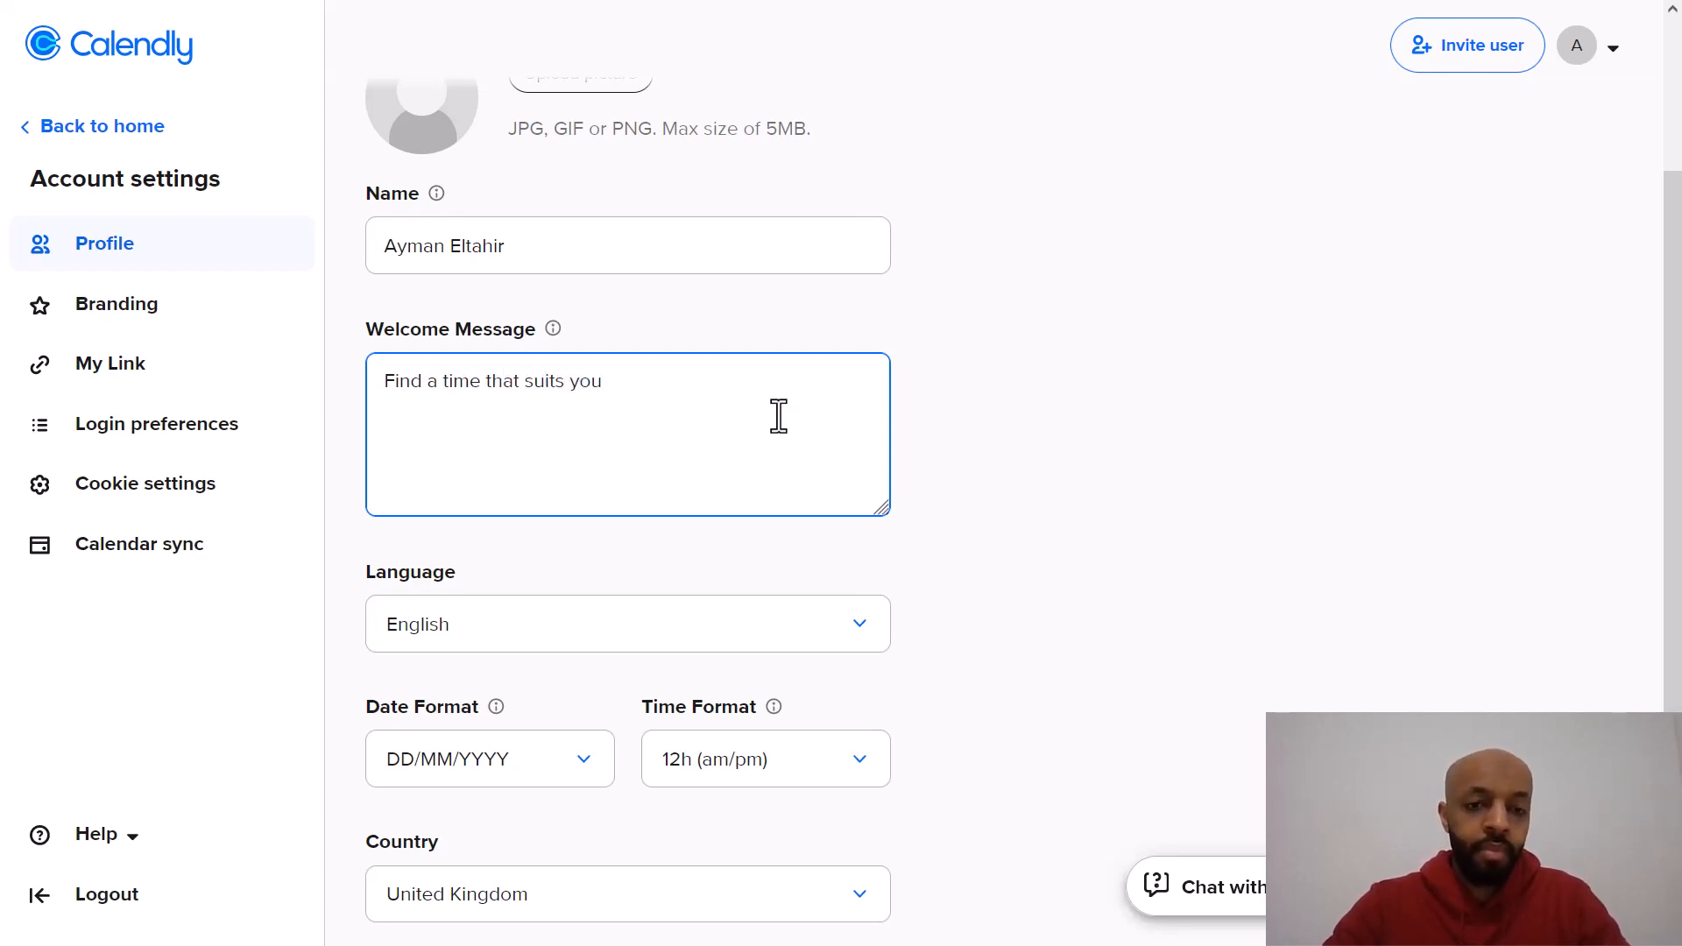
type(" and we")
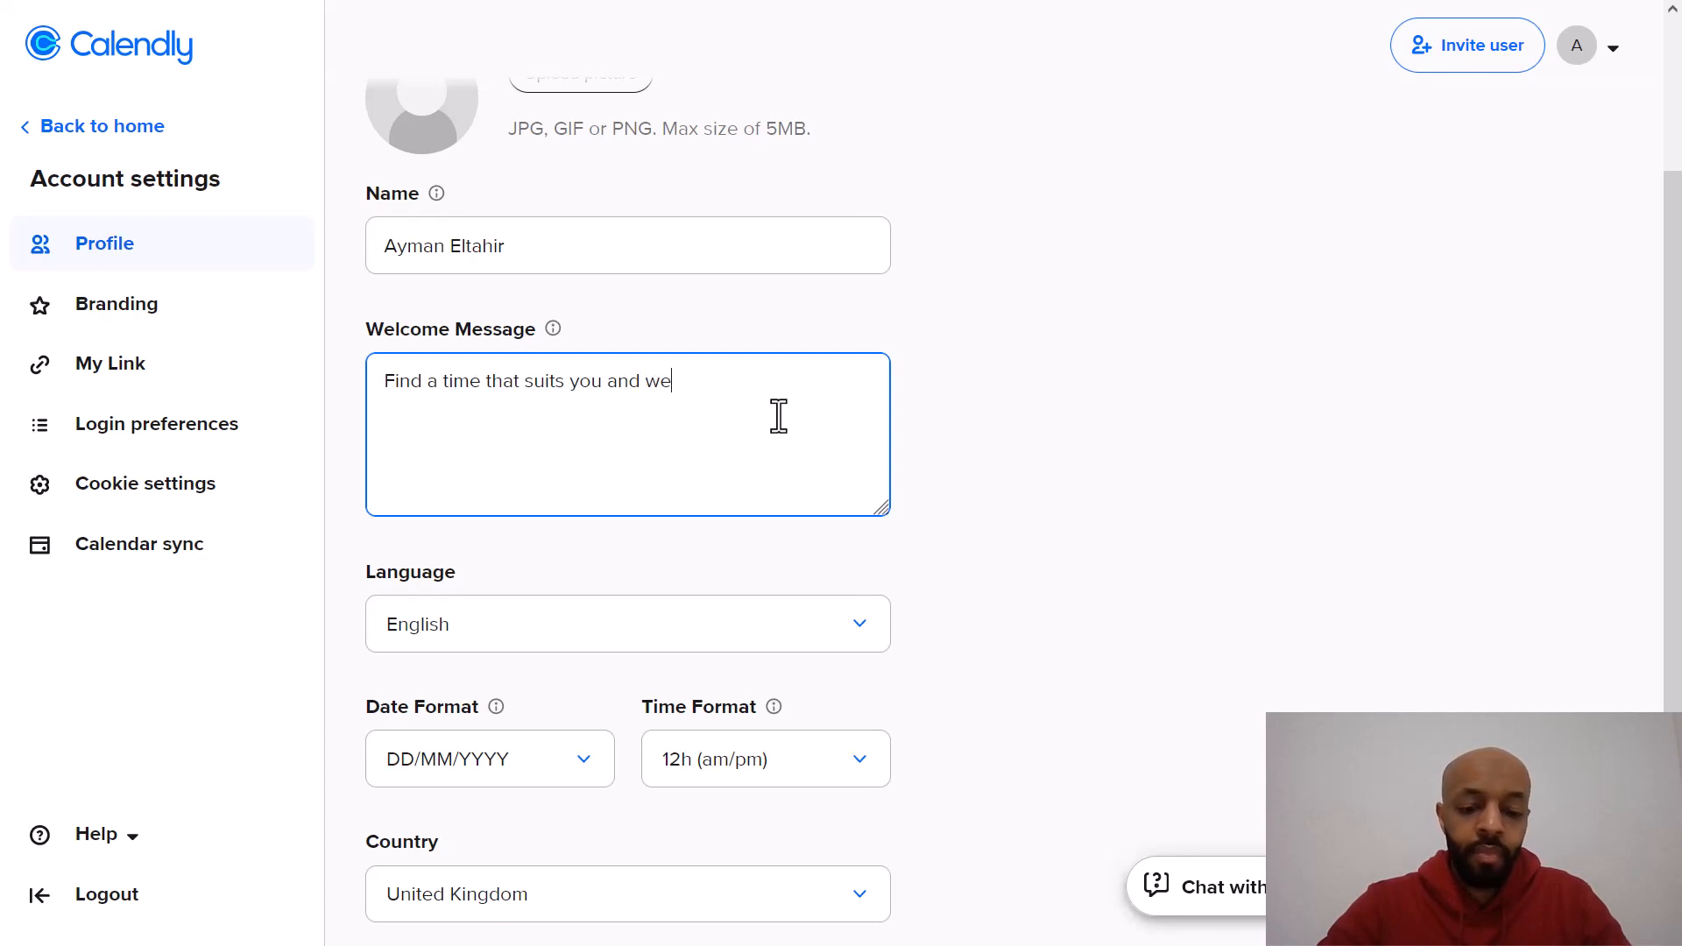
type("'ll come out and")
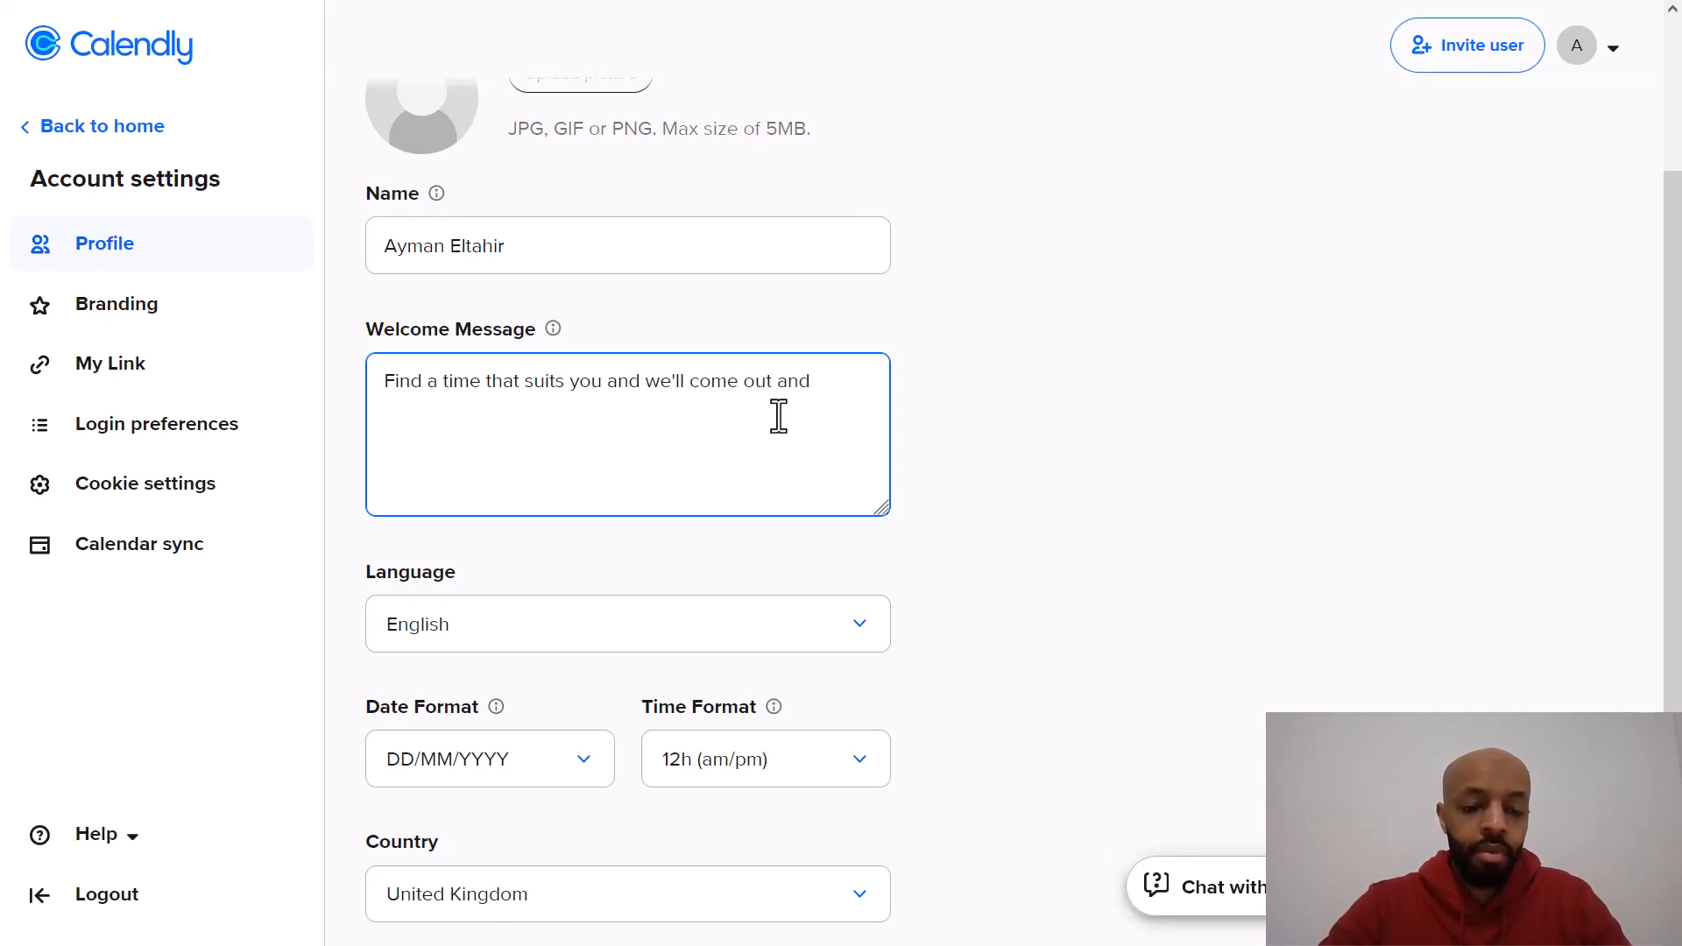
type(" give you an estimate.")
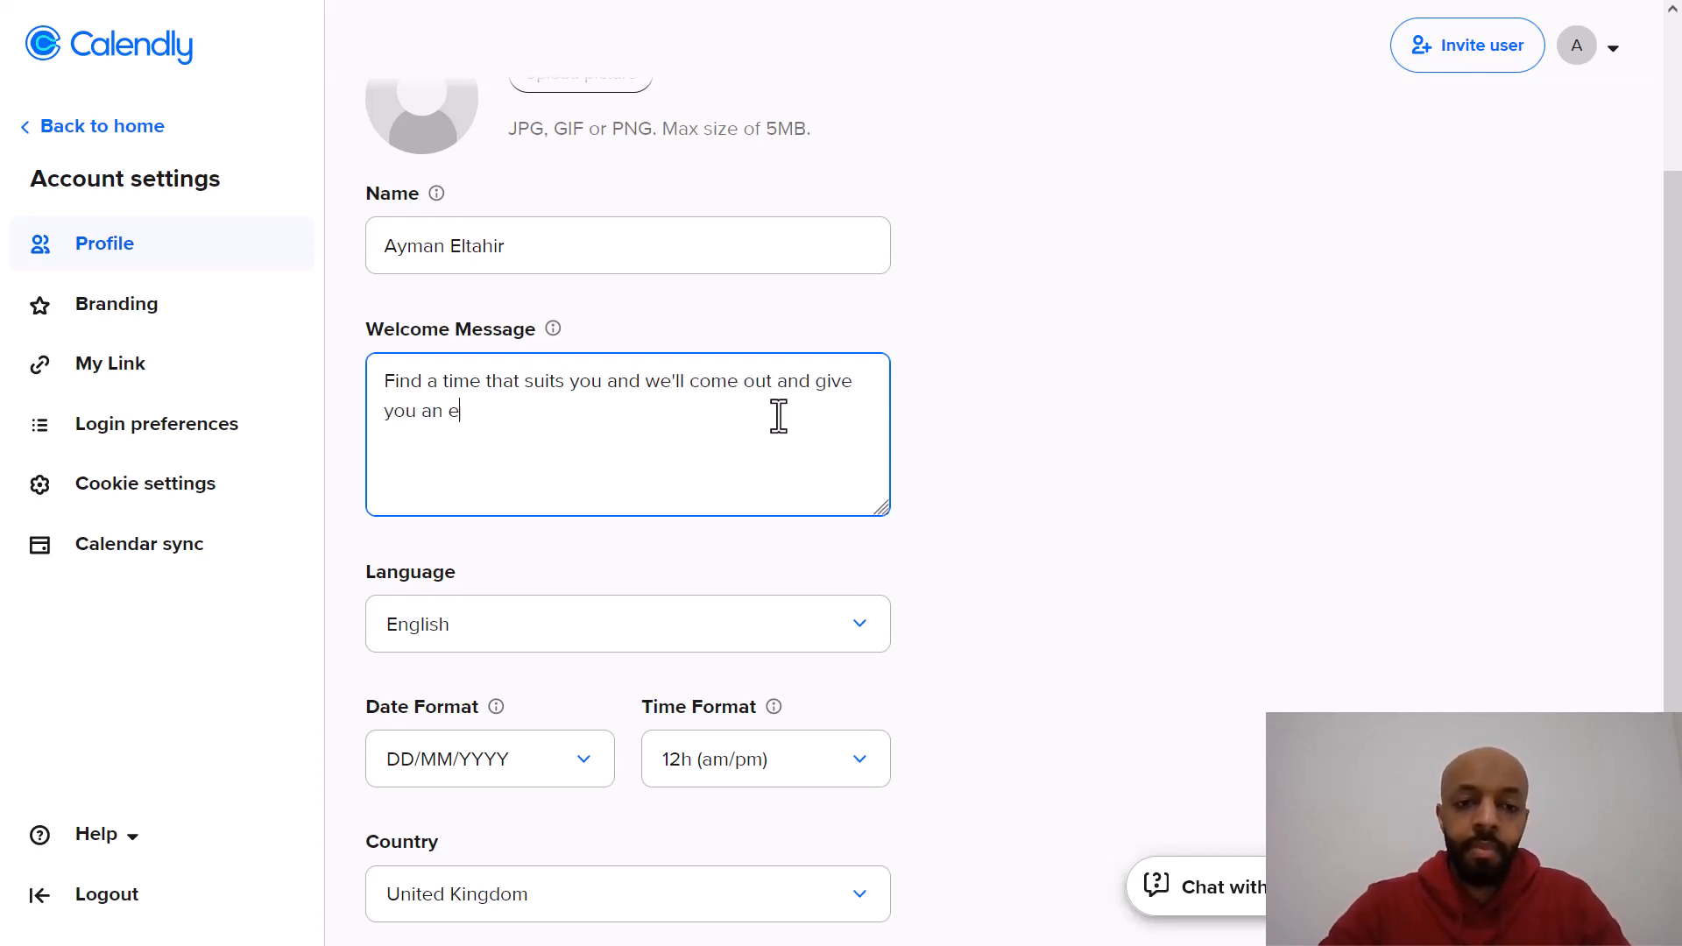
scroll(778, 416, "down", 2)
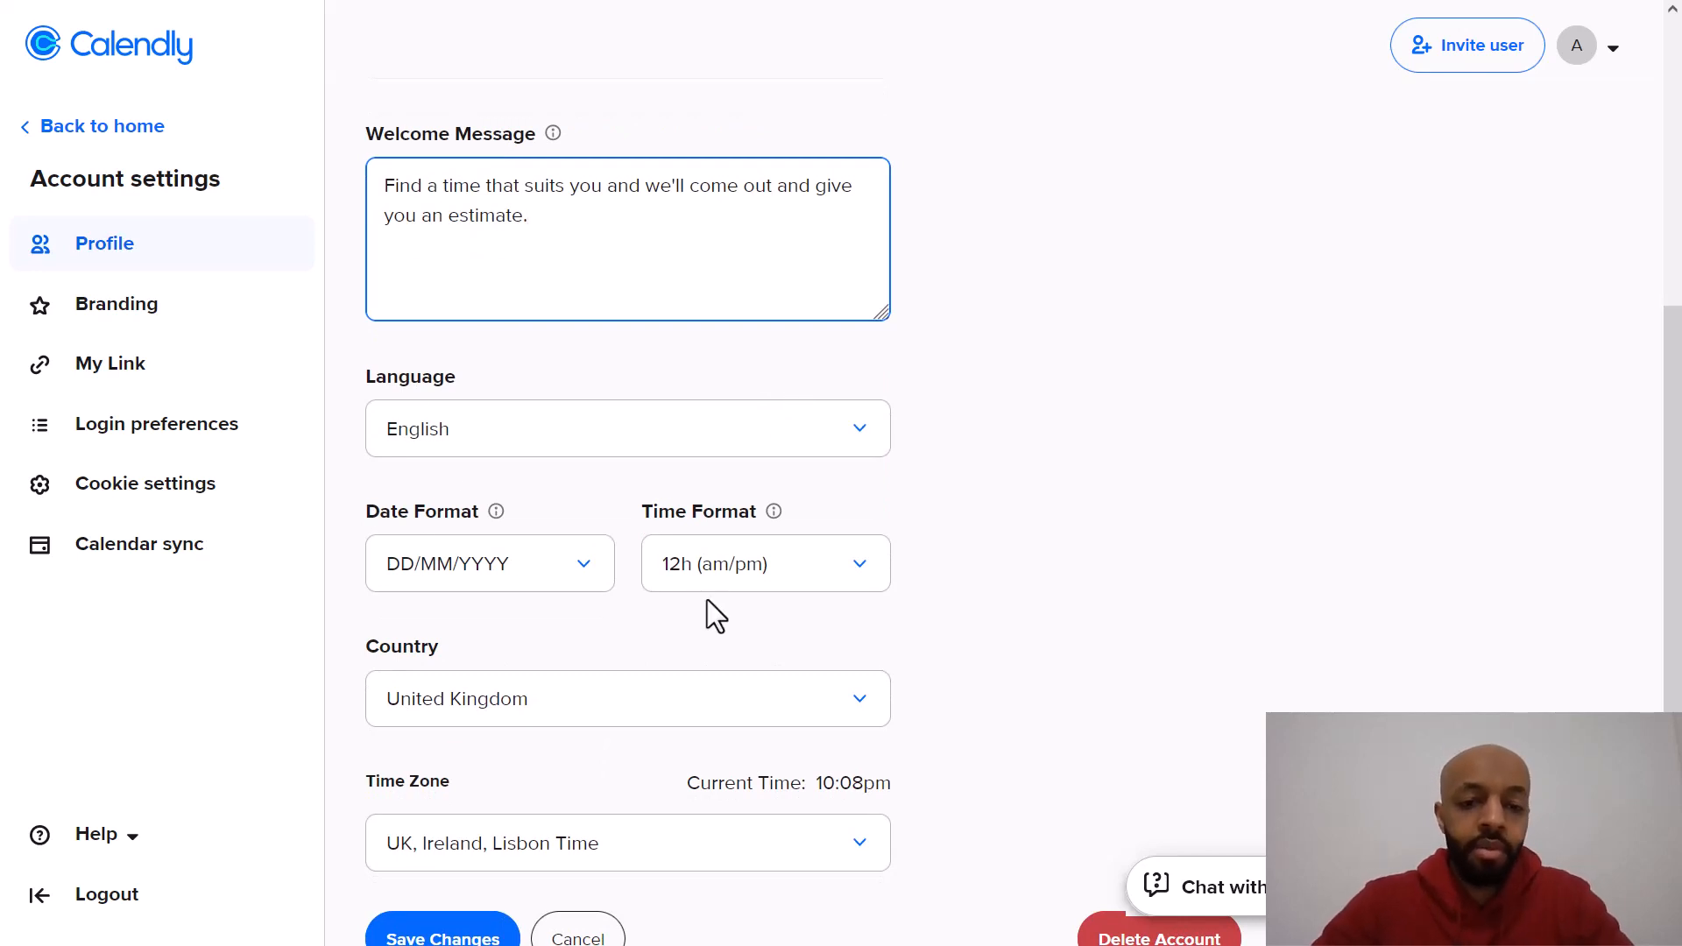
scroll(1025, 520, "down", 1)
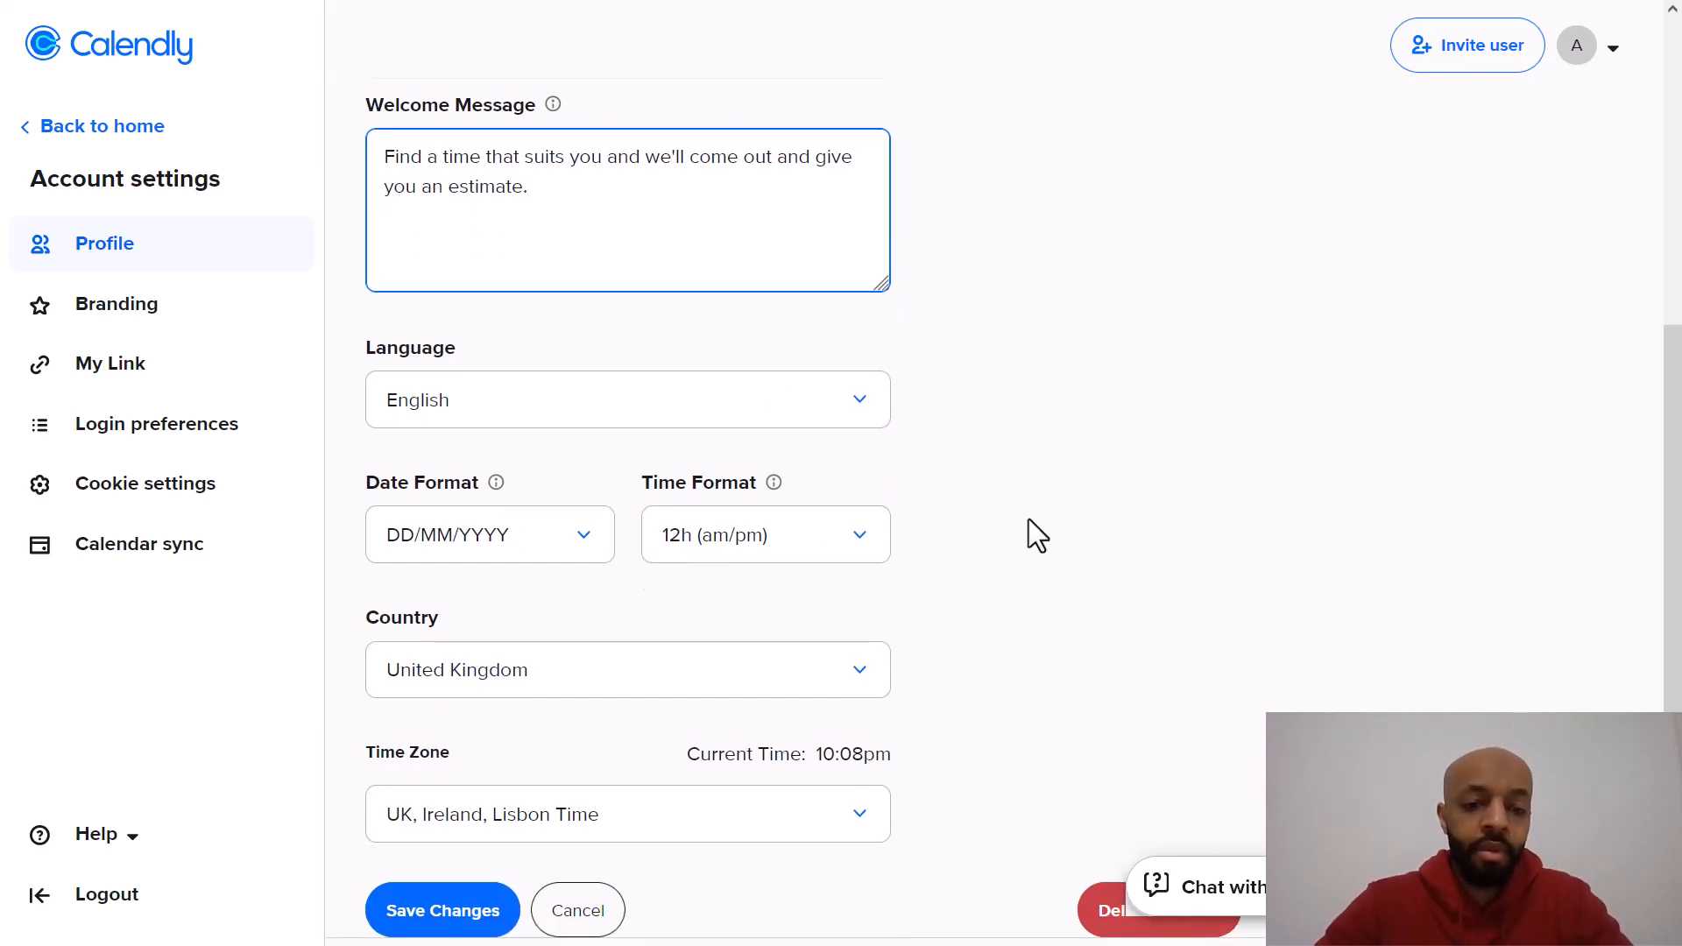
left_click(441, 922)
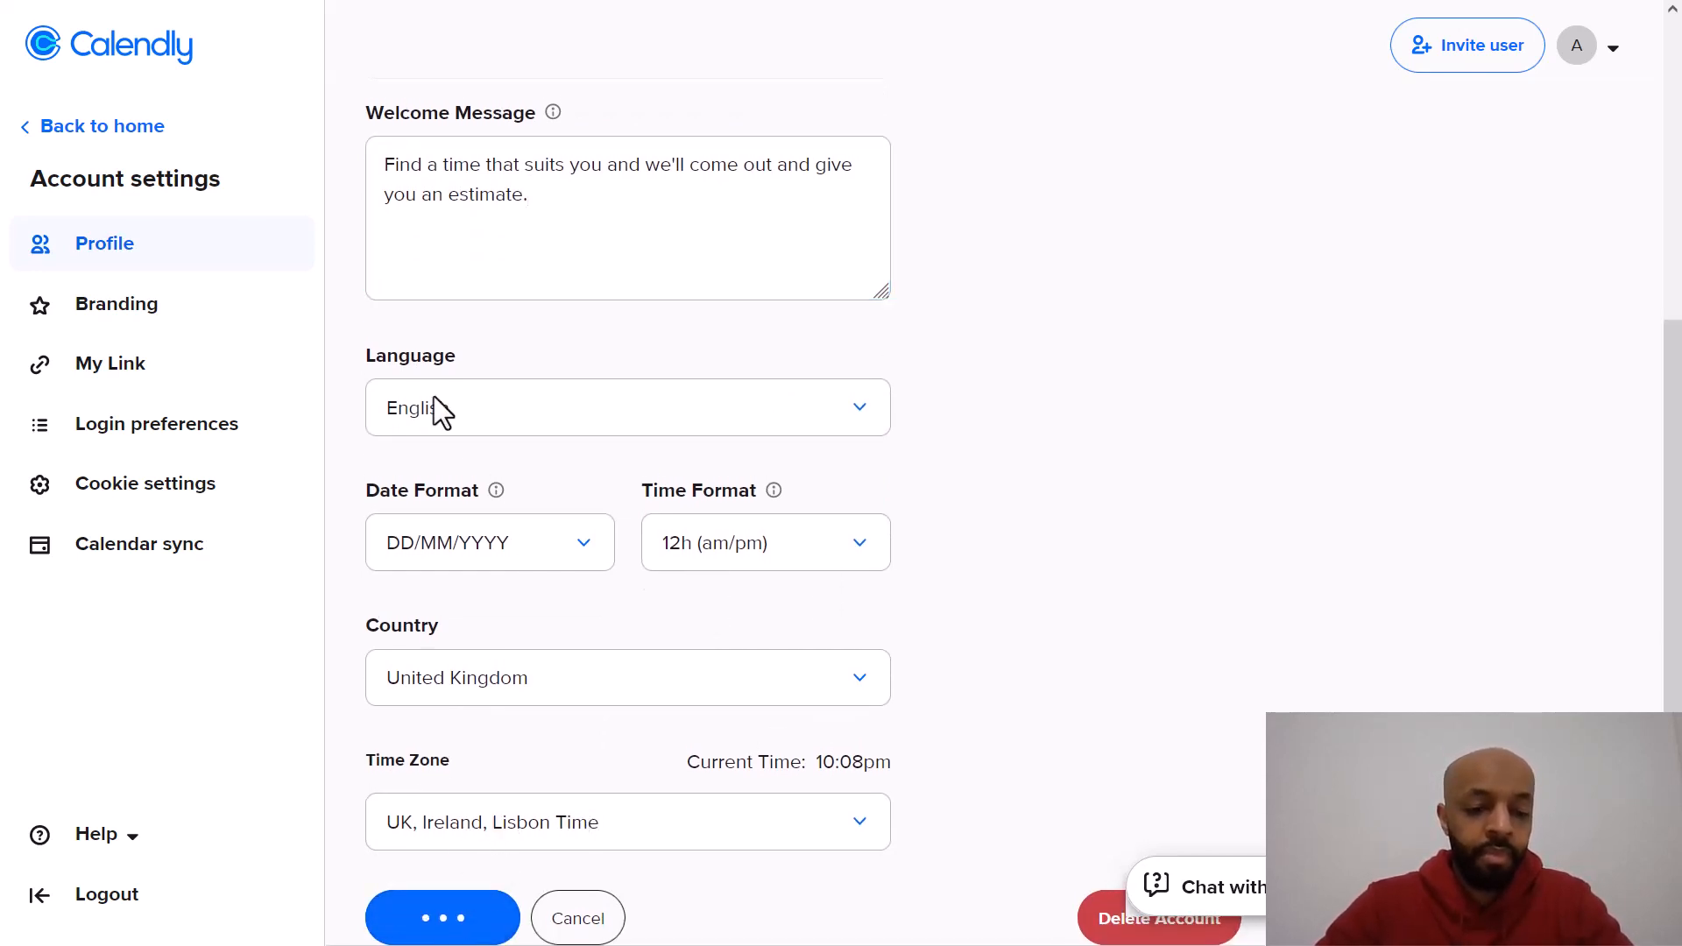
Step: Turn Calendly branding off and back on in the Branding settings
left_click(122, 325)
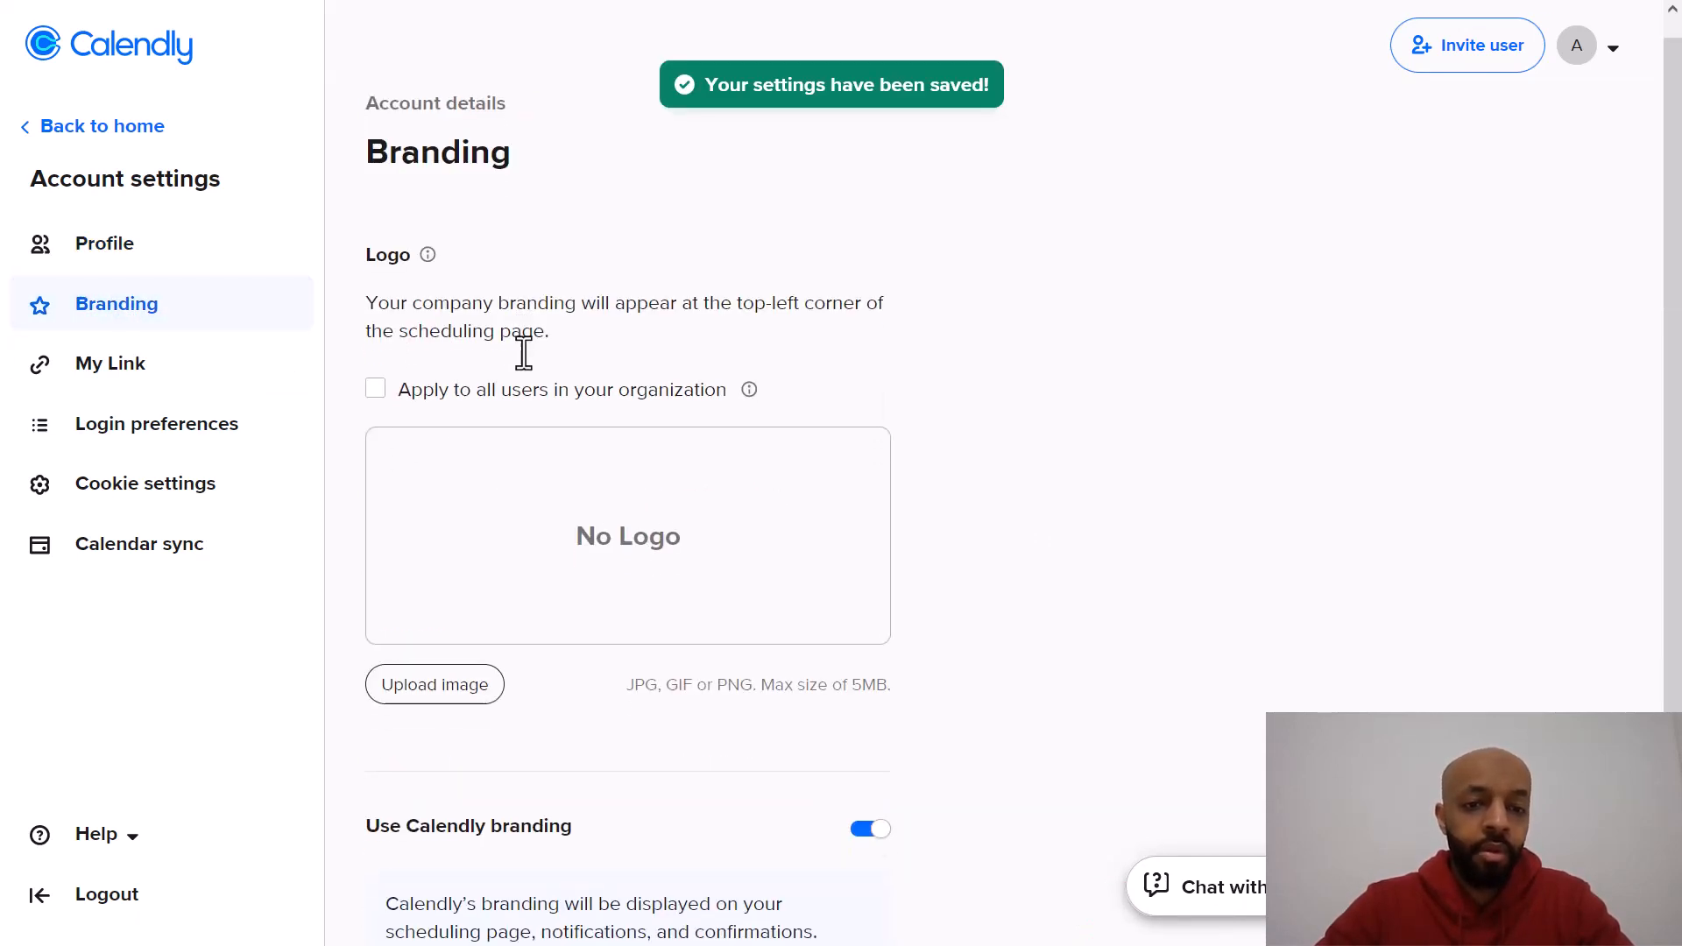
scroll(488, 499, "down", 2)
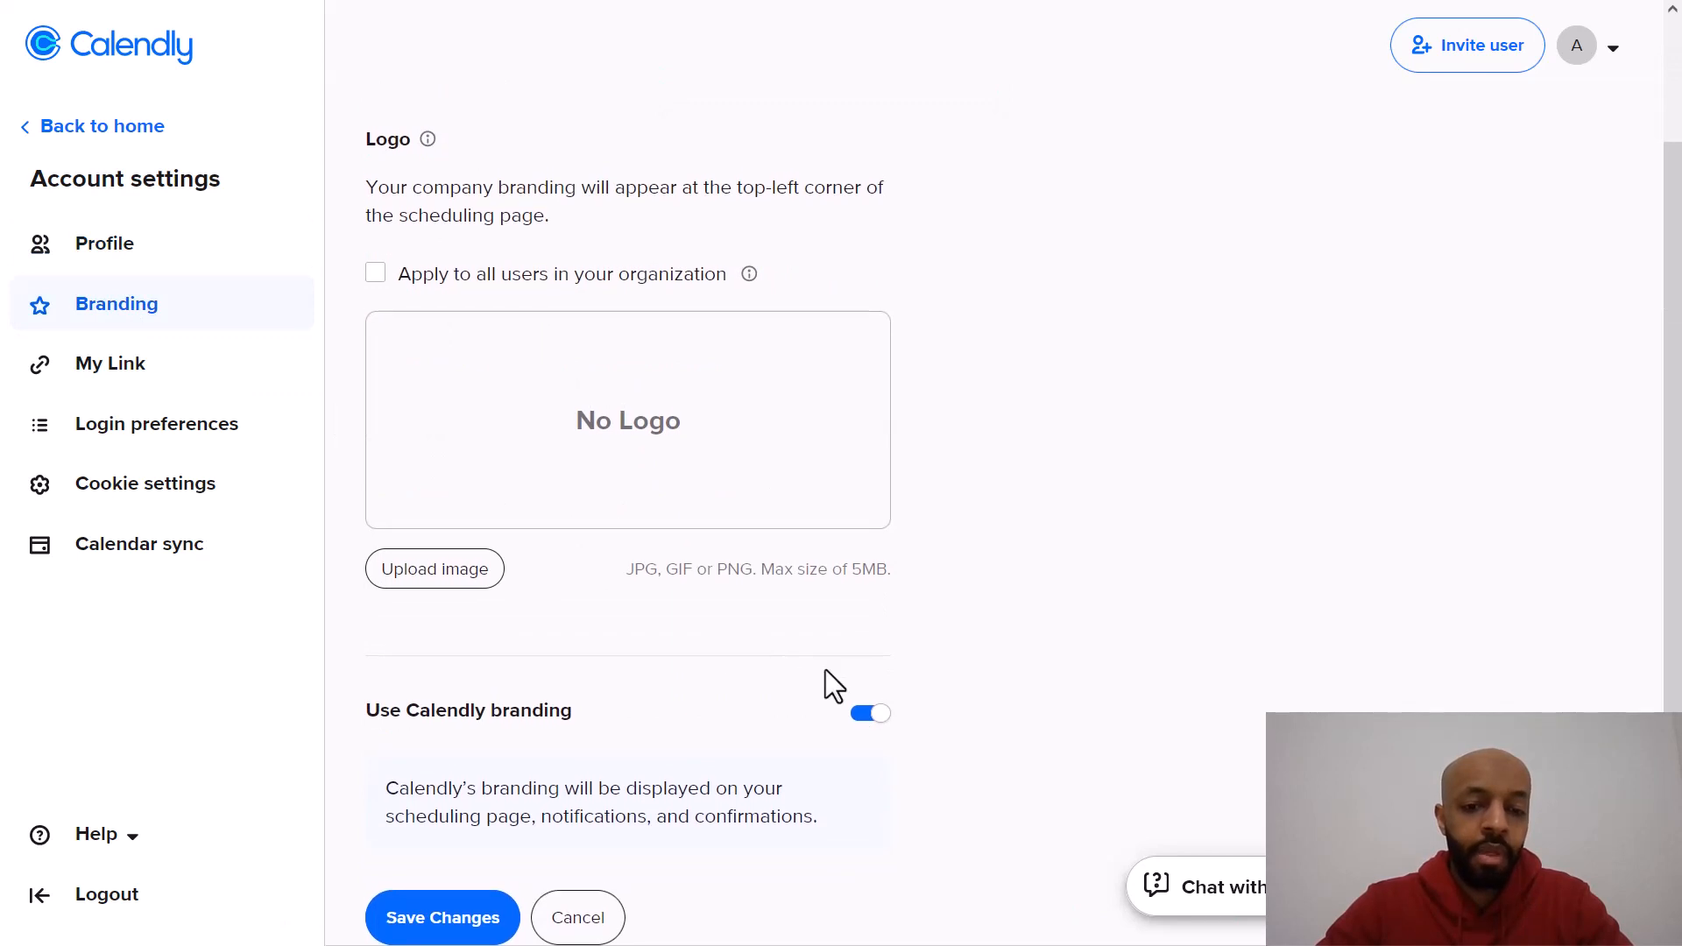
left_click(872, 715)
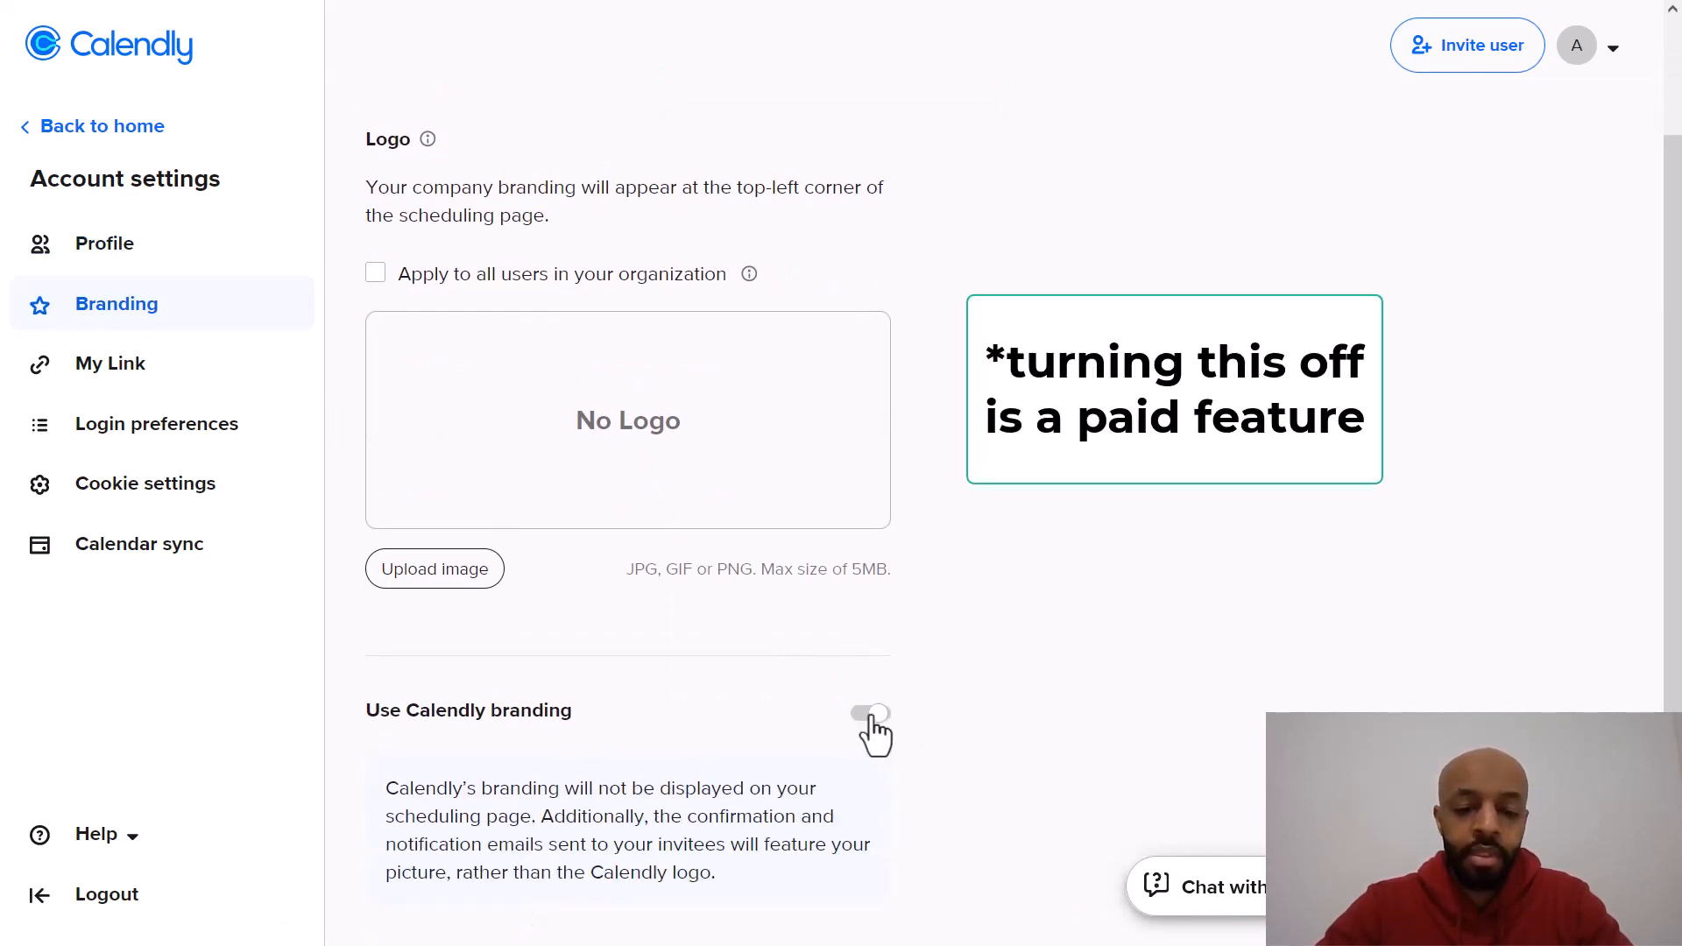
scroll(985, 536, "down", 1)
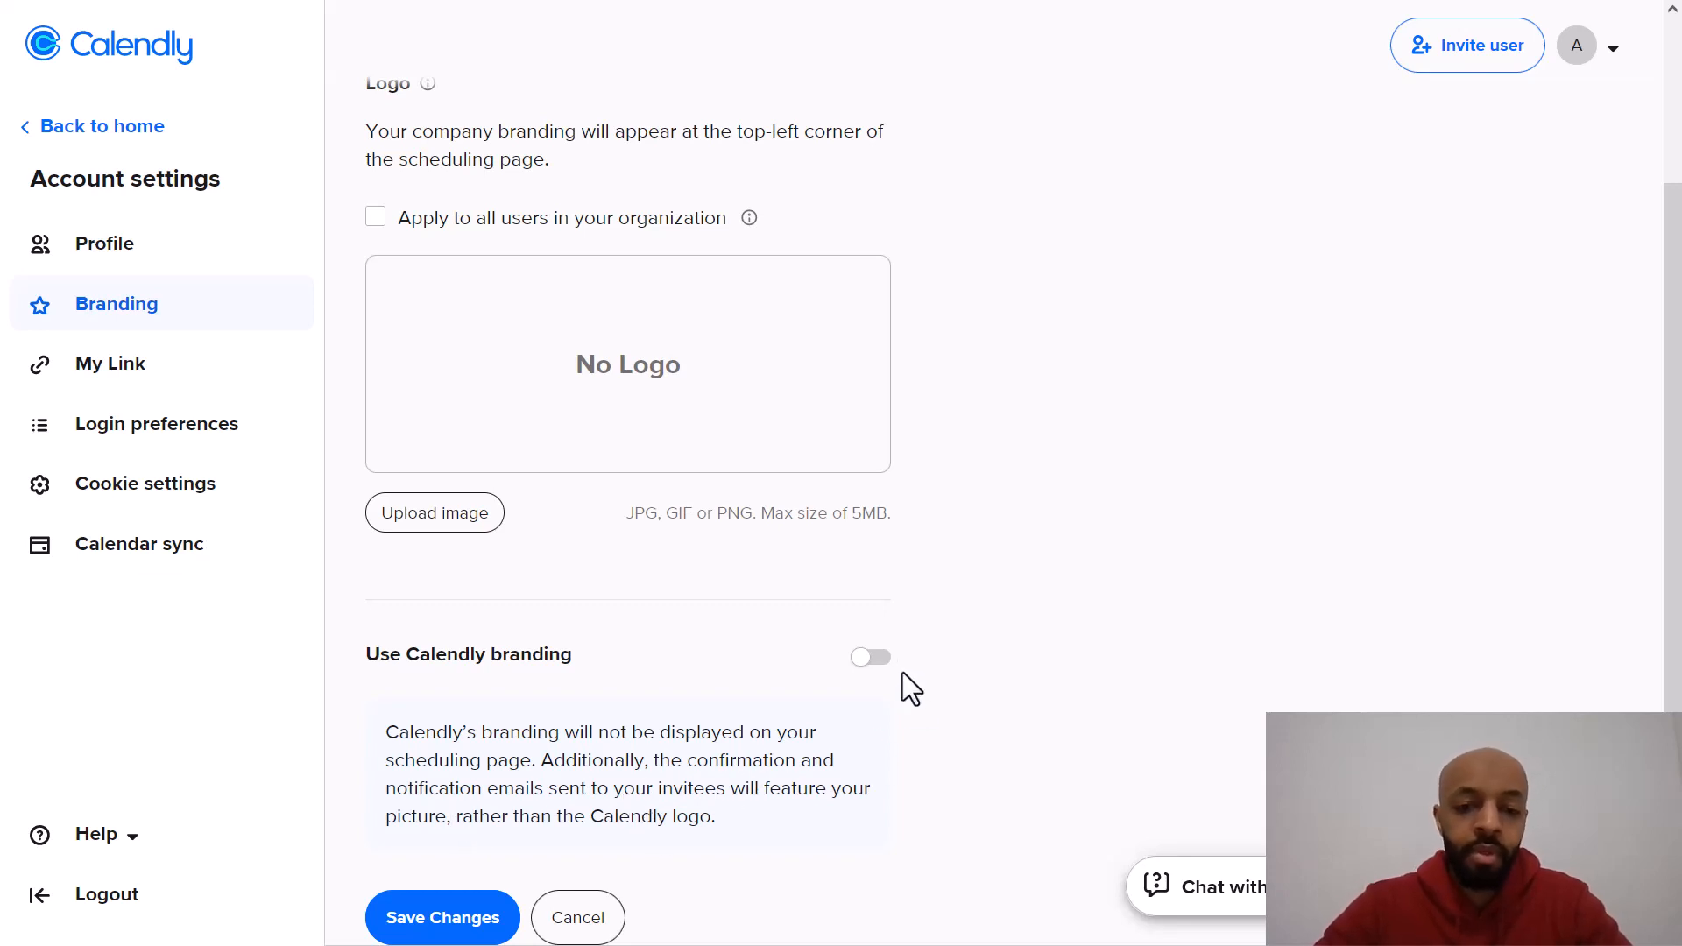
left_click(876, 659)
scroll(745, 666, "up", 2)
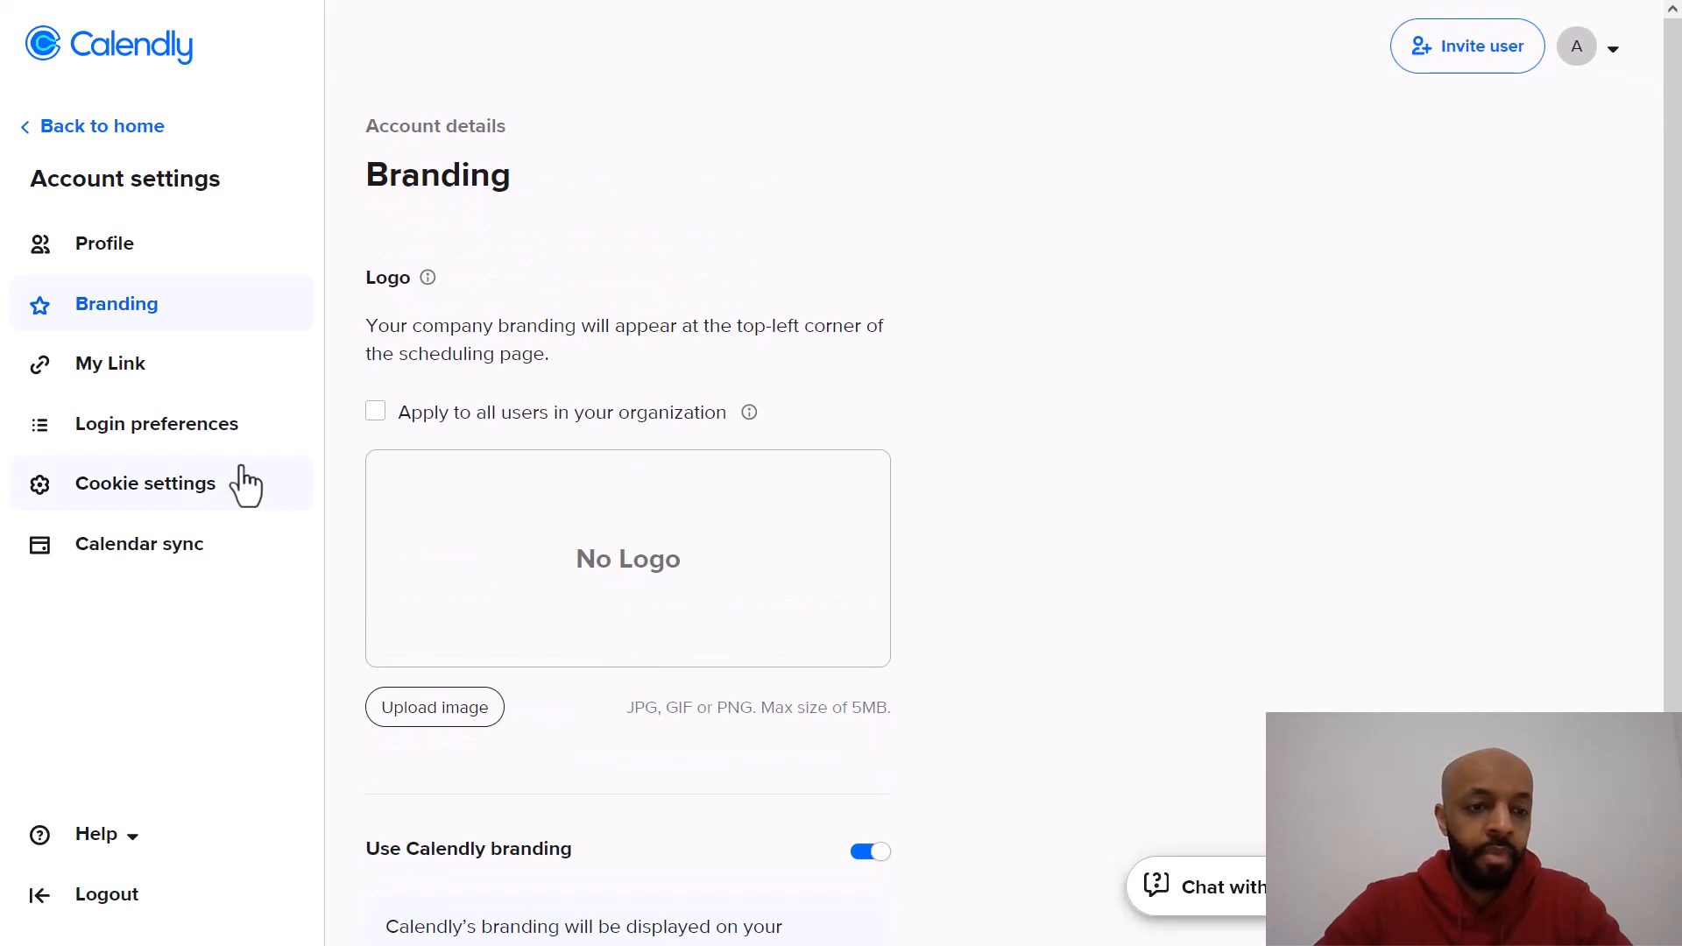
Step: Review the My Link settings and the weekly hours on the Availability page
left_click(151, 370)
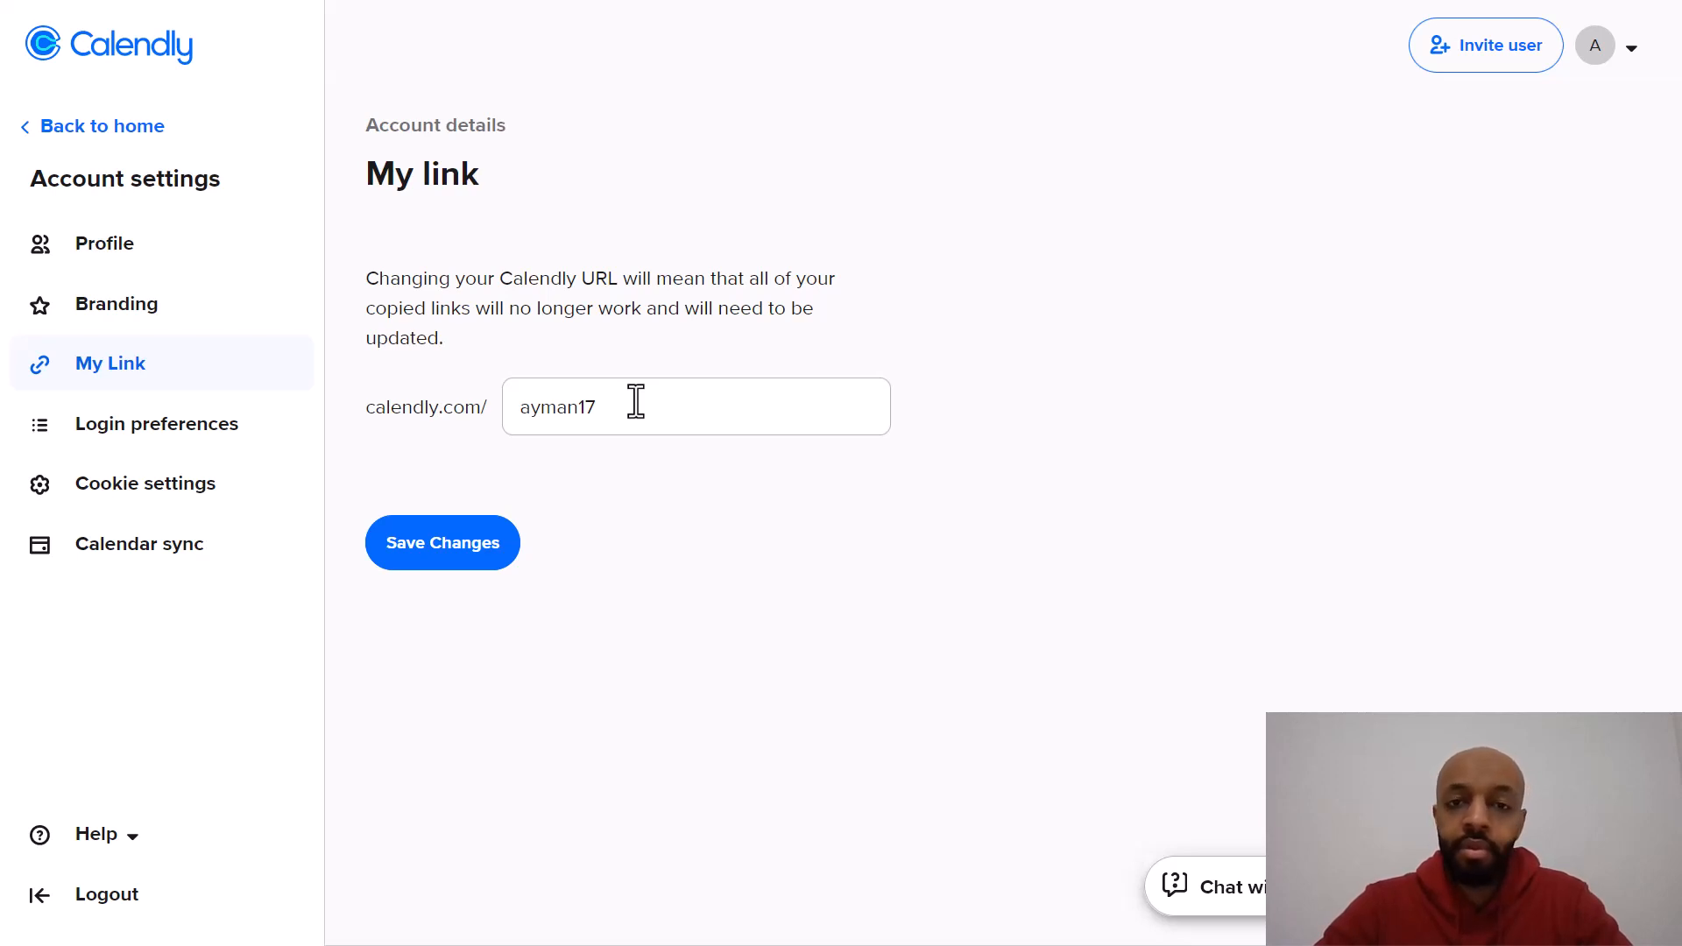
left_click(123, 565)
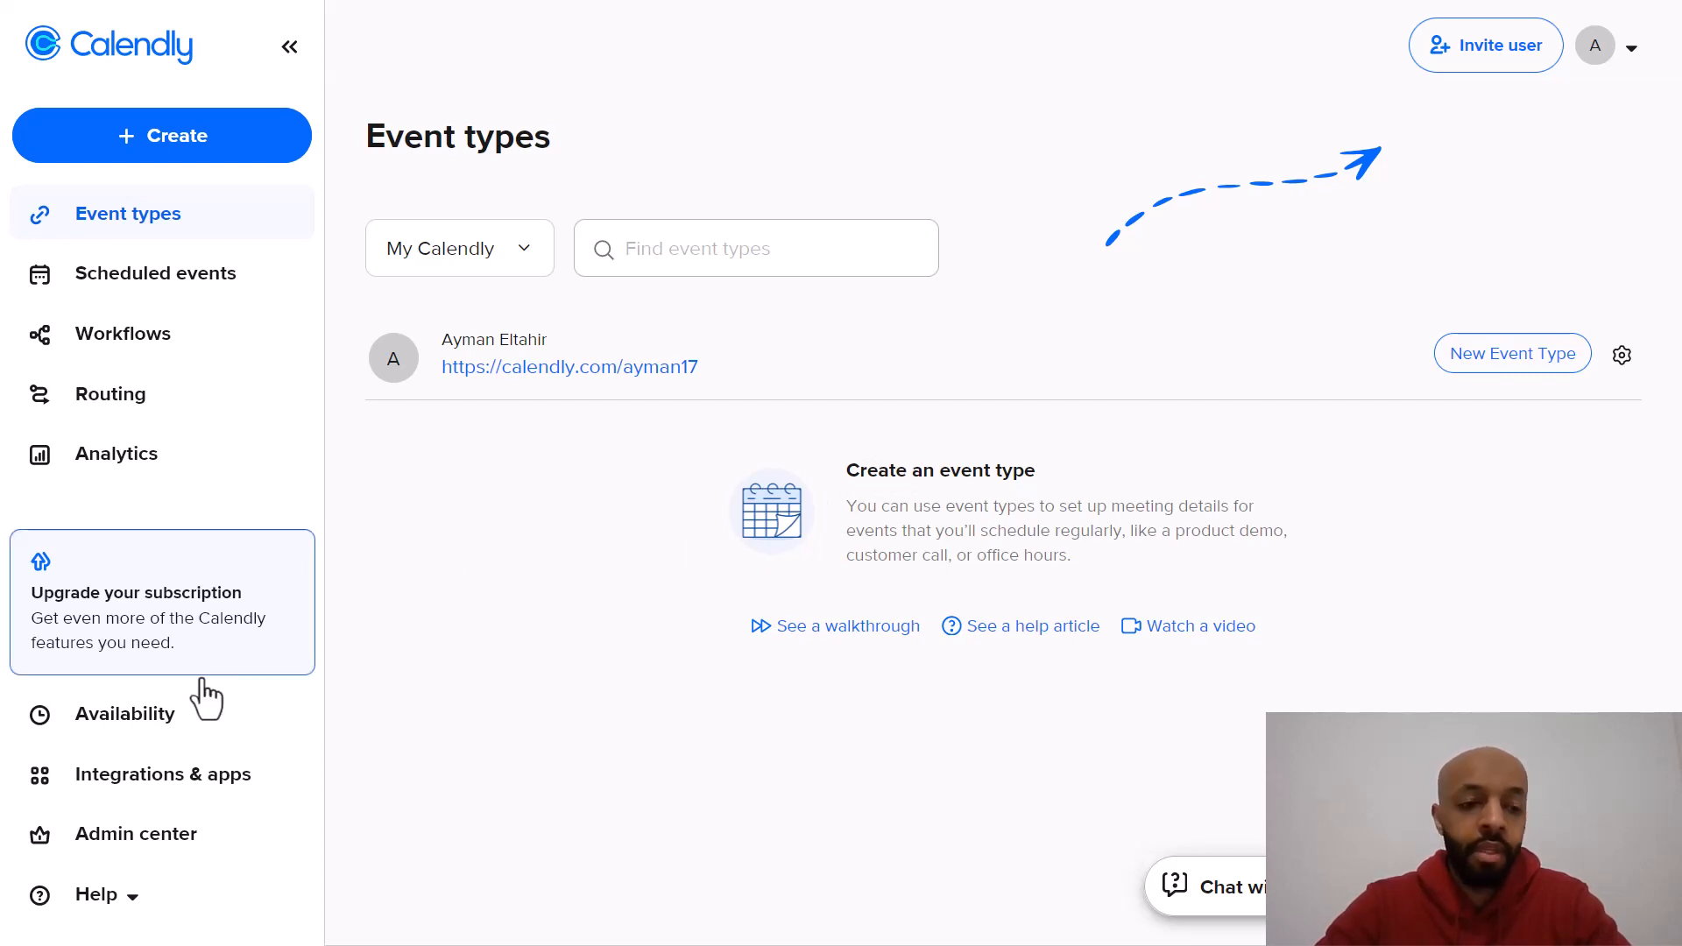
left_click(154, 742)
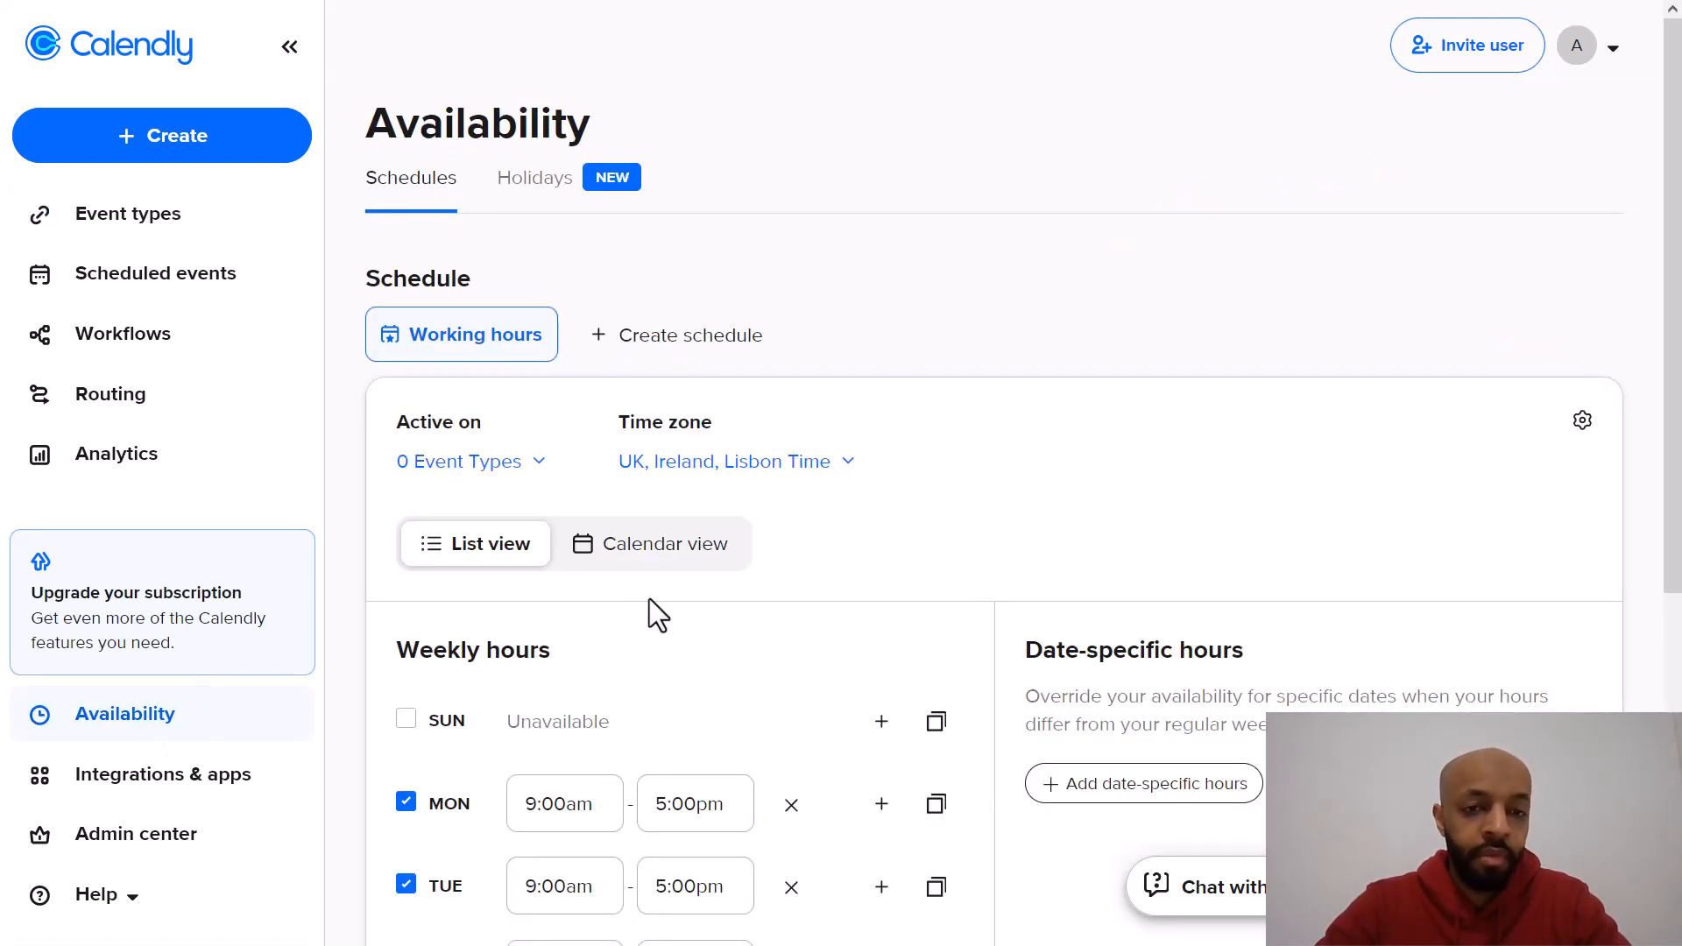
scroll(1013, 331, "down", 5)
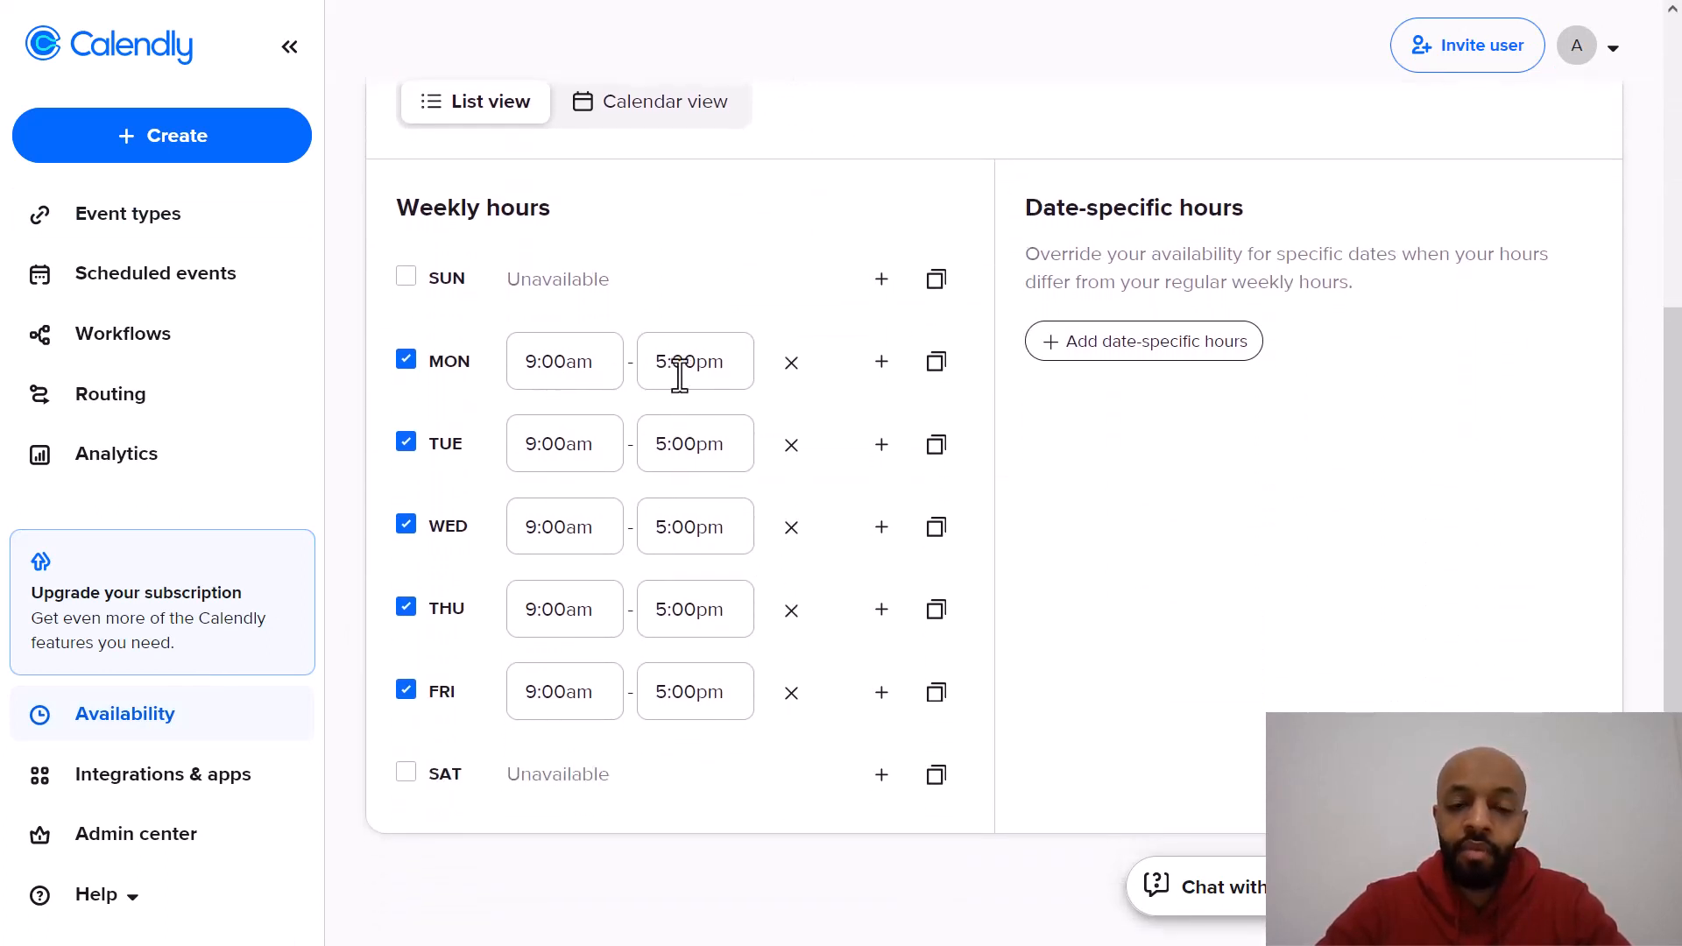
scroll(848, 496, "down", 1)
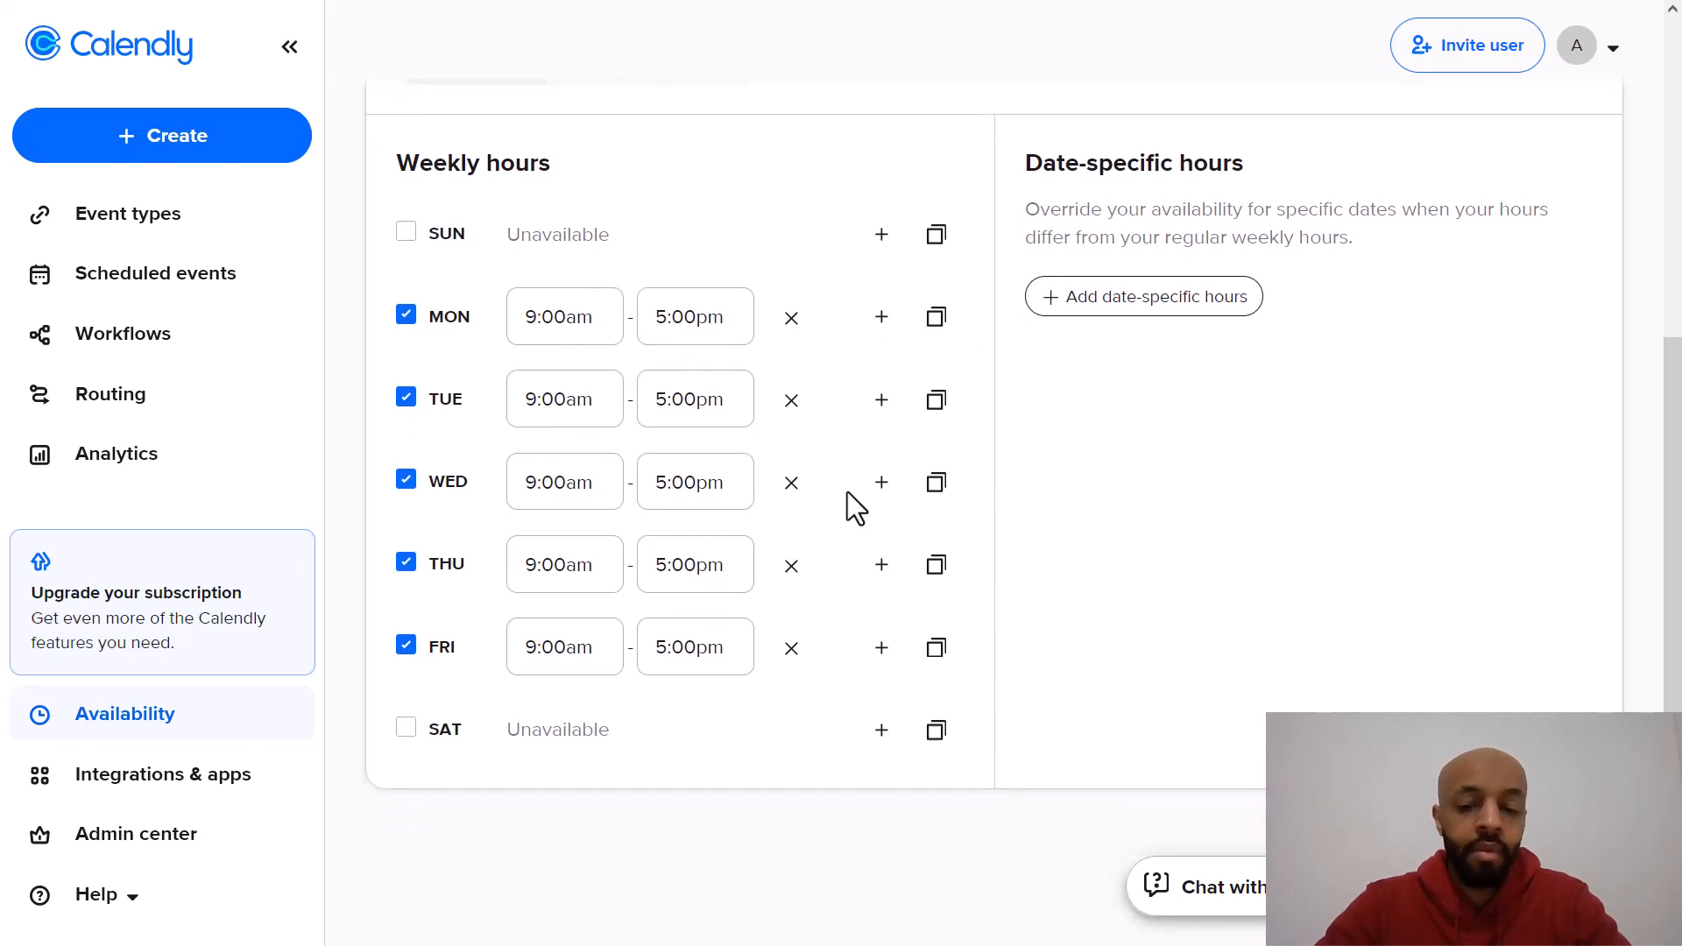
scroll(847, 496, "up", 3)
scroll(802, 491, "down", 1)
scroll(802, 490, "down", 1)
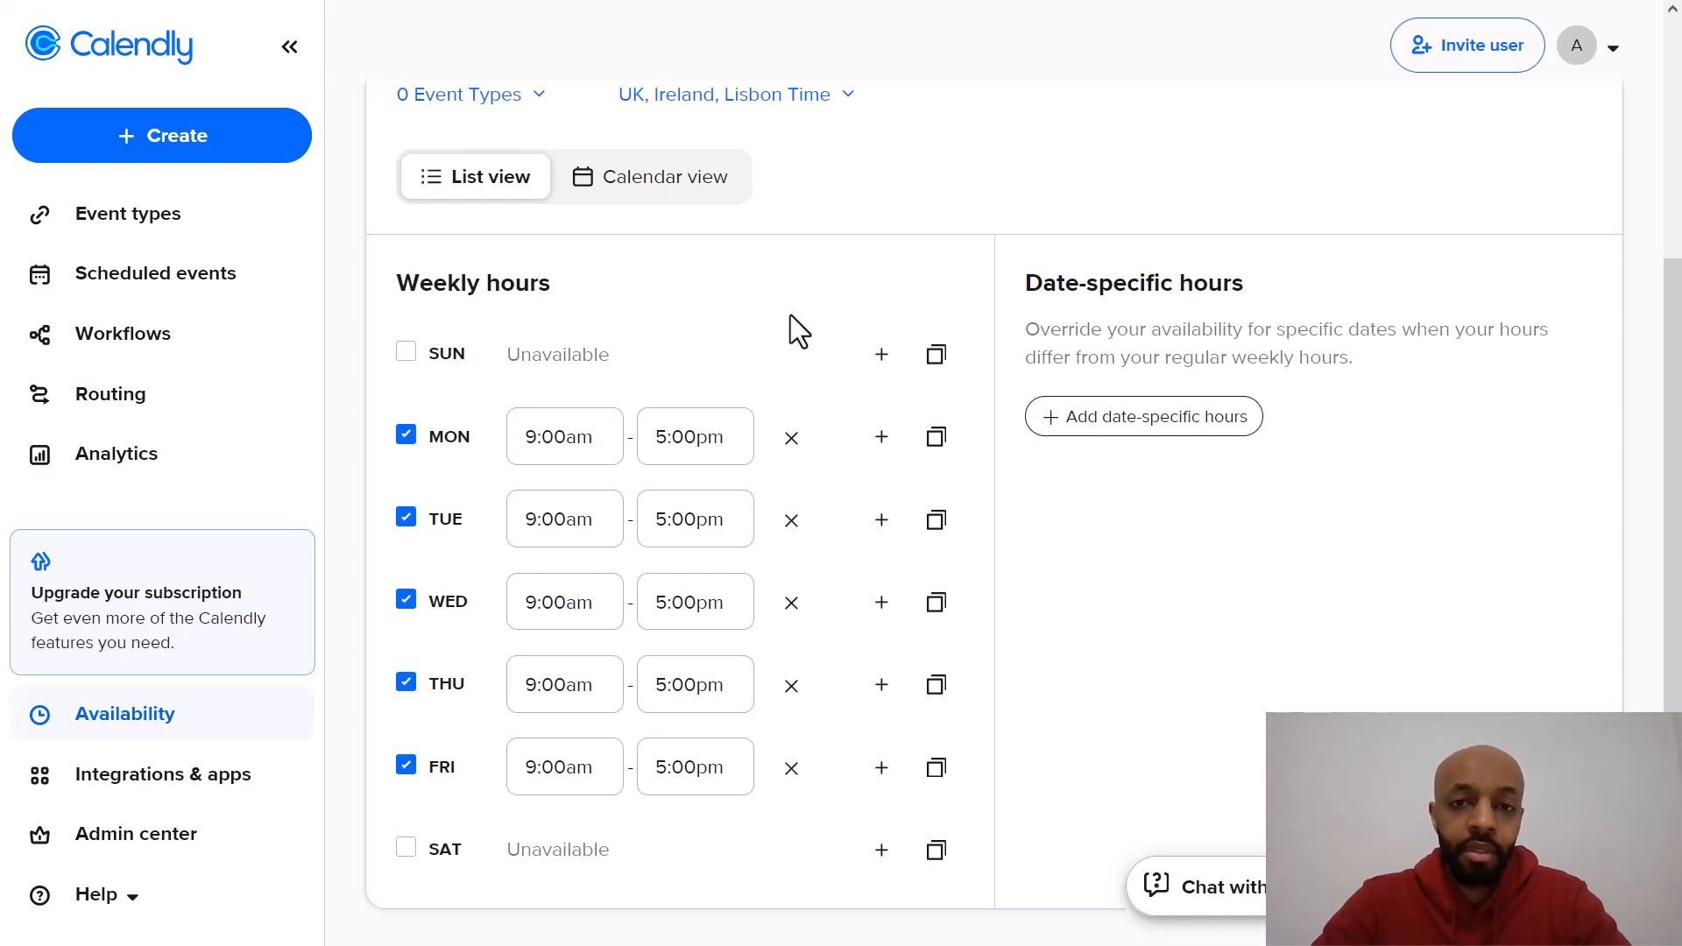
Step: Open Google Calendar at calendar.google.com in a new browser tab
key("ctrl+t")
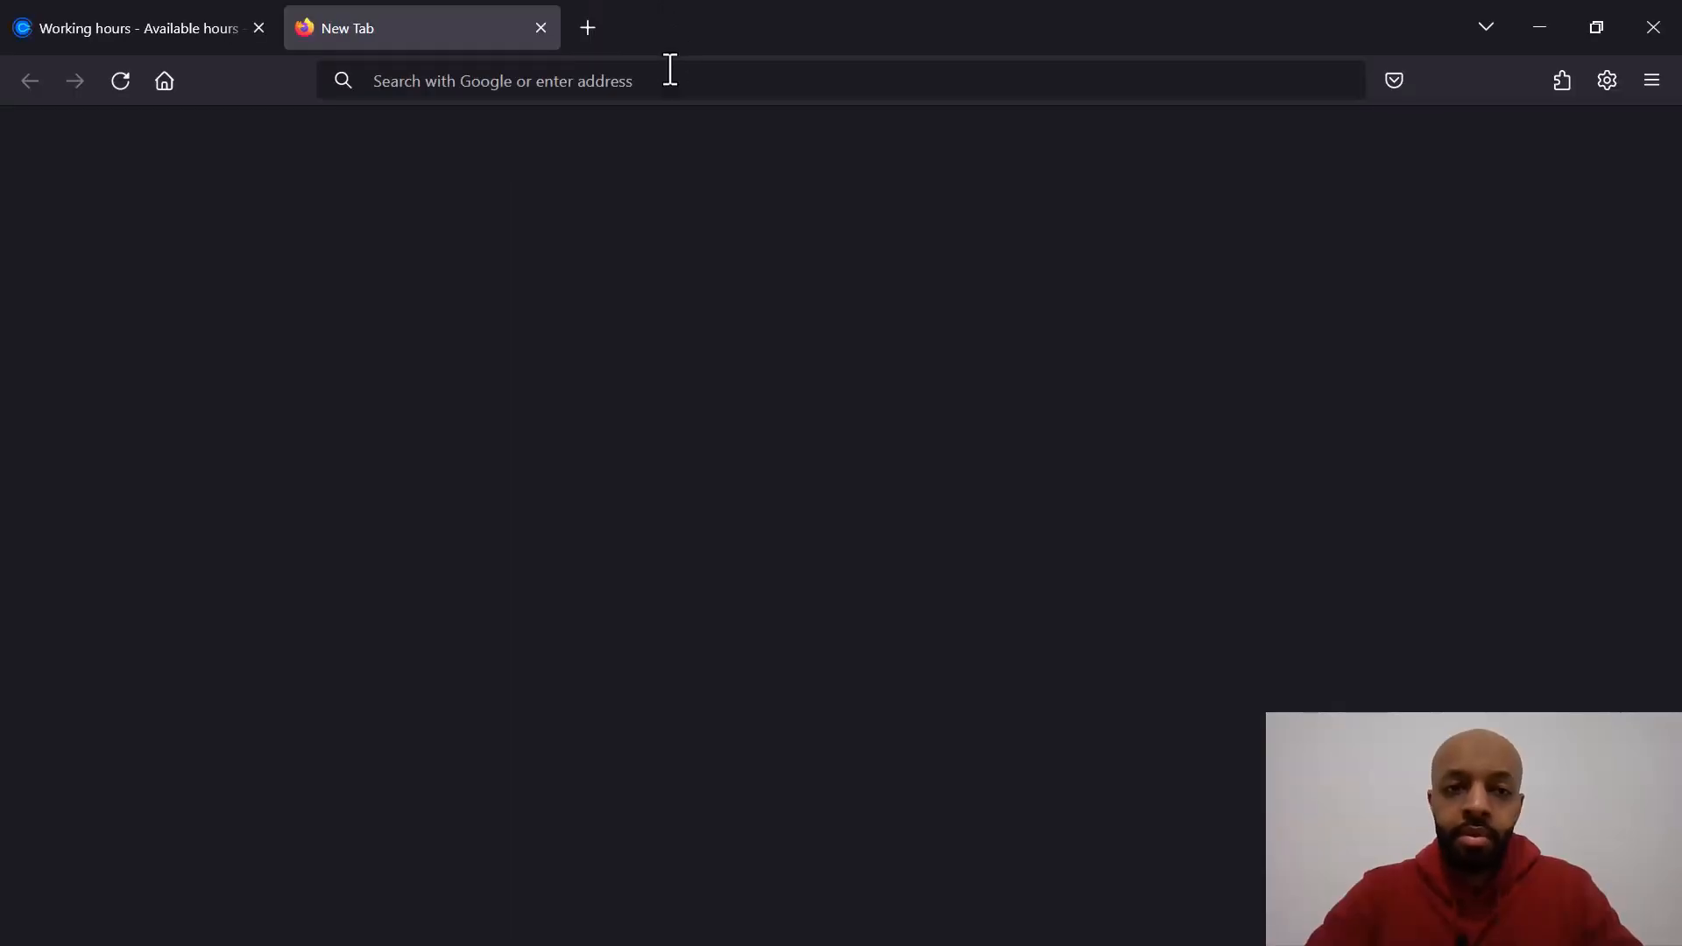
type("calendar.google.com")
key("Return")
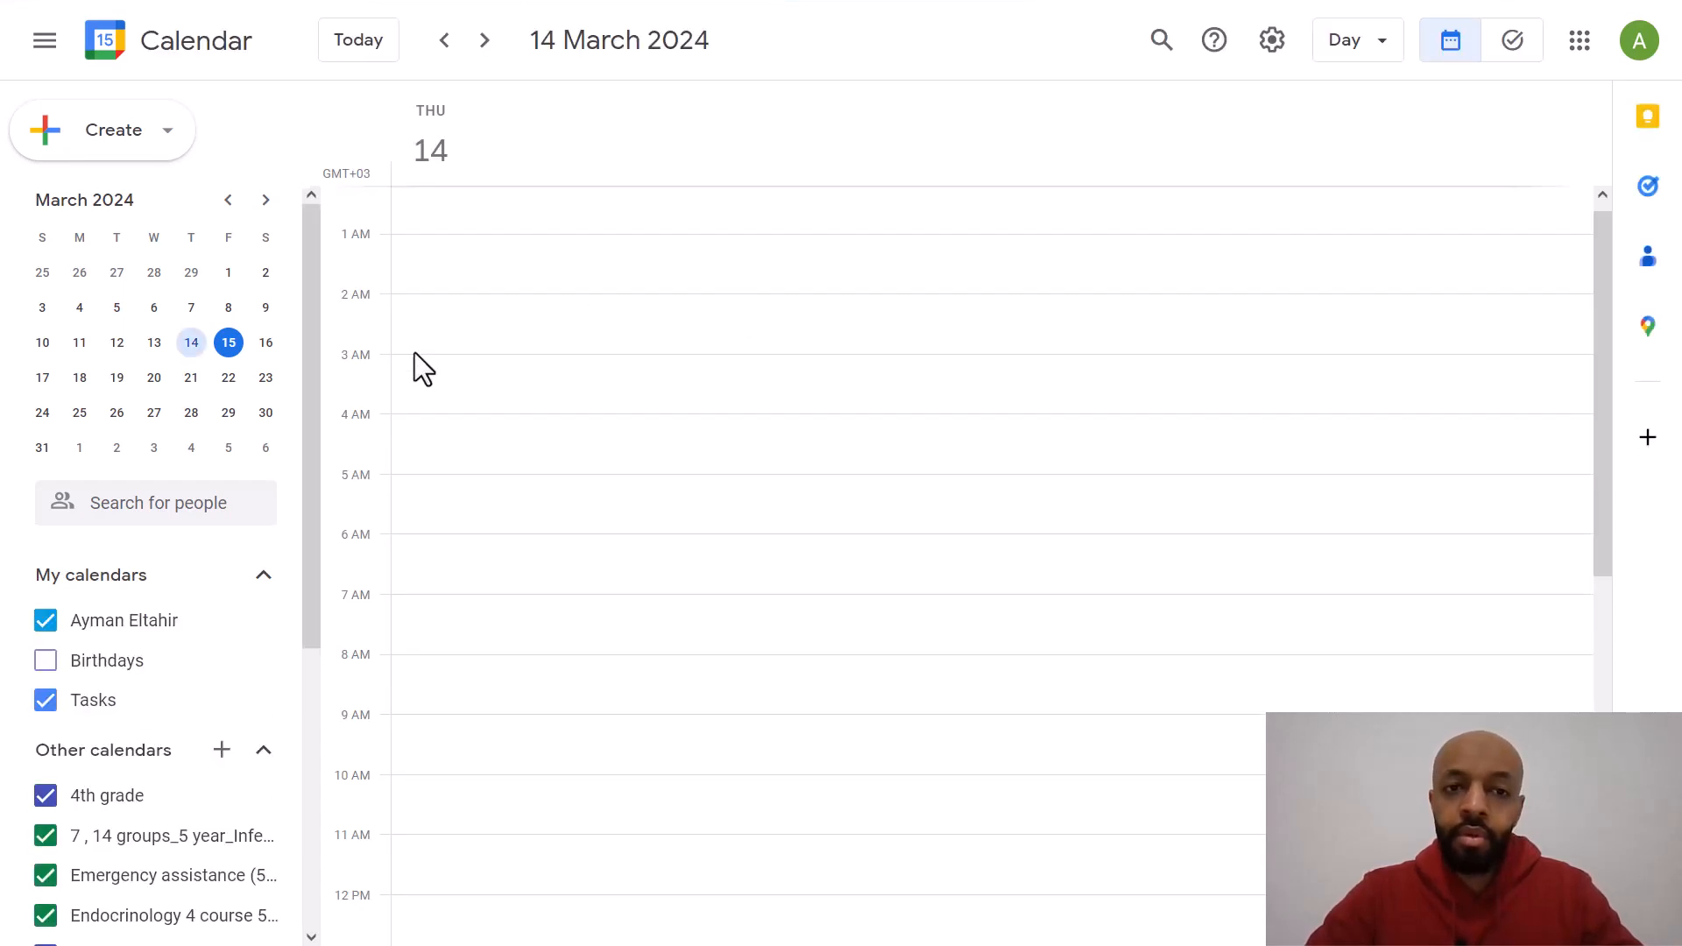
Step: Create a 1:00pm–2:00pm event on Thursday 14 March titled Lunch Break
left_click_drag(1604, 513, 1606, 706)
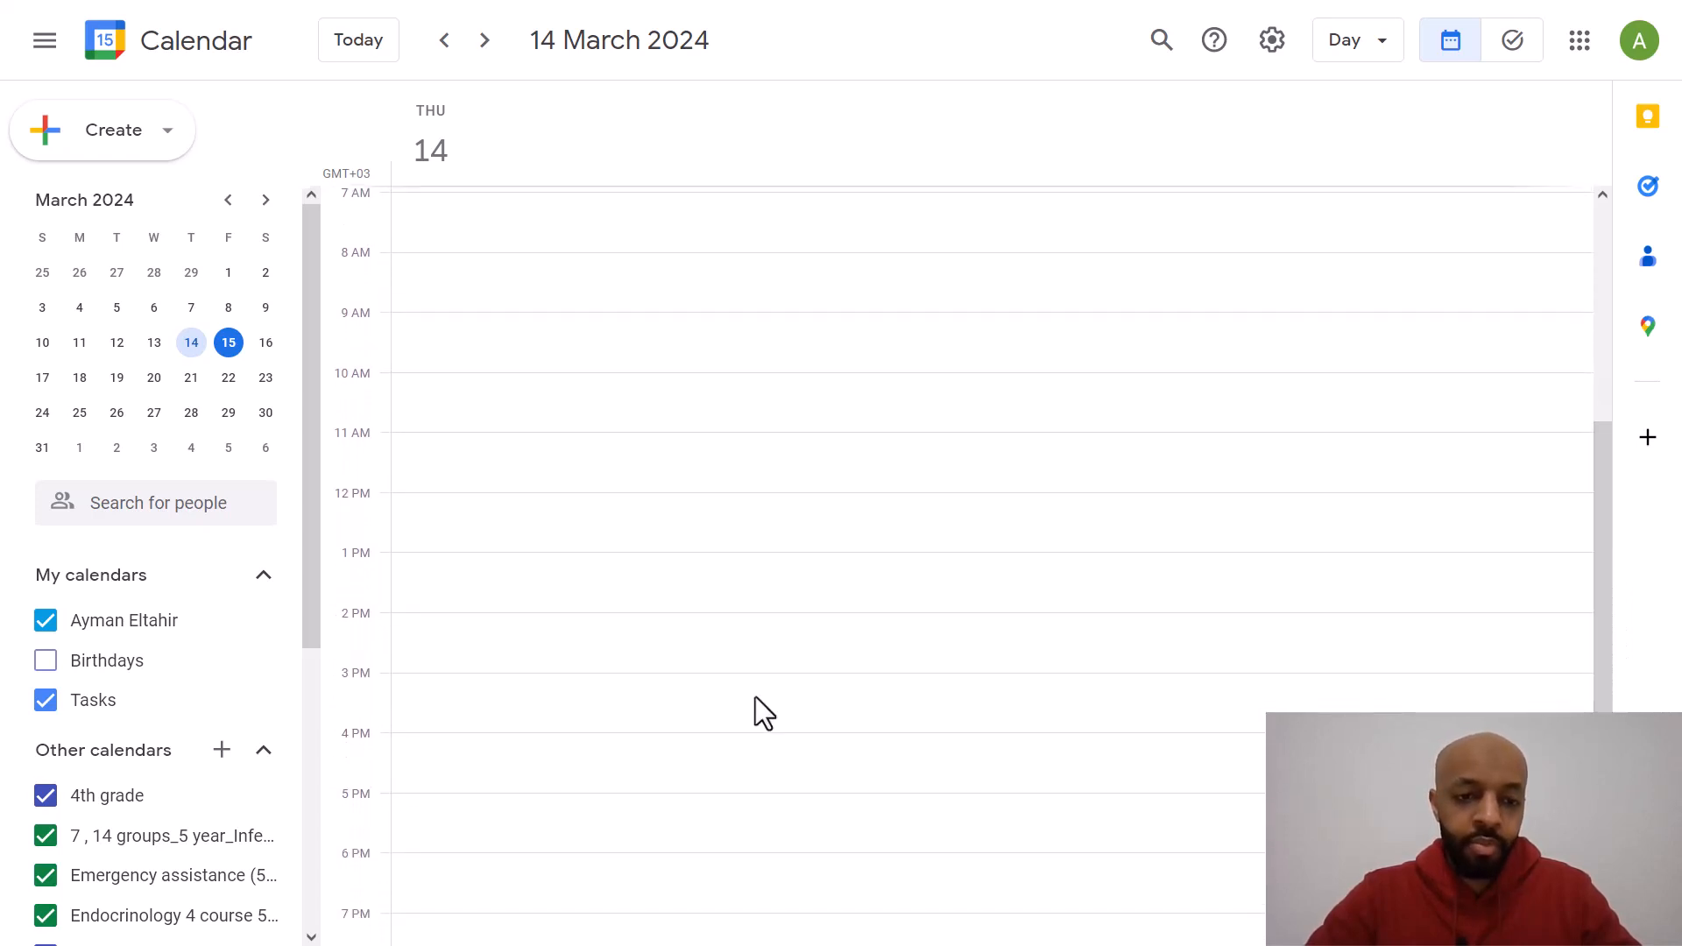
left_click(597, 560)
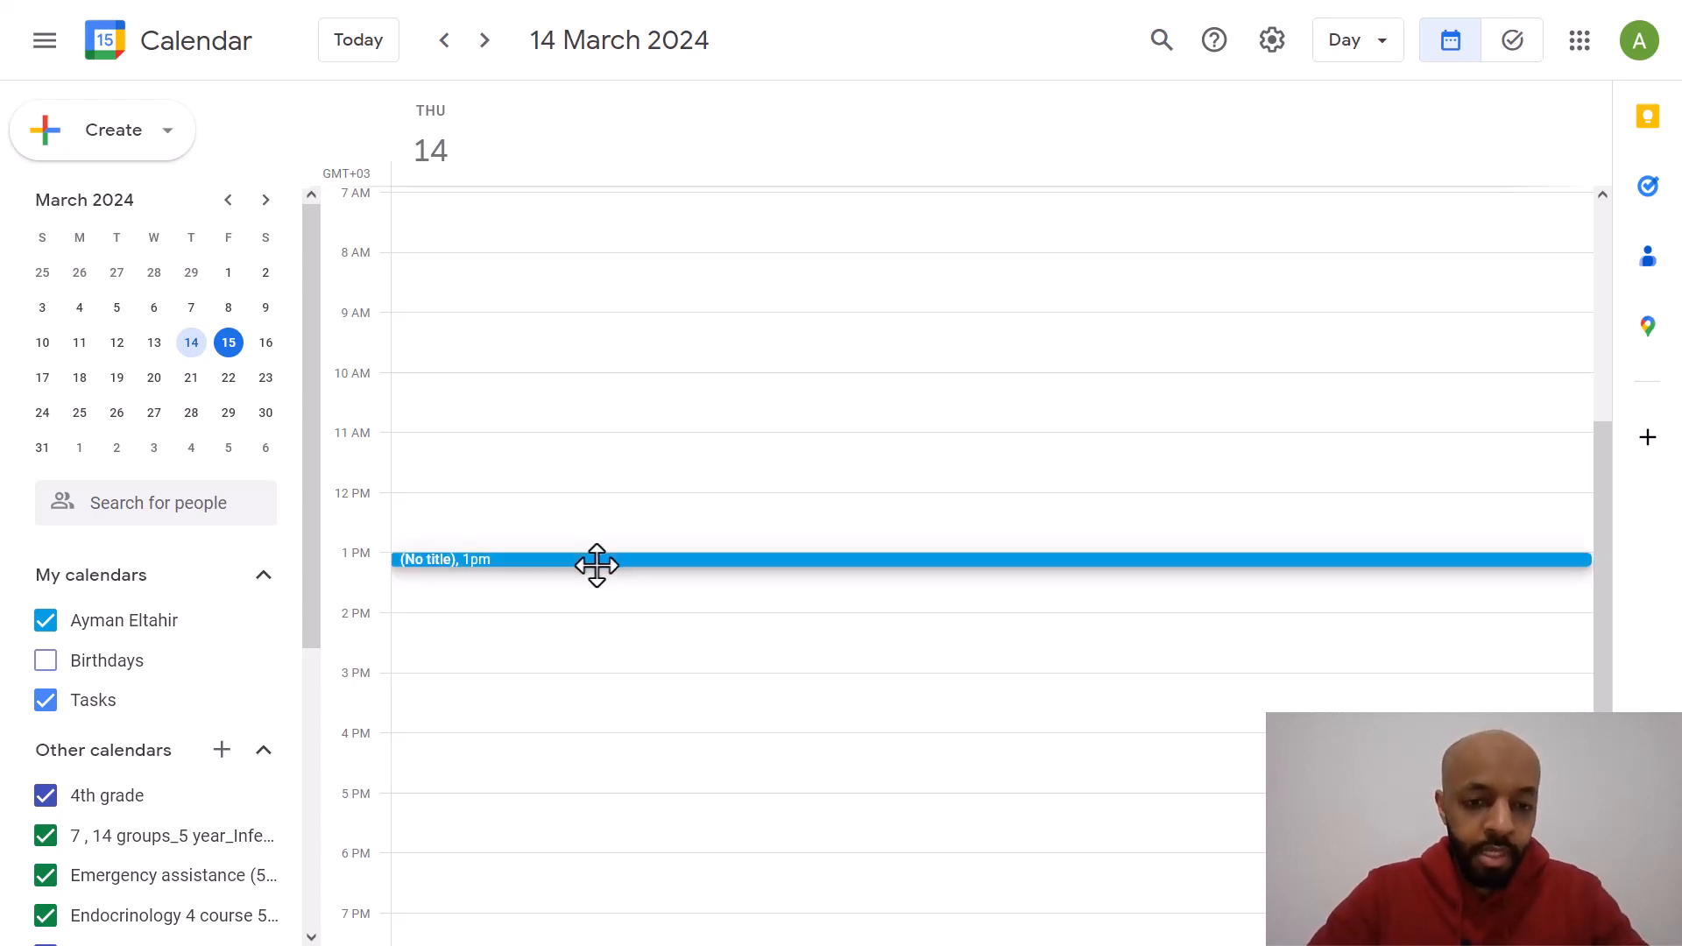
left_click_drag(596, 565, 590, 604)
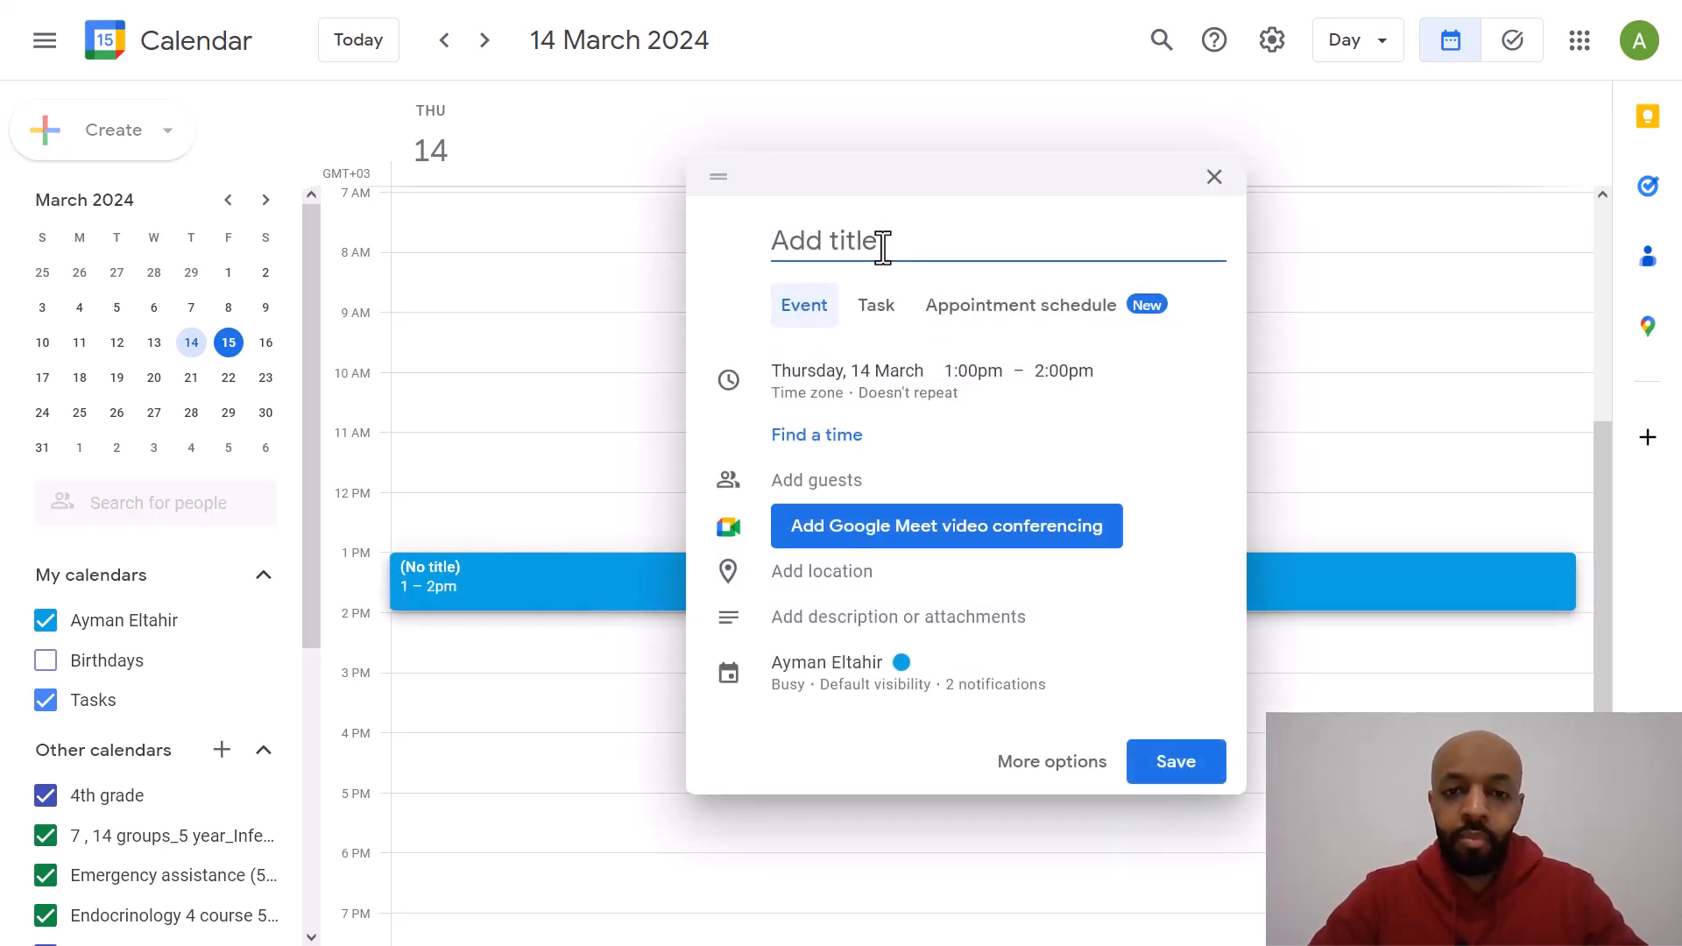
type("Luj")
key("BackSpace")
type("nch ")
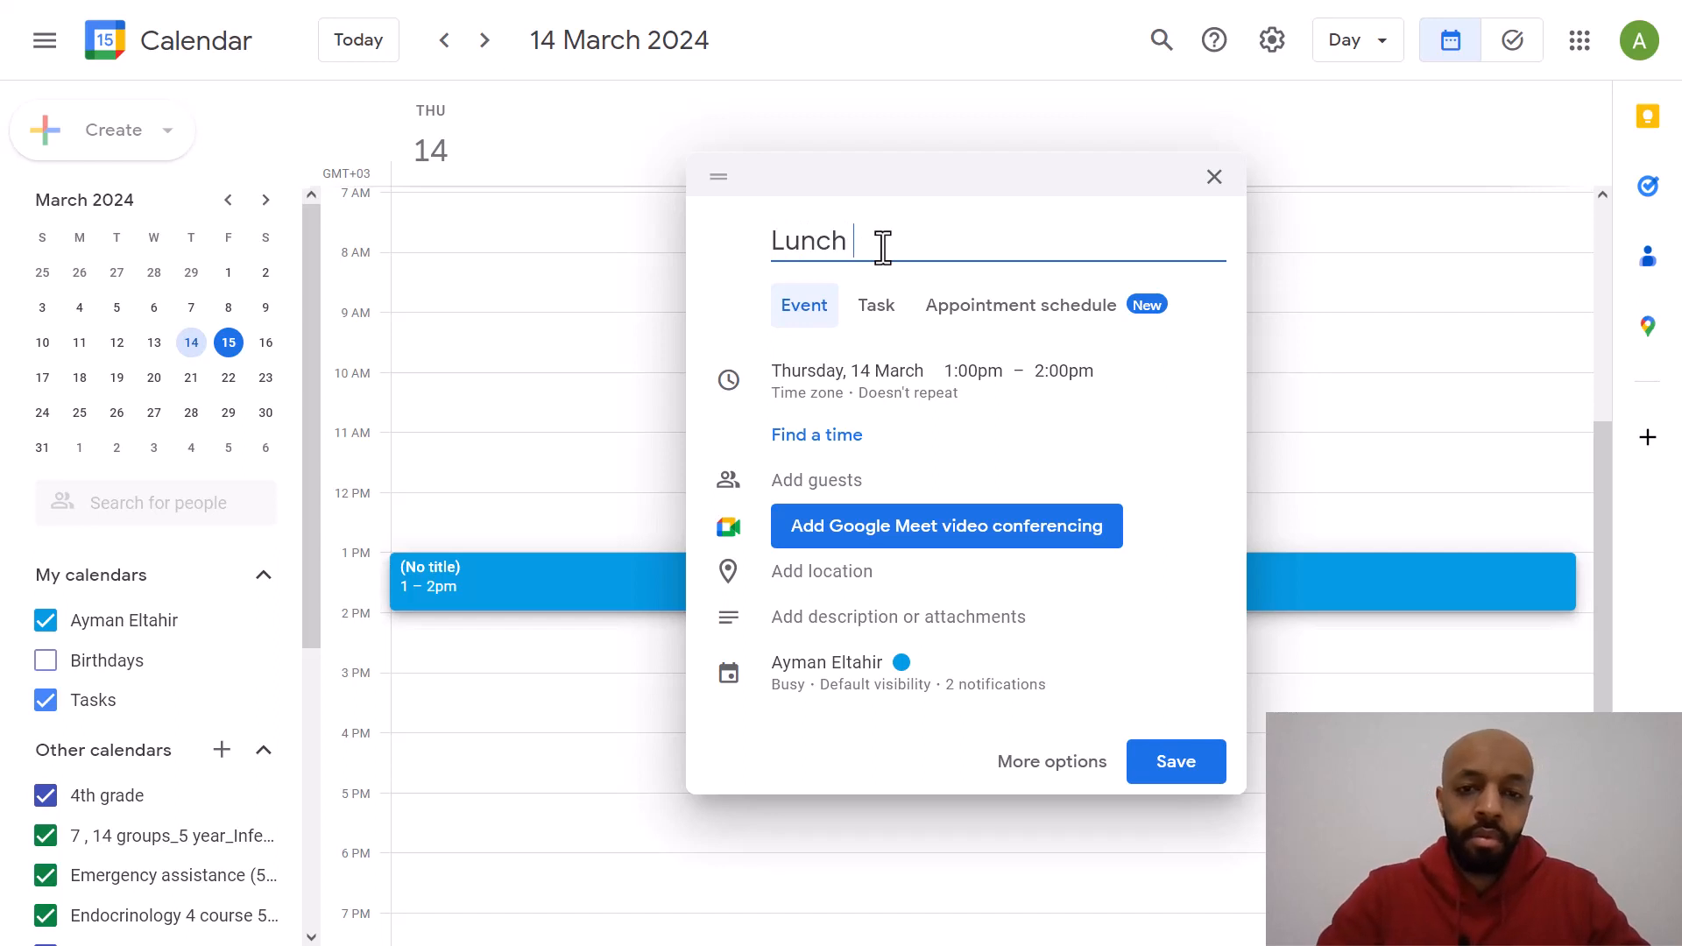
type("Break")
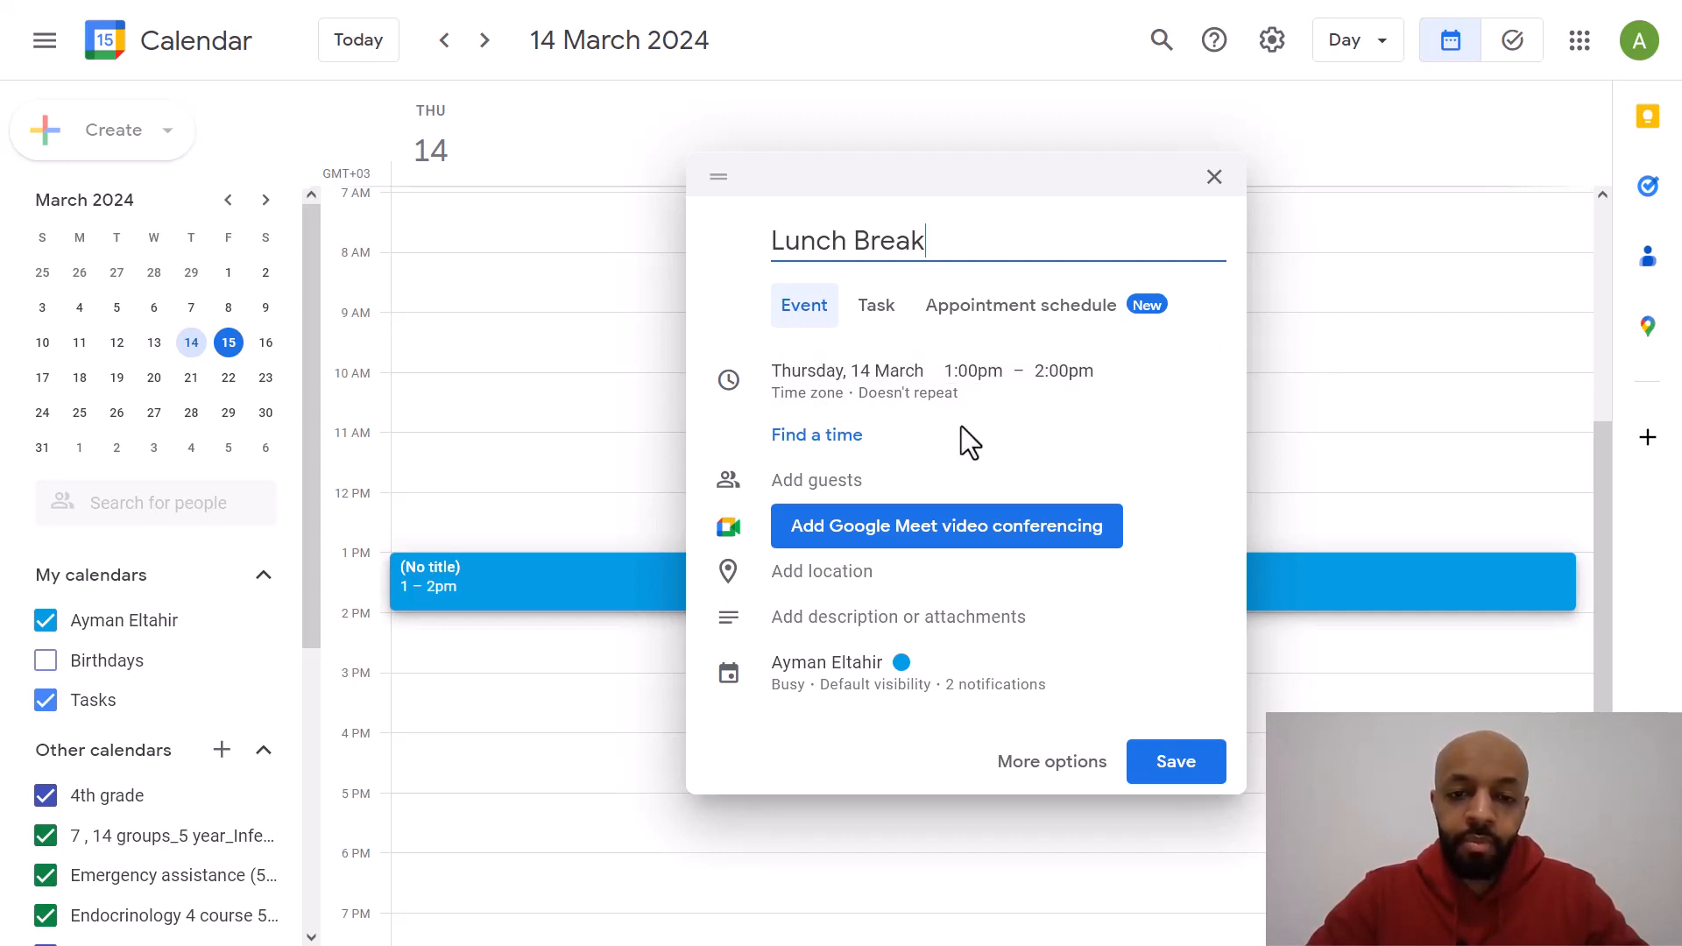
Step: Open the event's full options and set Lunch Break to repeat every weekday (Monday to Friday)
left_click(1046, 762)
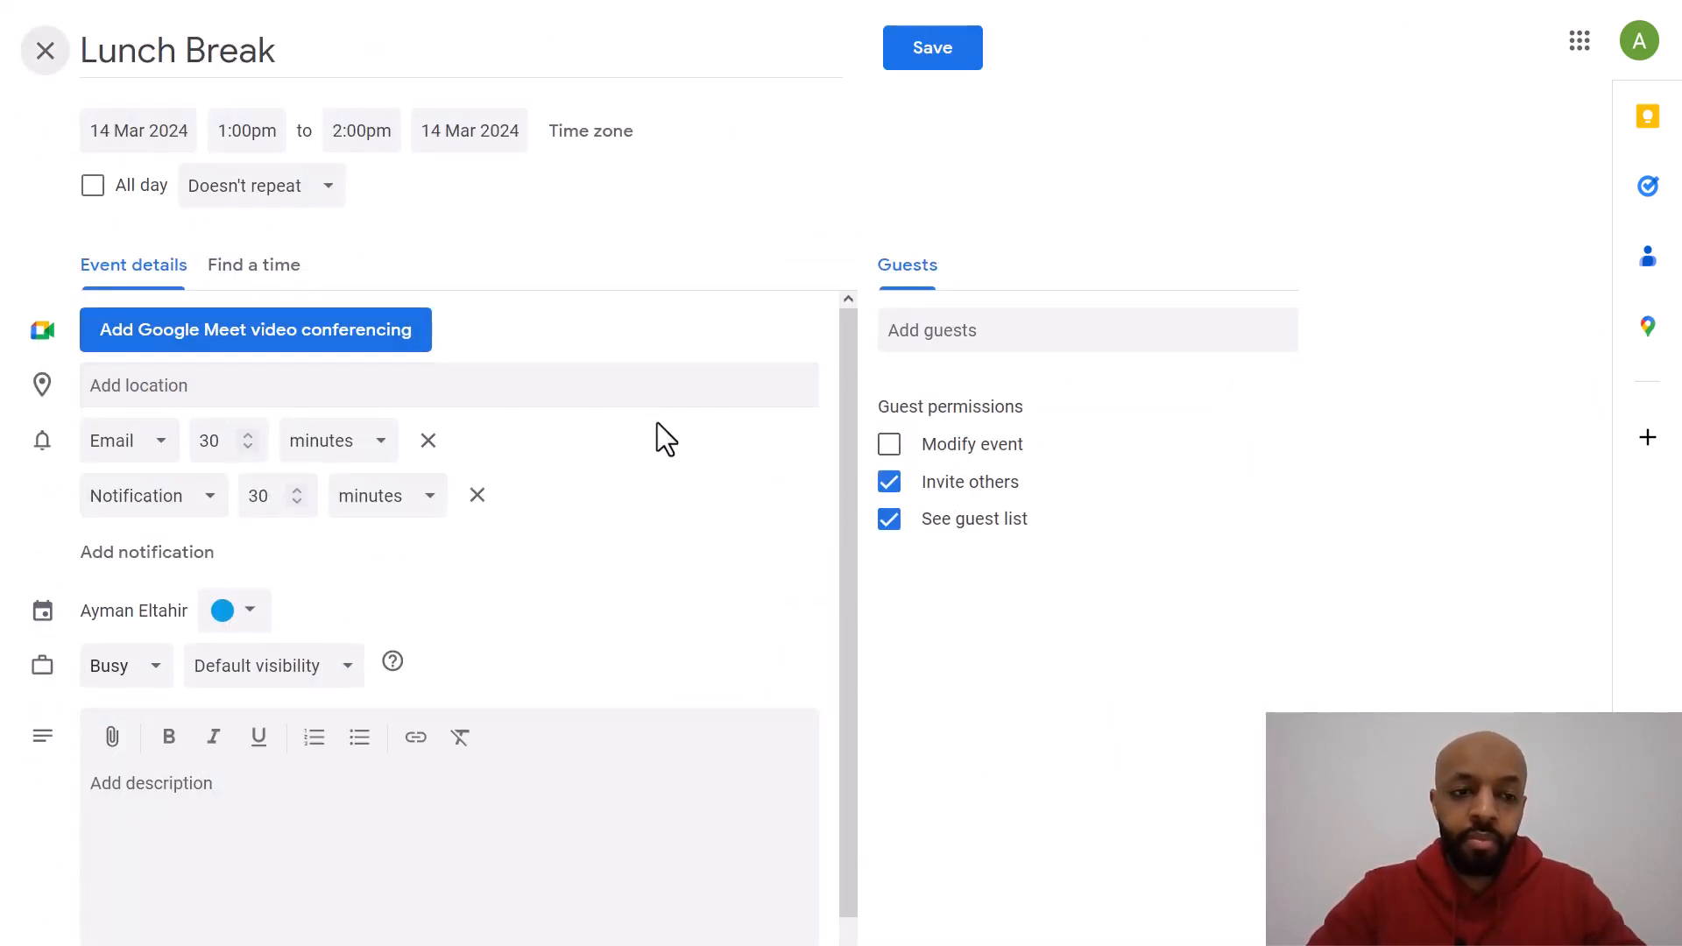
left_click(258, 186)
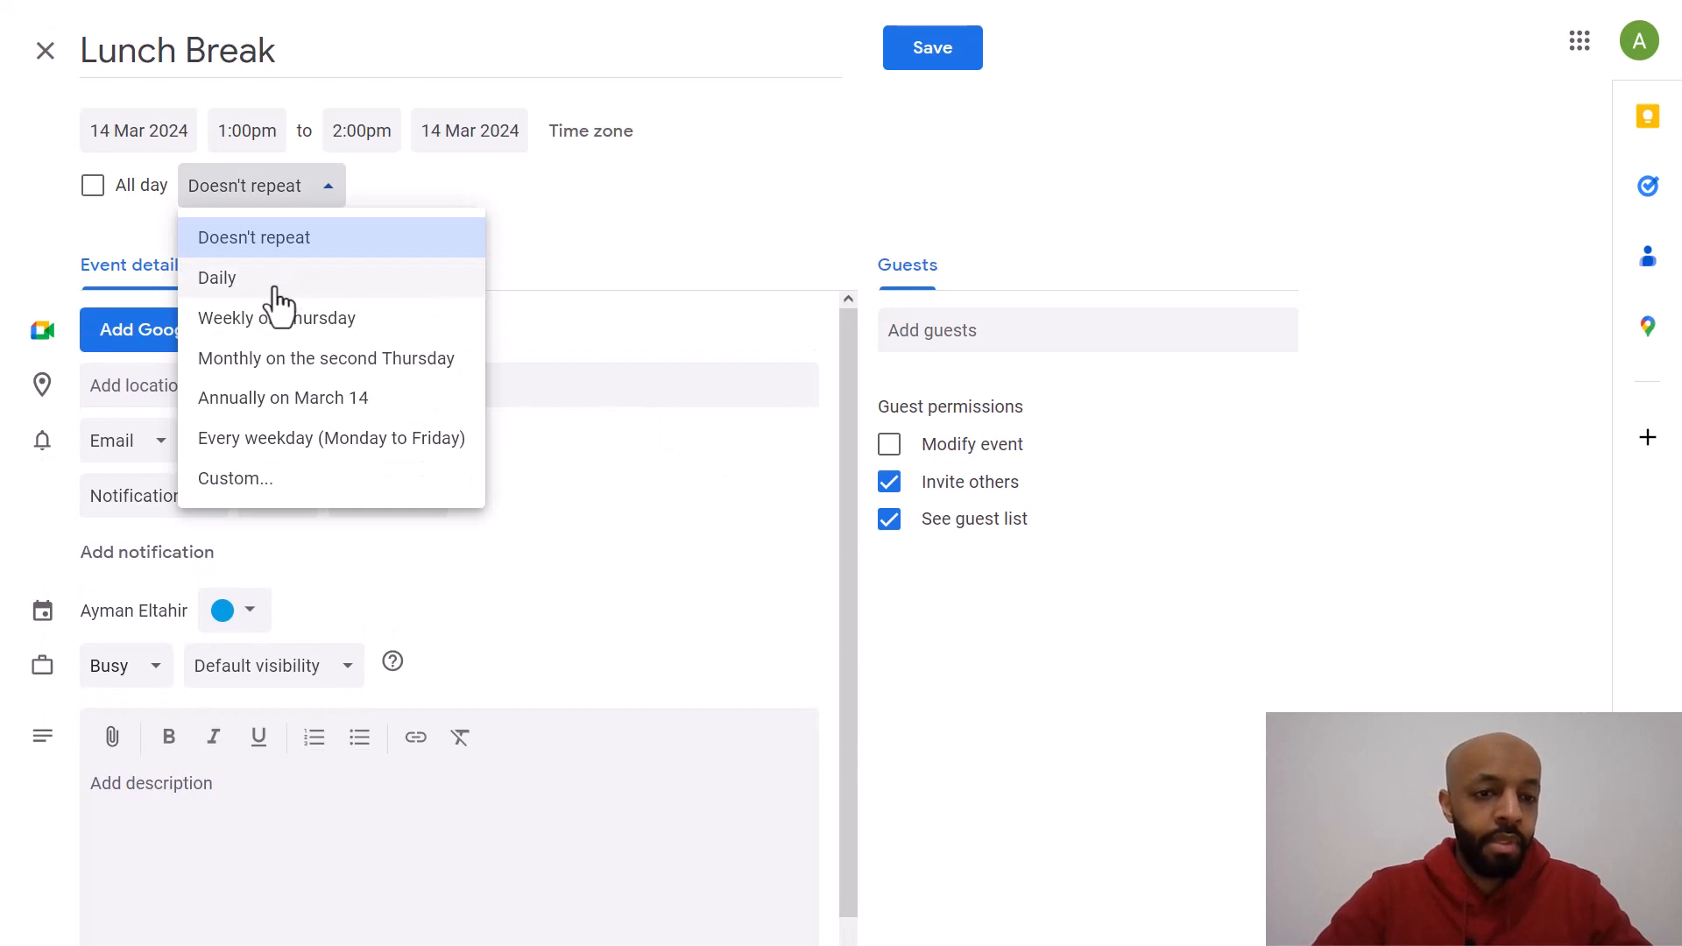
left_click(287, 440)
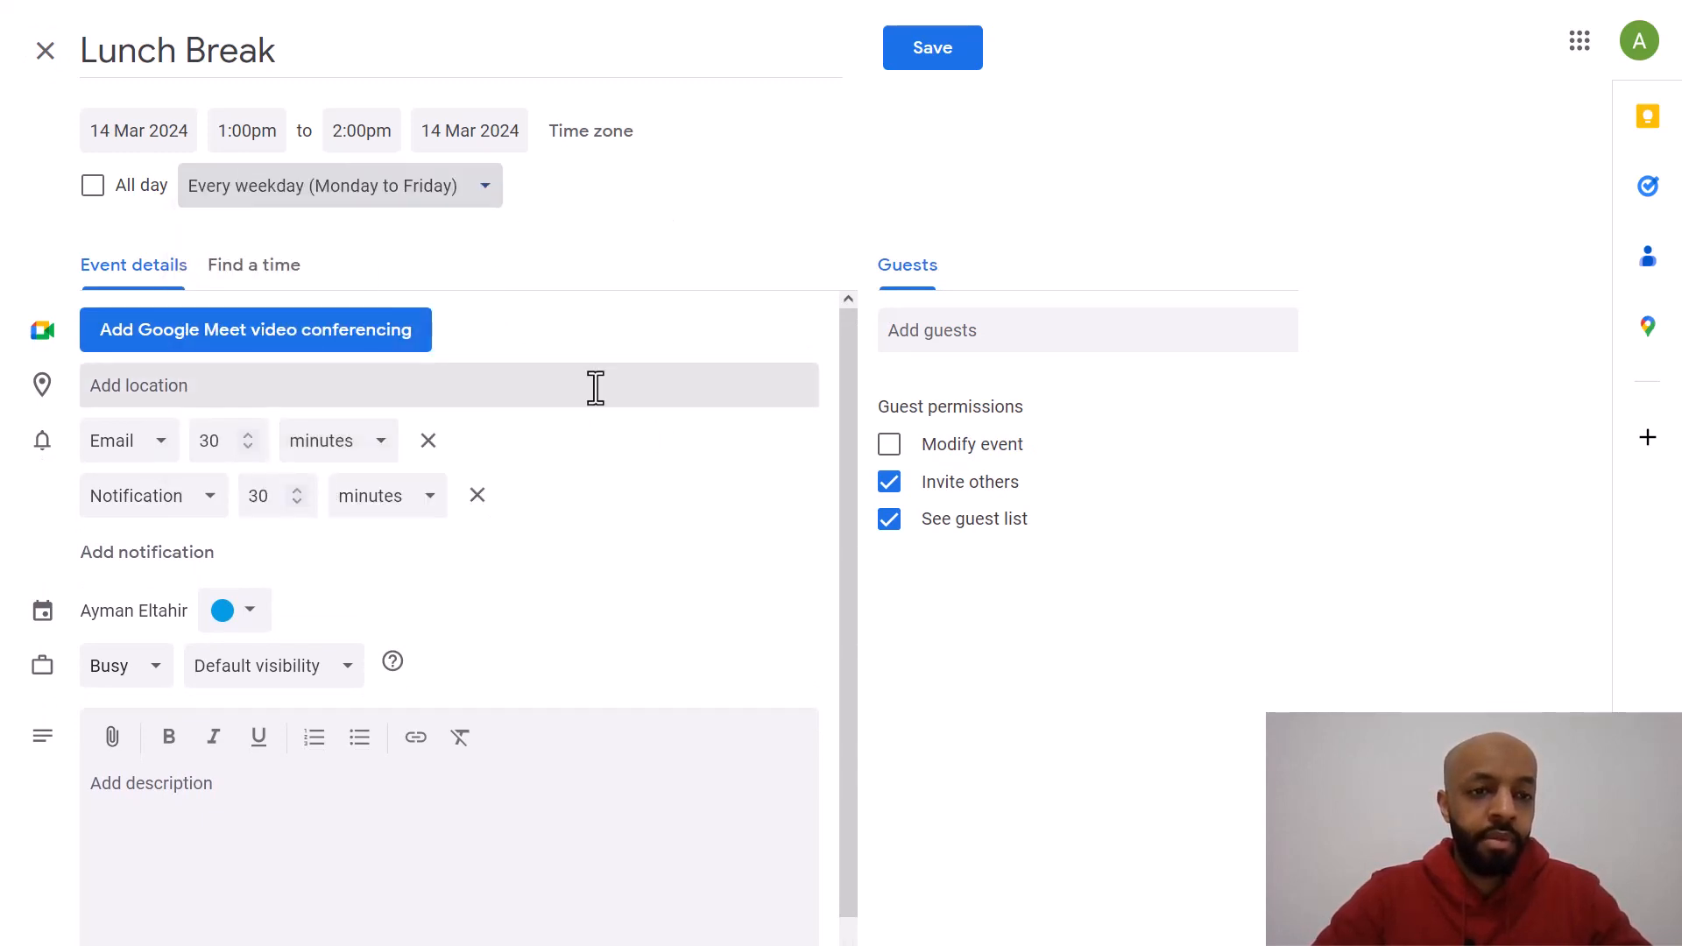
scroll(351, 526, "down", 1)
mouse_move(956, 30)
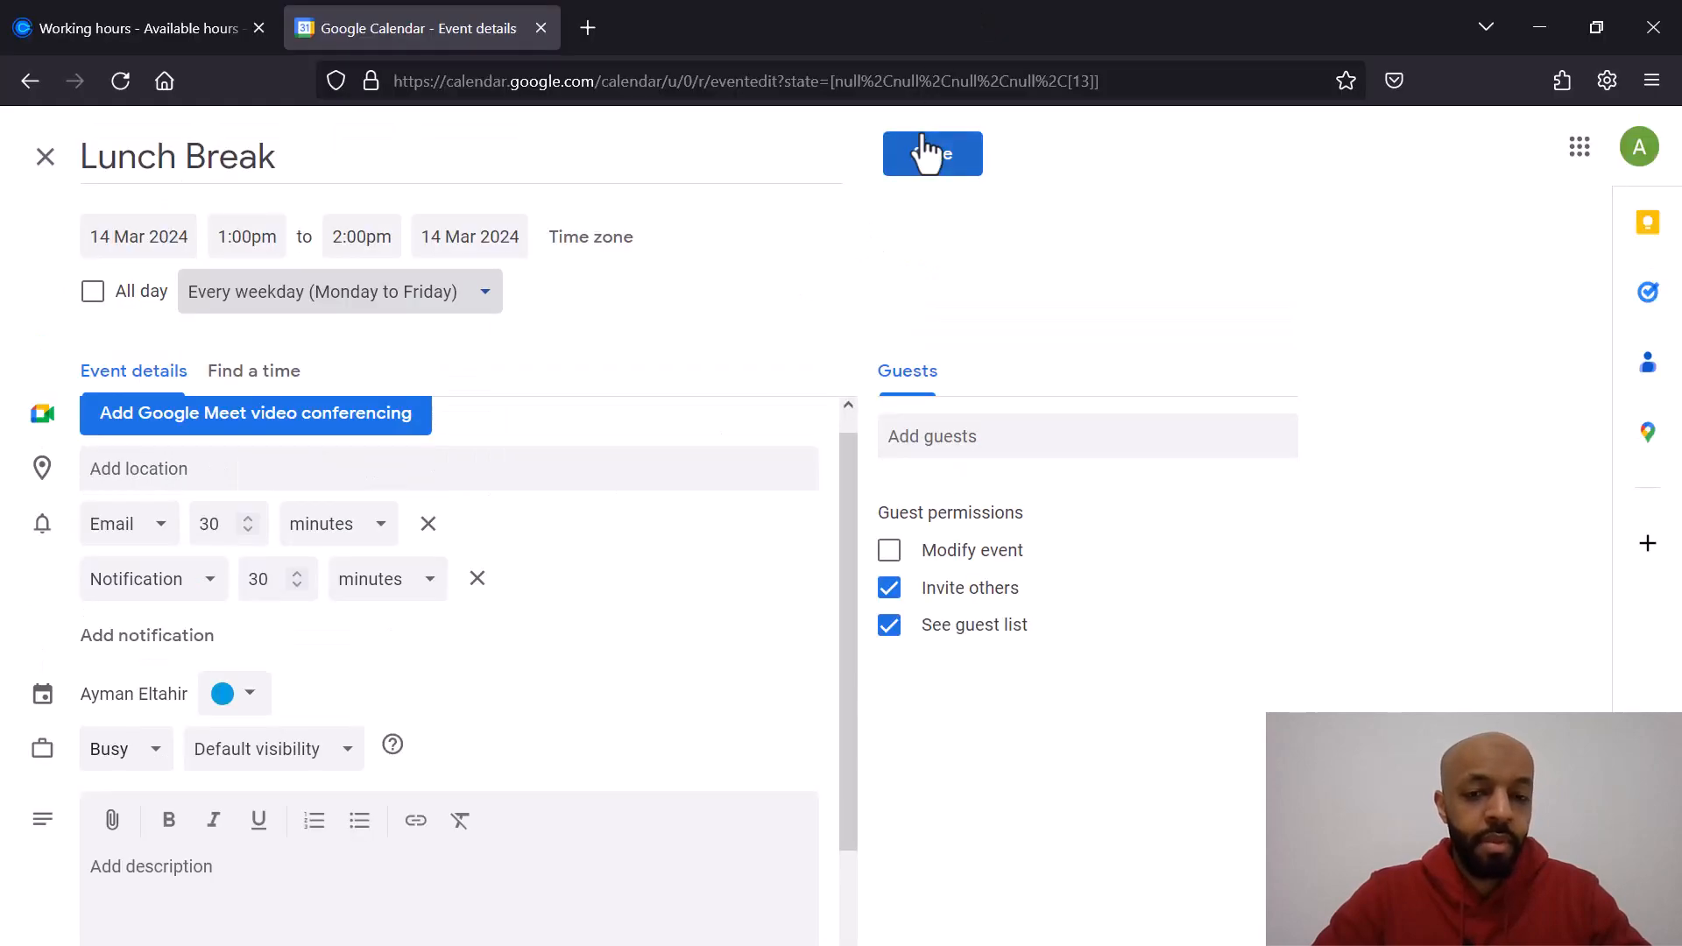
Step: Save the recurring Lunch Break event and switch the calendar to month view
left_click(926, 169)
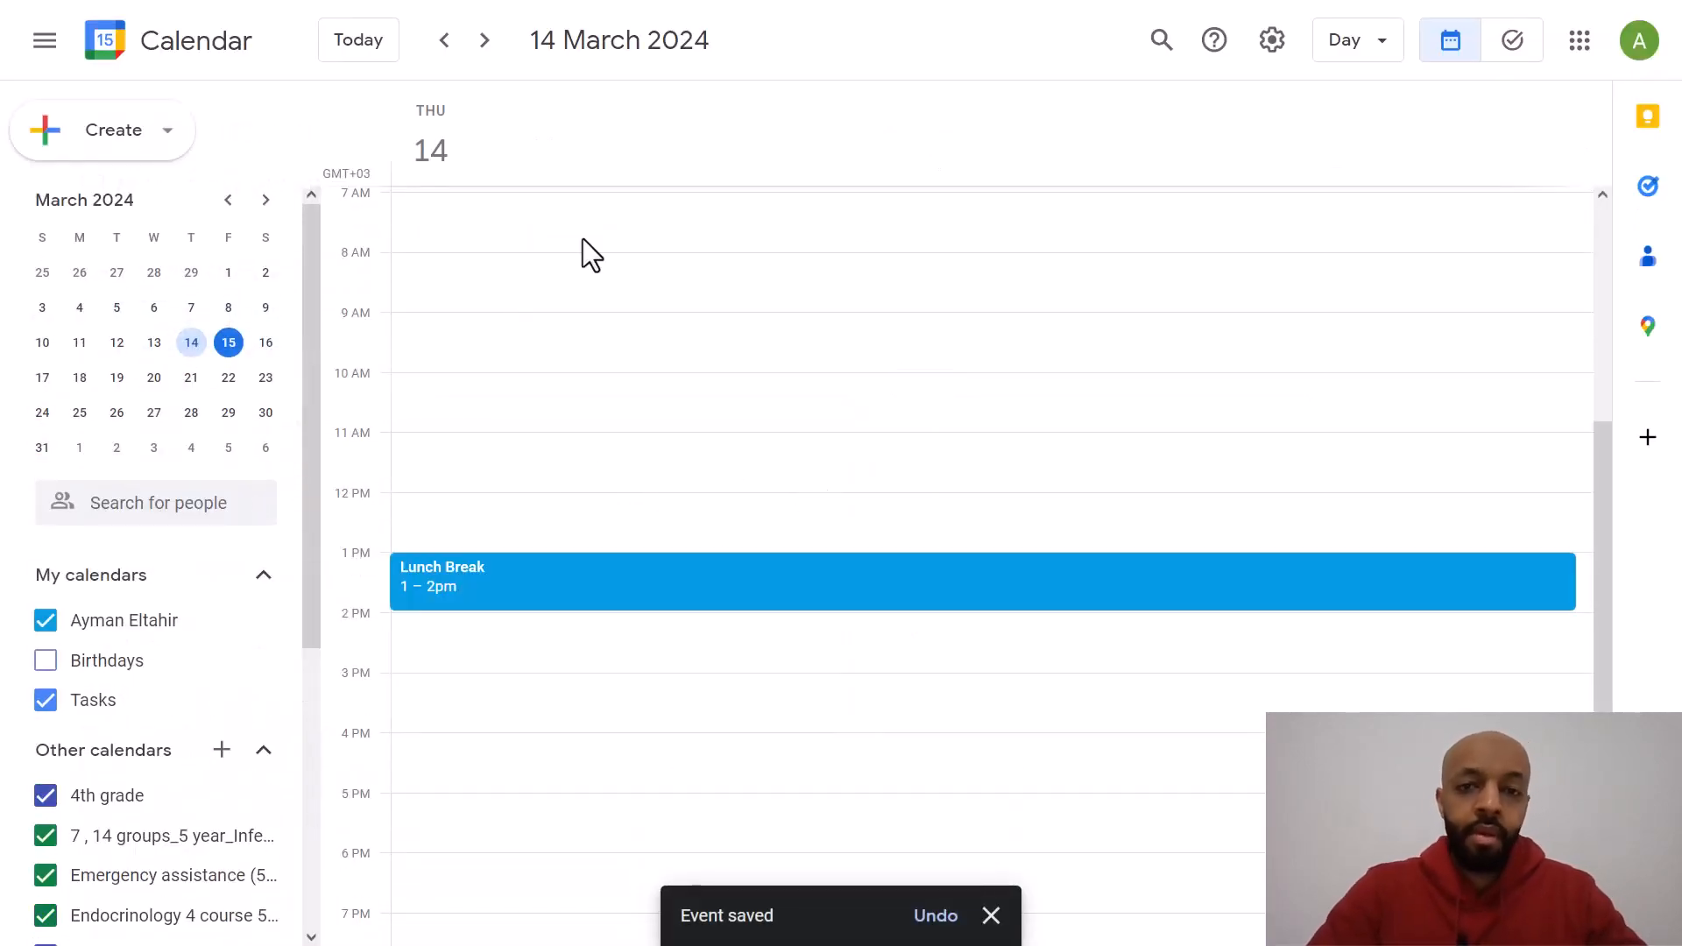
left_click(383, 63)
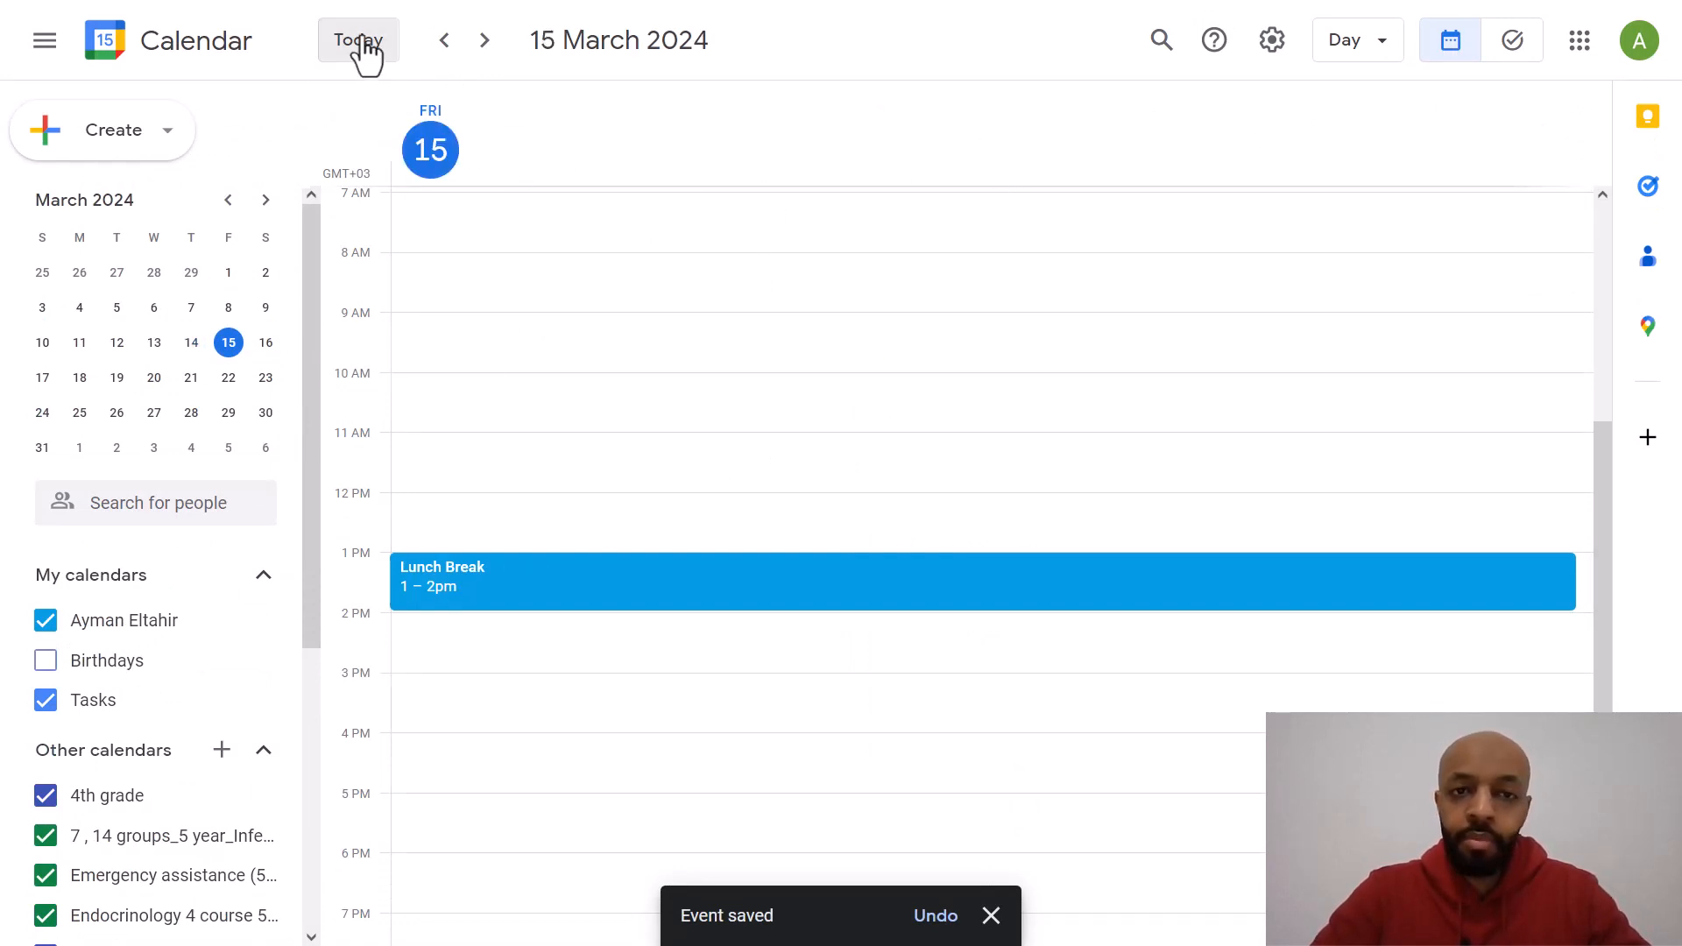
key("w")
left_click(1354, 51)
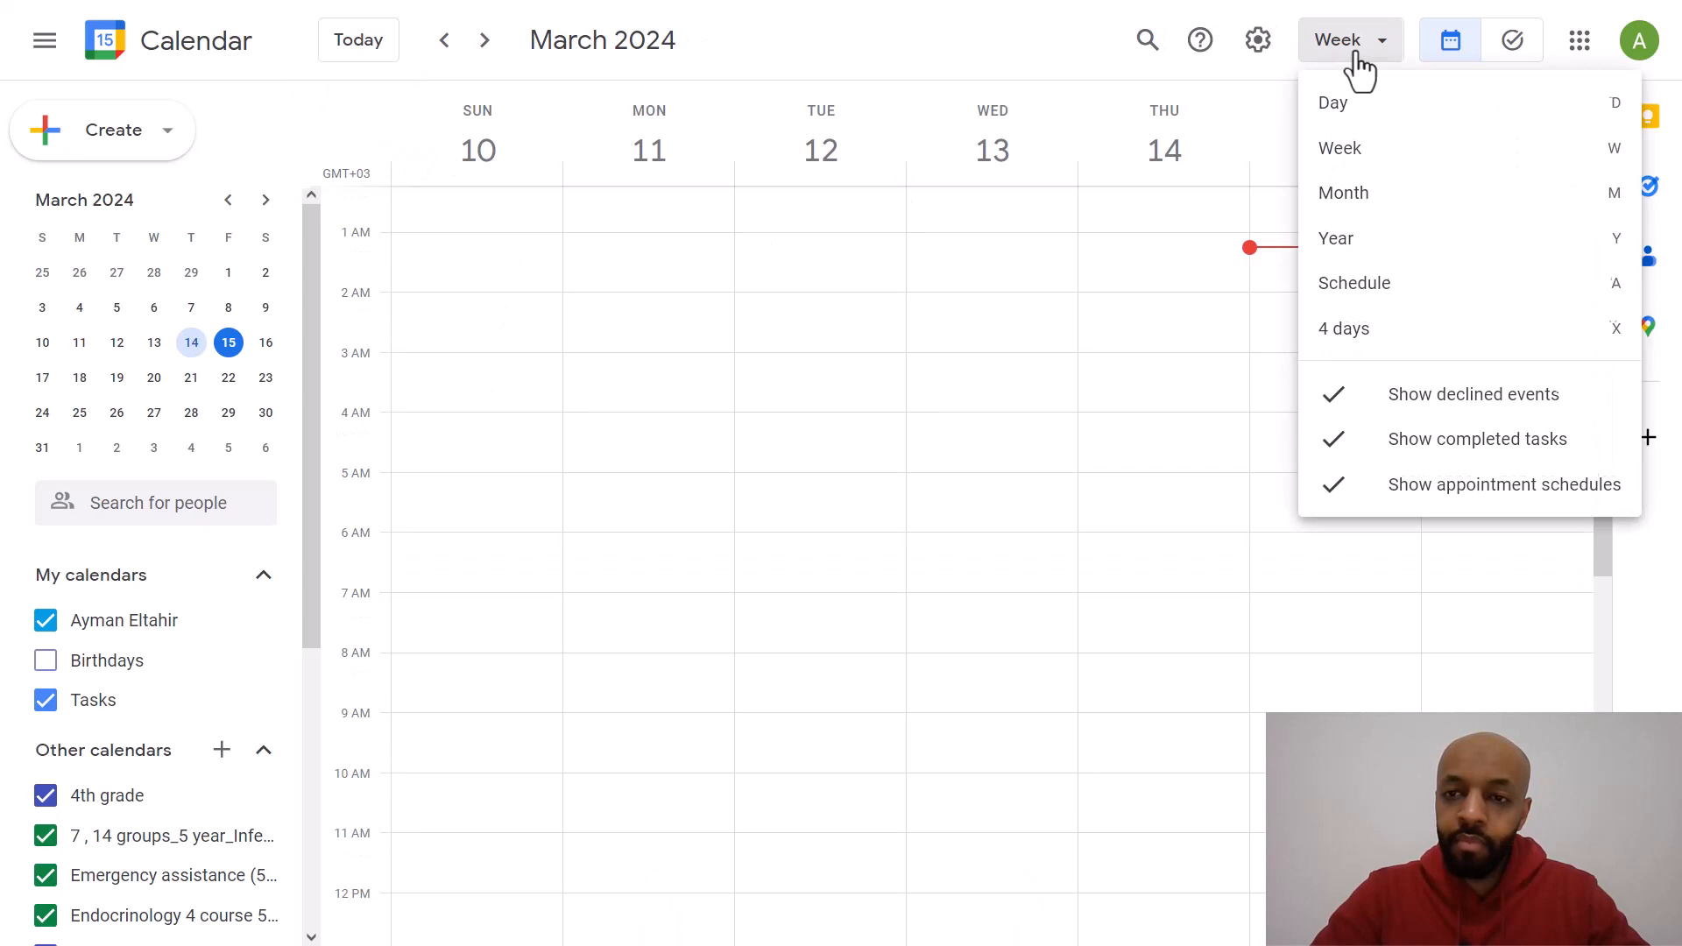
left_click(1340, 197)
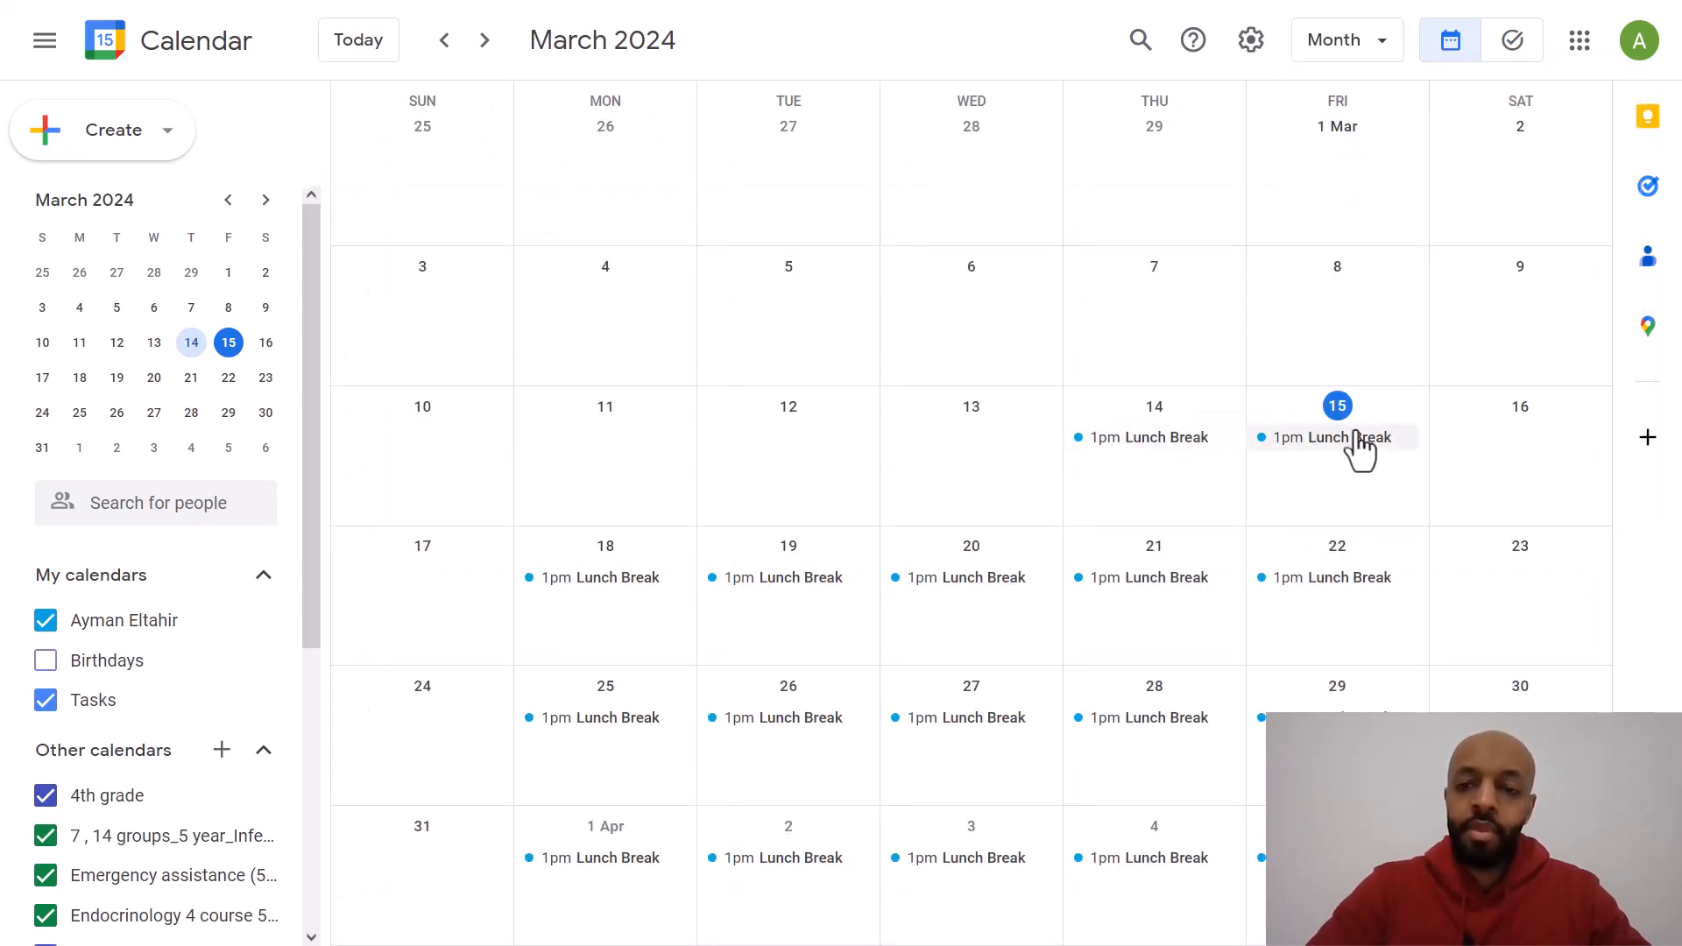
Step: Start a new One-on-One event type in Calendly, keeping yourself as the host
scroll(1137, 638, "down", 1)
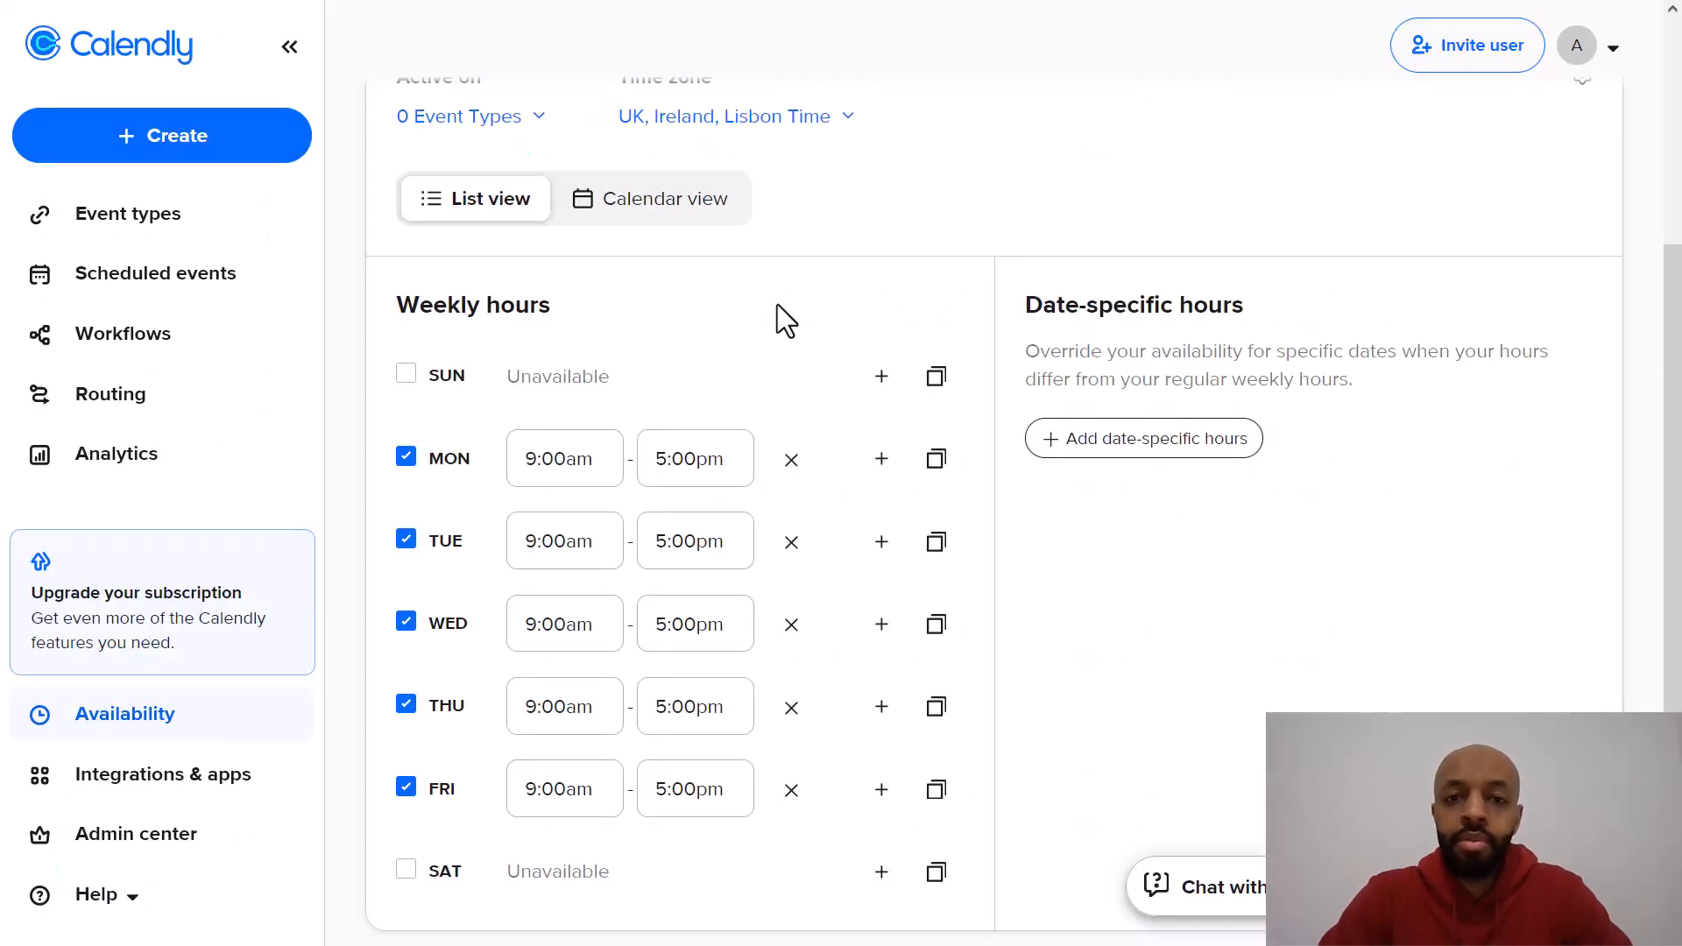
left_click(261, 244)
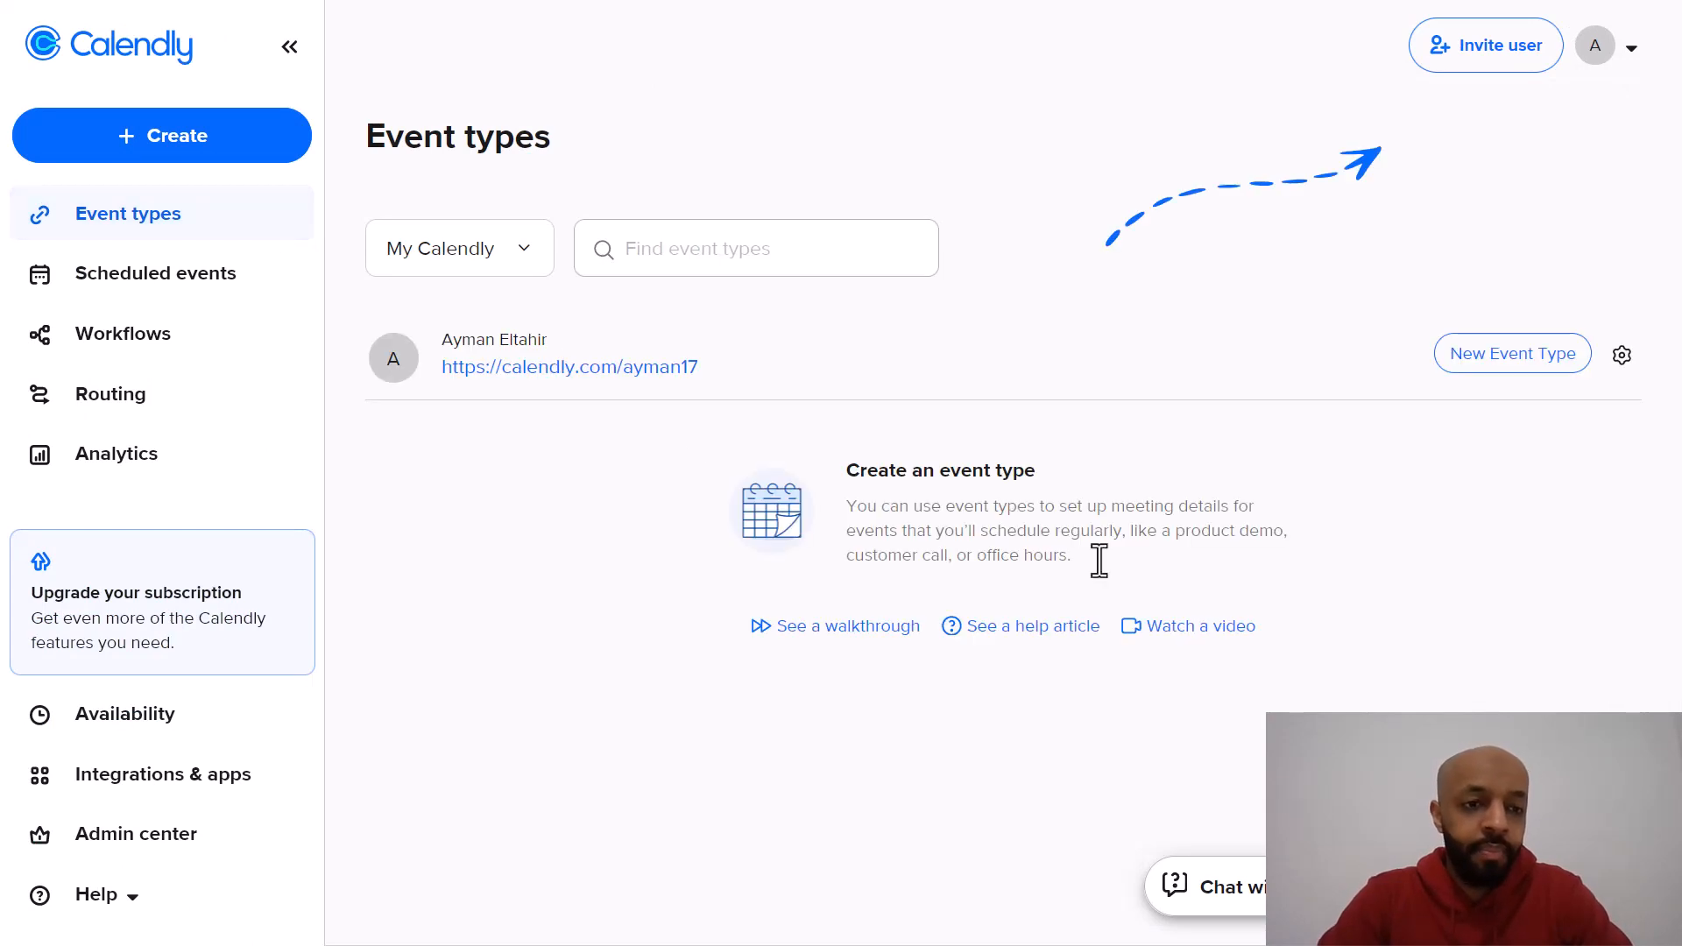
left_click(1490, 359)
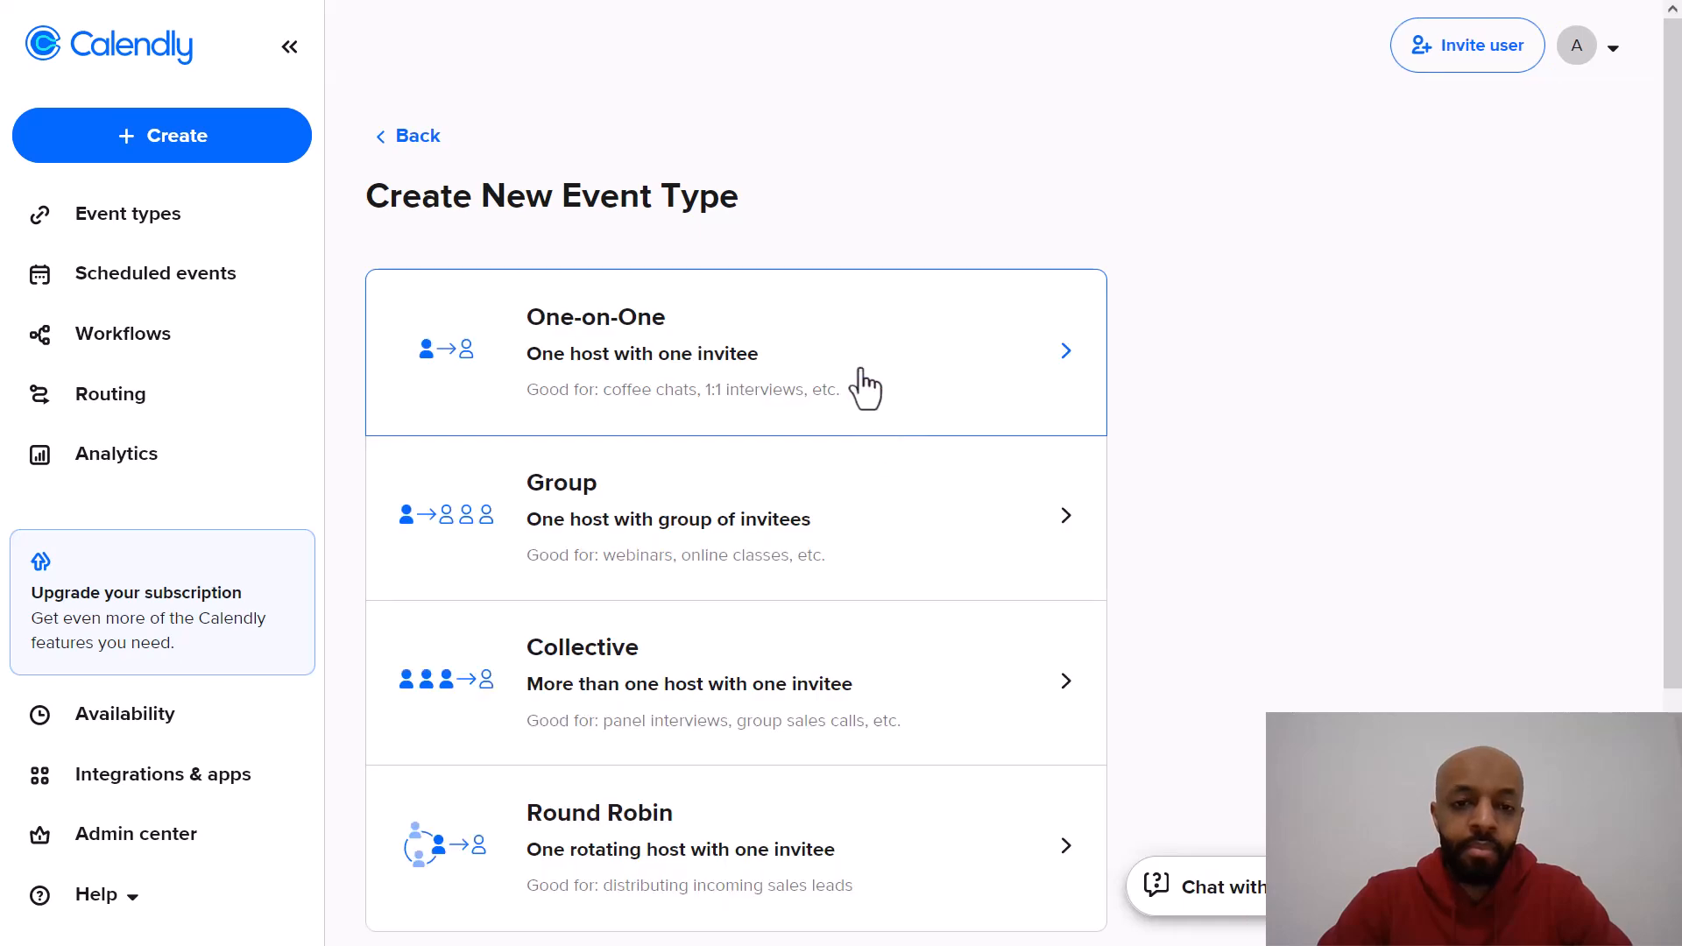
left_click(931, 383)
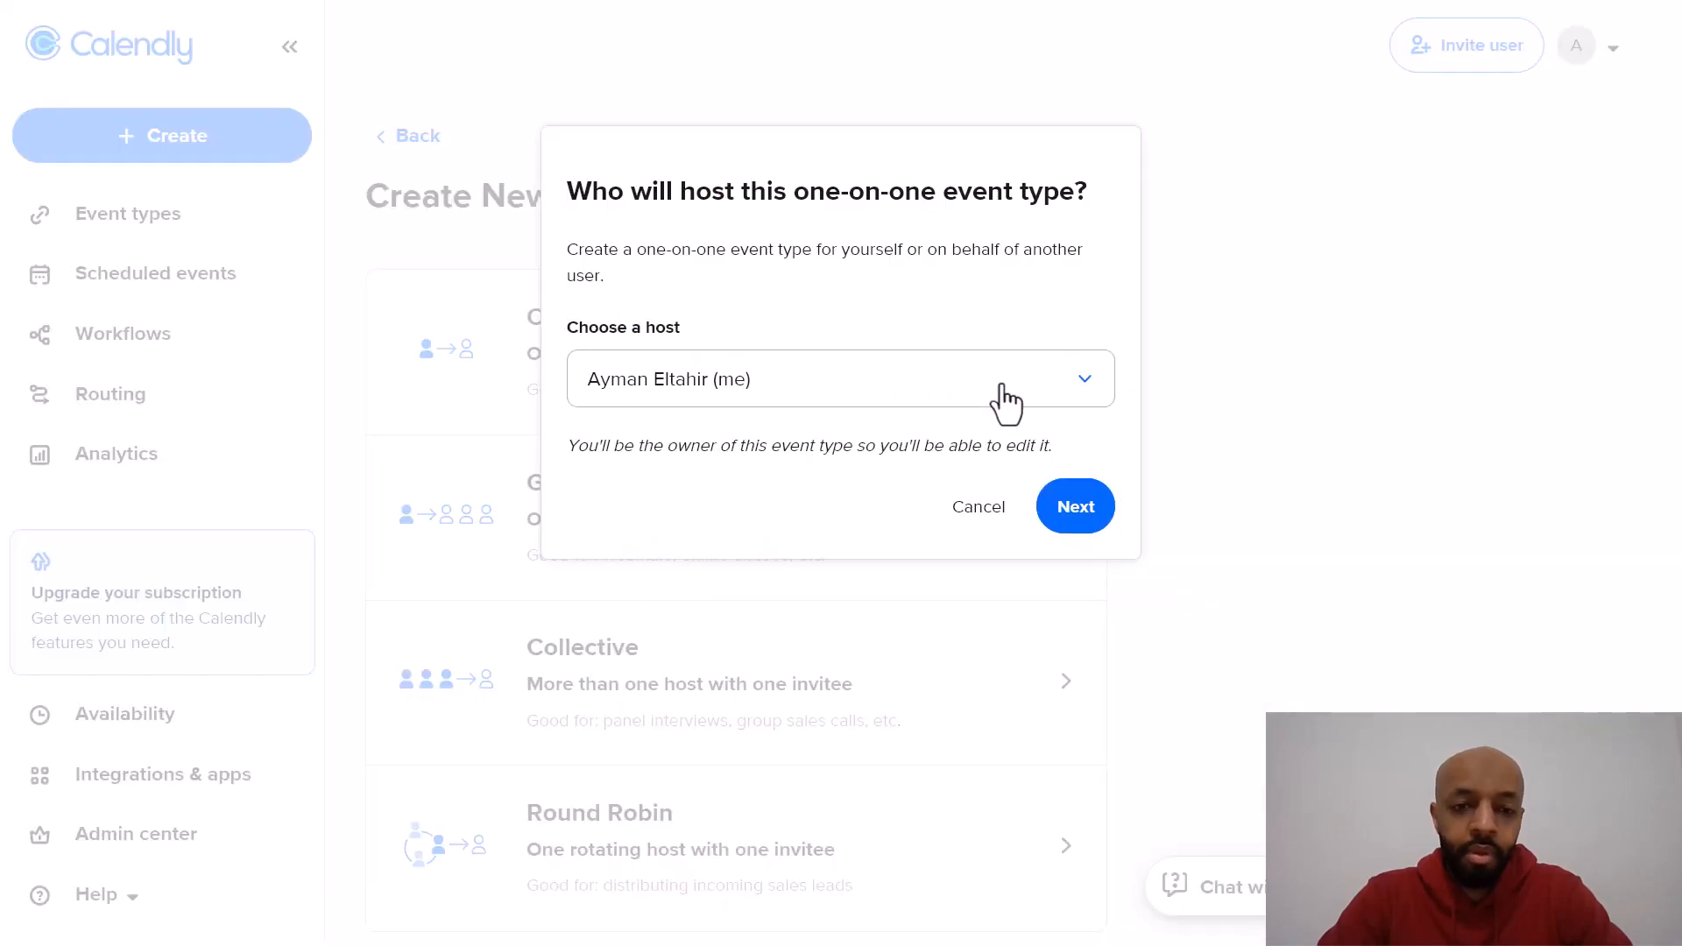
left_click(1076, 503)
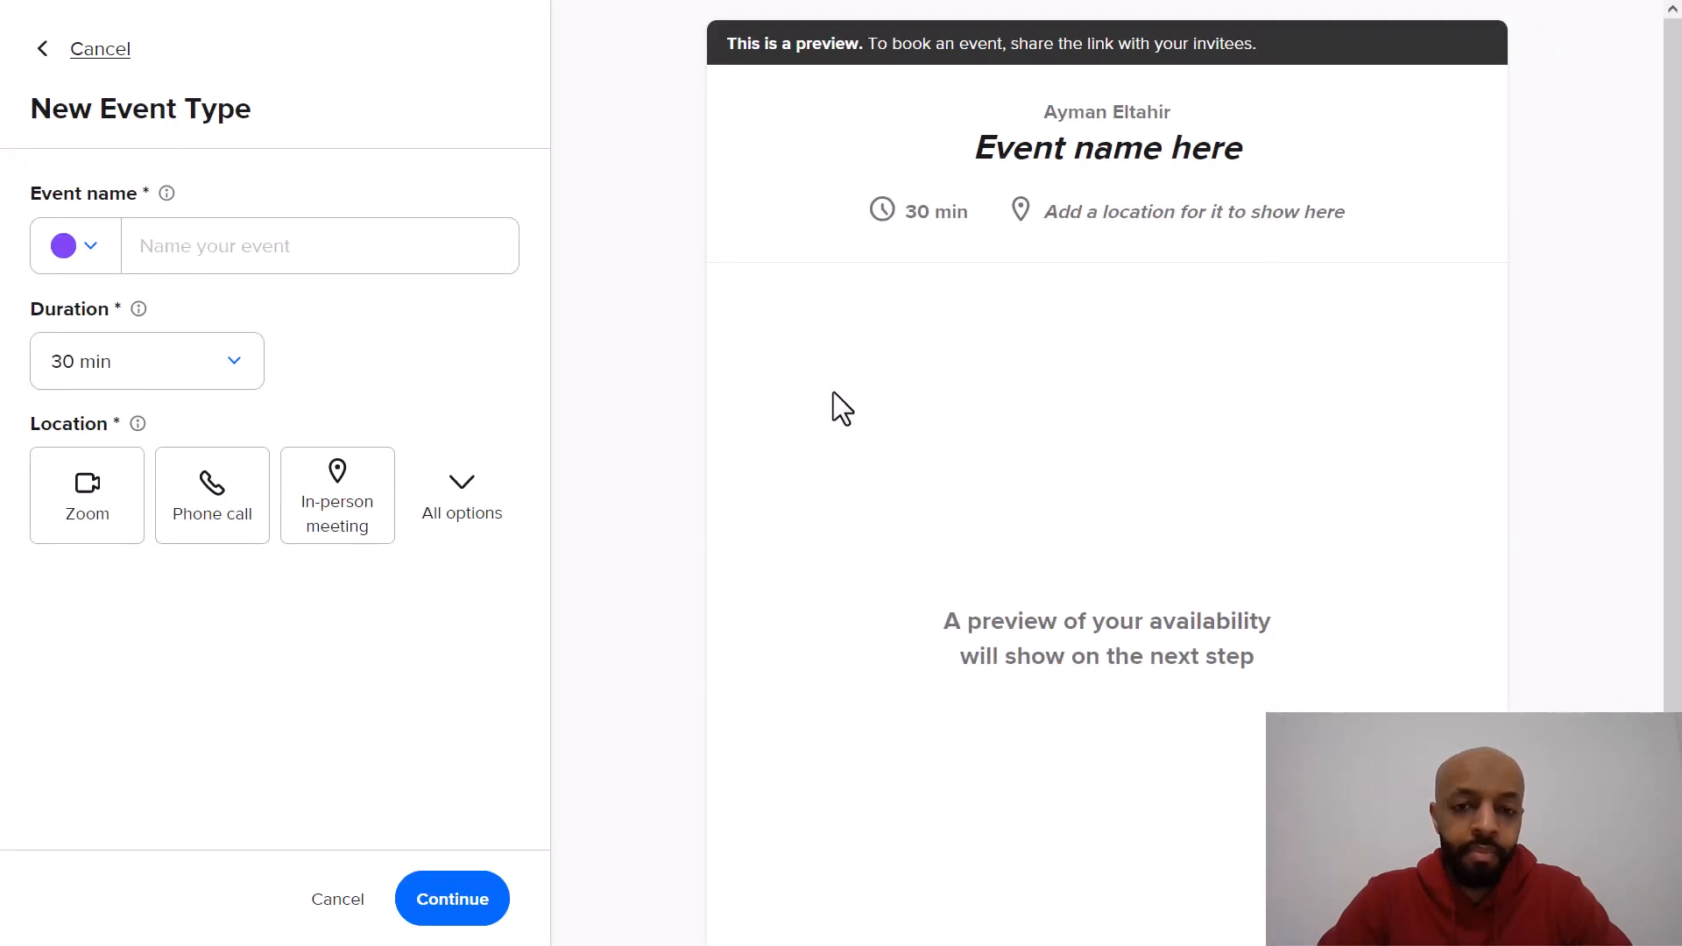
Step: Name the event type Painting Estimate and set its duration to 45 min
left_click(383, 247)
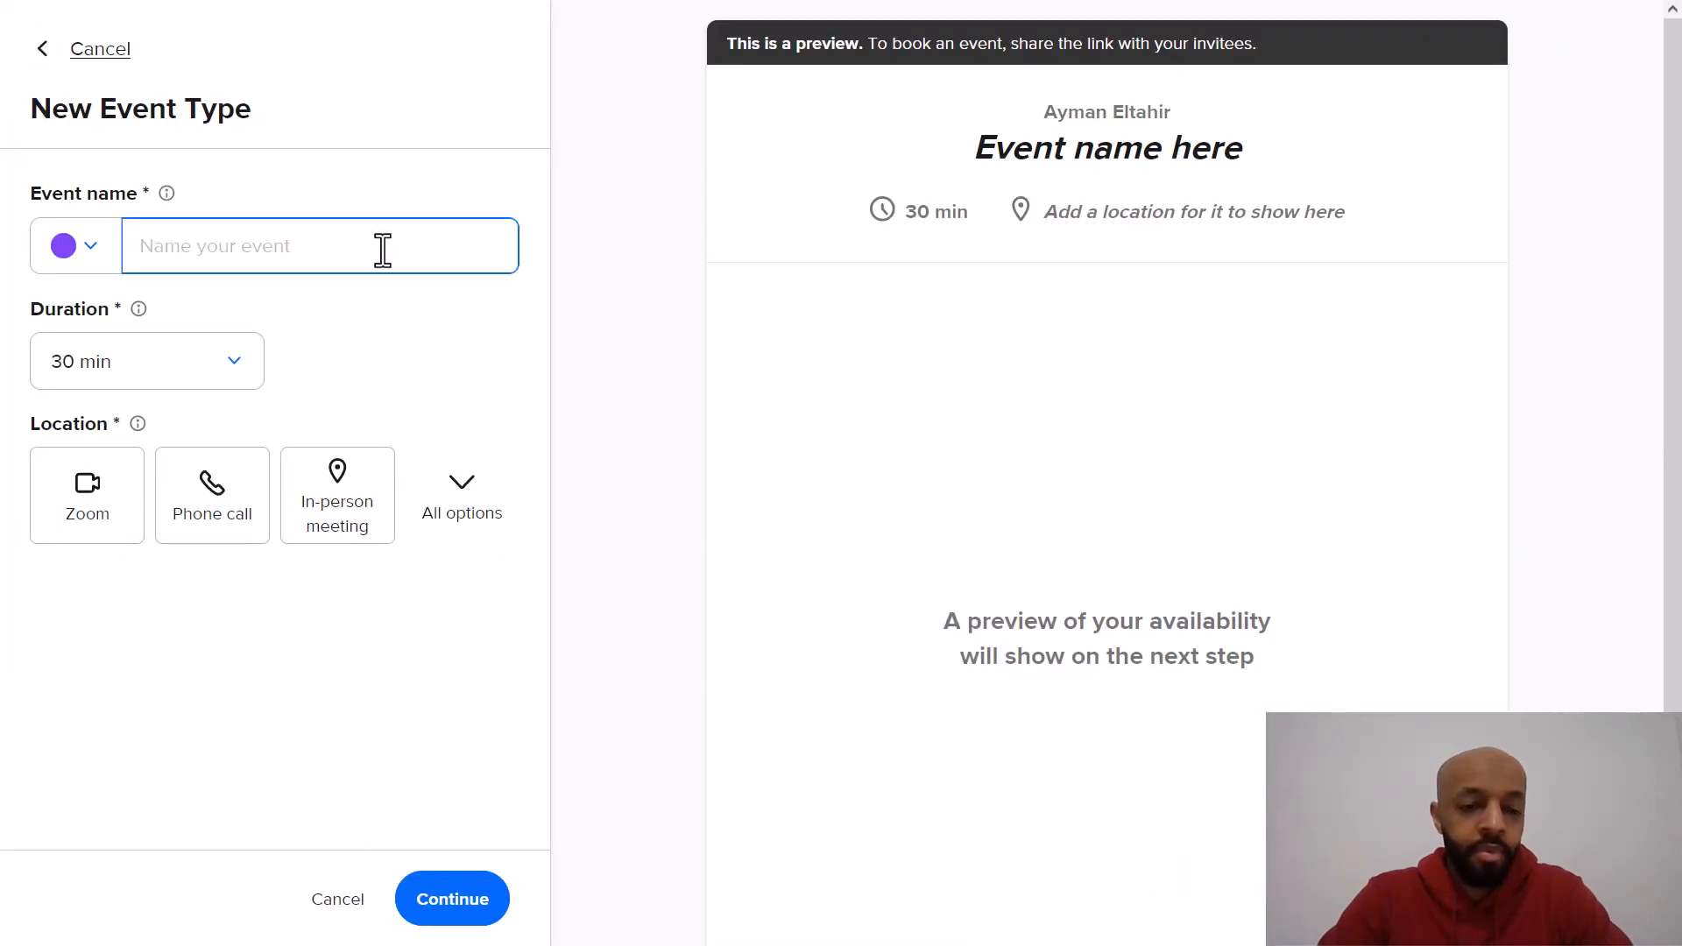
type("Pai")
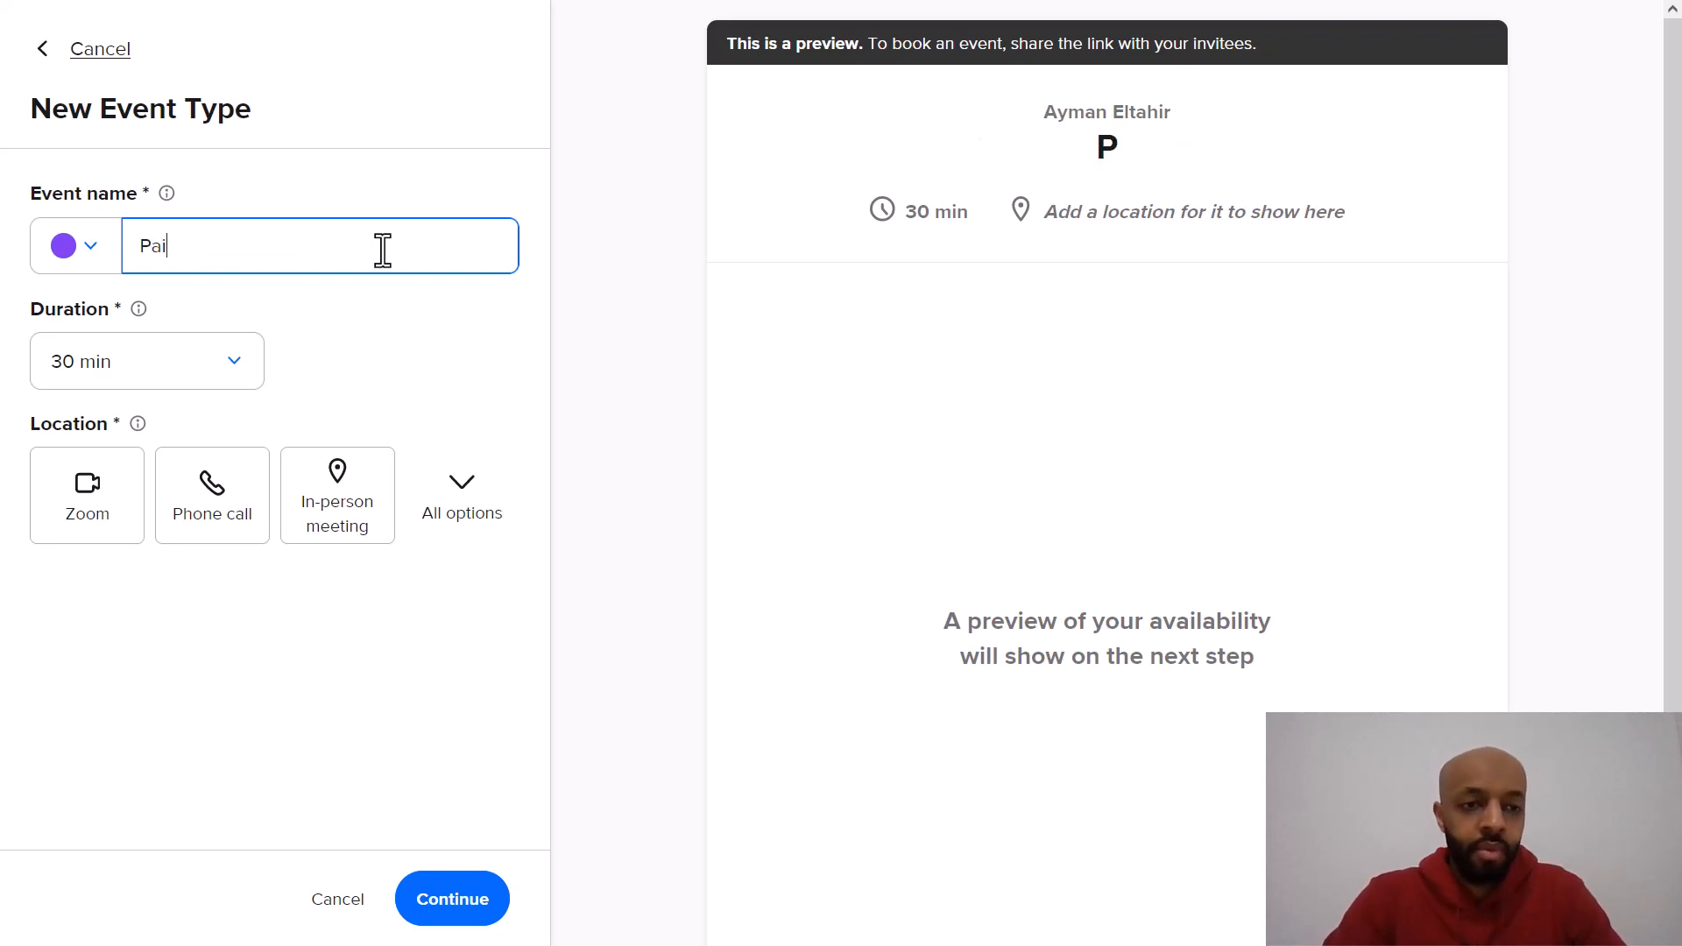
type("nting Esti")
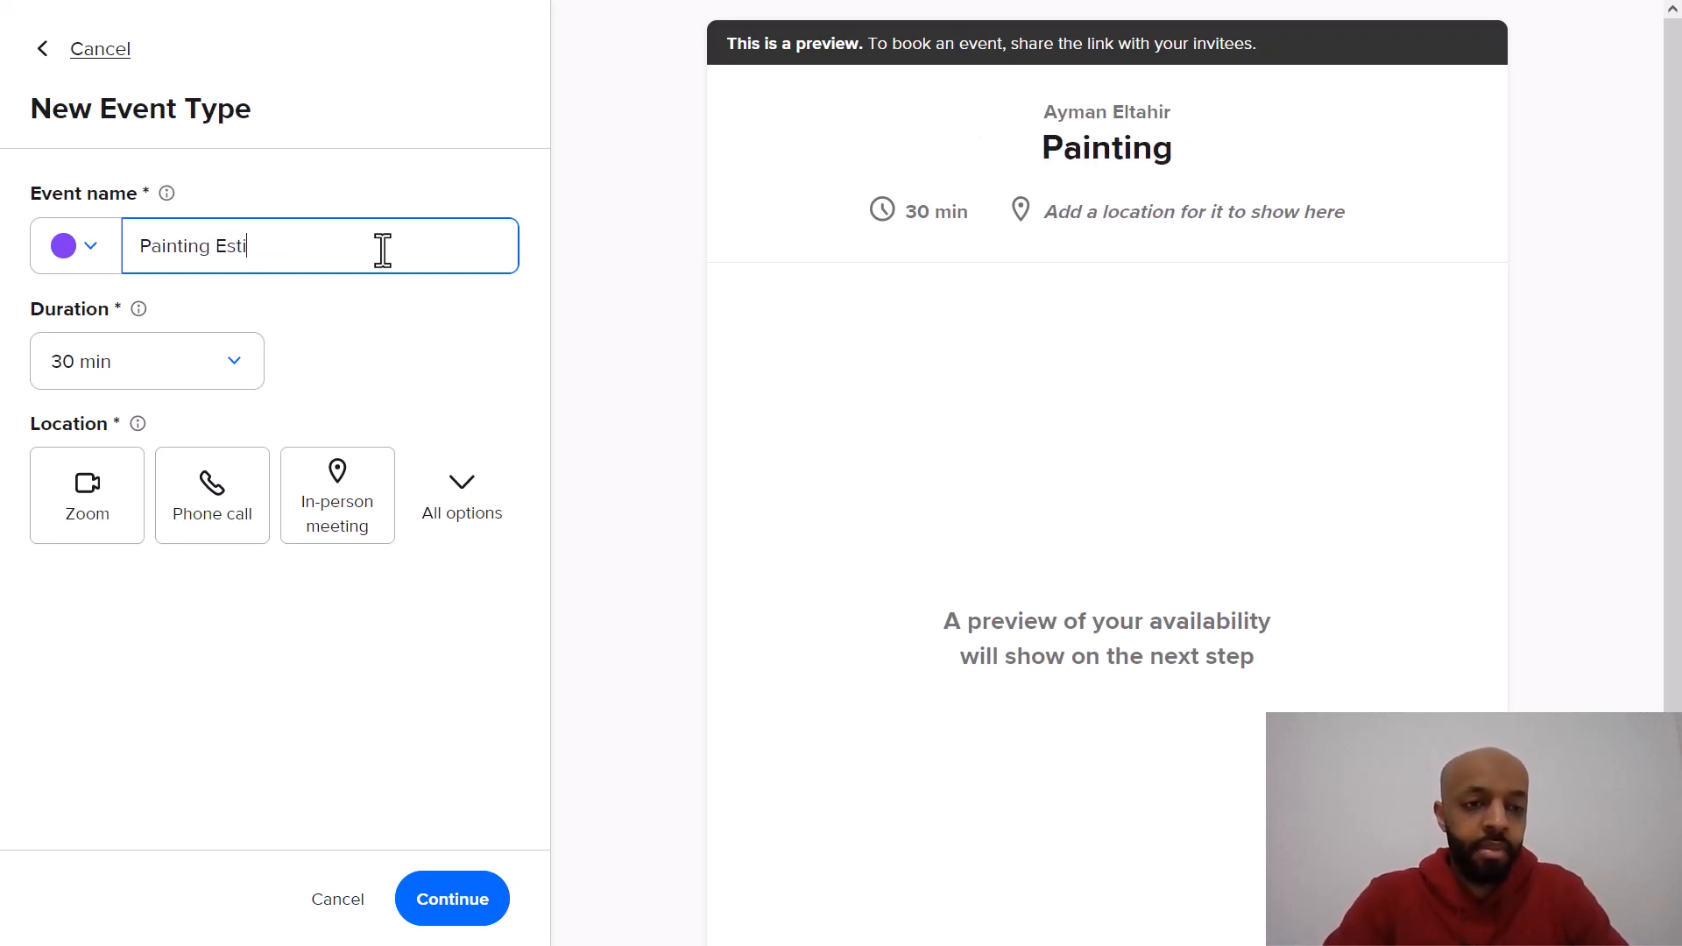
type("mate")
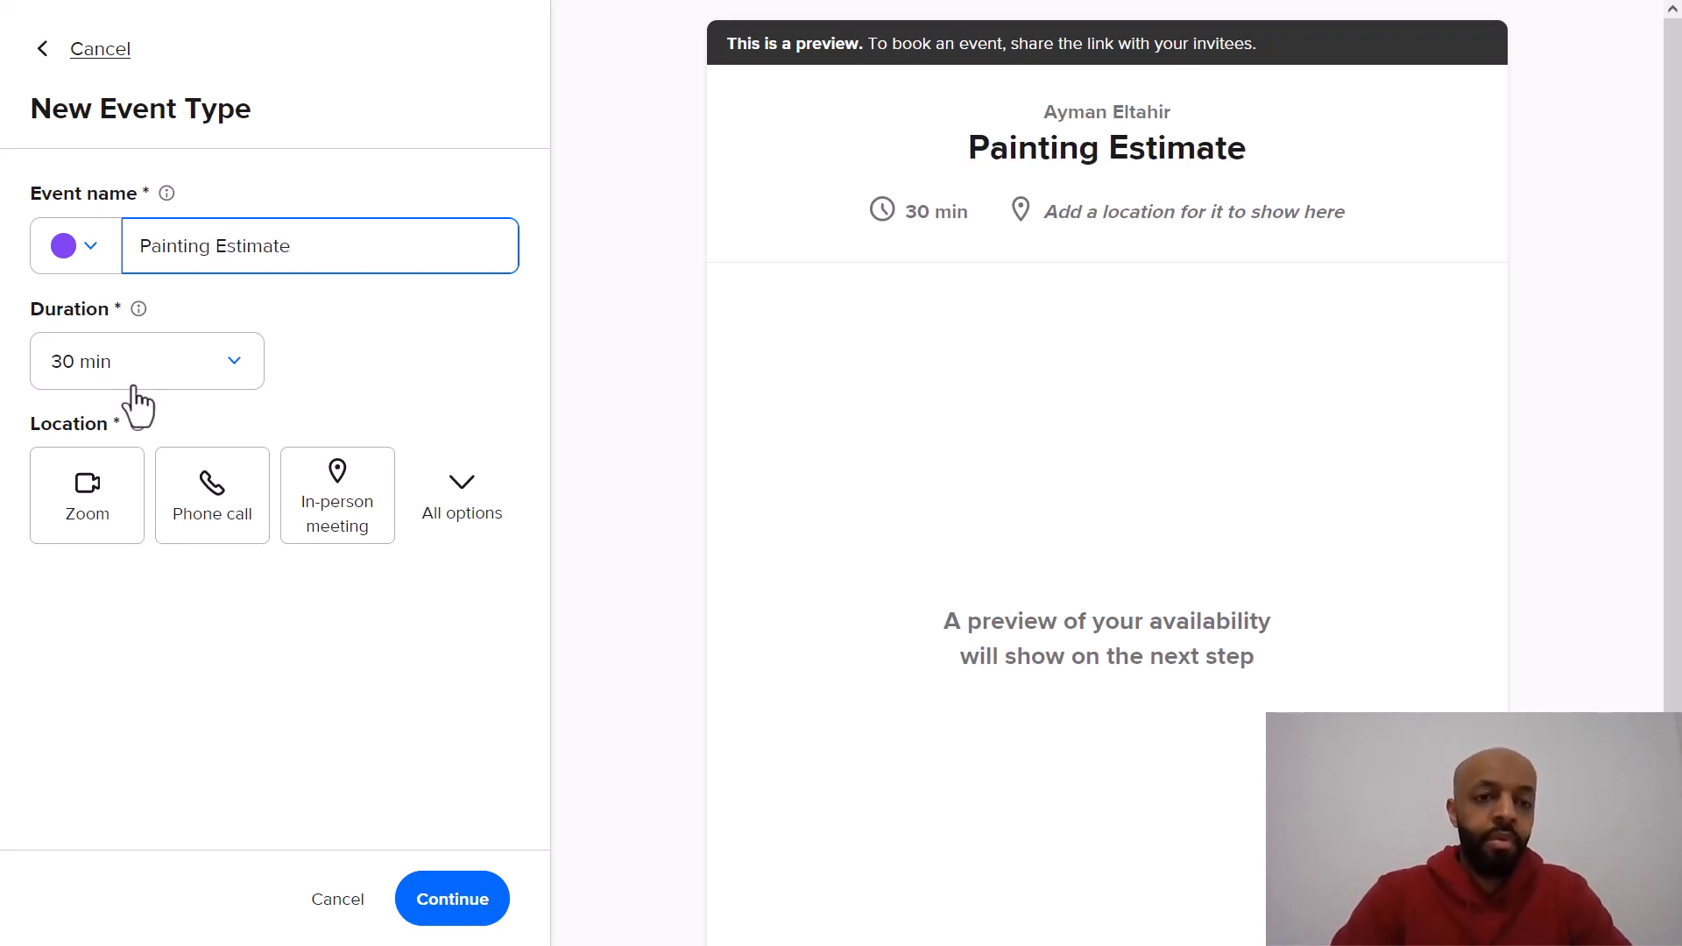
left_click(184, 386)
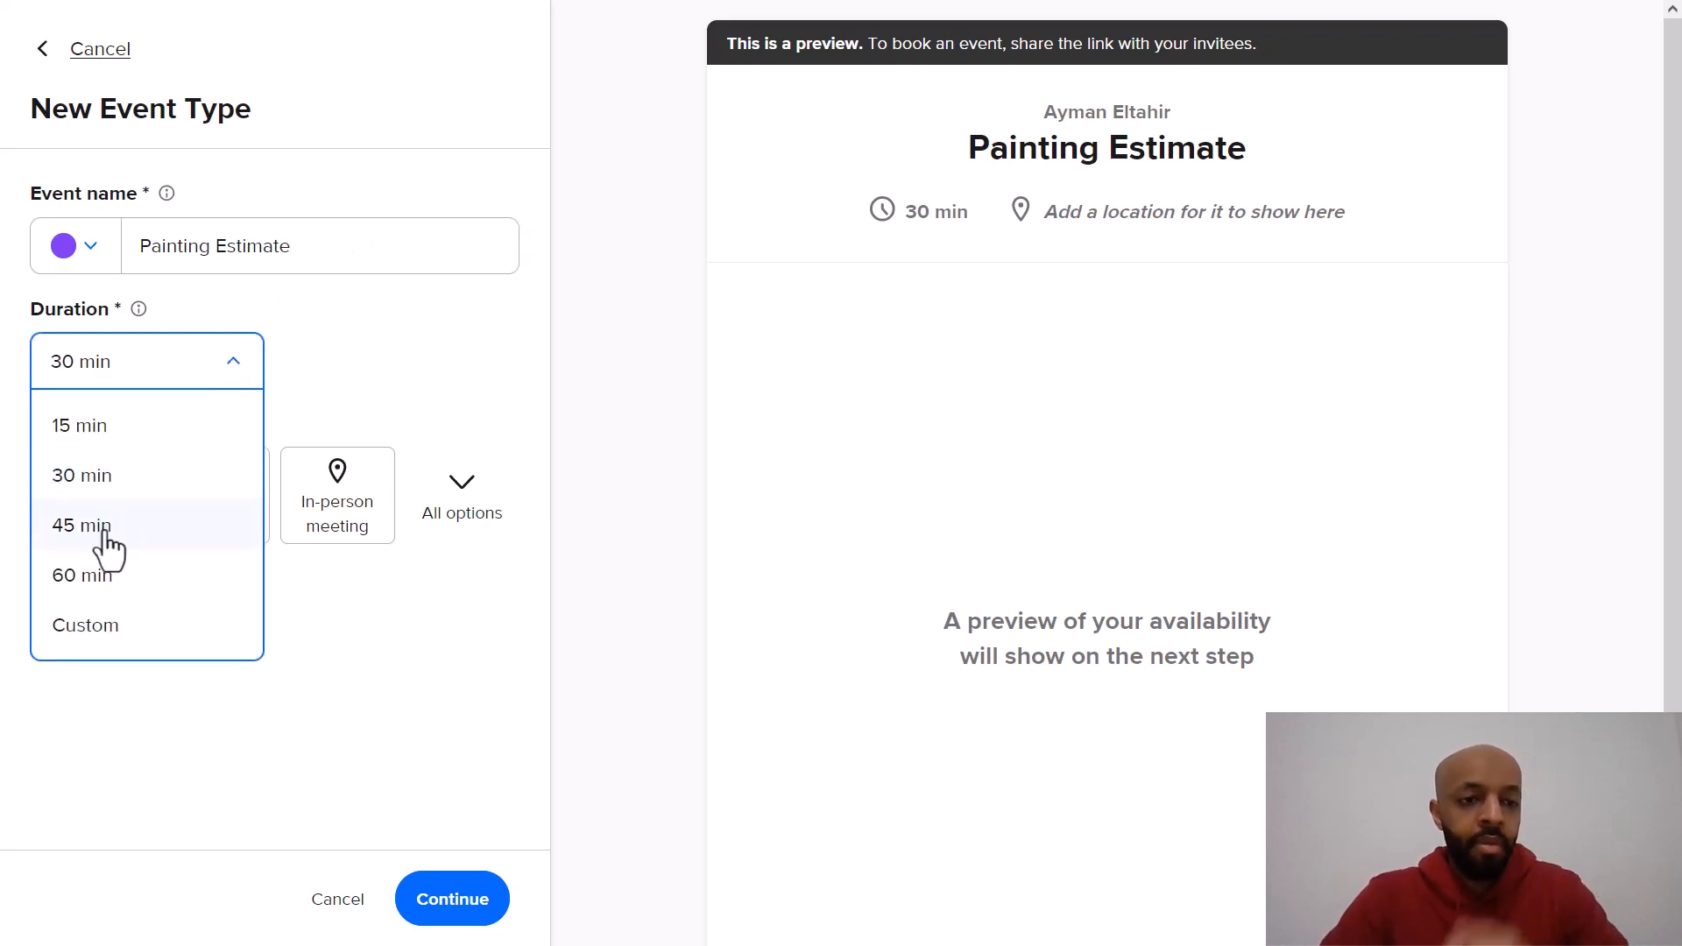
left_click(103, 536)
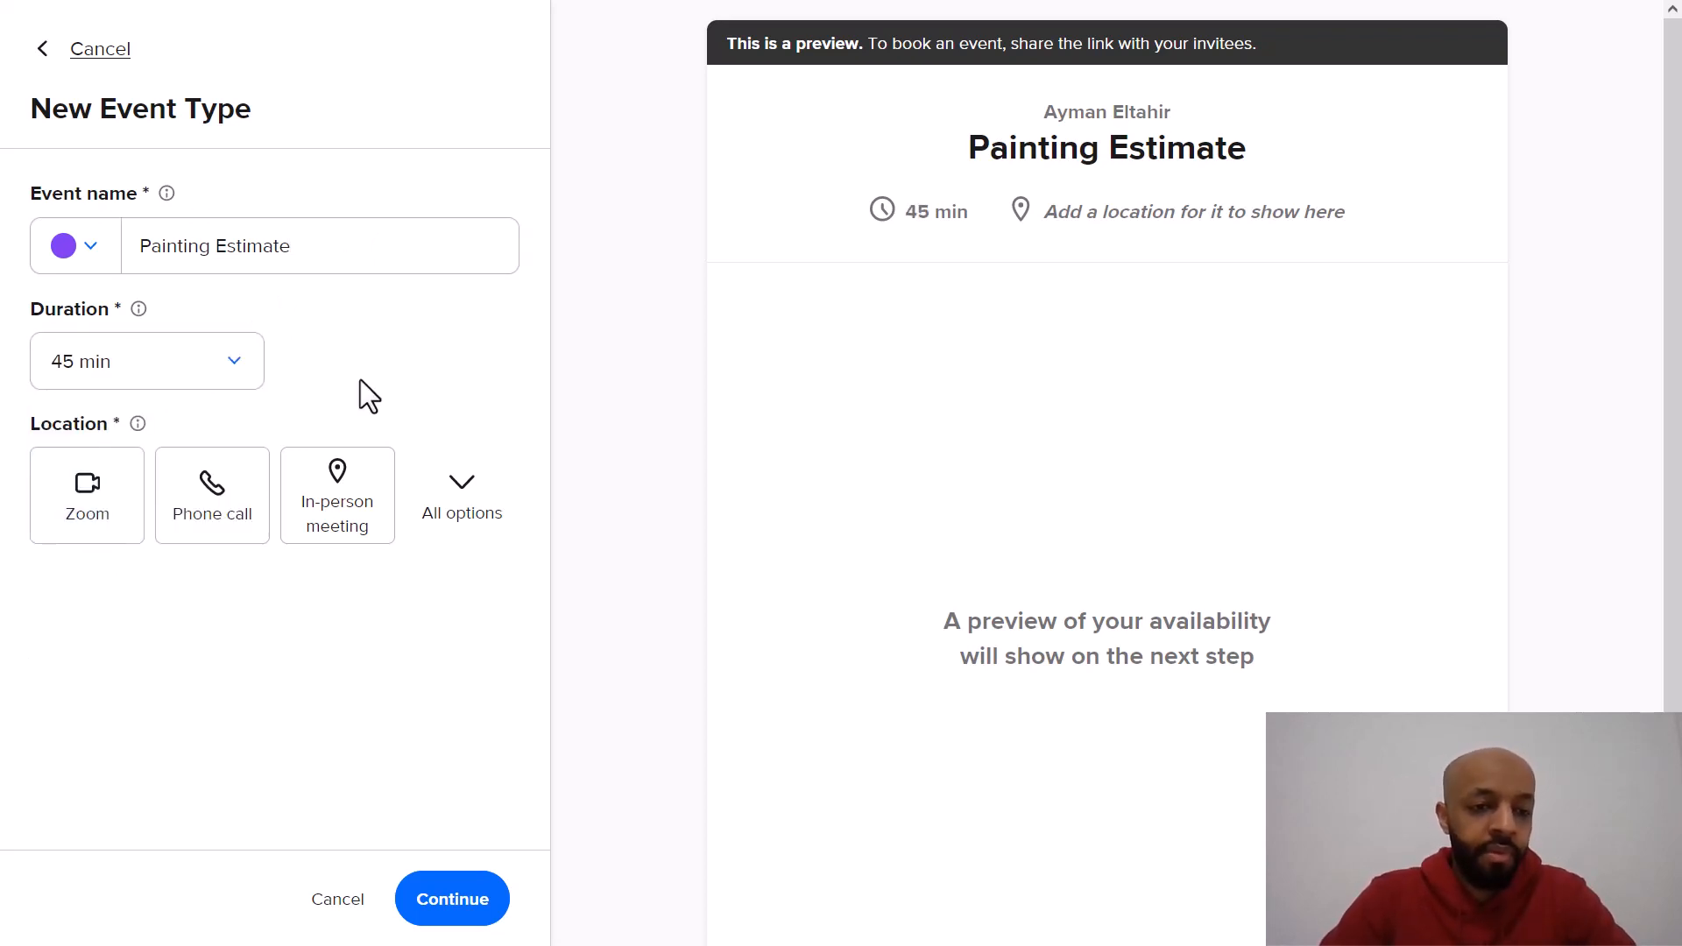
Step: Set the location to an in-person meeting described as At your house
left_click(351, 491)
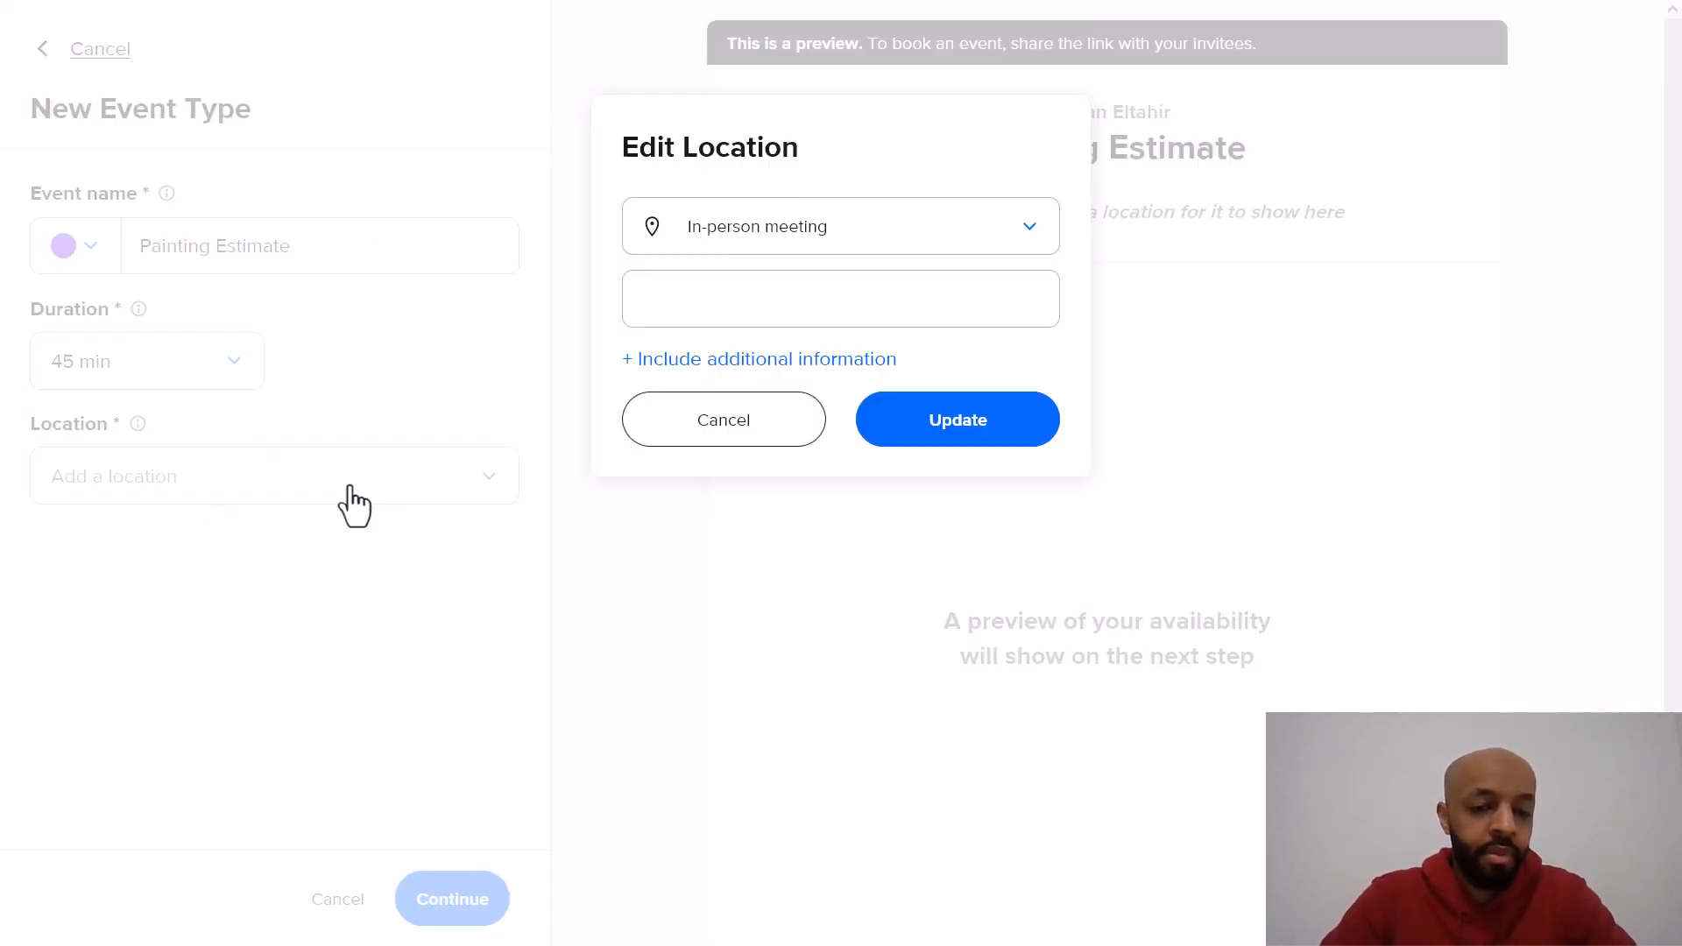
left_click(765, 307)
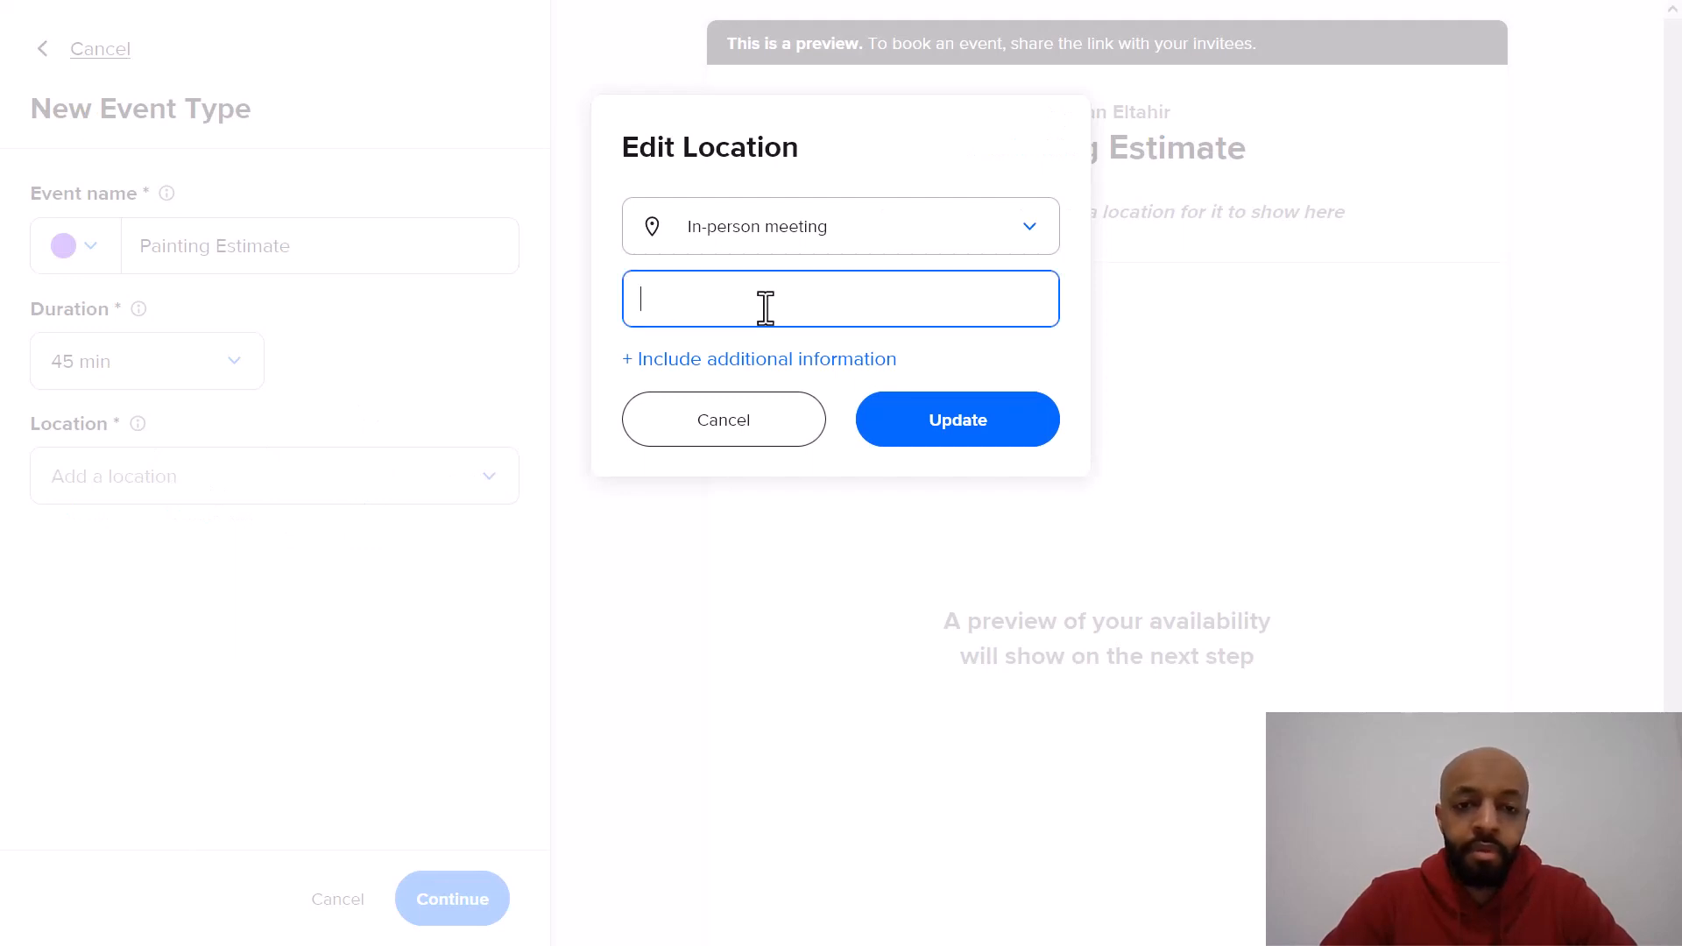
type("A")
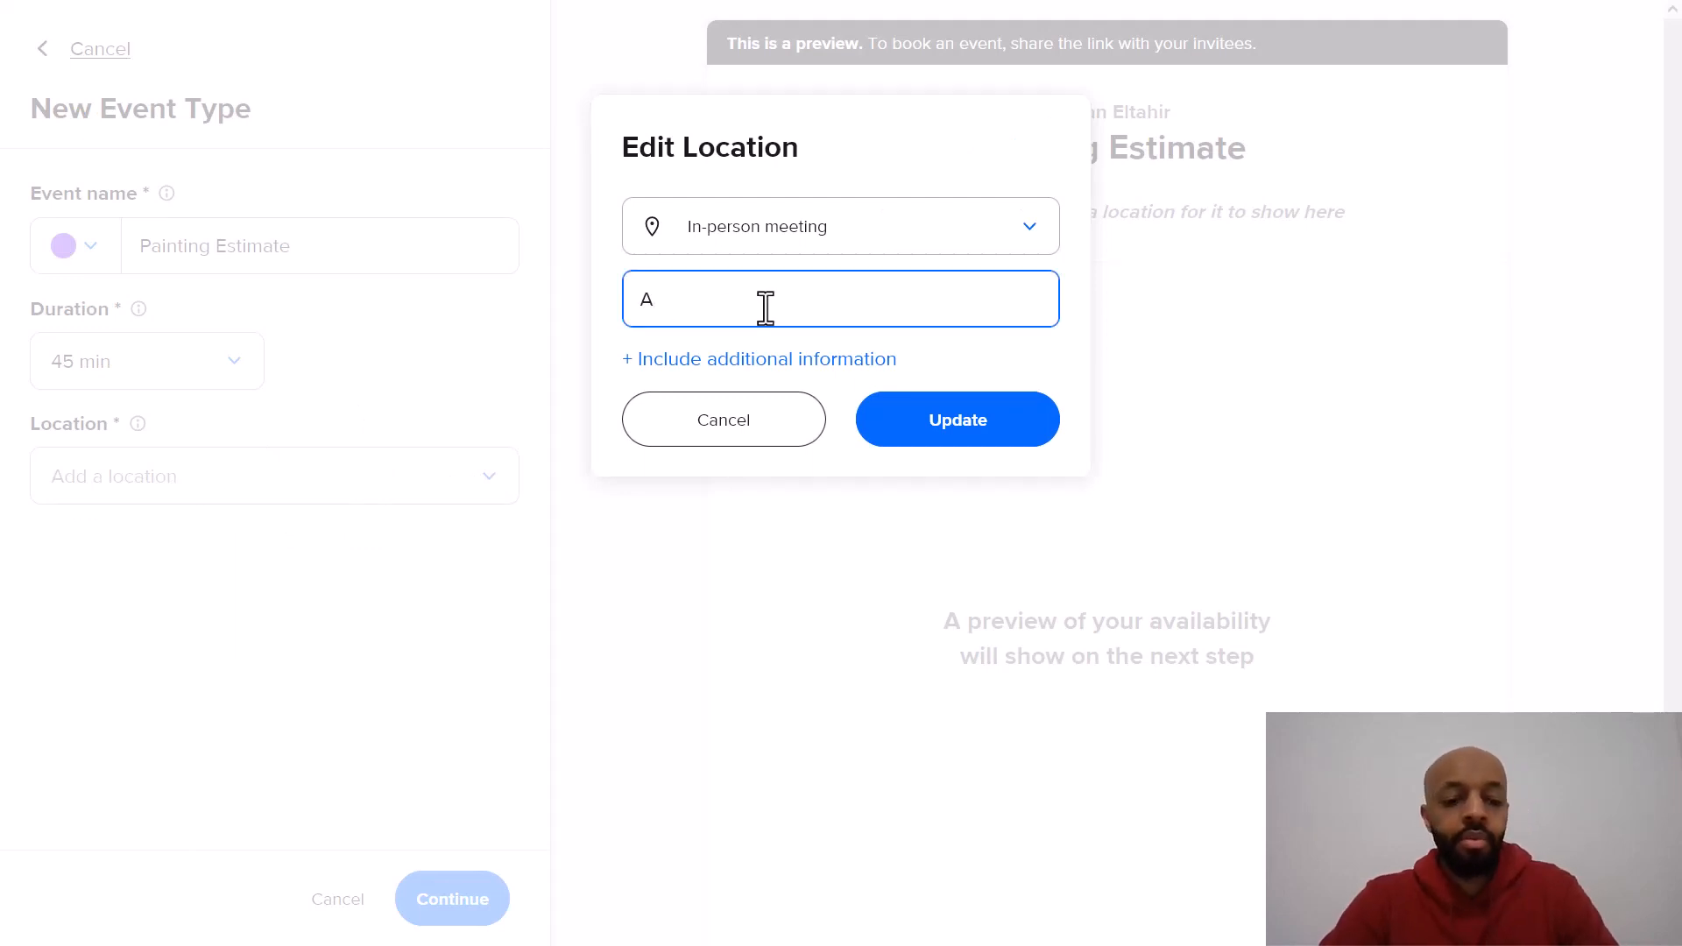
type("t y")
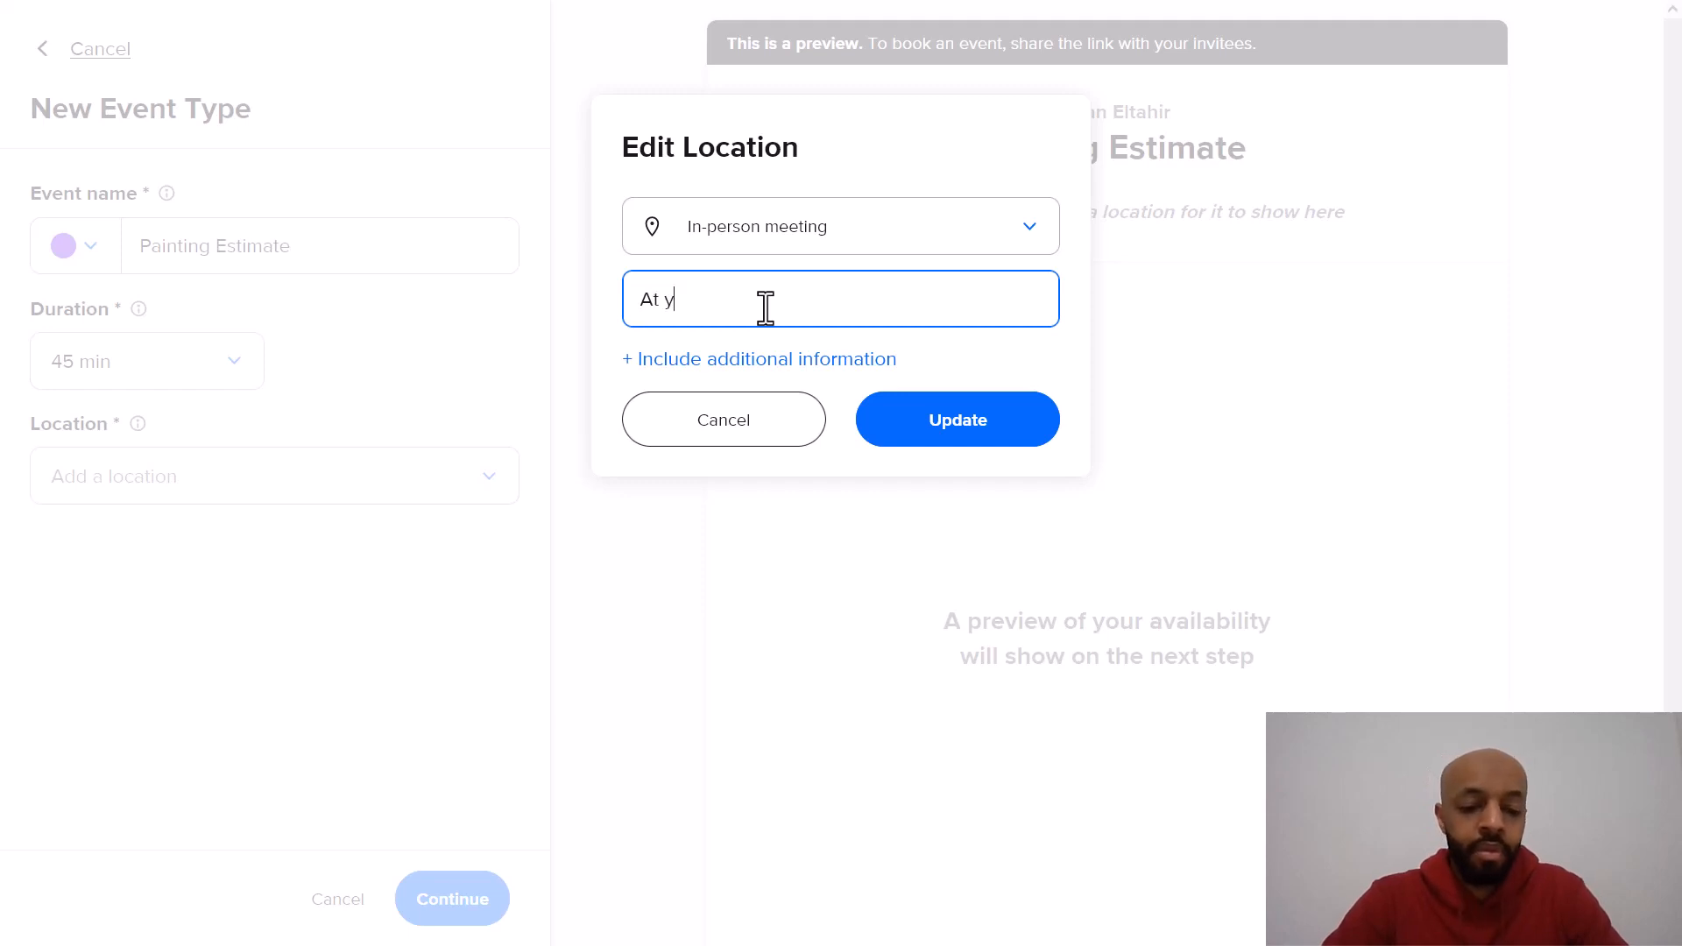
type("our house")
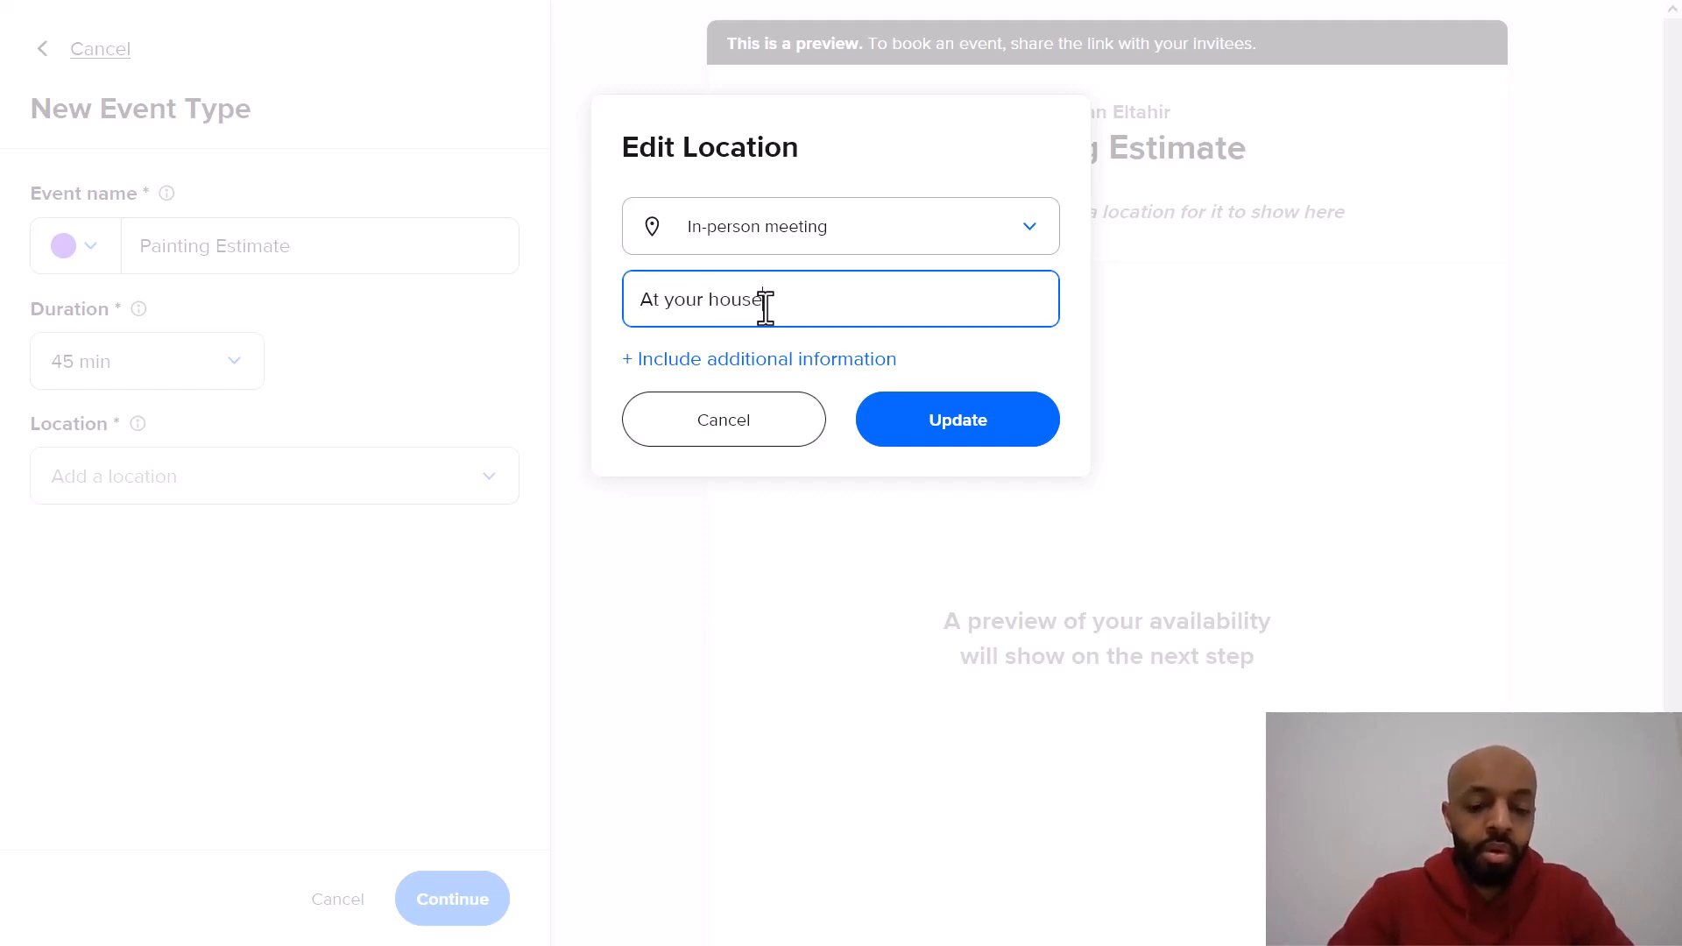
left_click(918, 420)
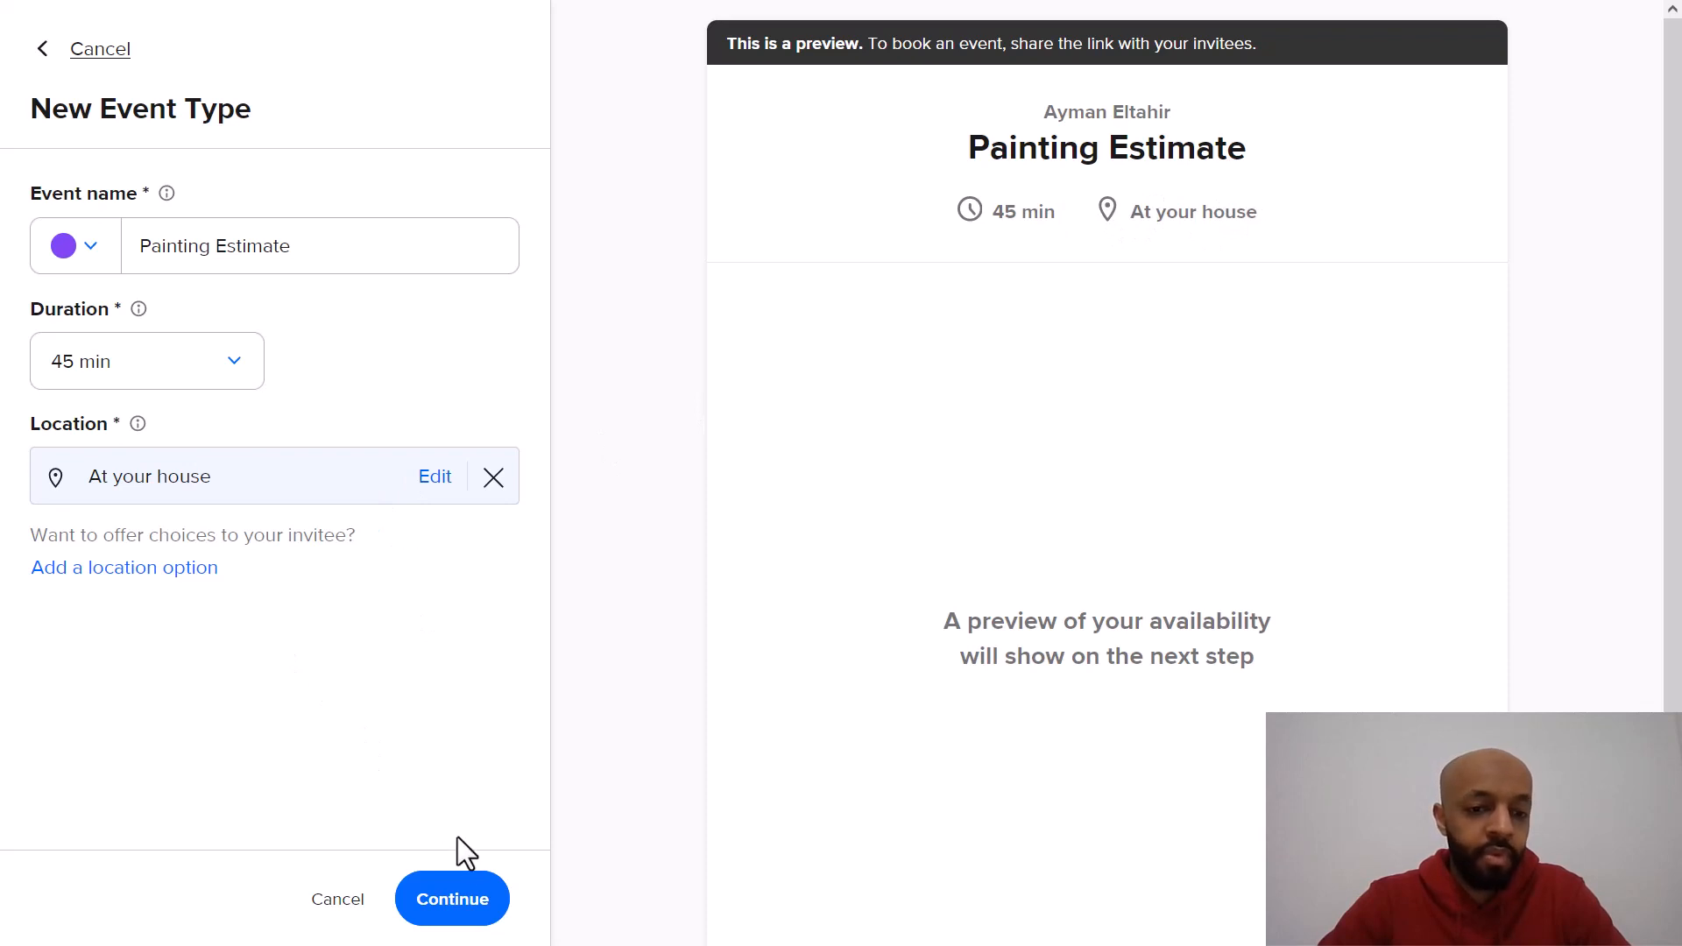
Step: Create the event type and open its Scheduling settings
left_click(457, 907)
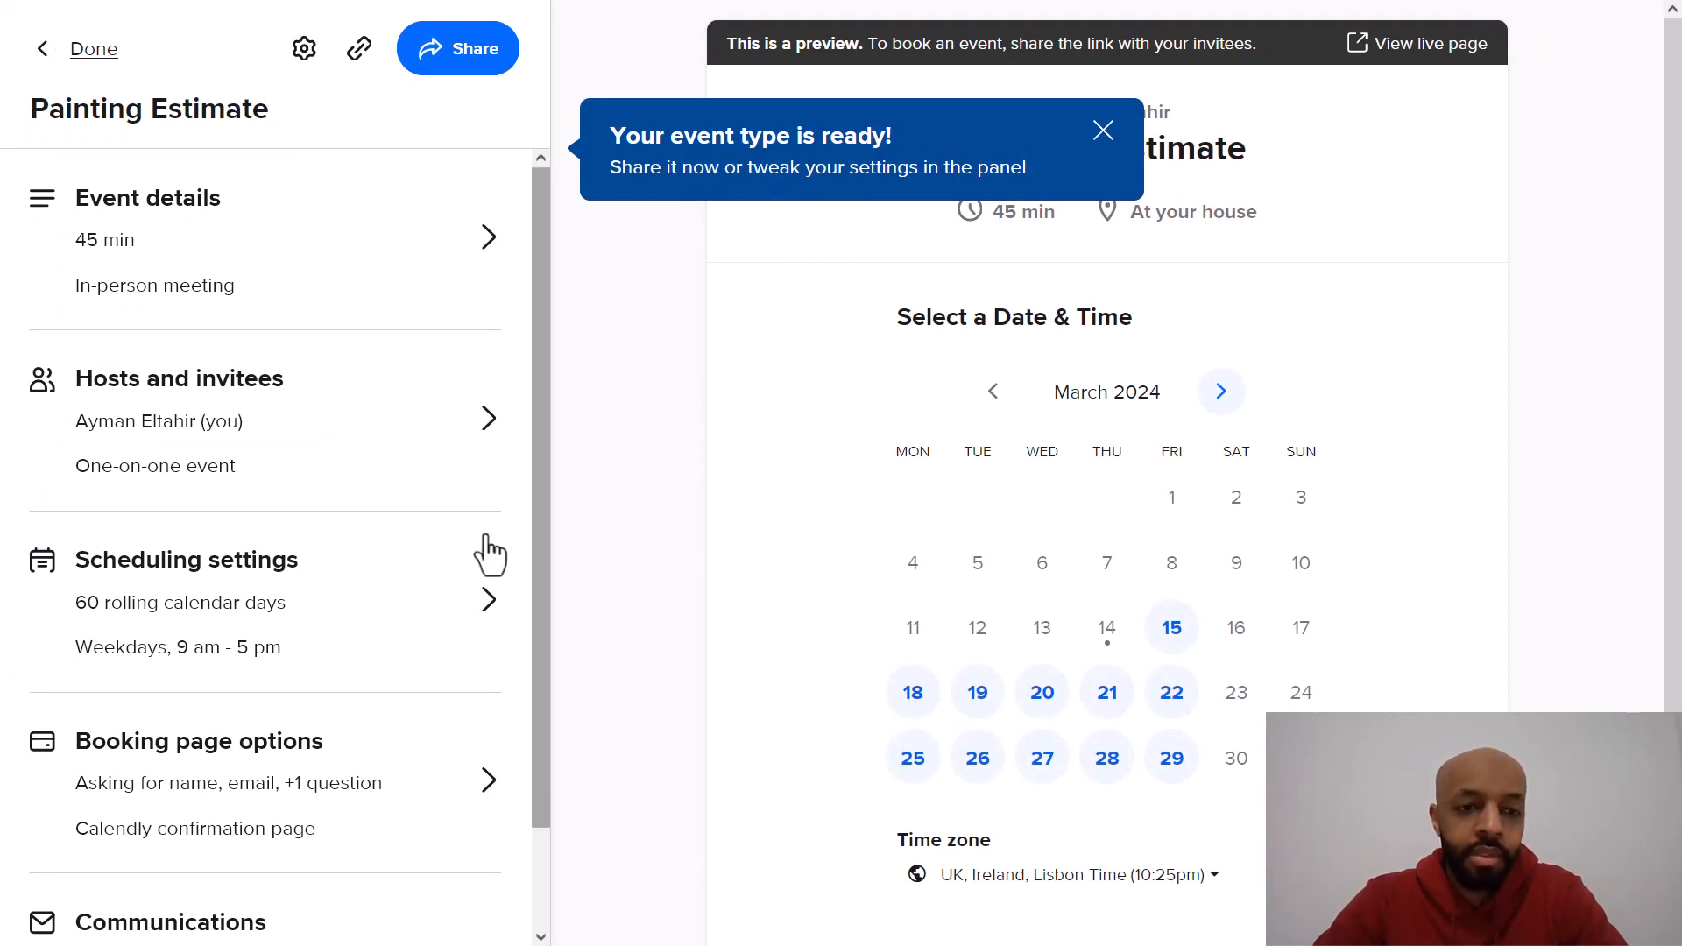
scroll(424, 413, "down", 2)
scroll(403, 376, "up", 1)
scroll(403, 377, "down", 1)
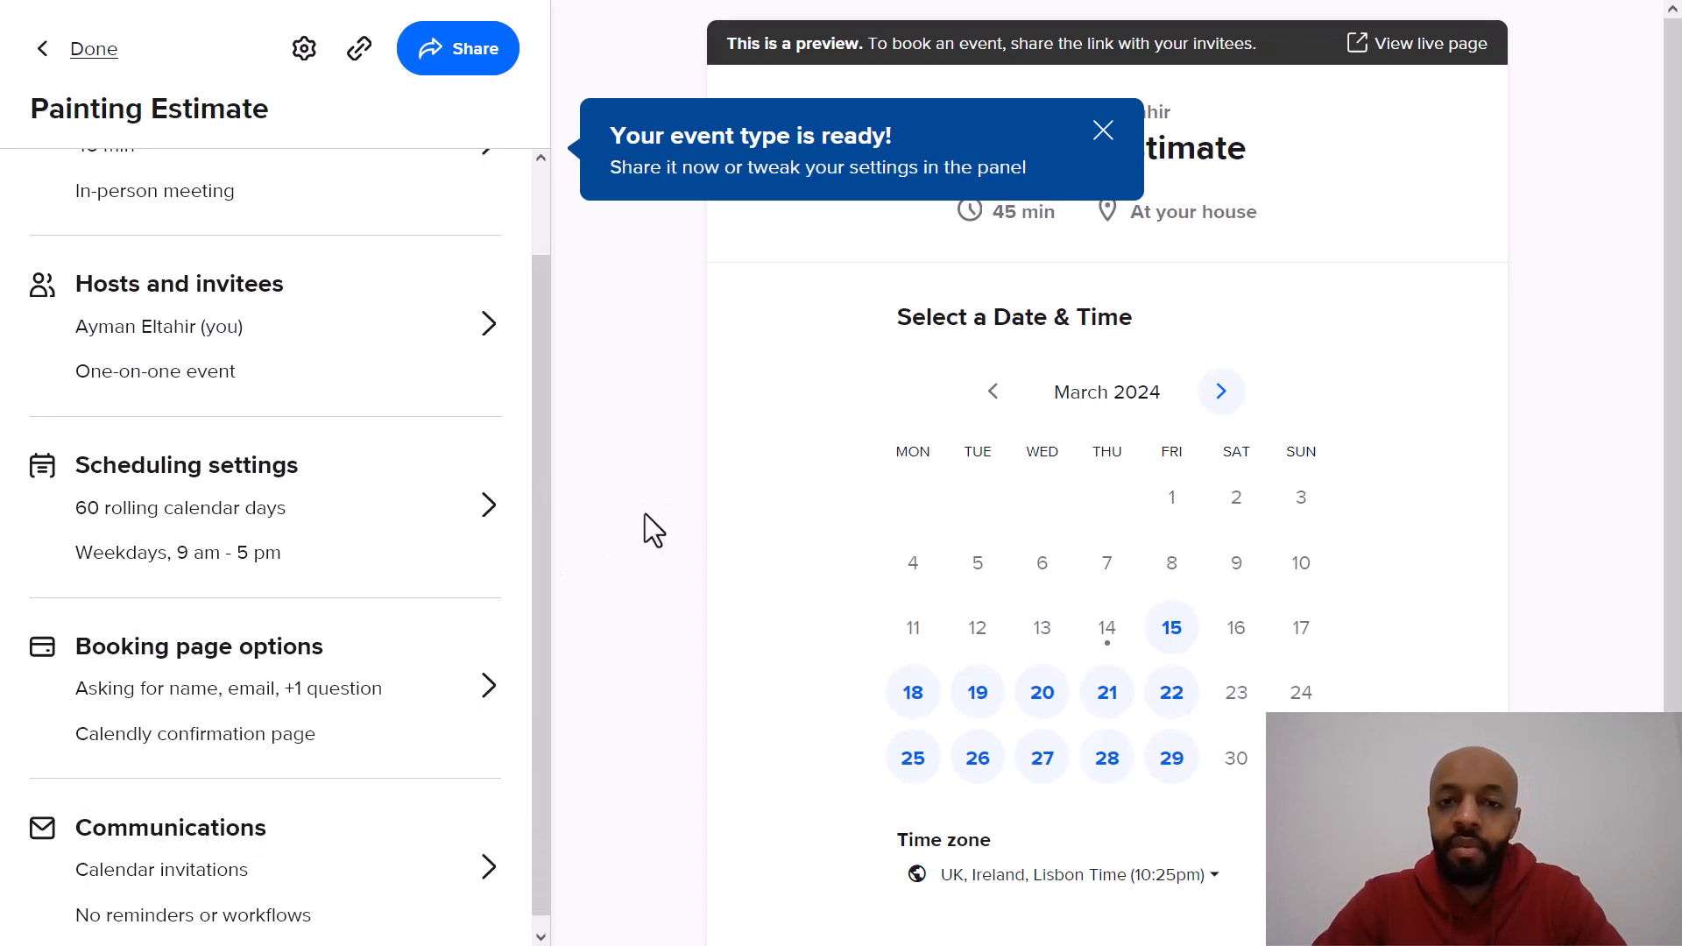
left_click(357, 526)
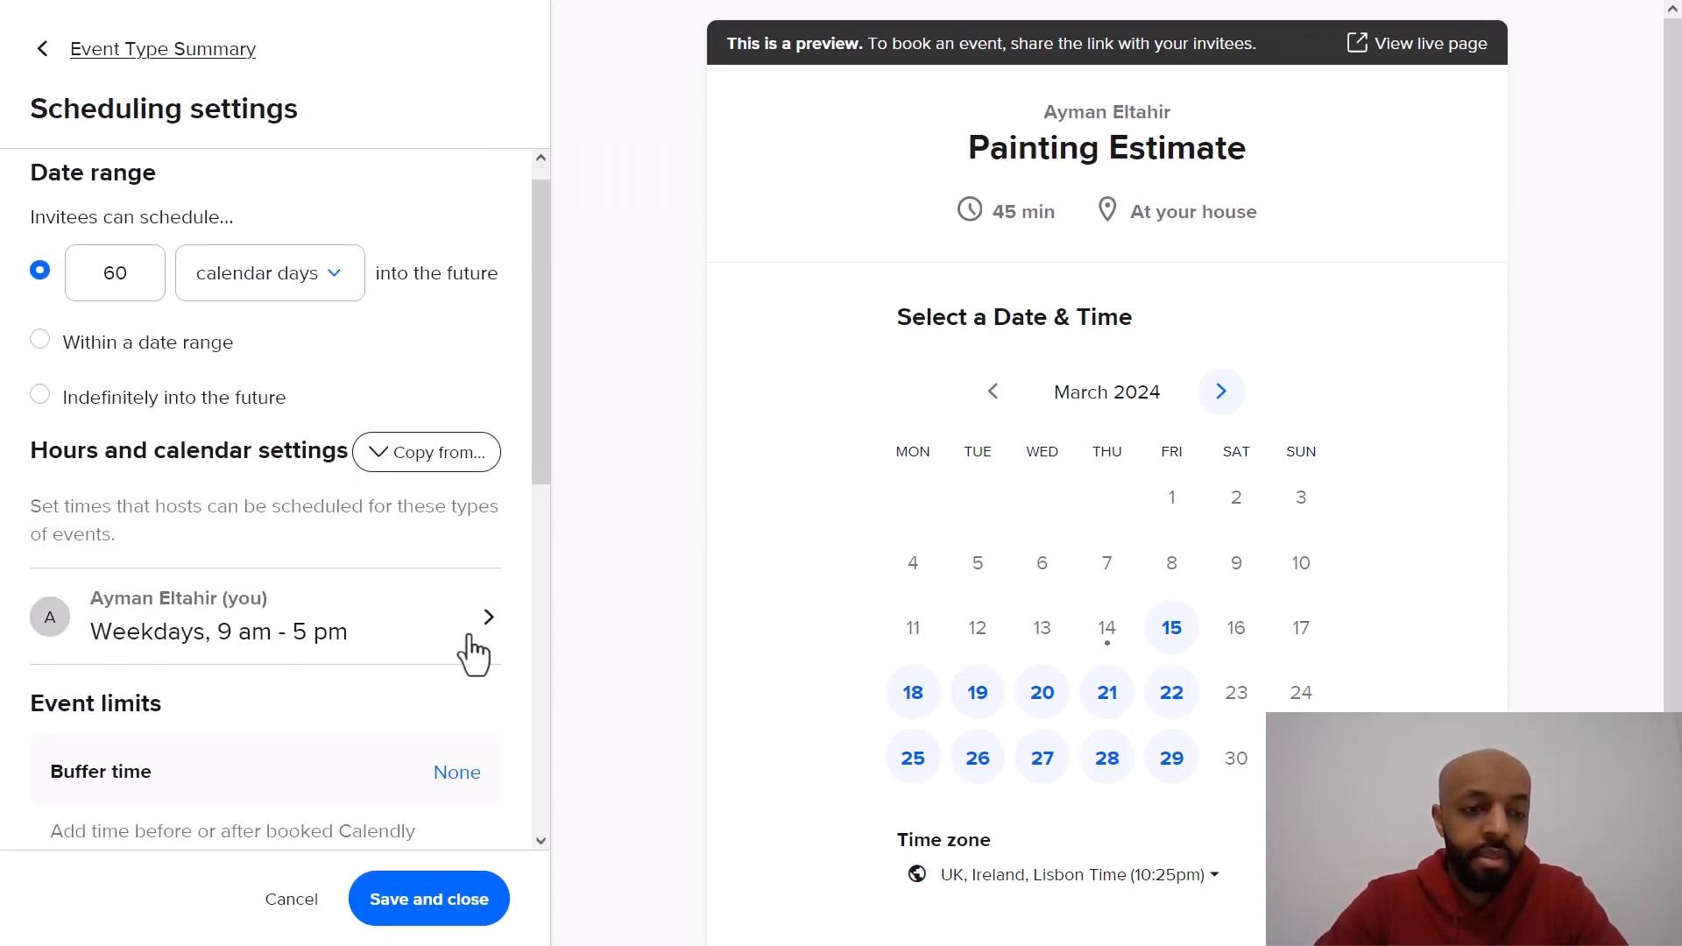
Step: Examine the date range unit options for how far ahead invitees can schedule
scroll(473, 654, "down", 2)
scroll(416, 501, "up", 2)
scroll(412, 486, "down", 1)
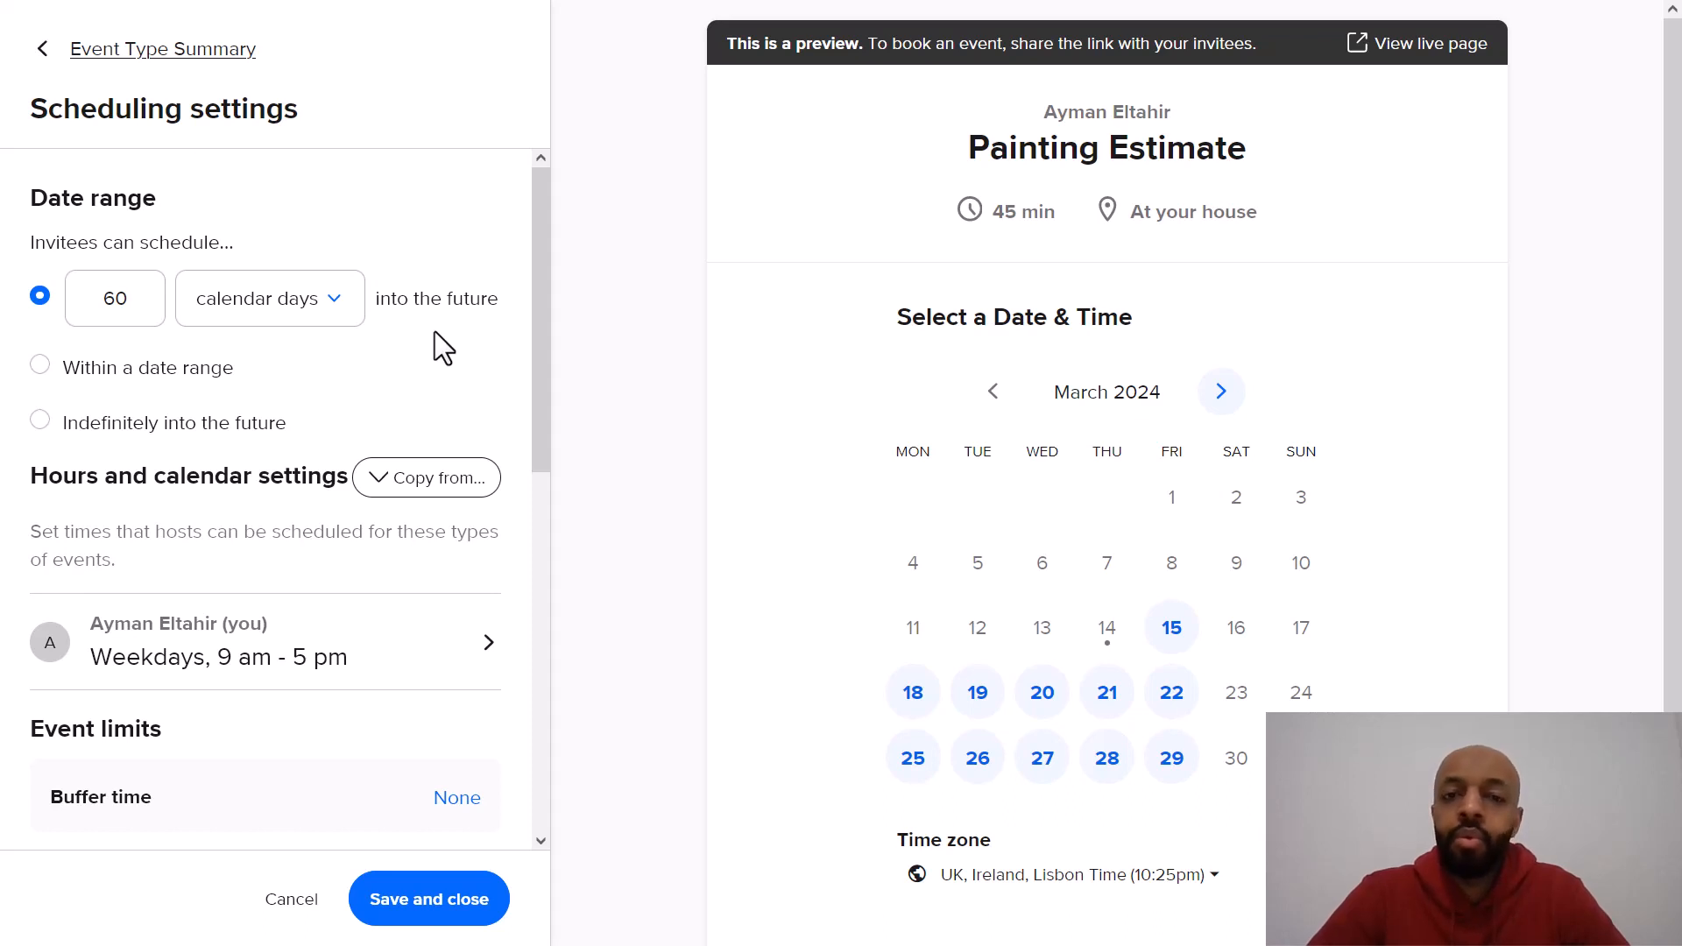
left_click(257, 317)
left_click(257, 315)
double_click(256, 317)
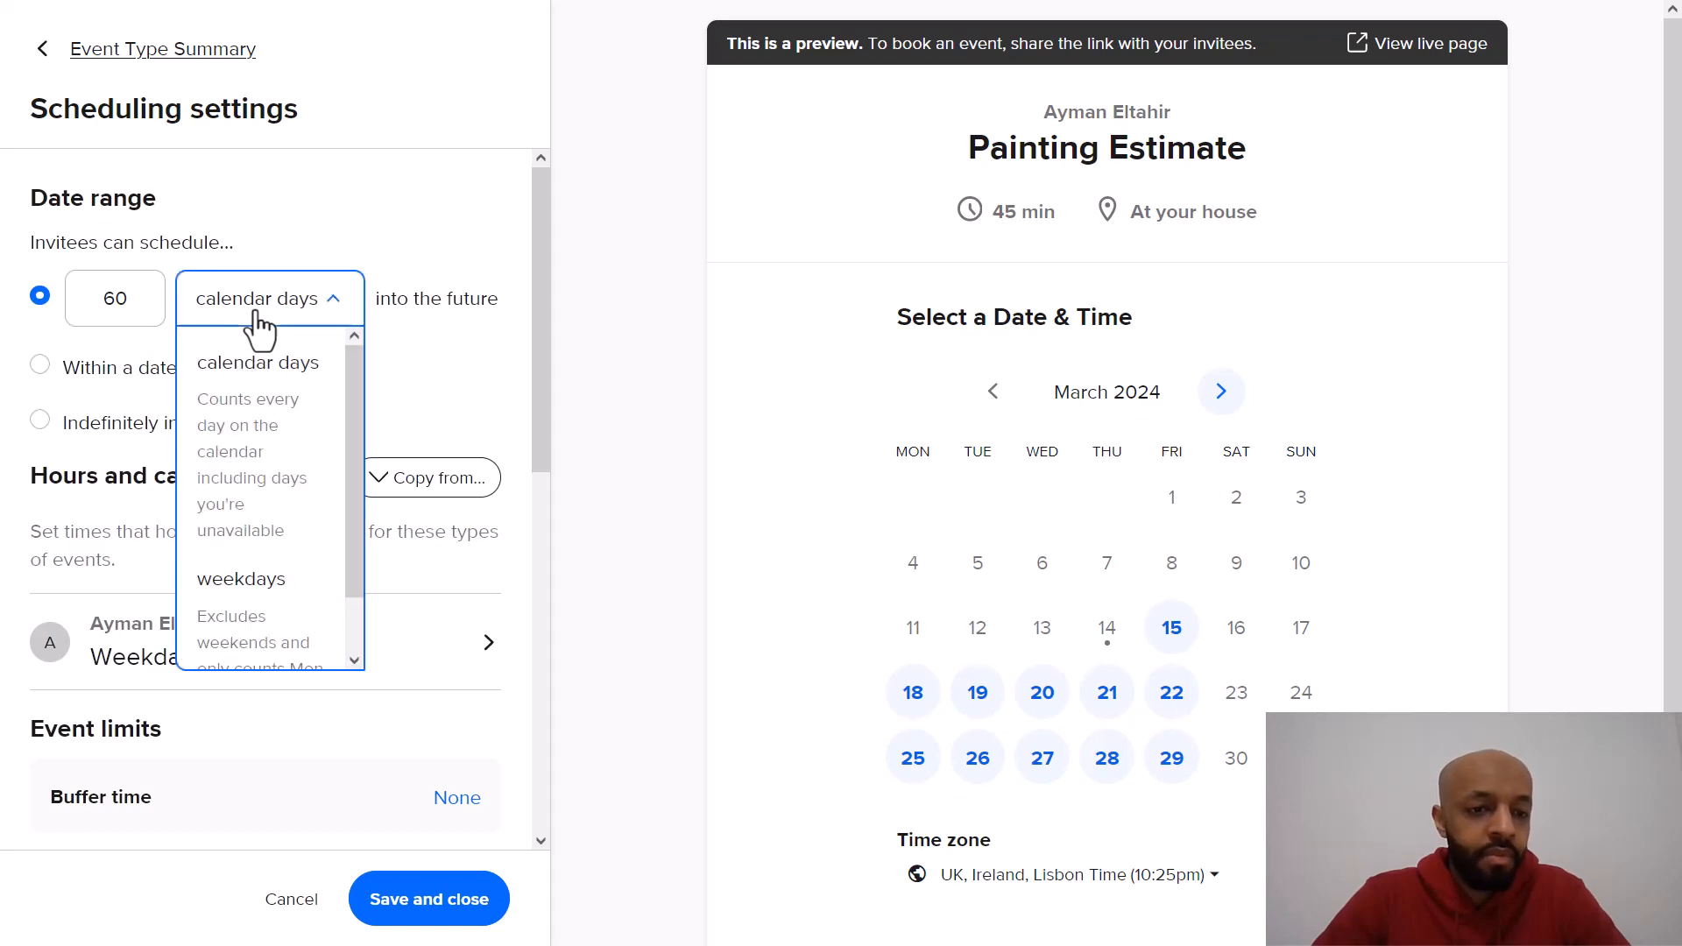
left_click(331, 304)
scroll(289, 452, "down", 1)
scroll(263, 432, "up", 1)
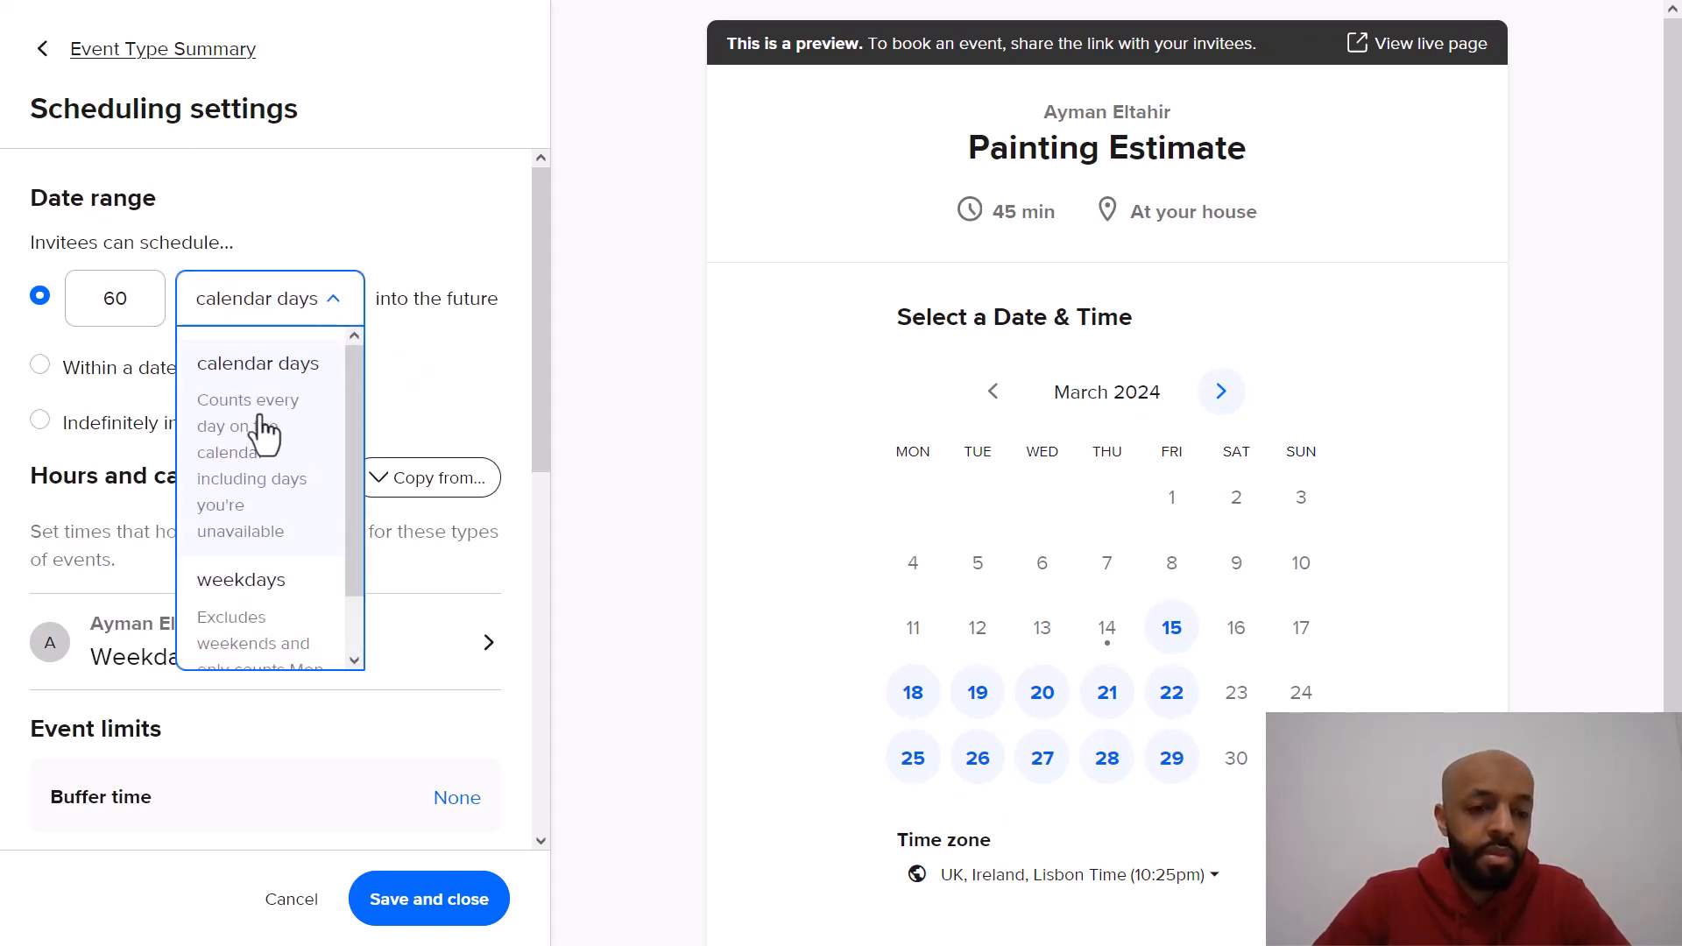
Step: Limit bookings to 14 calendar days into the future
double_click(129, 296)
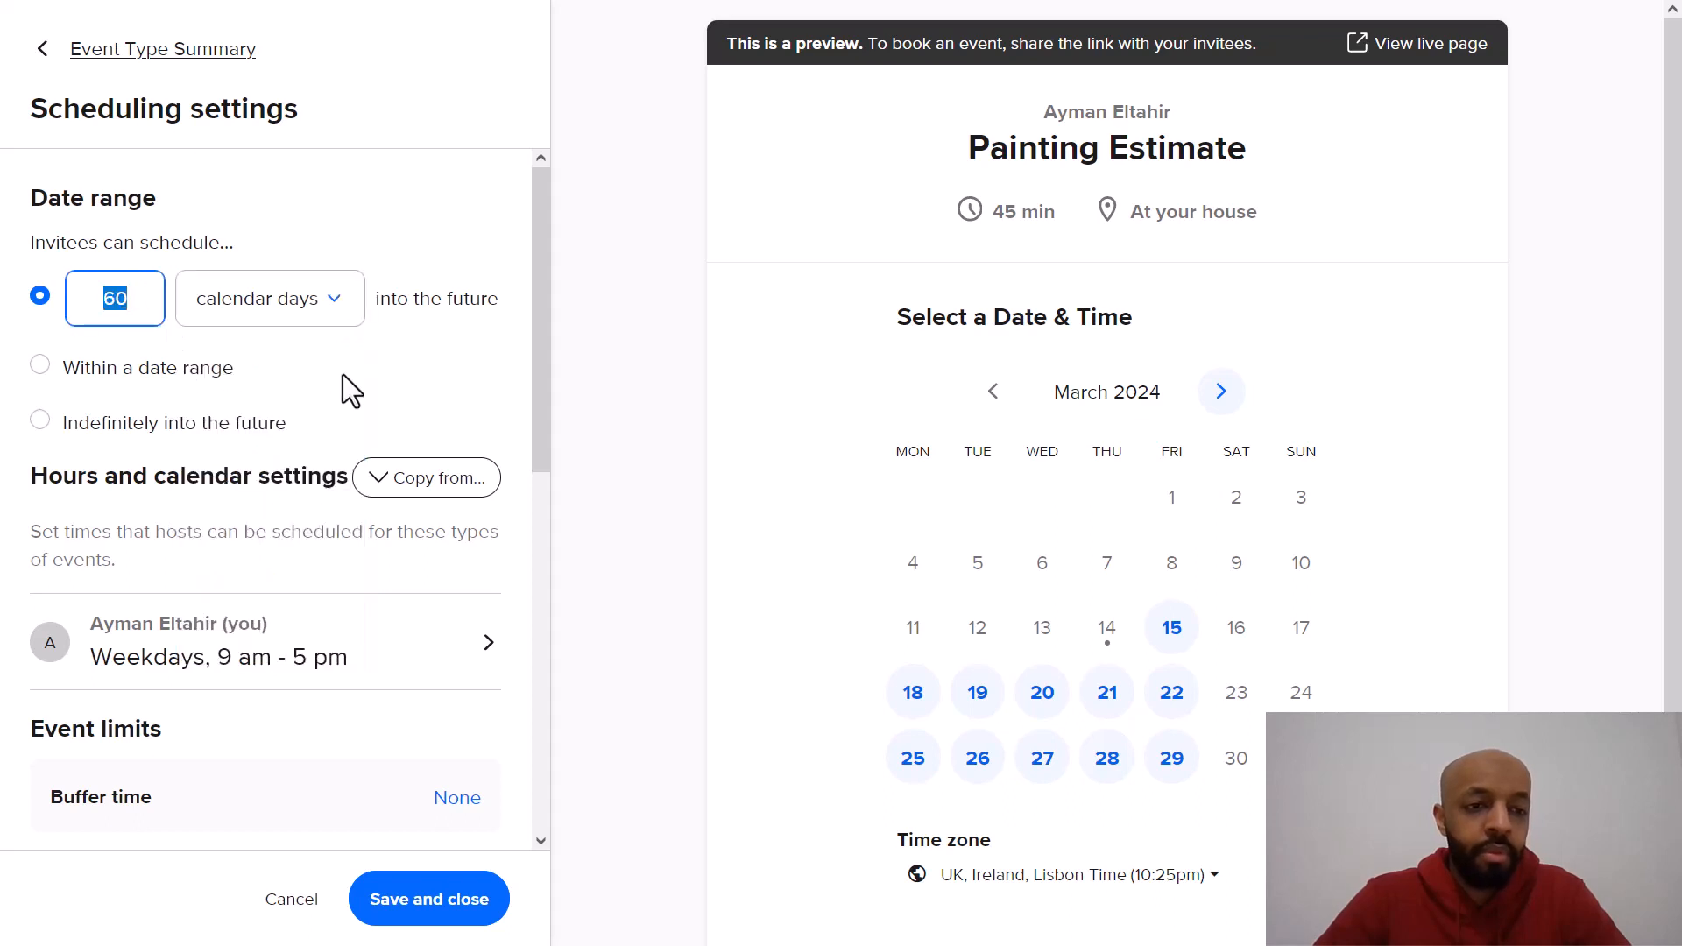
type("14")
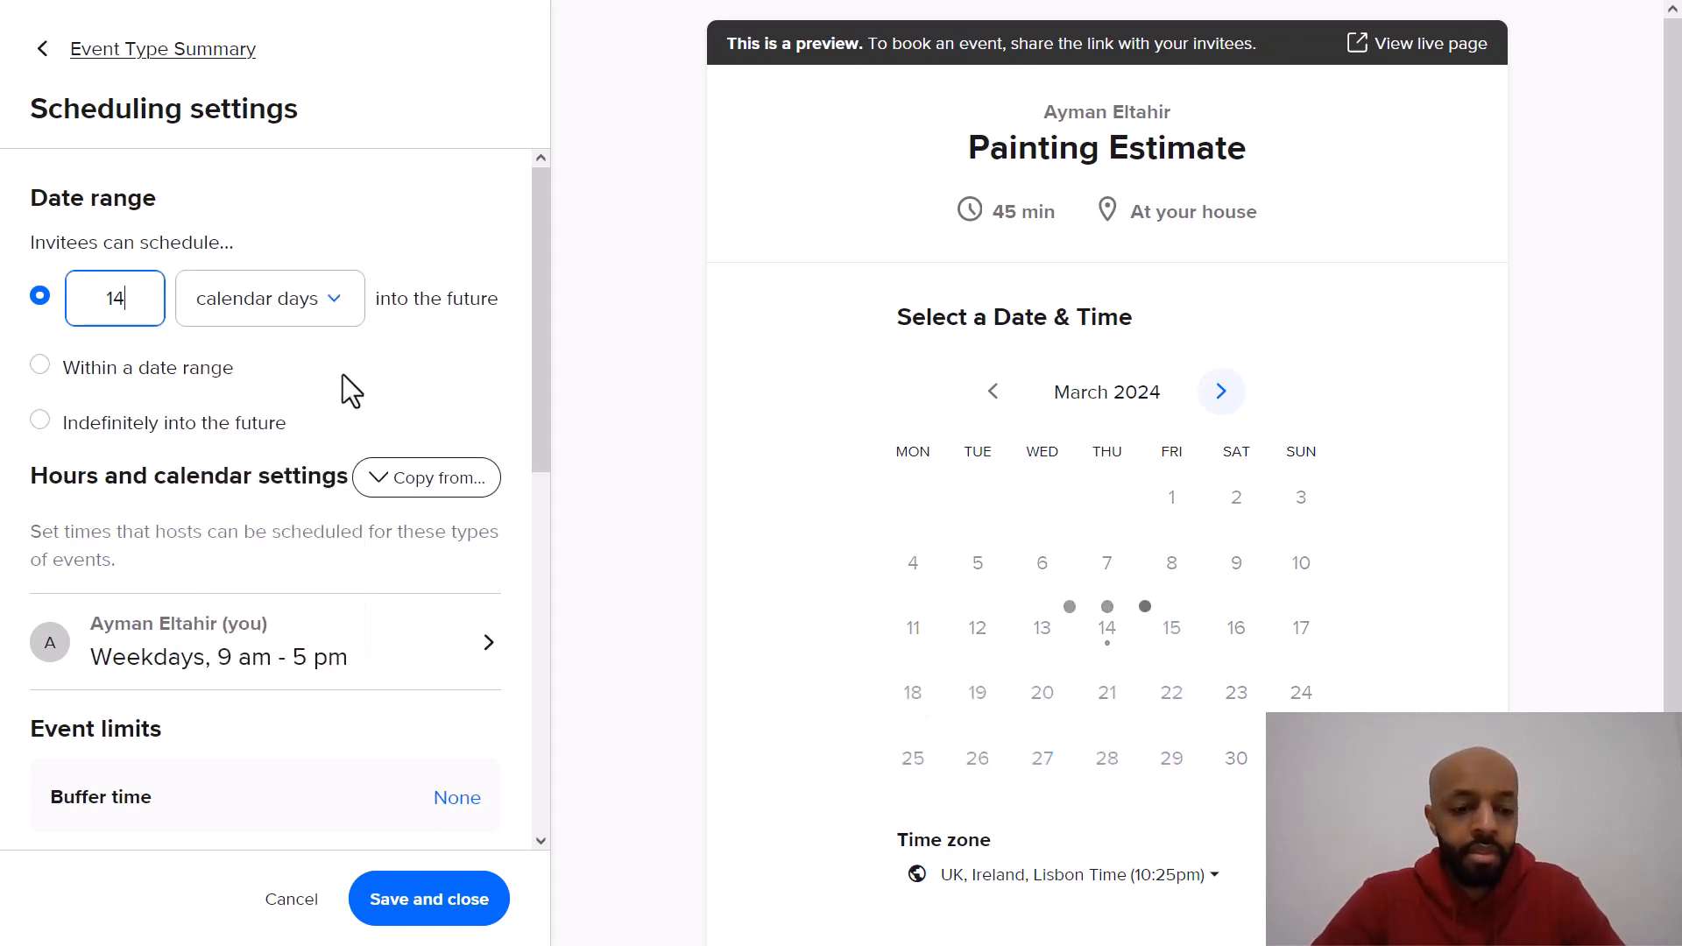
left_click(424, 385)
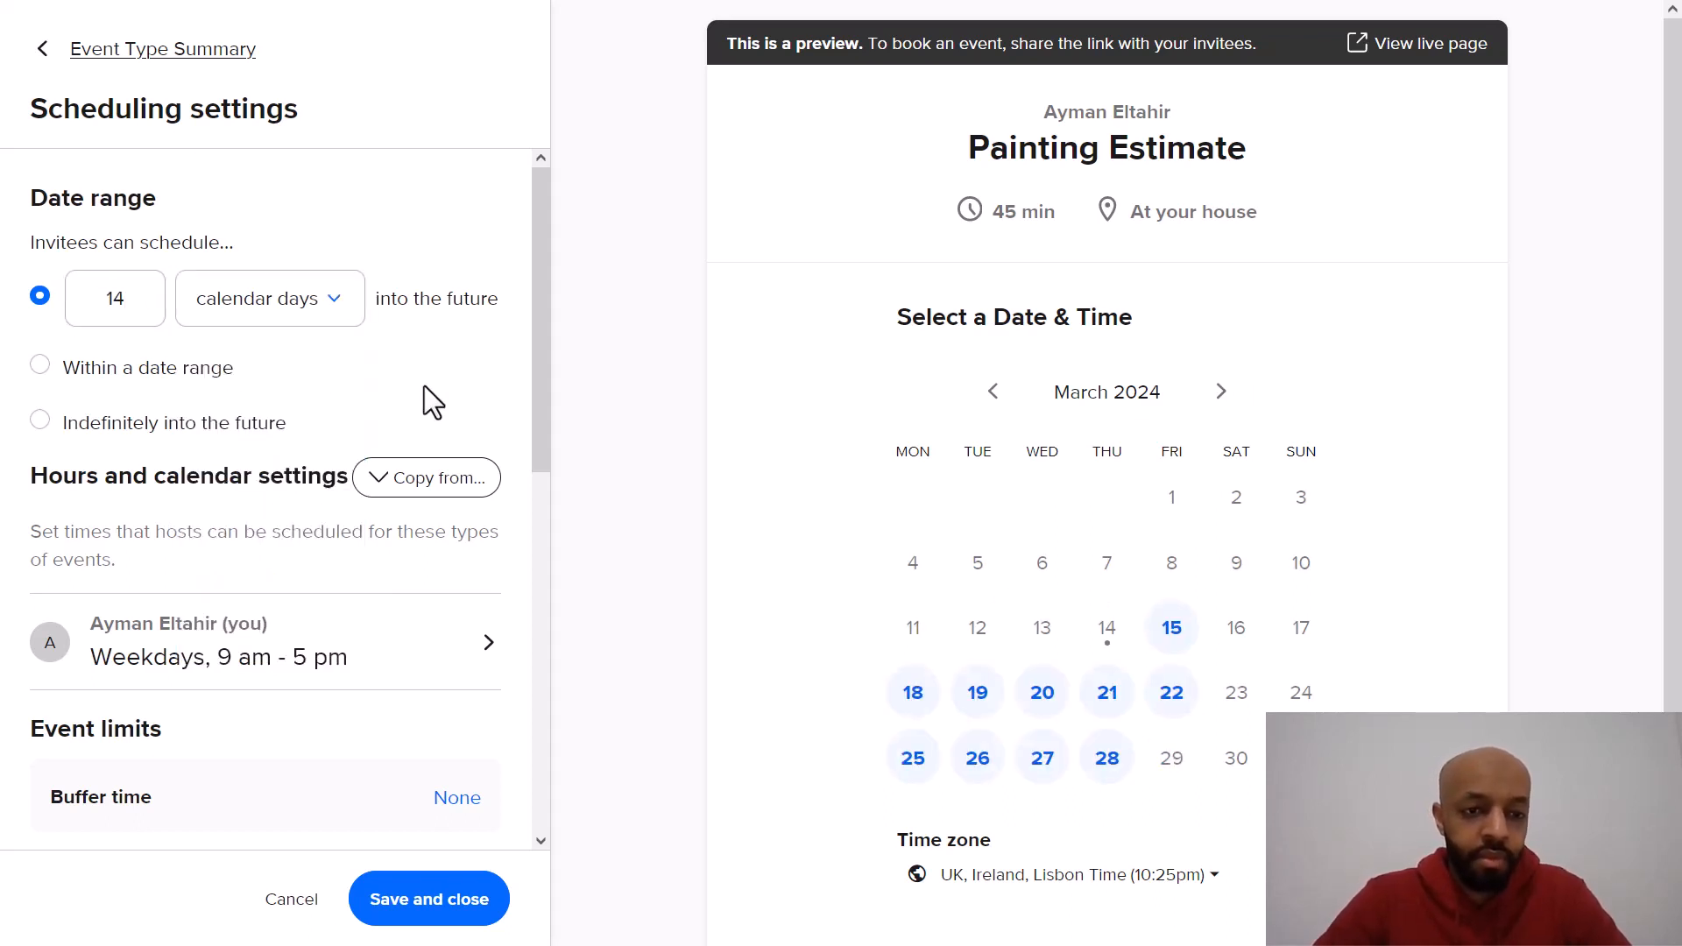
Step: Review the hours and event limits settings such as buffer time, minimum notice and daily limit
scroll(424, 385, "down", 1)
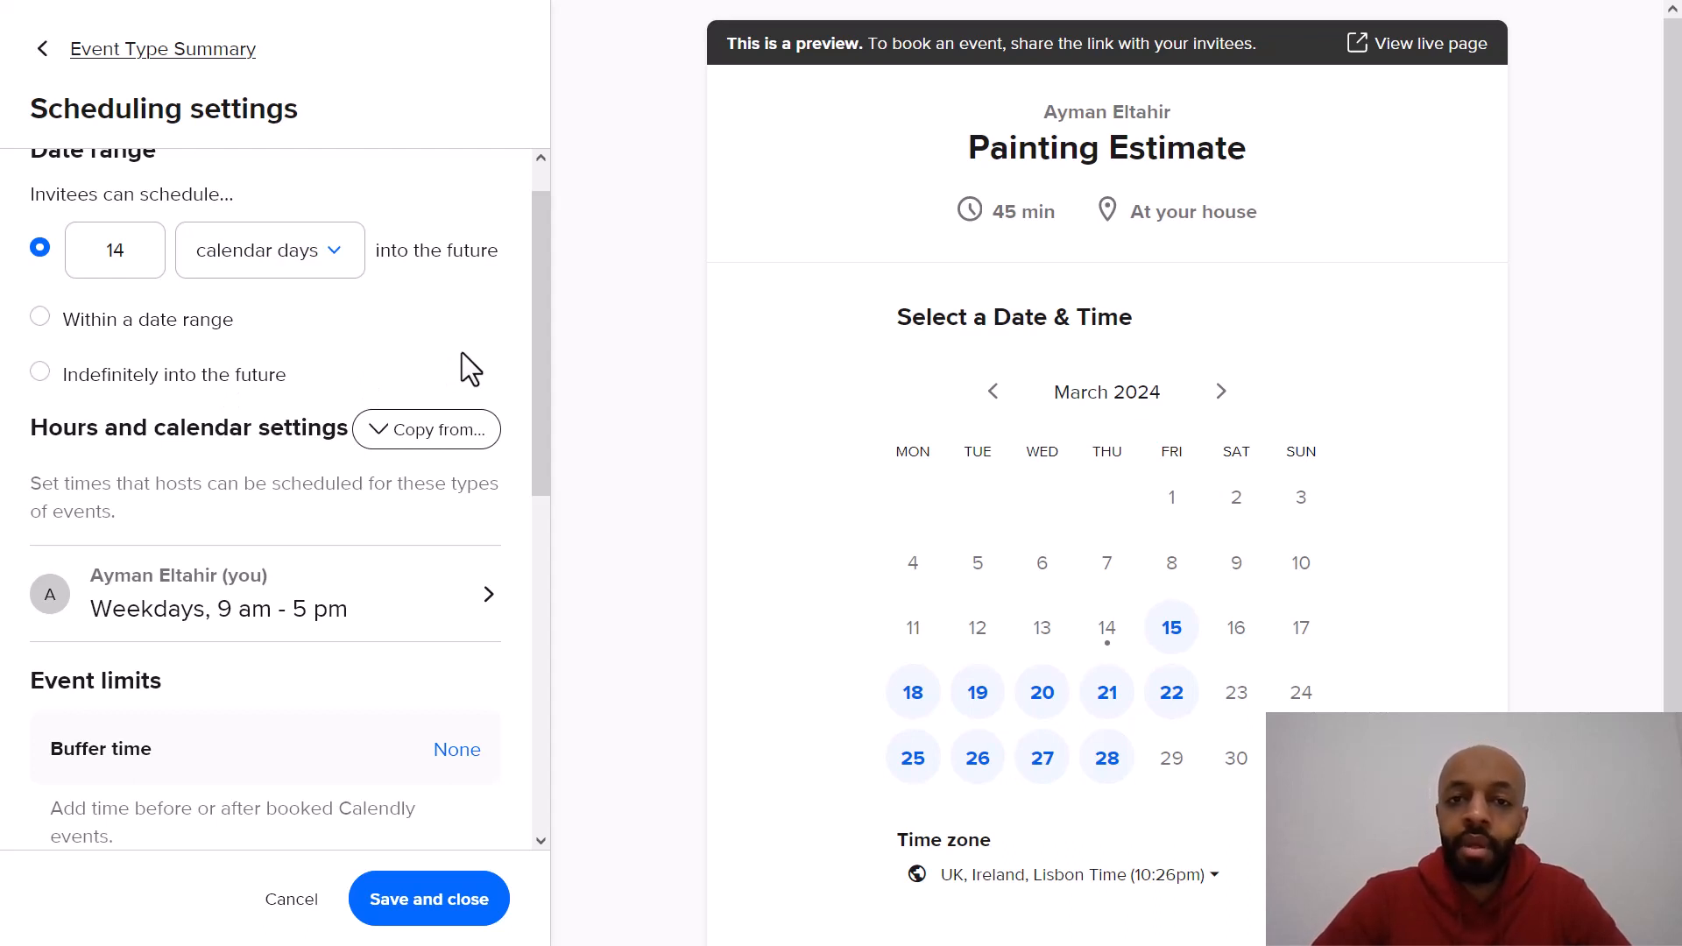
scroll(460, 352, "down", 1)
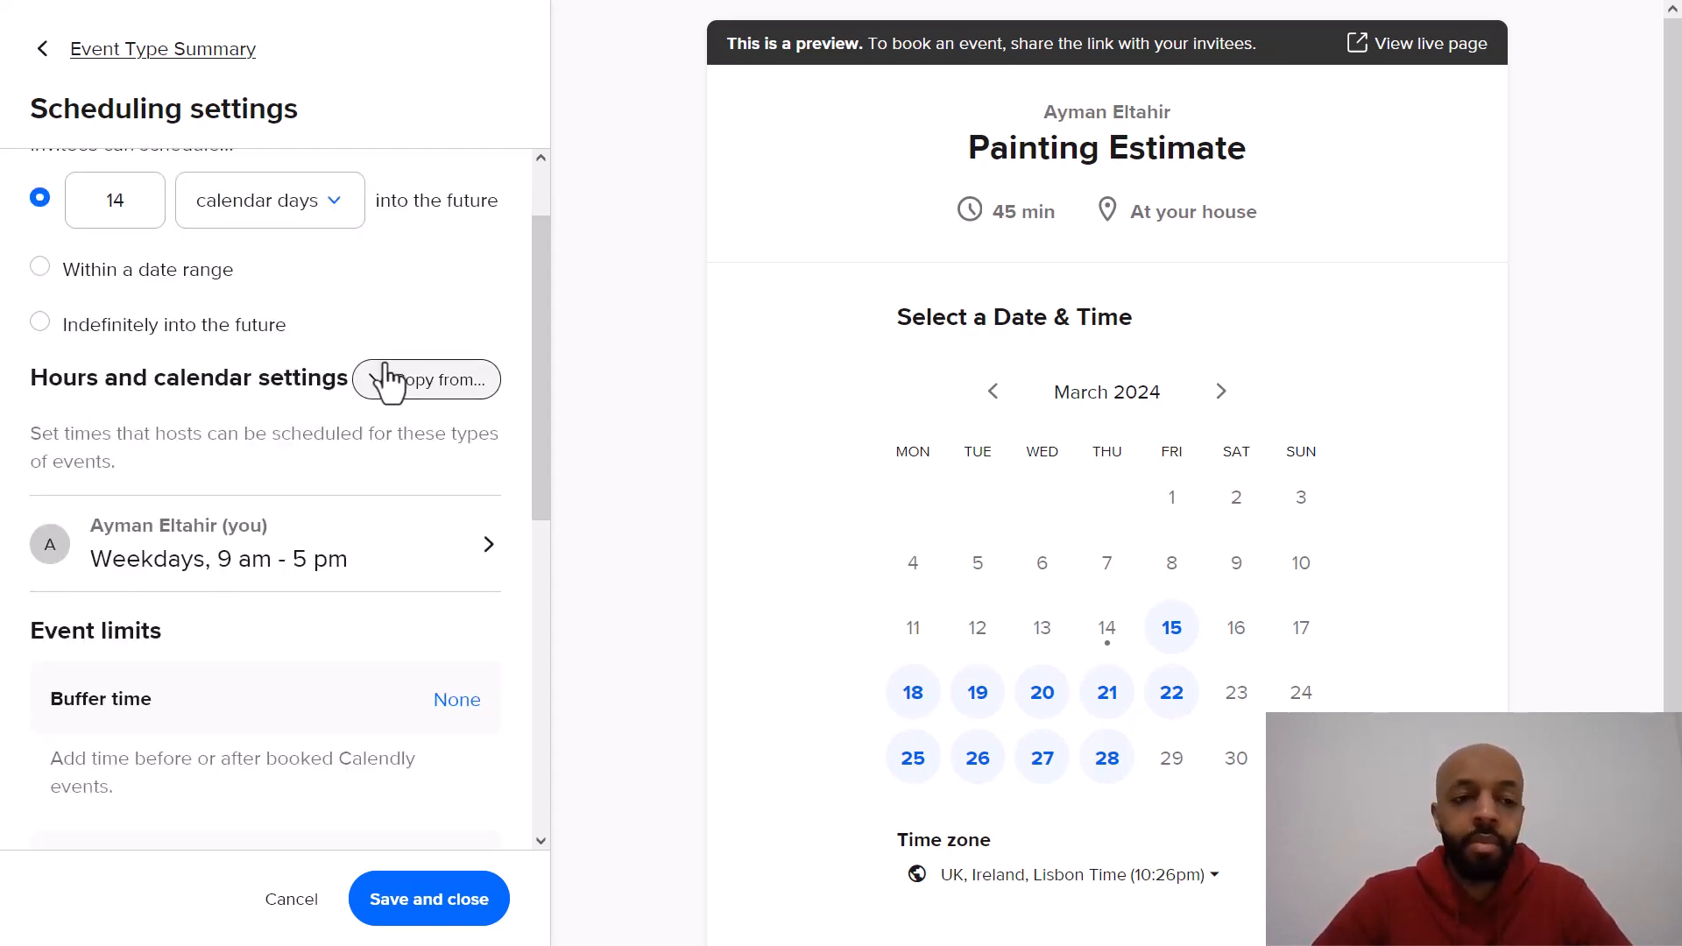
left_click(390, 392)
scroll(289, 473, "down", 2)
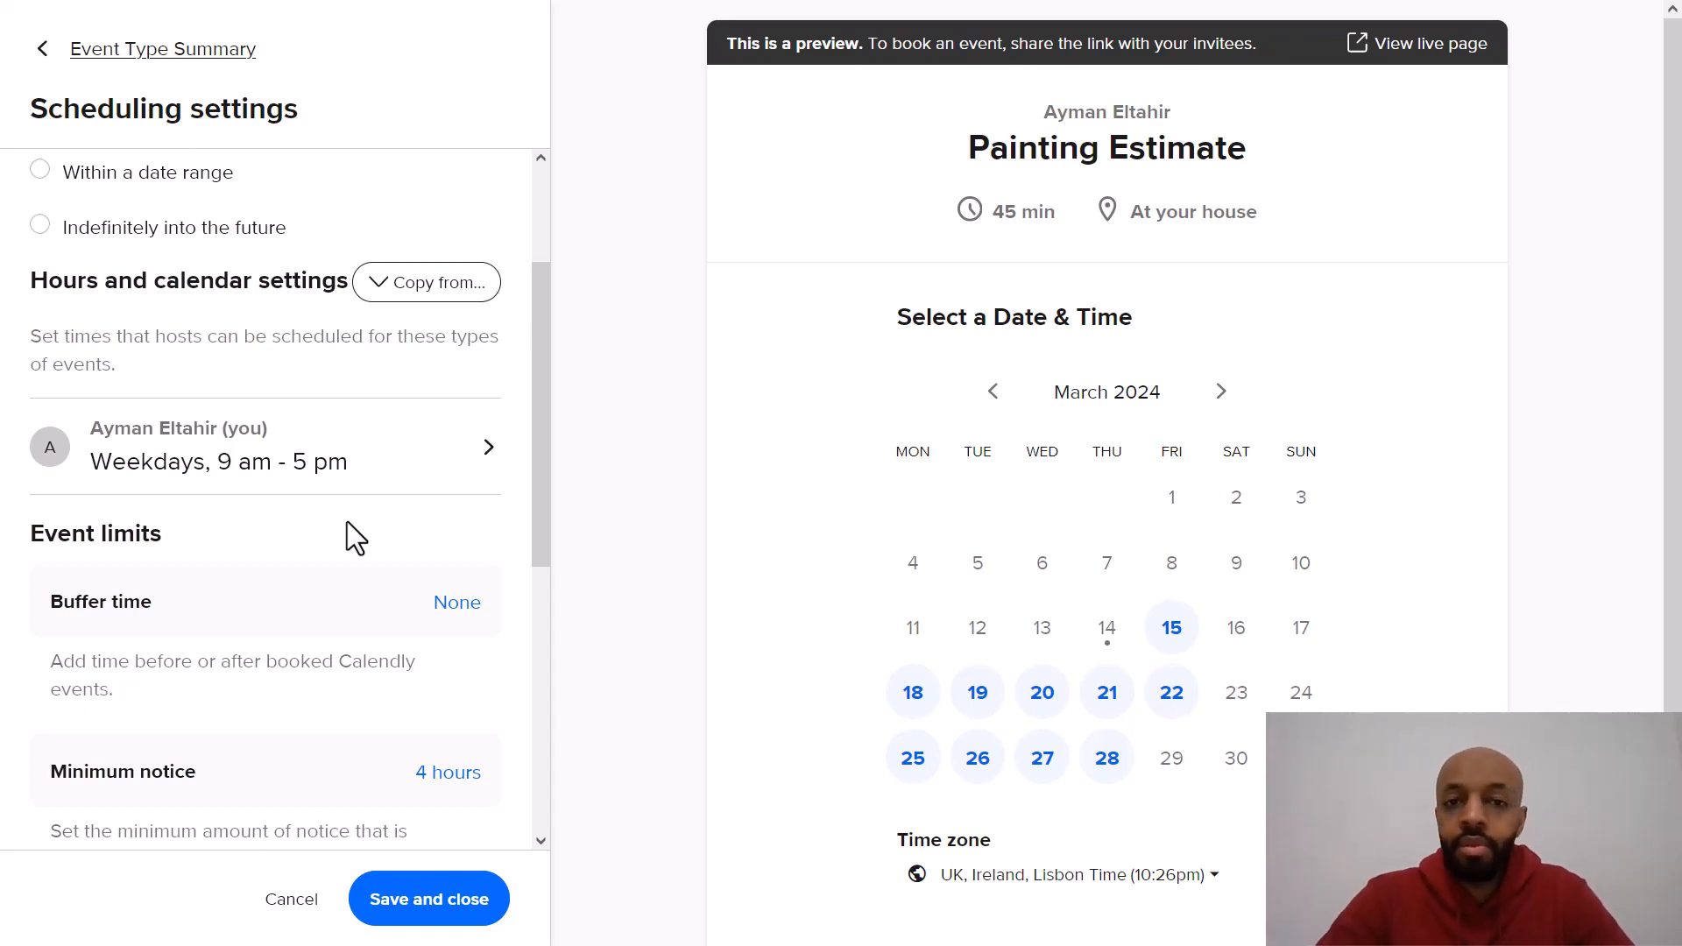
scroll(347, 522, "down", 1)
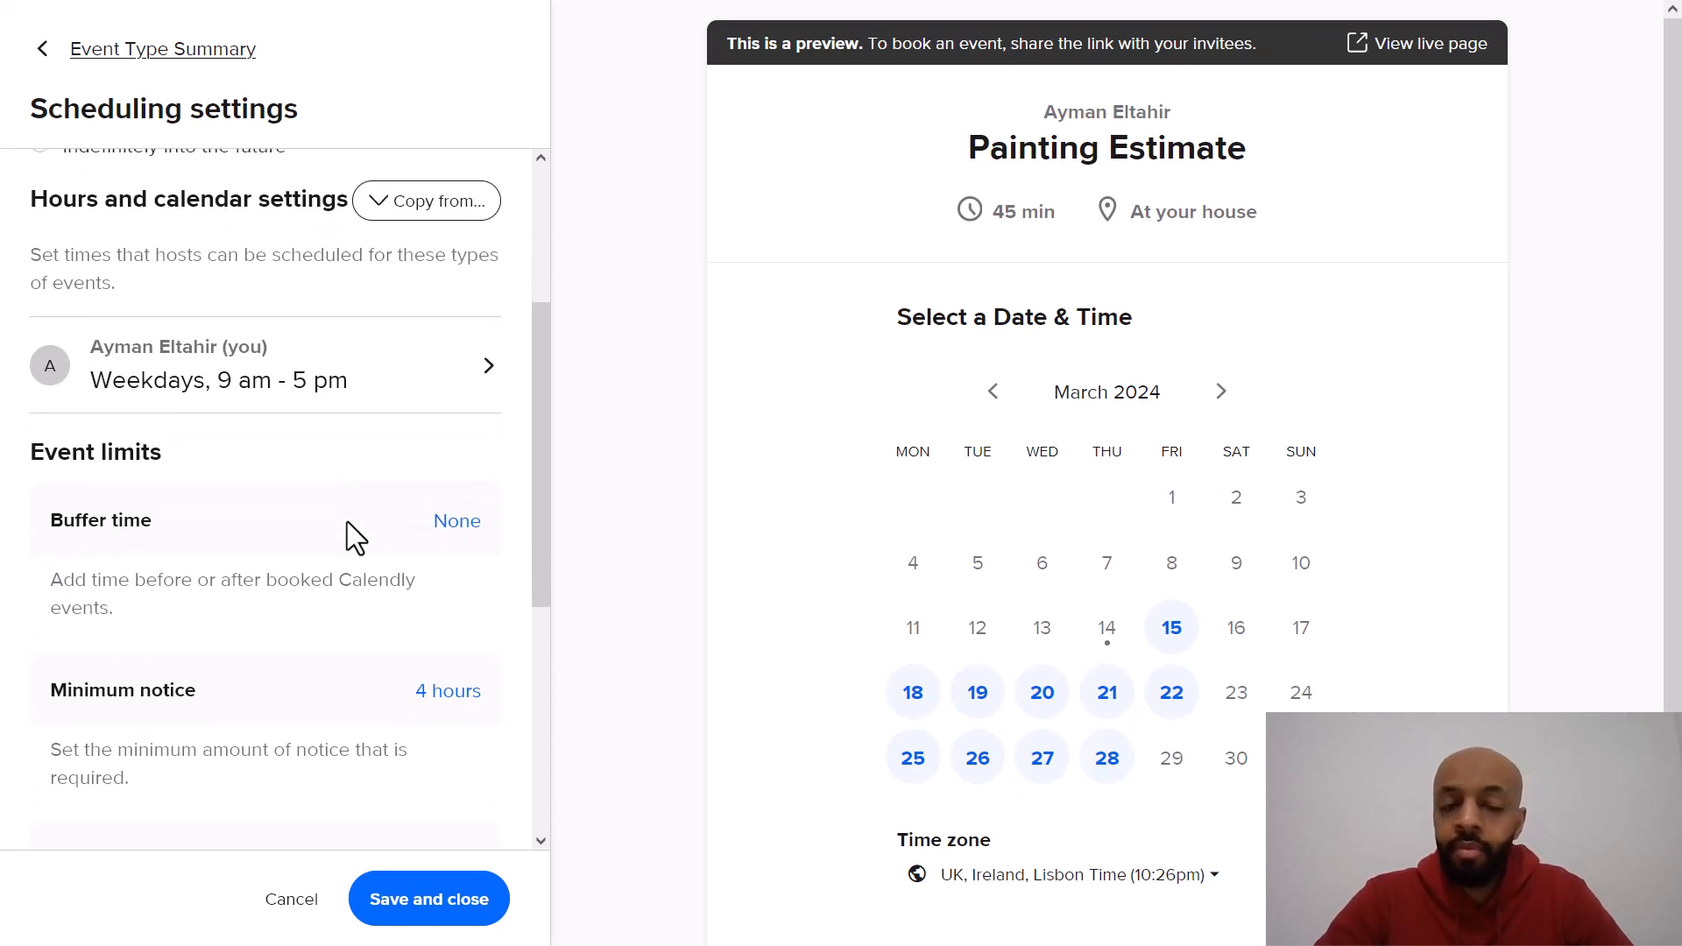
scroll(347, 522, "down", 1)
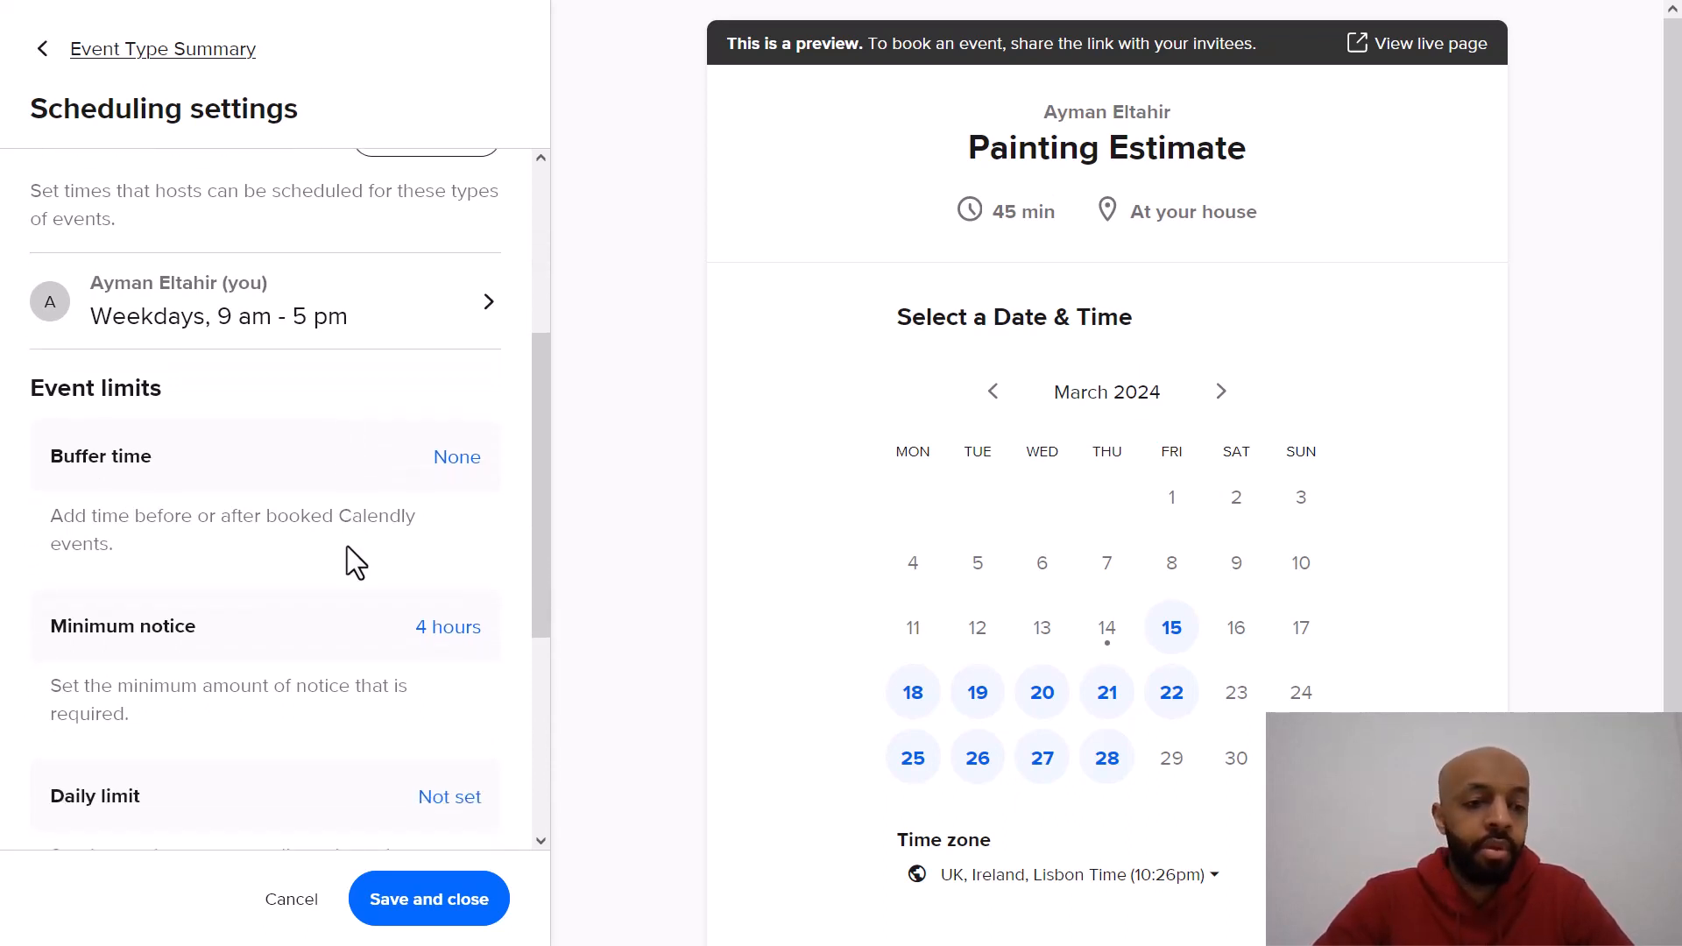
Step: Set the event's buffer time to 30 min before and 1 hr after each event
scroll(347, 545, "down", 1)
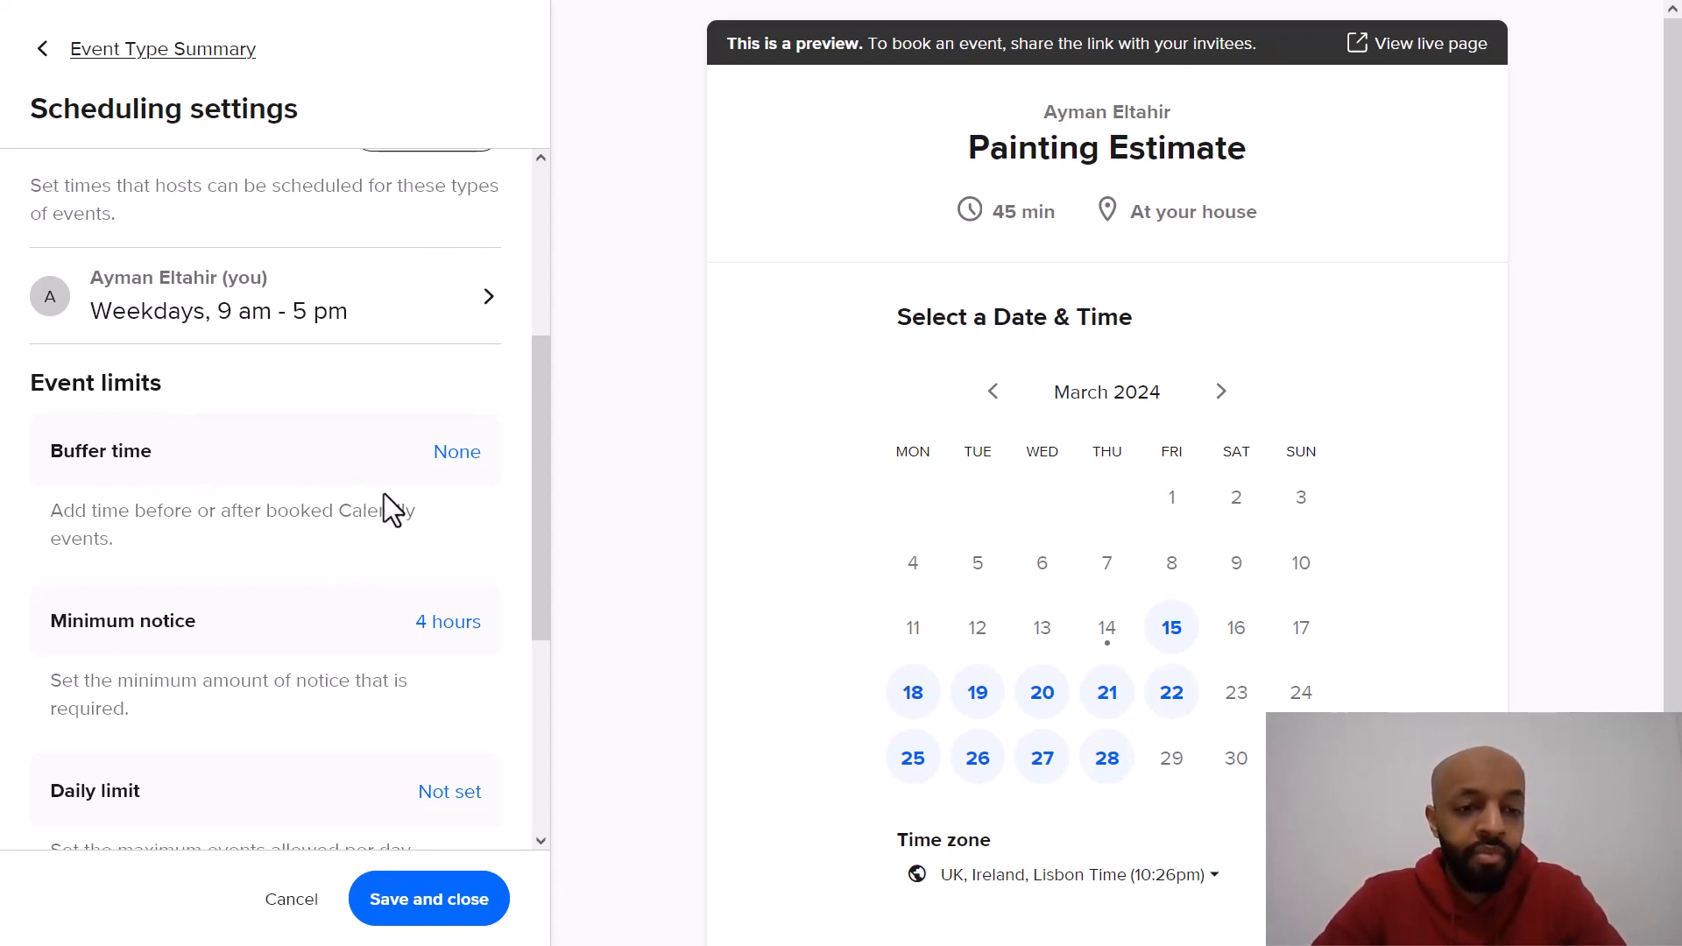
left_click(447, 455)
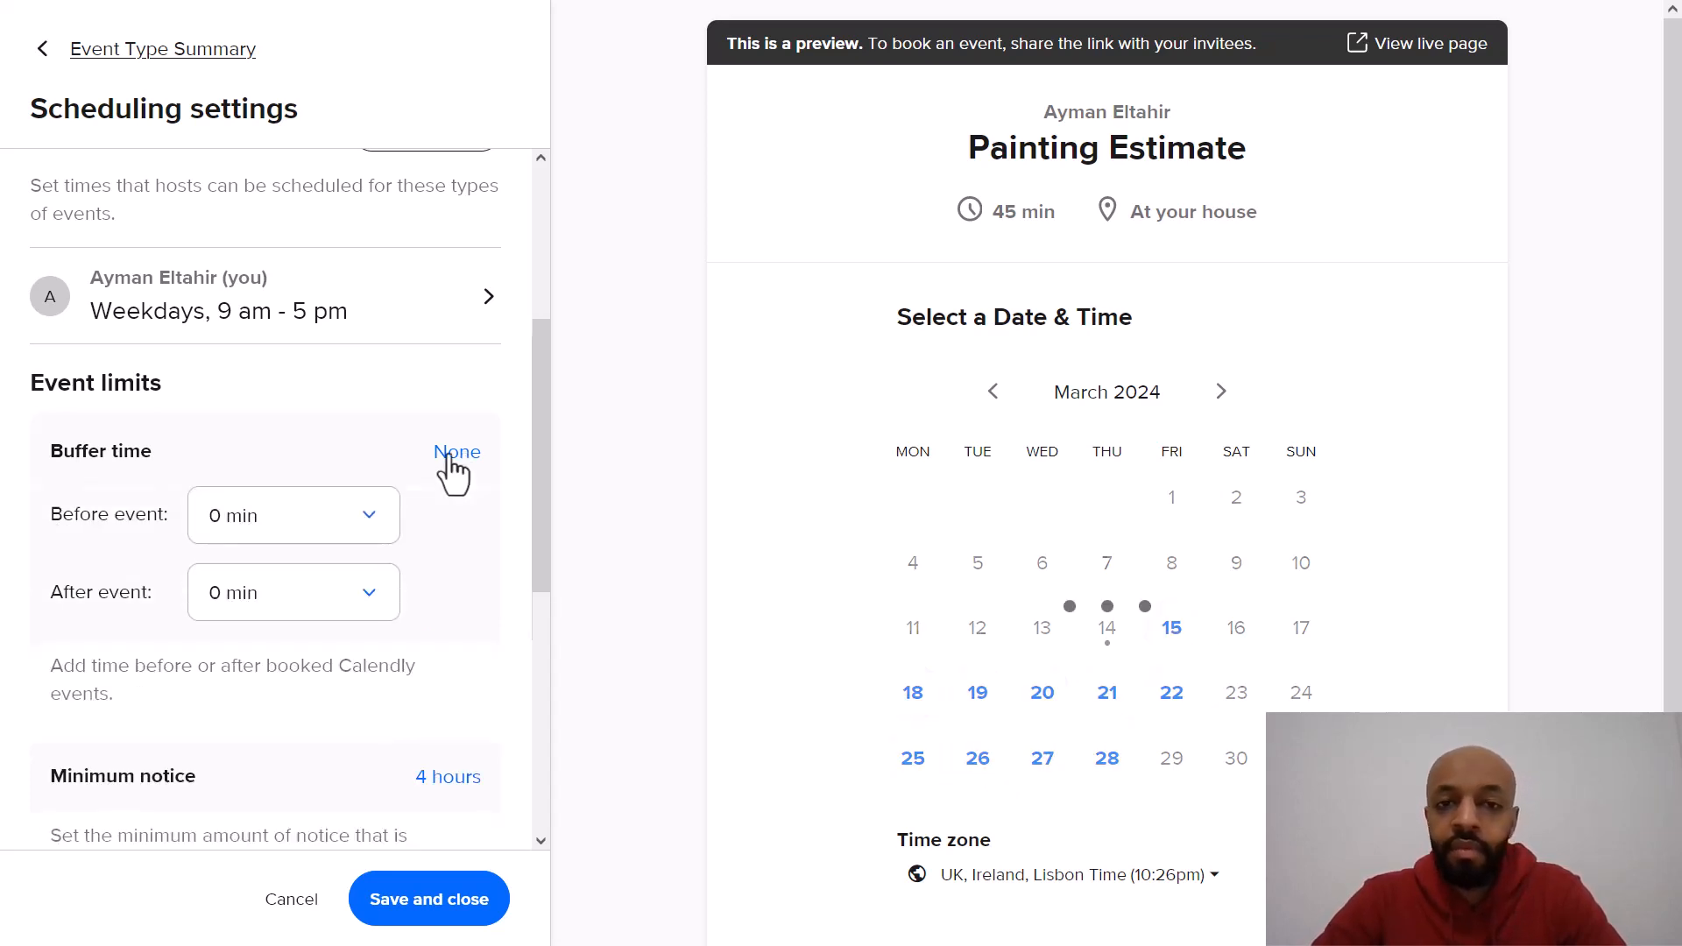
left_click(349, 524)
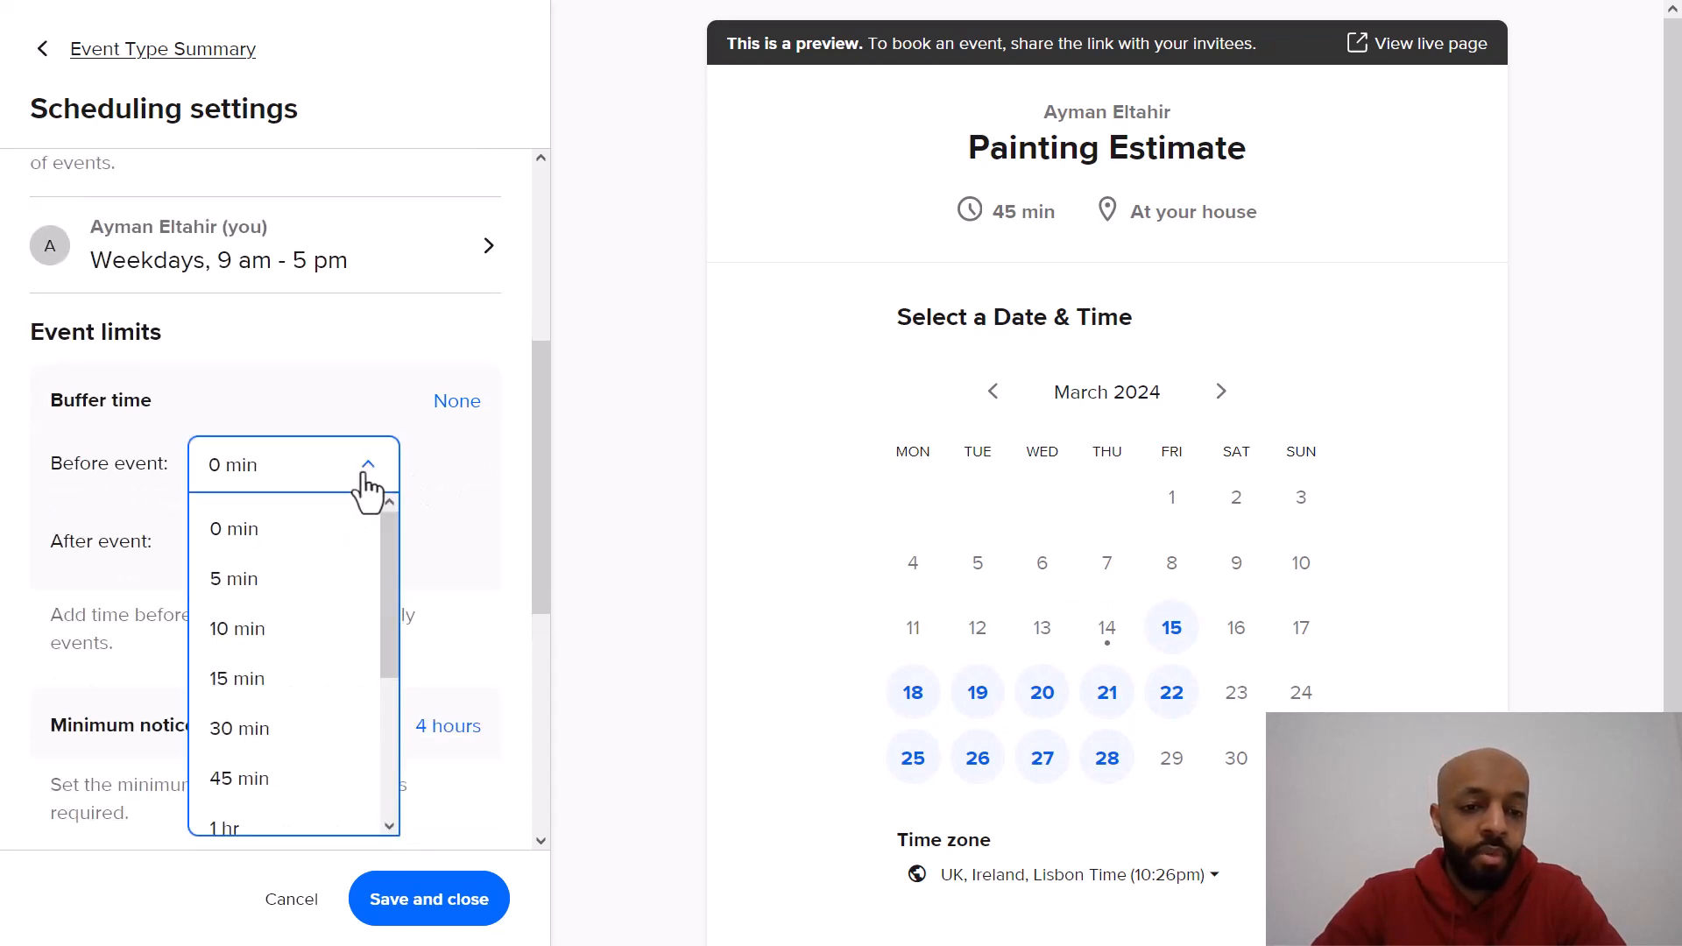
left_click(268, 730)
left_click(379, 554)
scroll(311, 677, "down", 3)
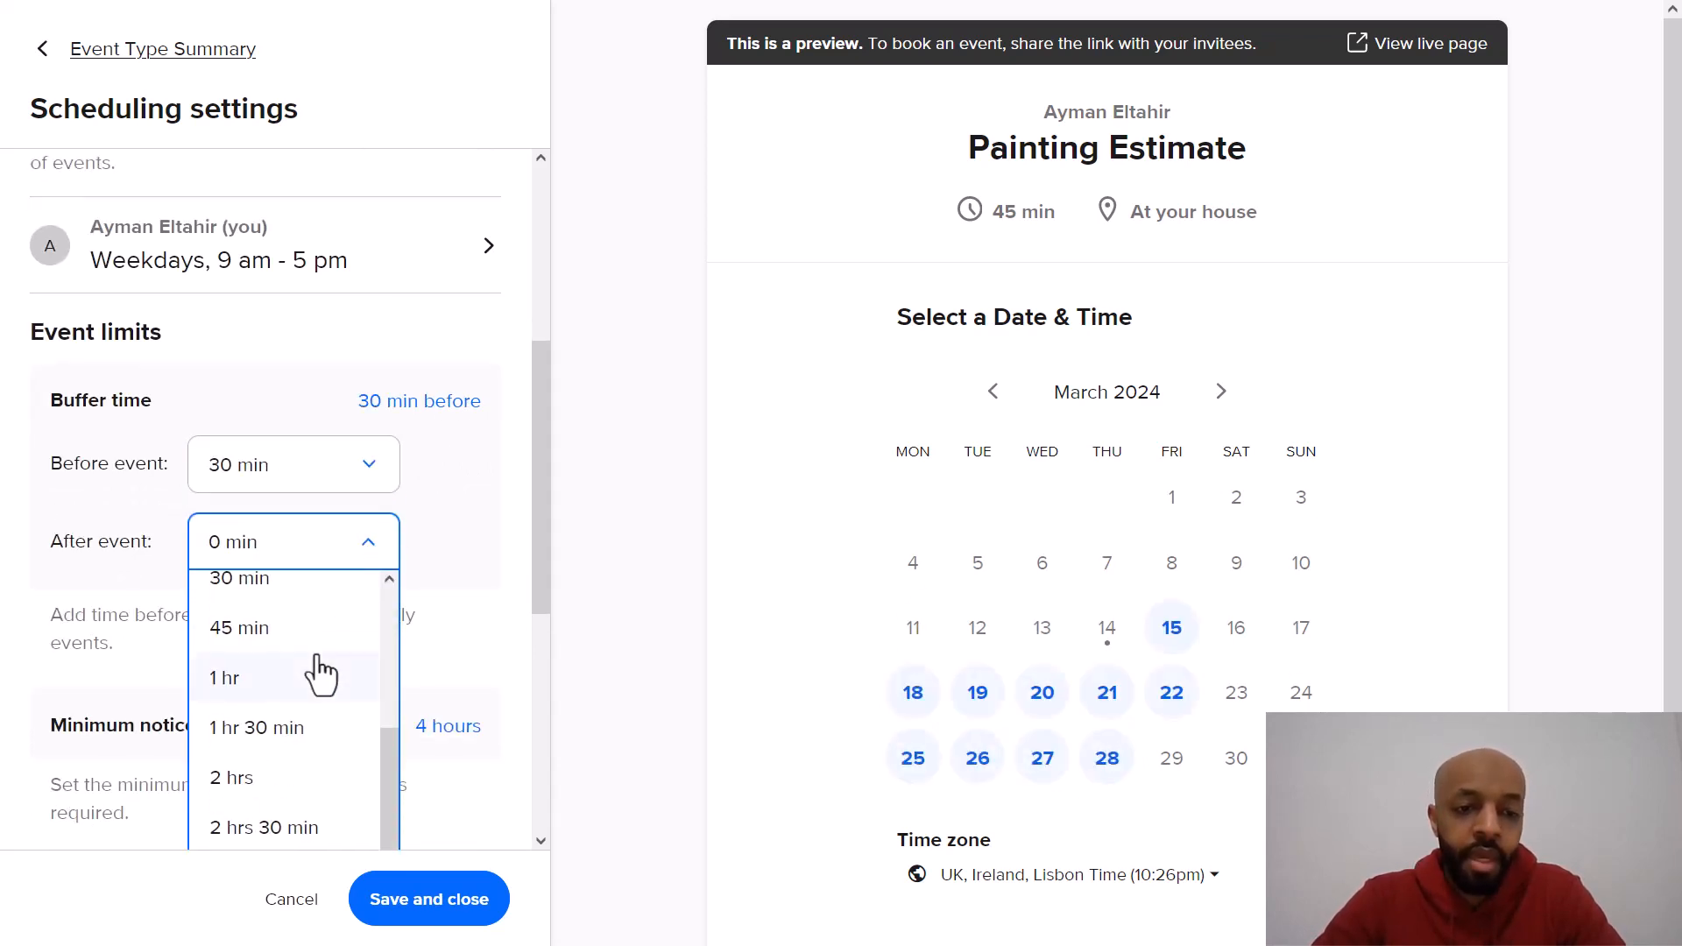
left_click(308, 677)
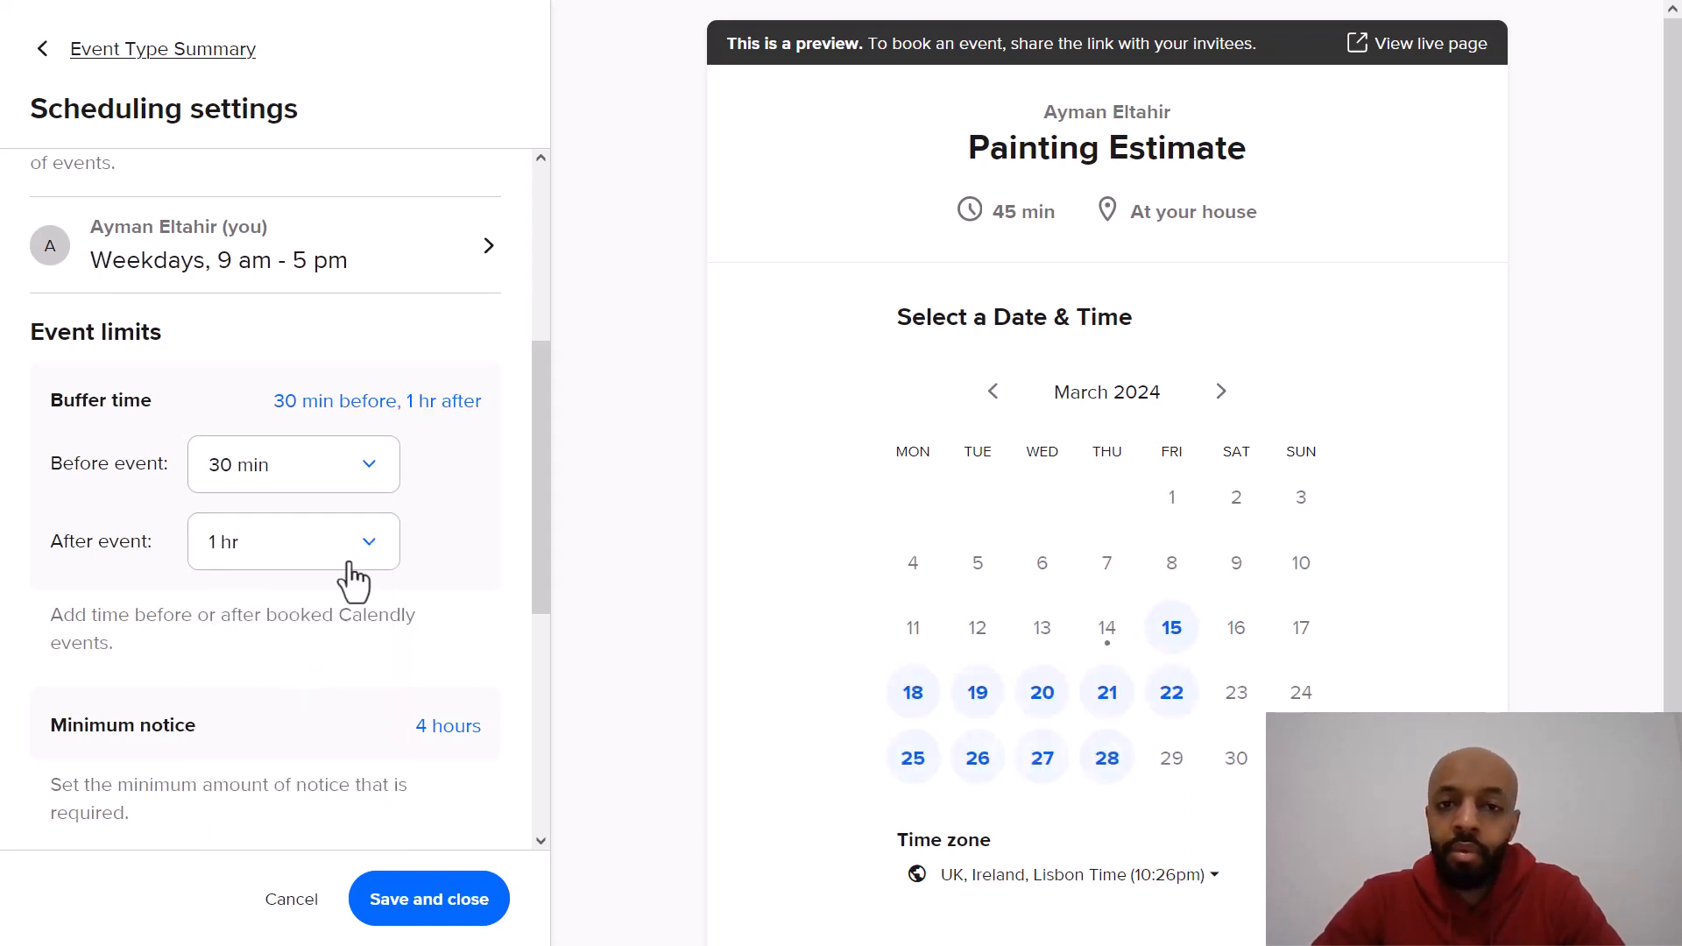
Step: Set the minimum notice so invitees can't schedule within 1 hour of an event start time
scroll(474, 515, "down", 3)
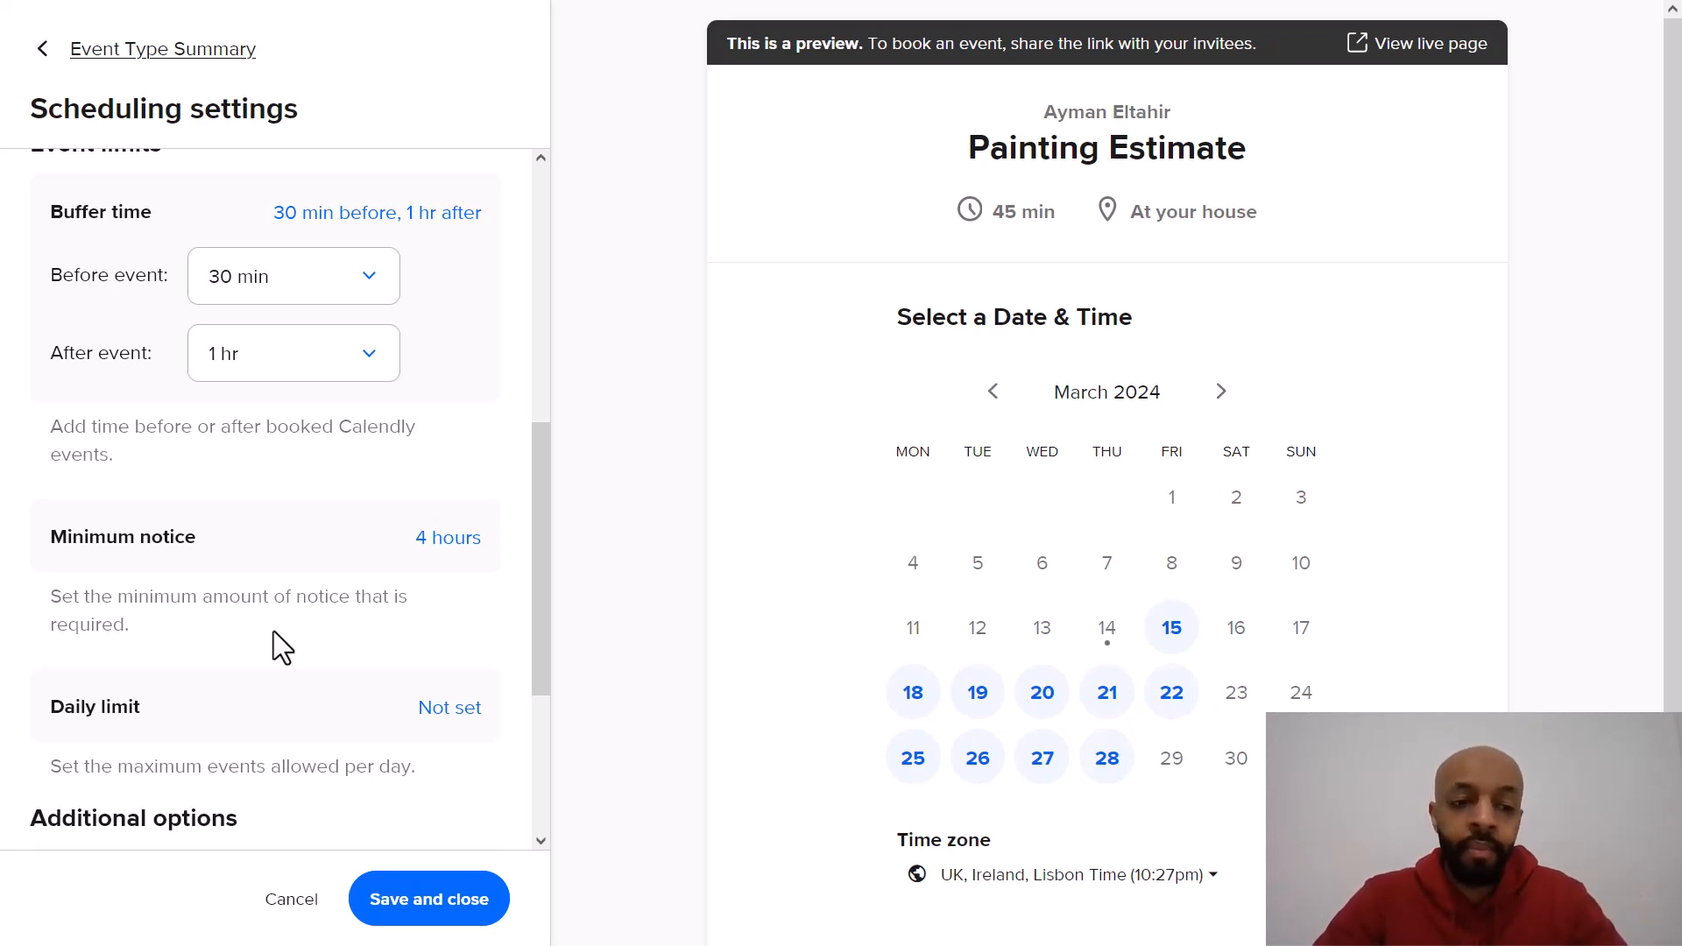
left_click(434, 547)
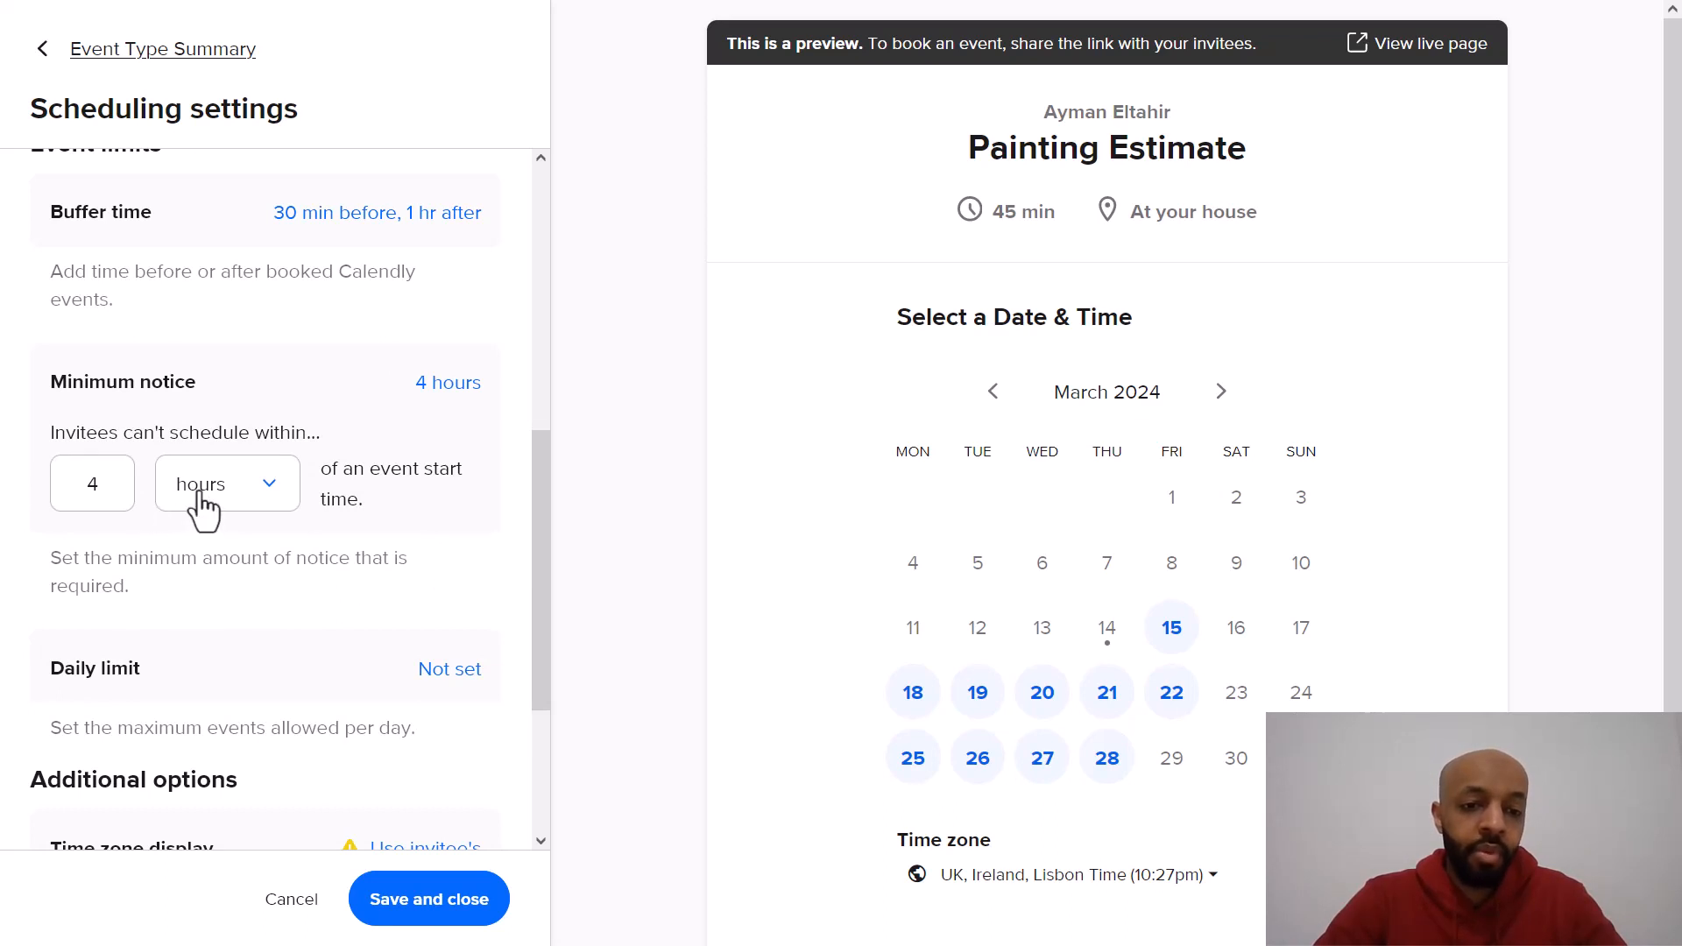
double_click(94, 483)
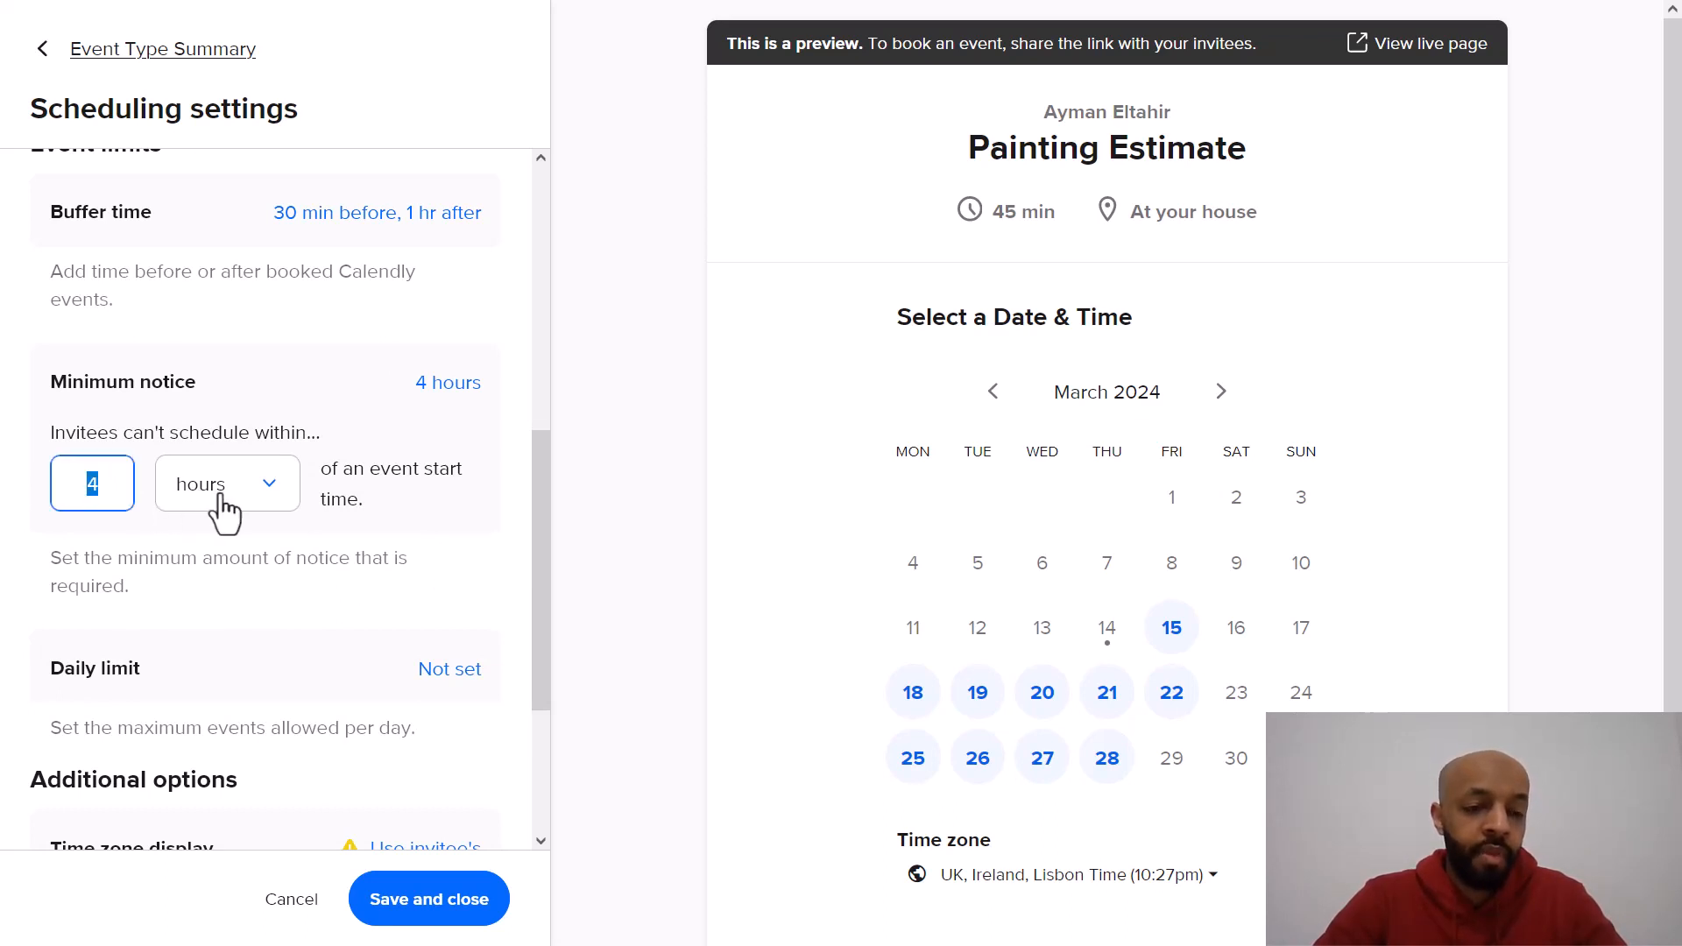
type("1")
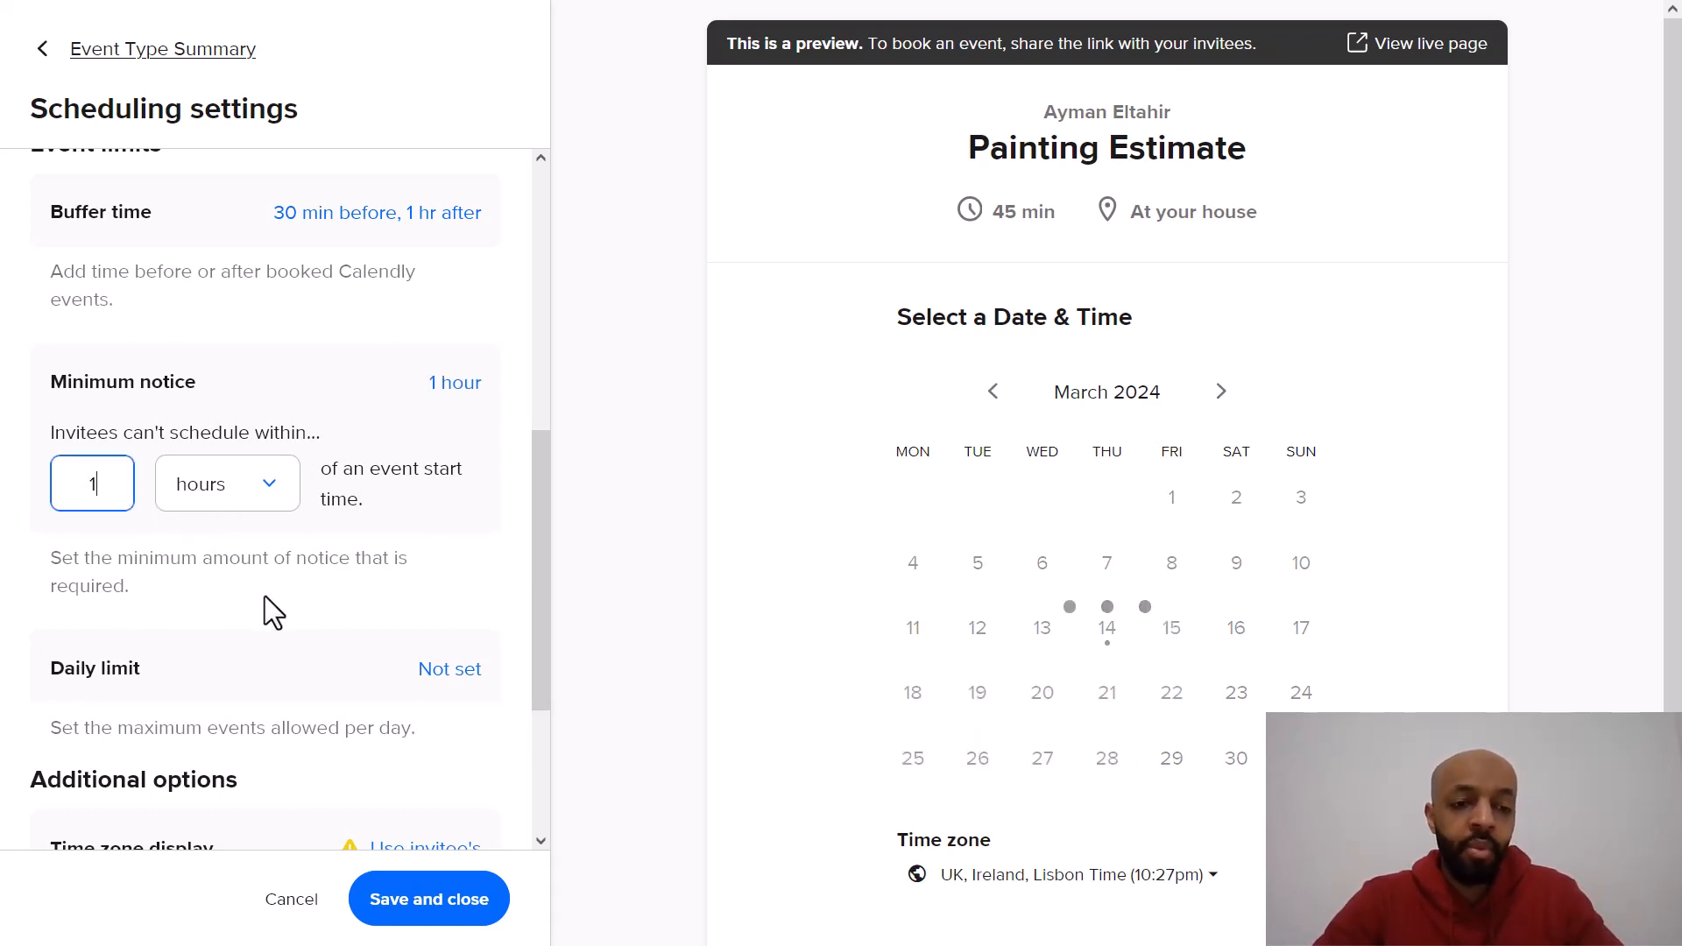
left_click(266, 599)
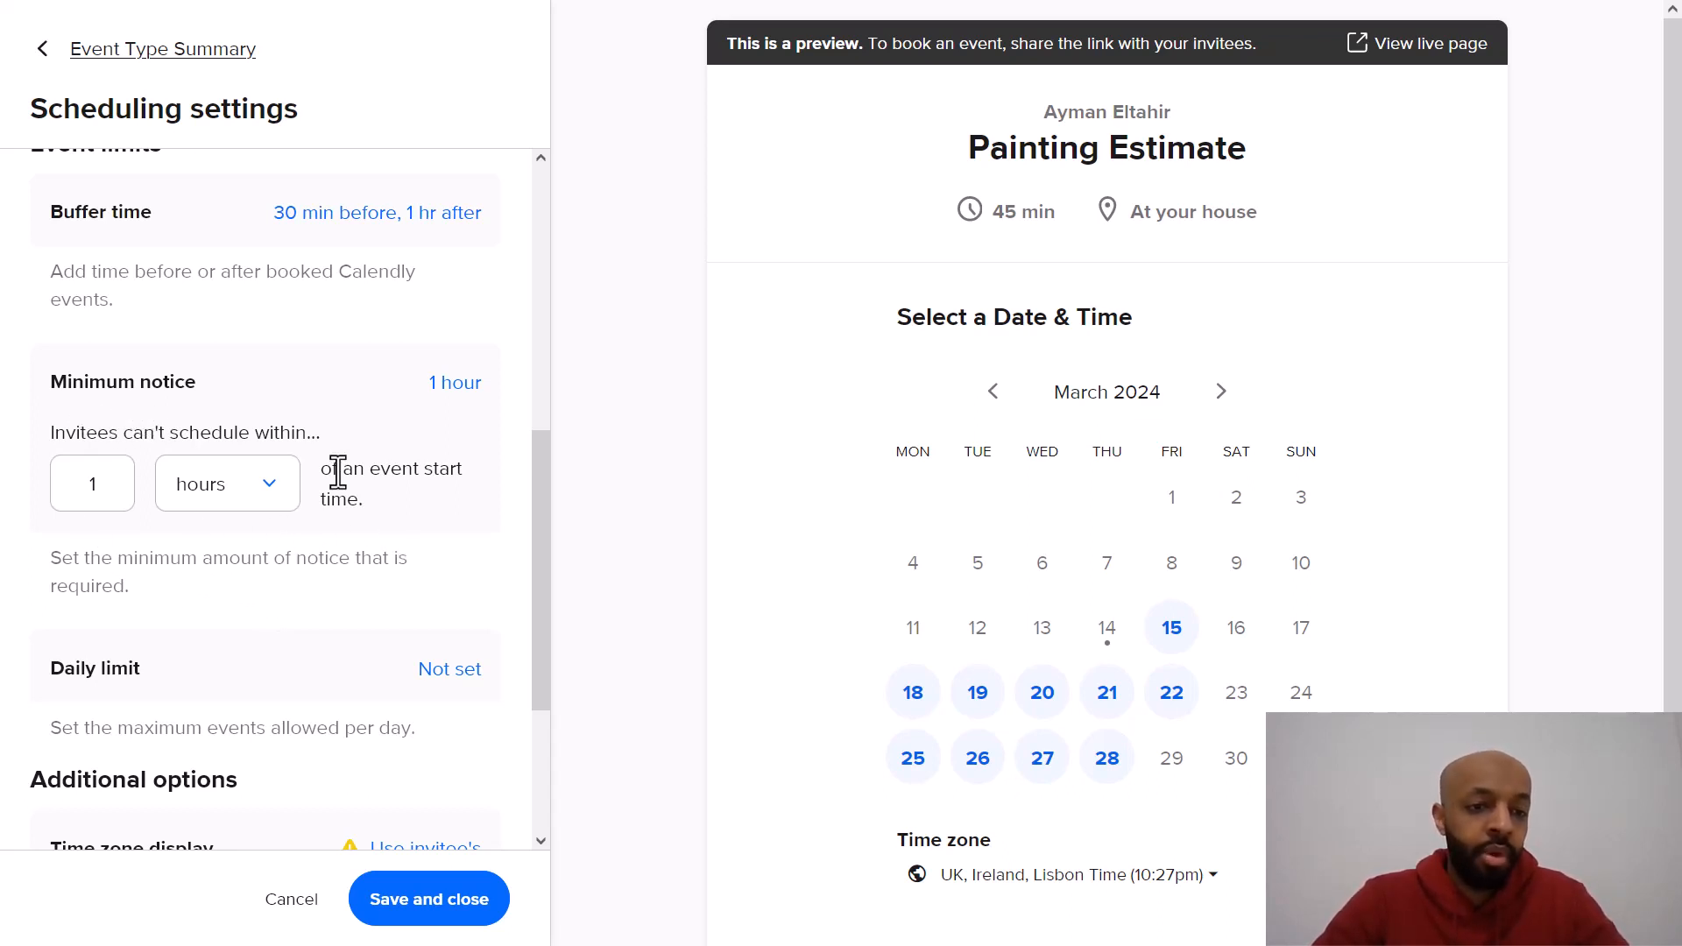
Step: Limit the event to 3 events max per day and save the scheduling settings
scroll(339, 469, "up", 2)
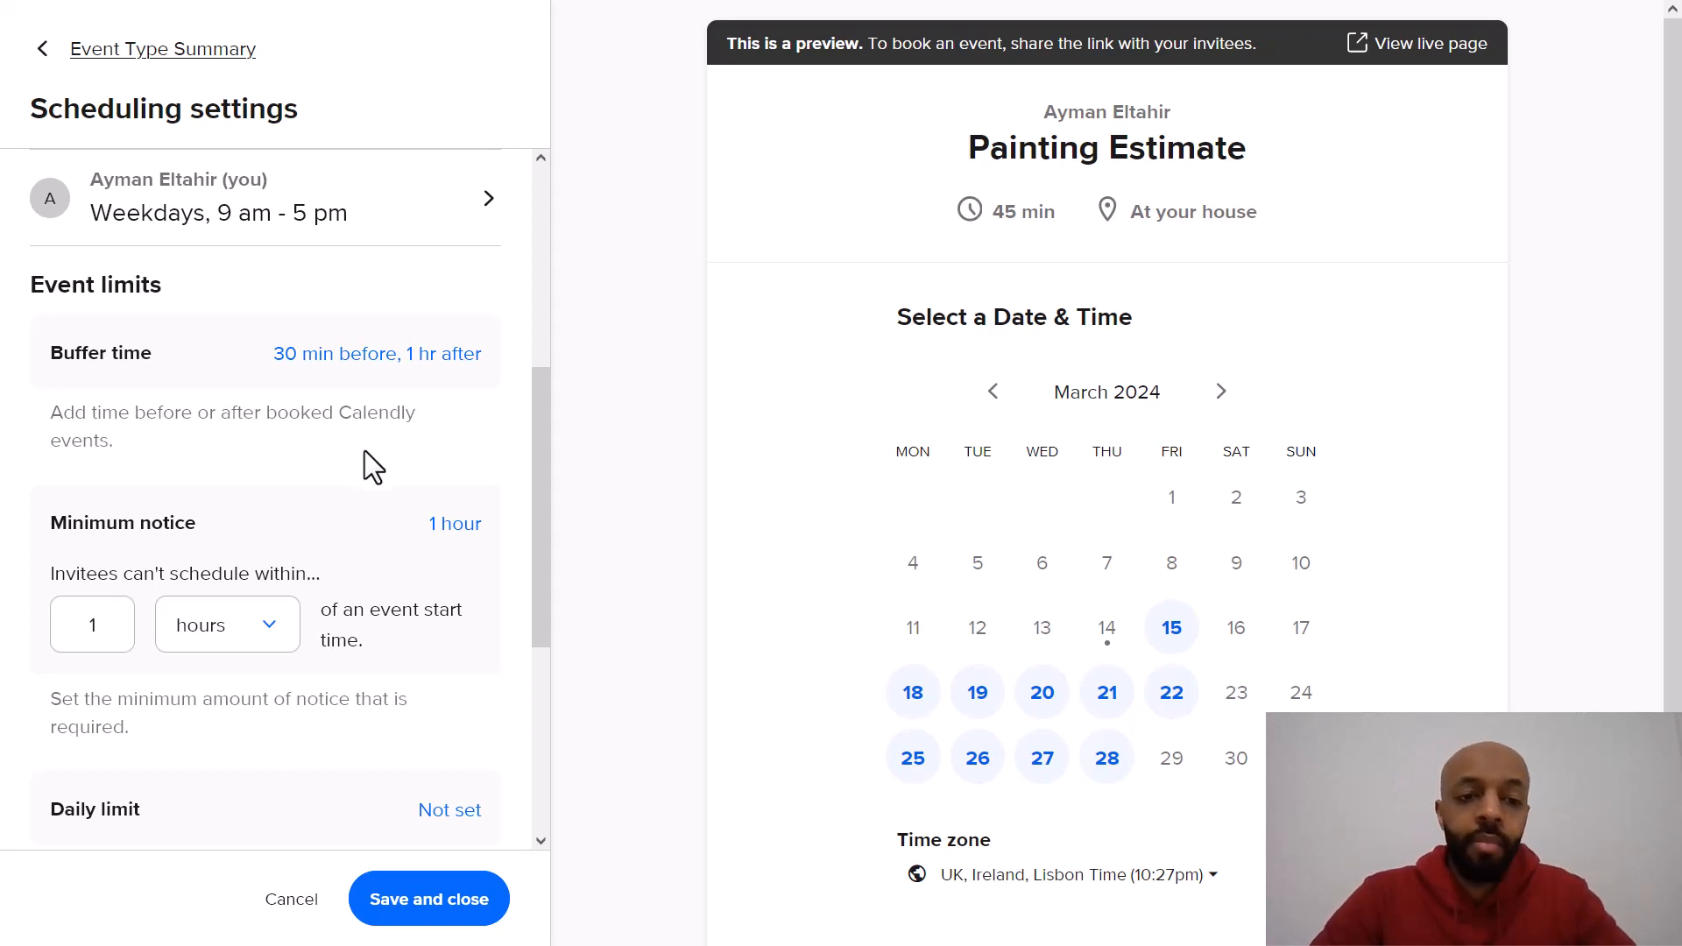
scroll(403, 471, "down", 5)
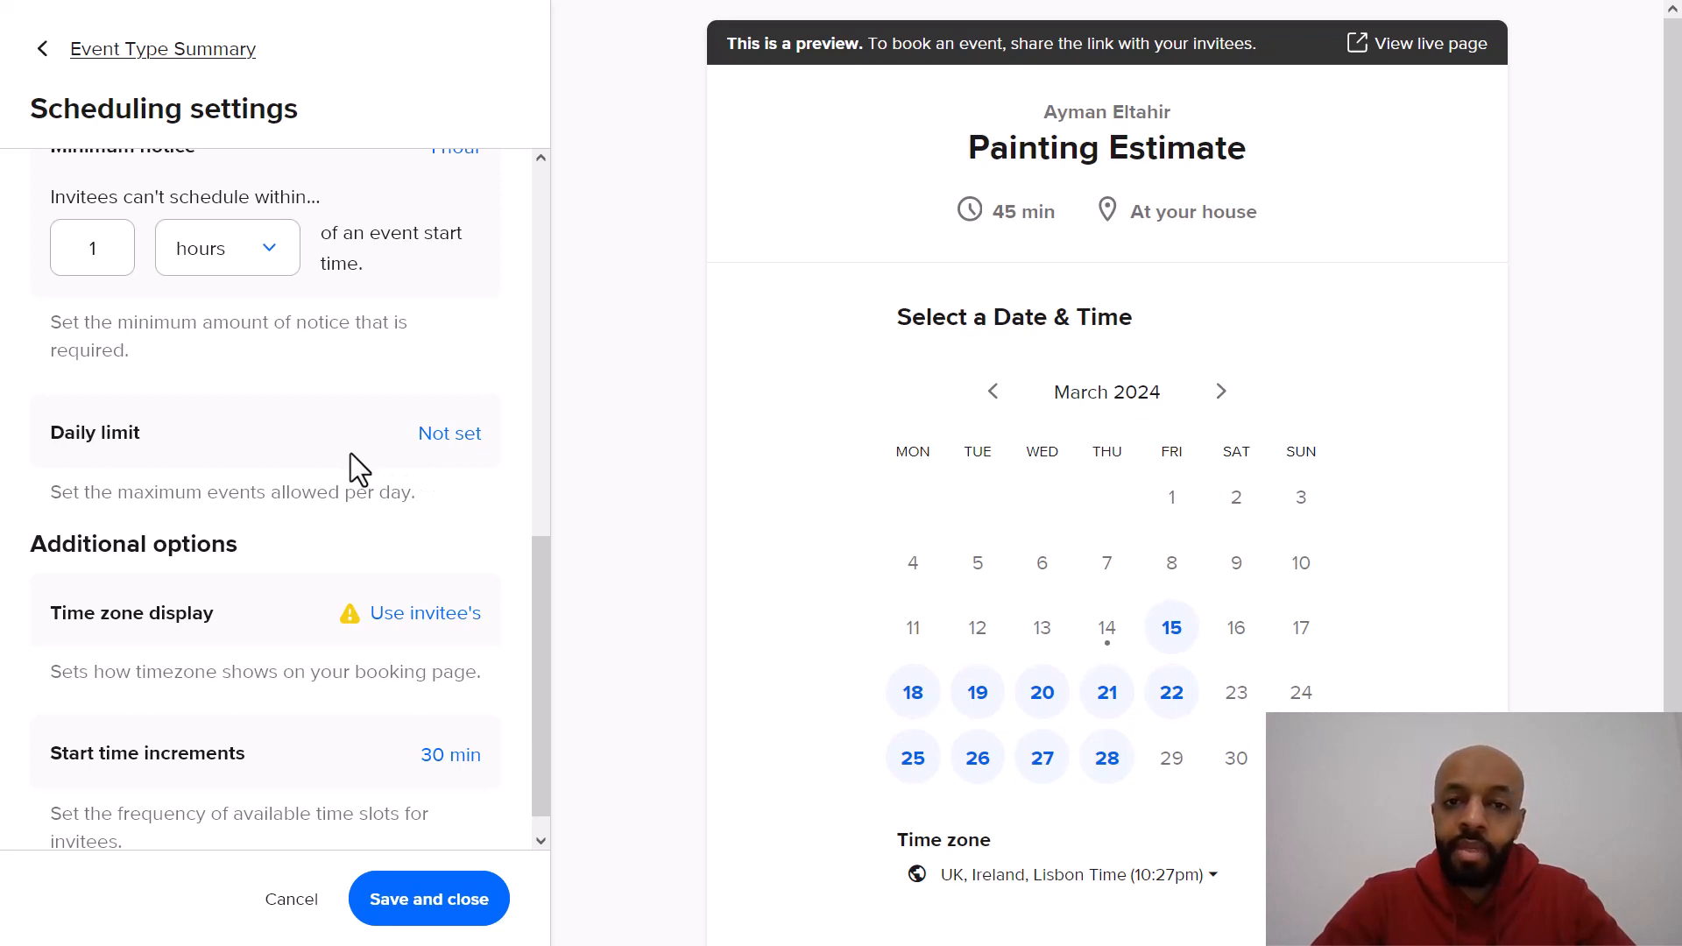
left_click(425, 462)
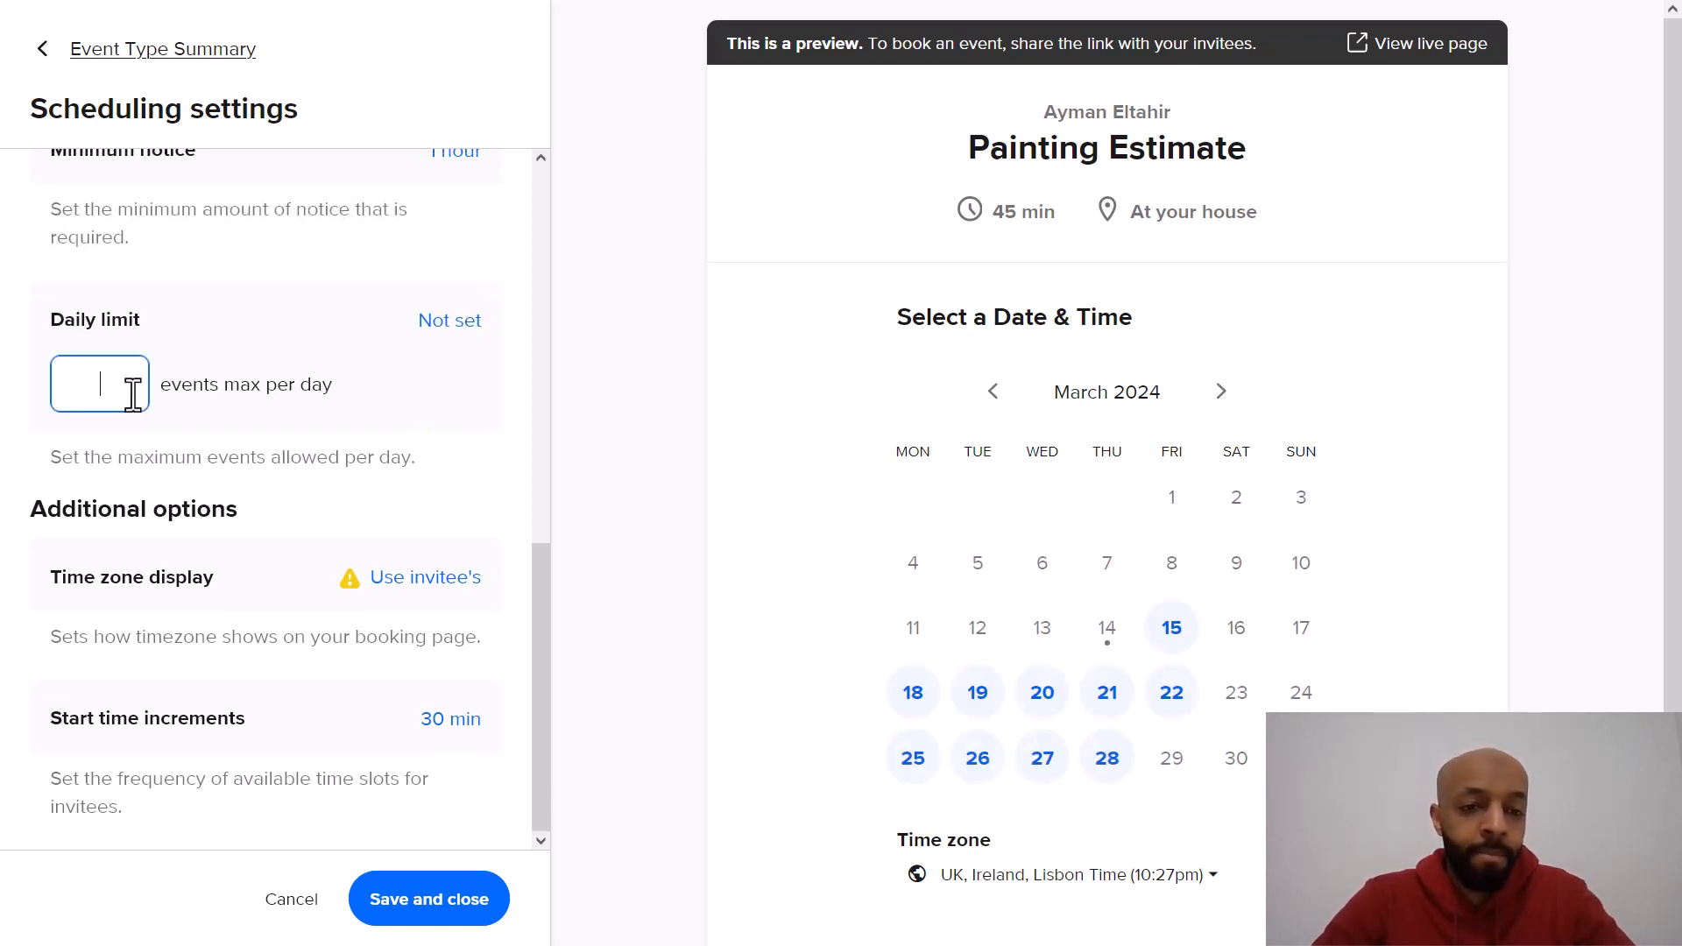
type("4")
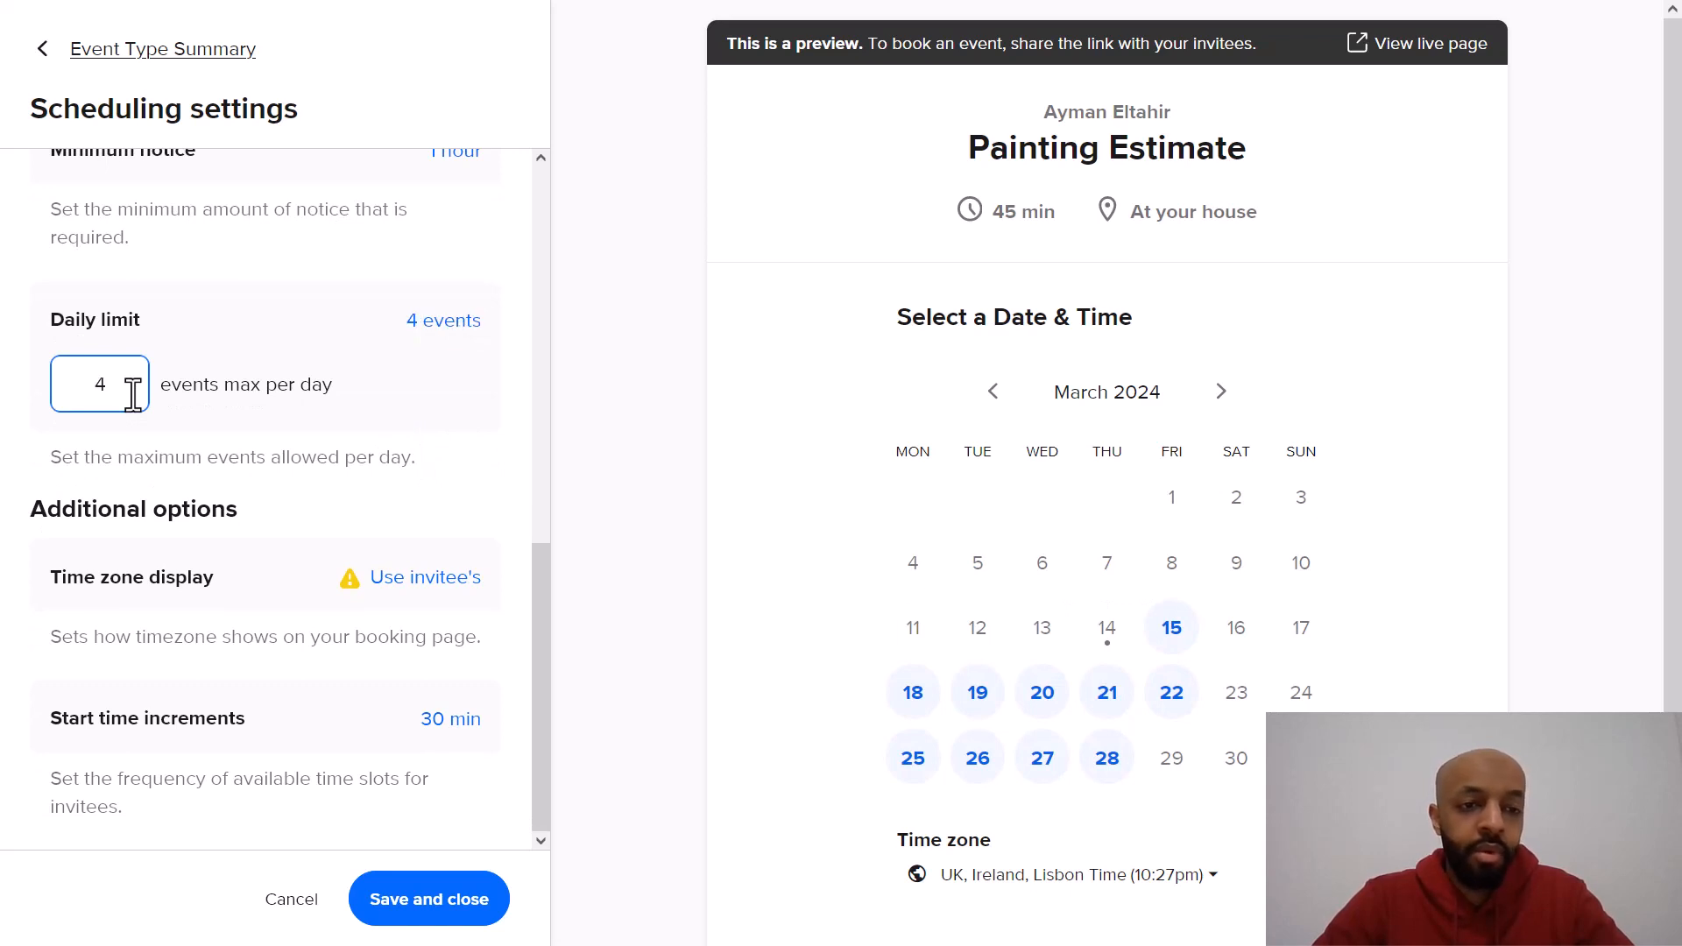
left_click(339, 433)
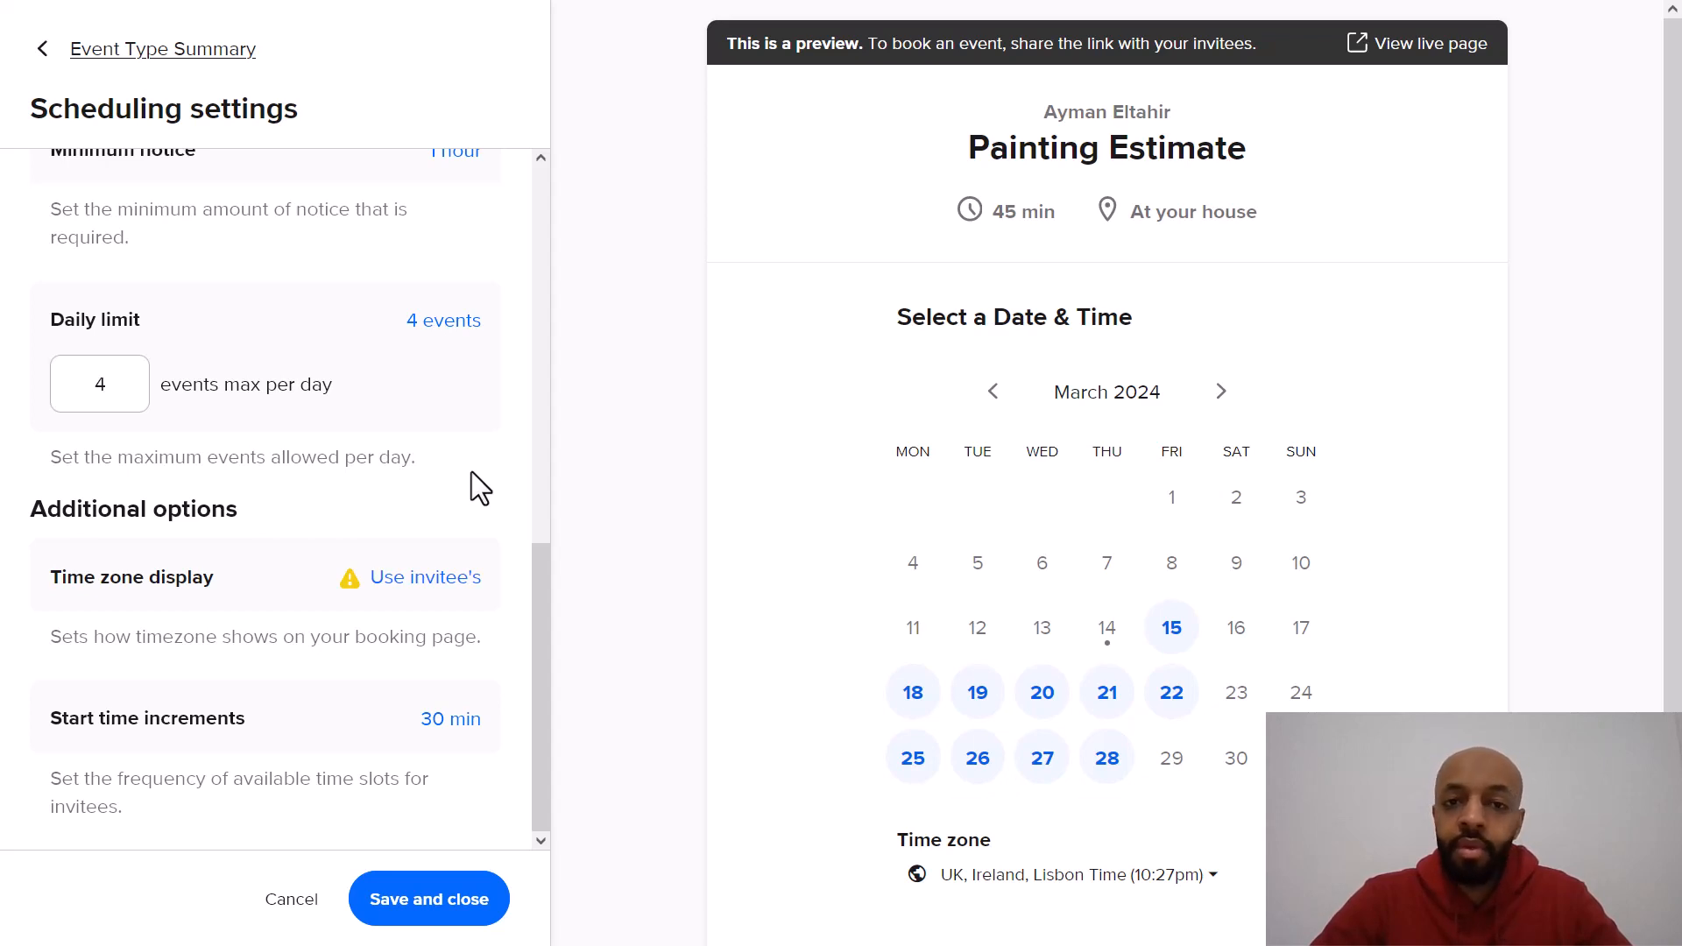
left_click(135, 392)
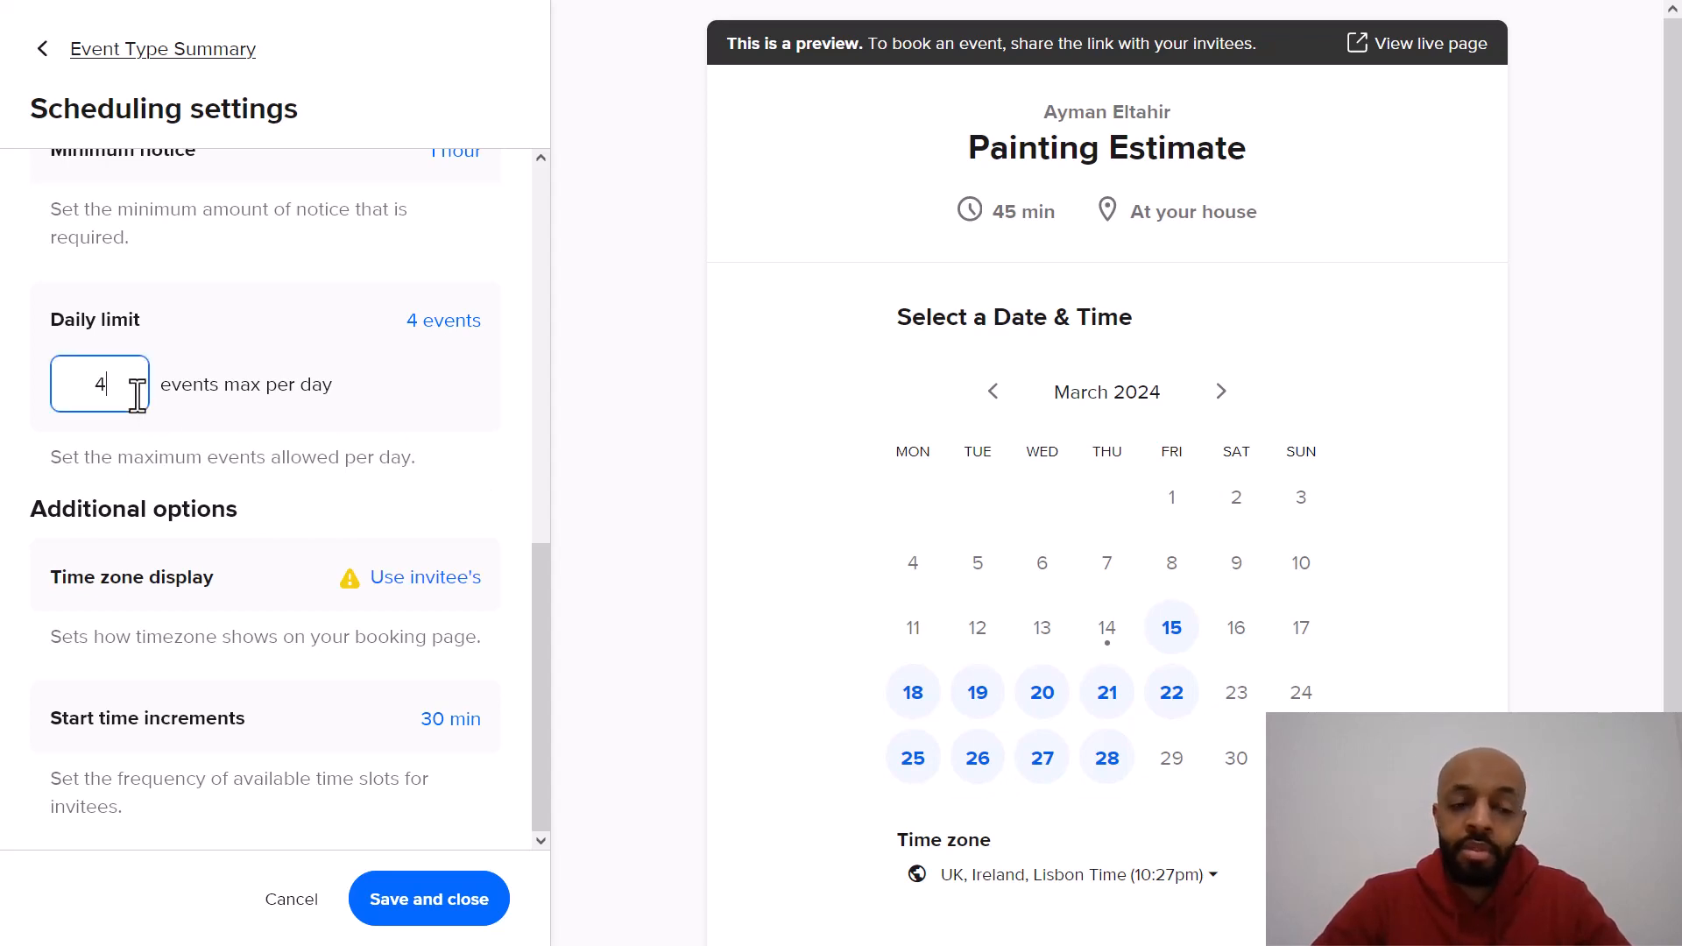
type("3")
key("BackSpace")
key("BackSpace")
type("3")
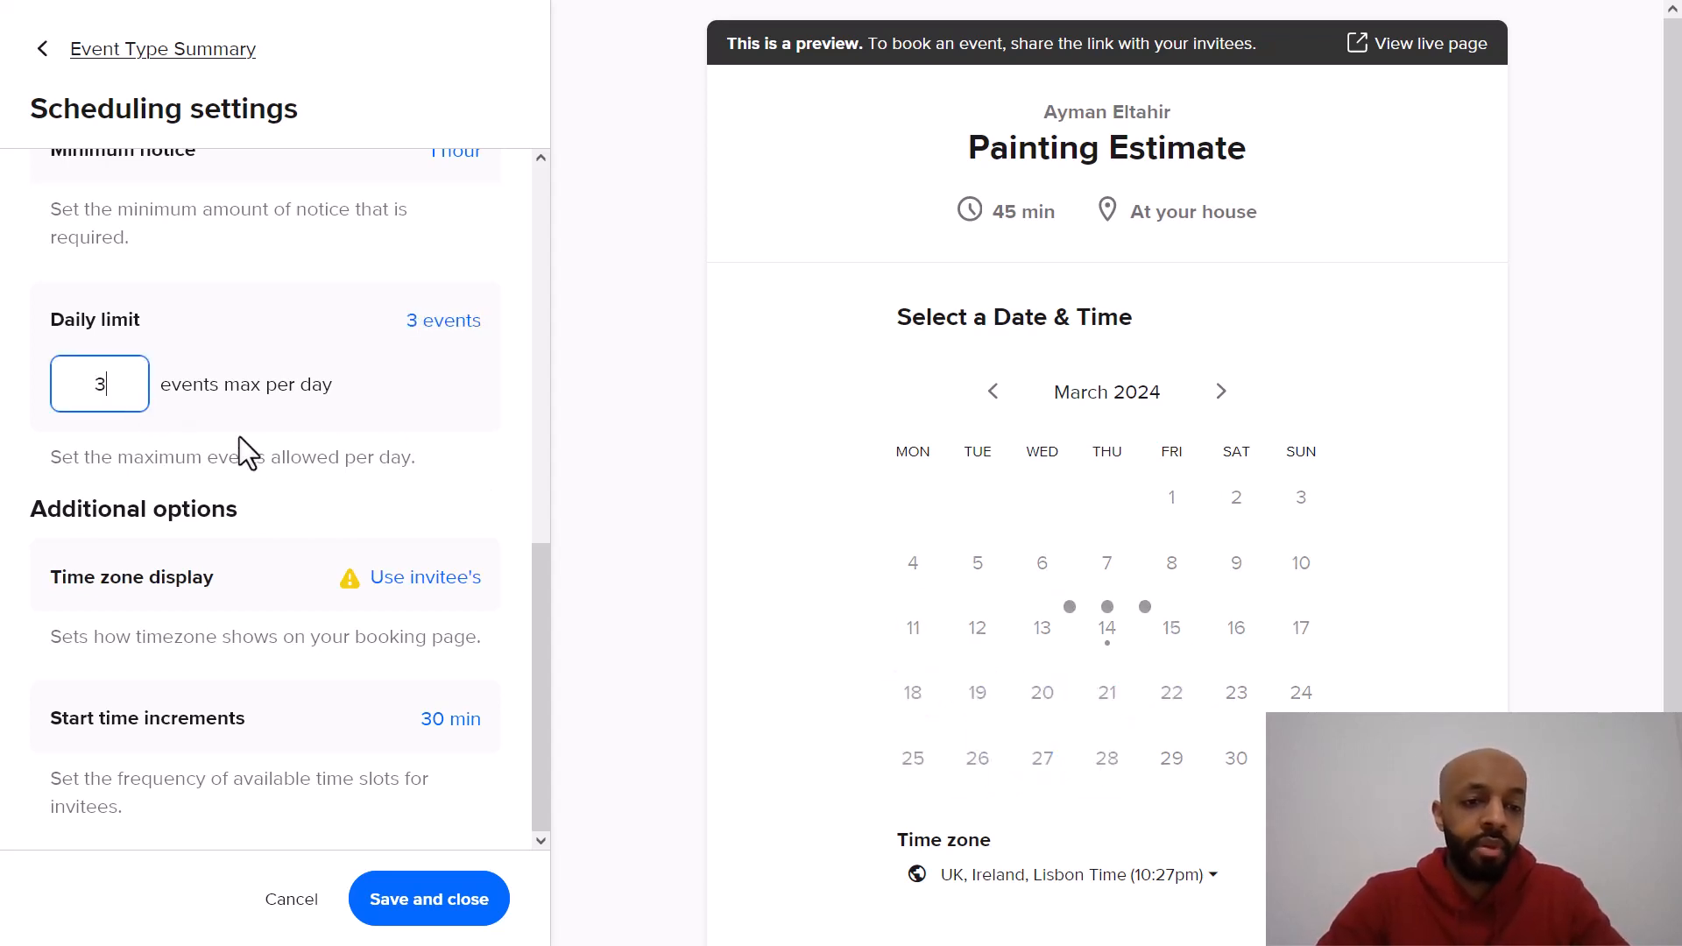
left_click(419, 444)
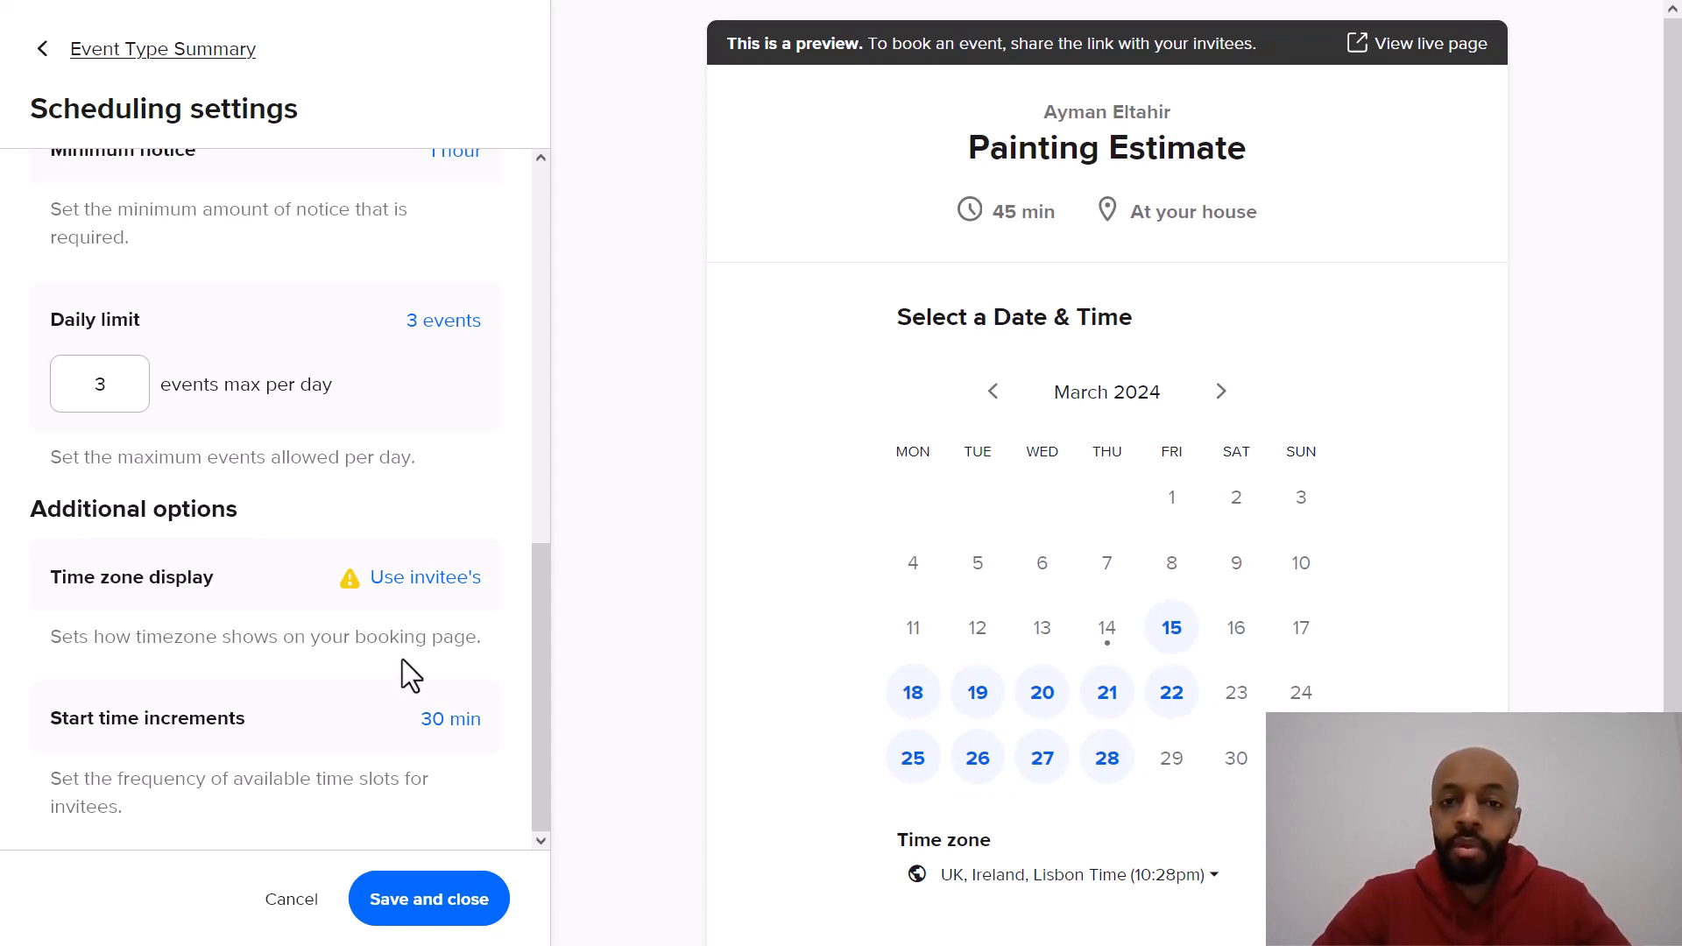
left_click(427, 900)
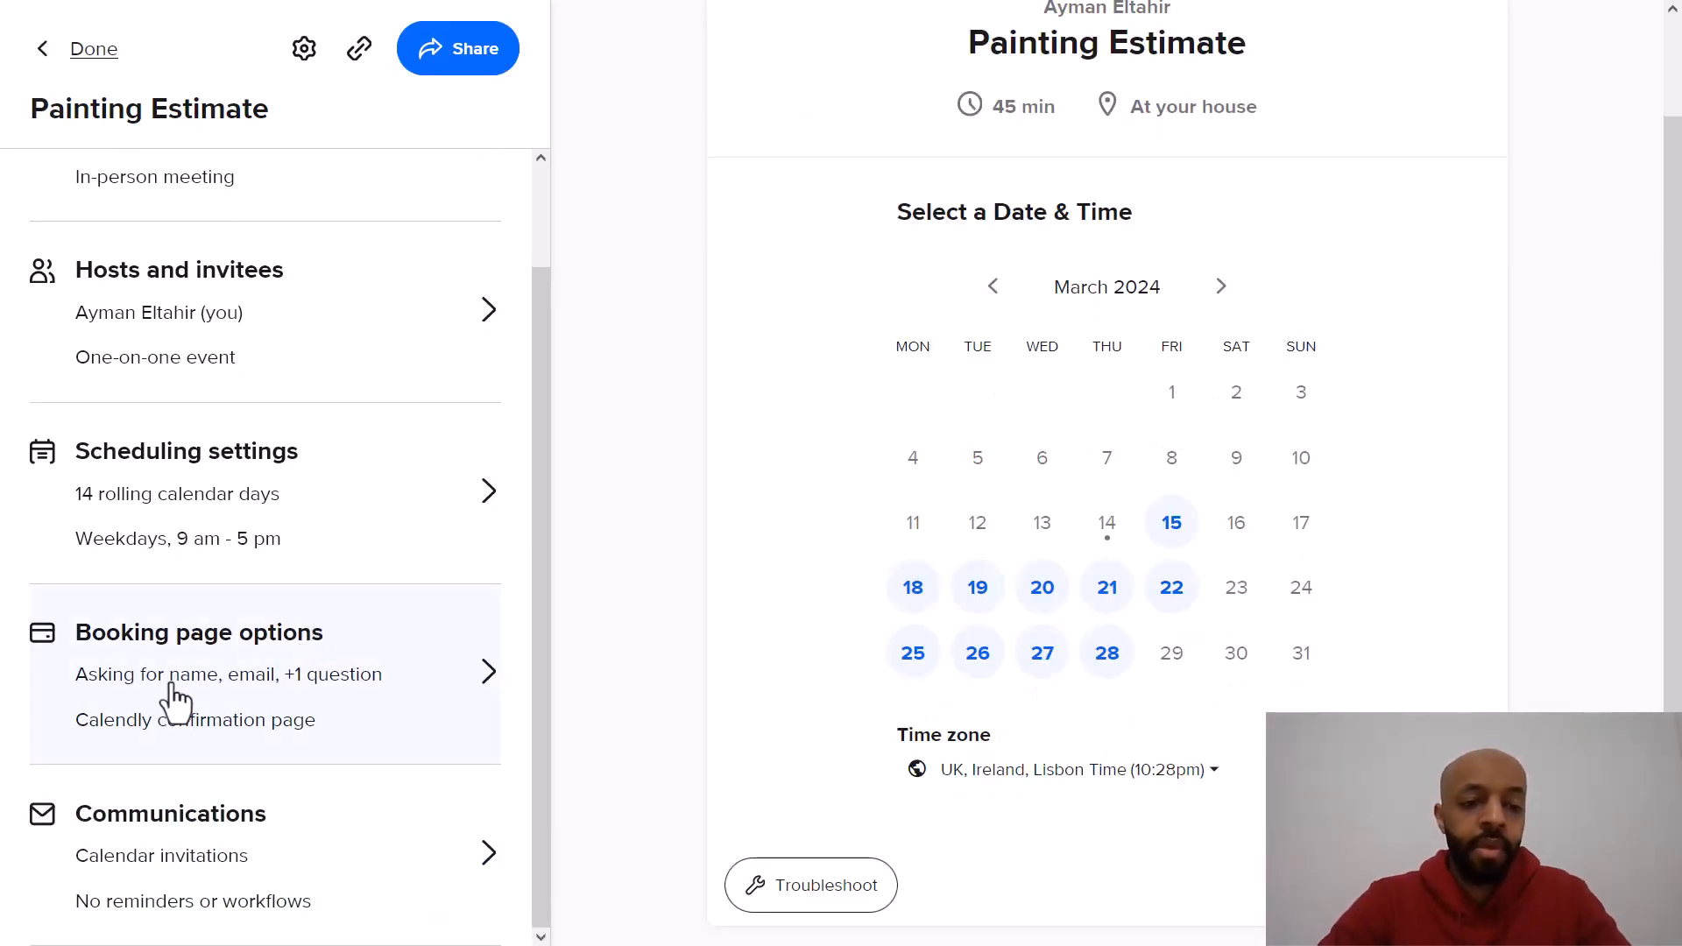
Step: In the booking page options, reword the first invitee question to "What is the scope of the project?" and make it required
left_click(385, 676)
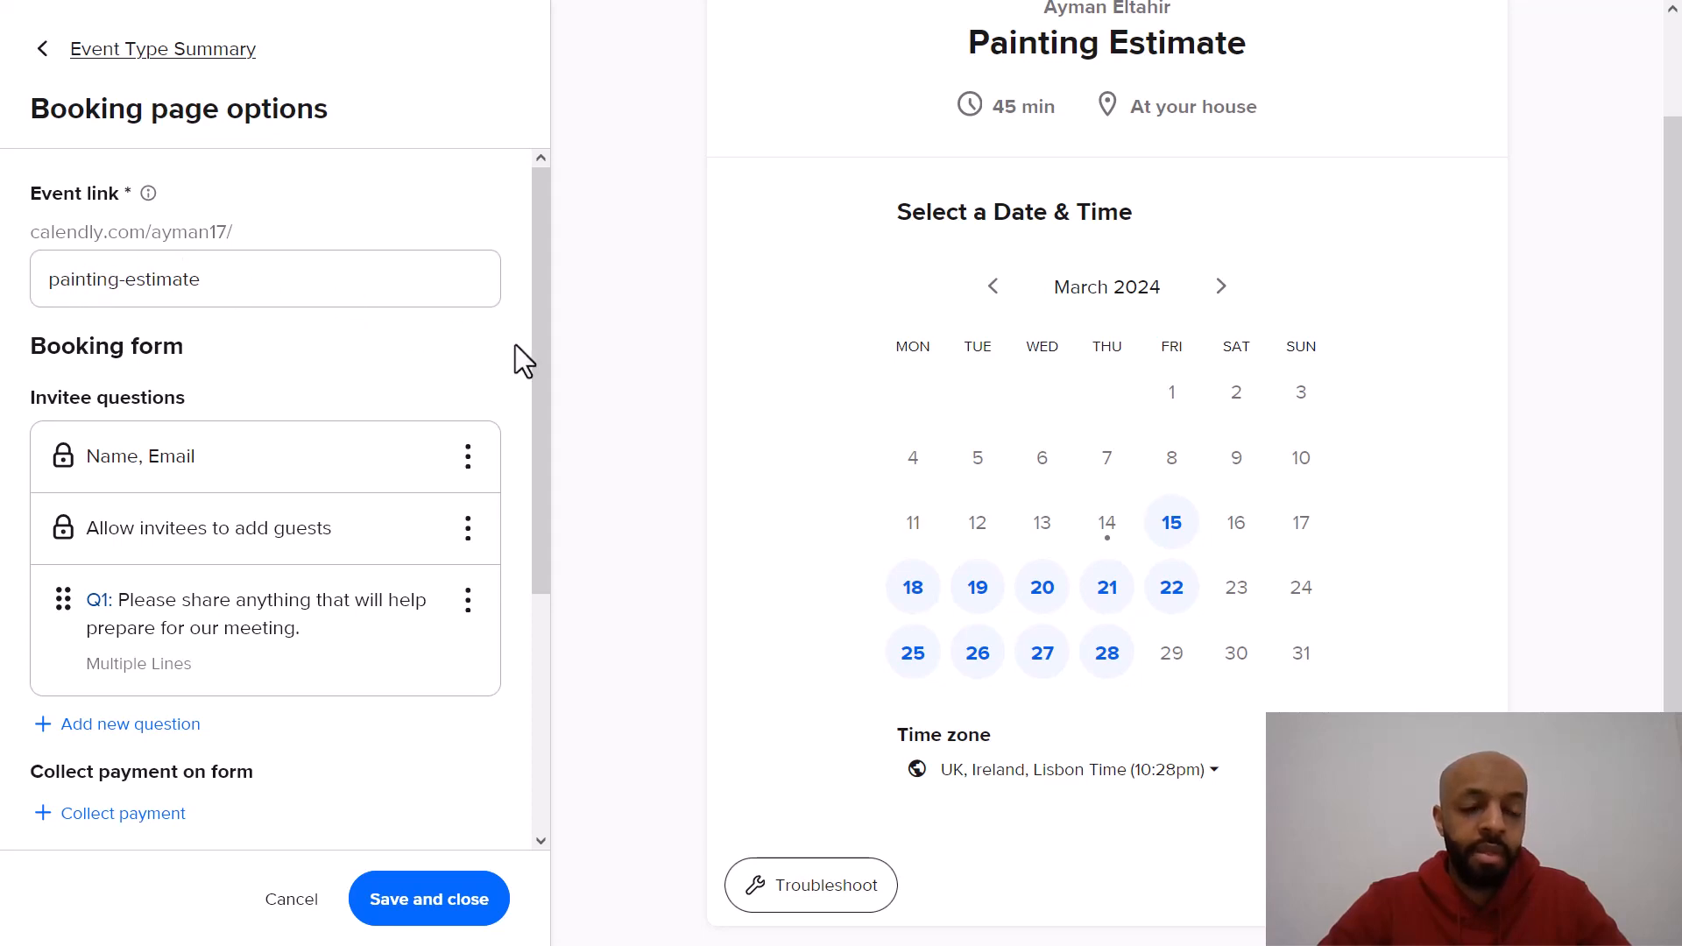
scroll(516, 346, "down", 1)
scroll(434, 359, "down", 2)
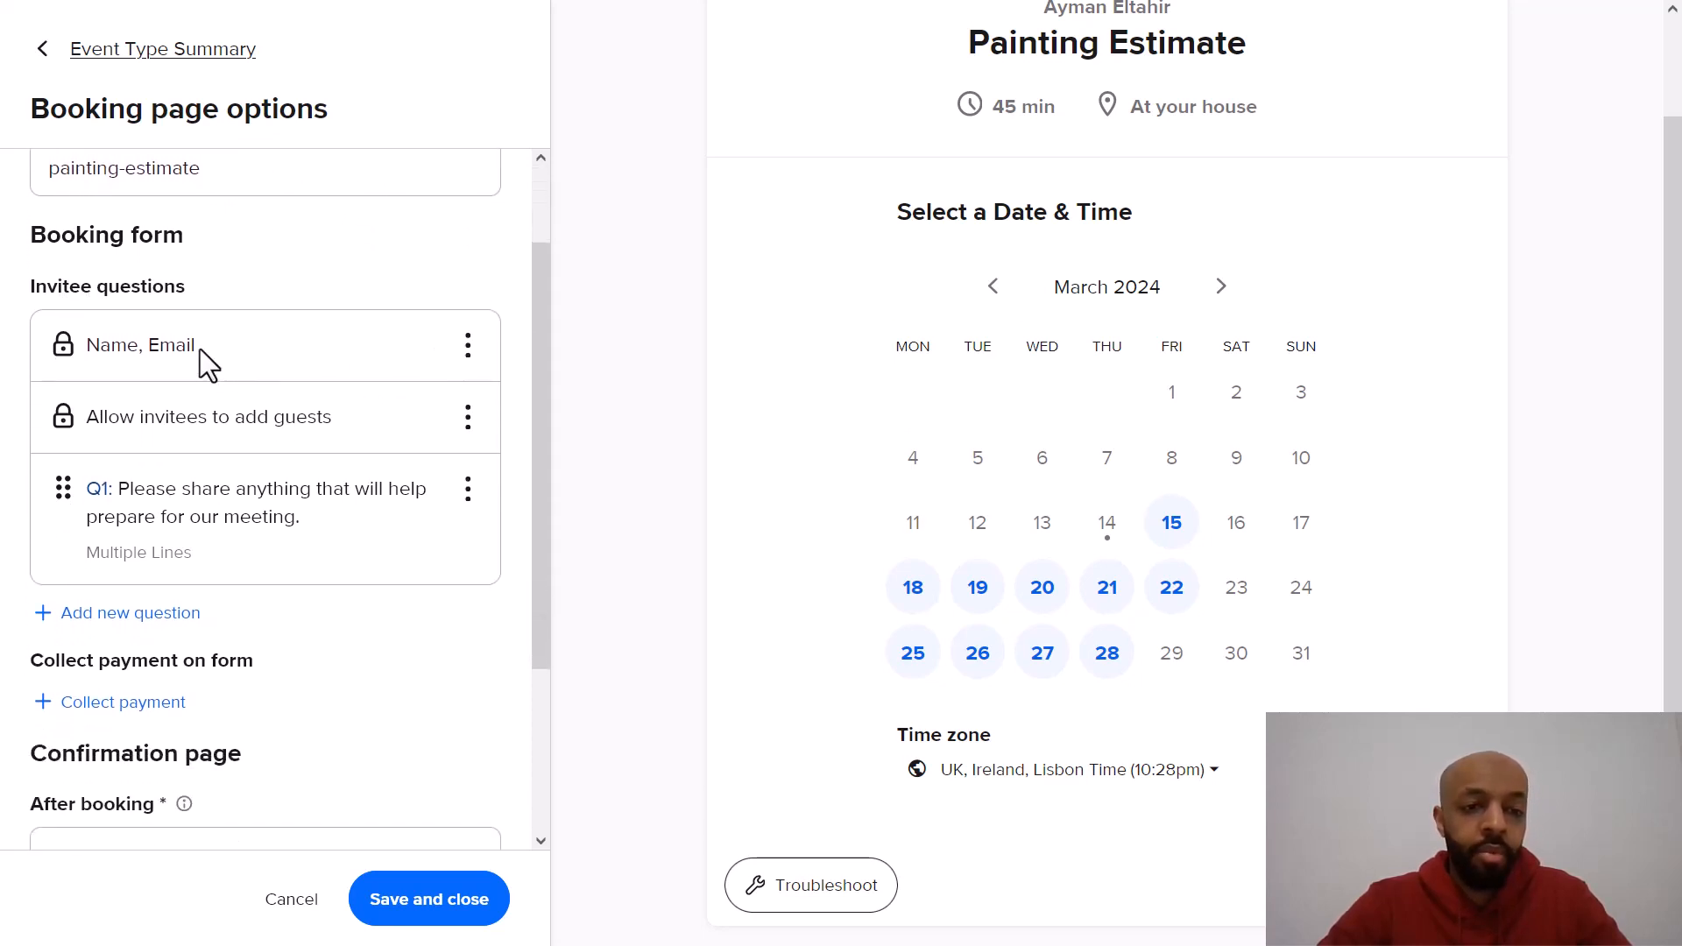
scroll(292, 511, "down", 1)
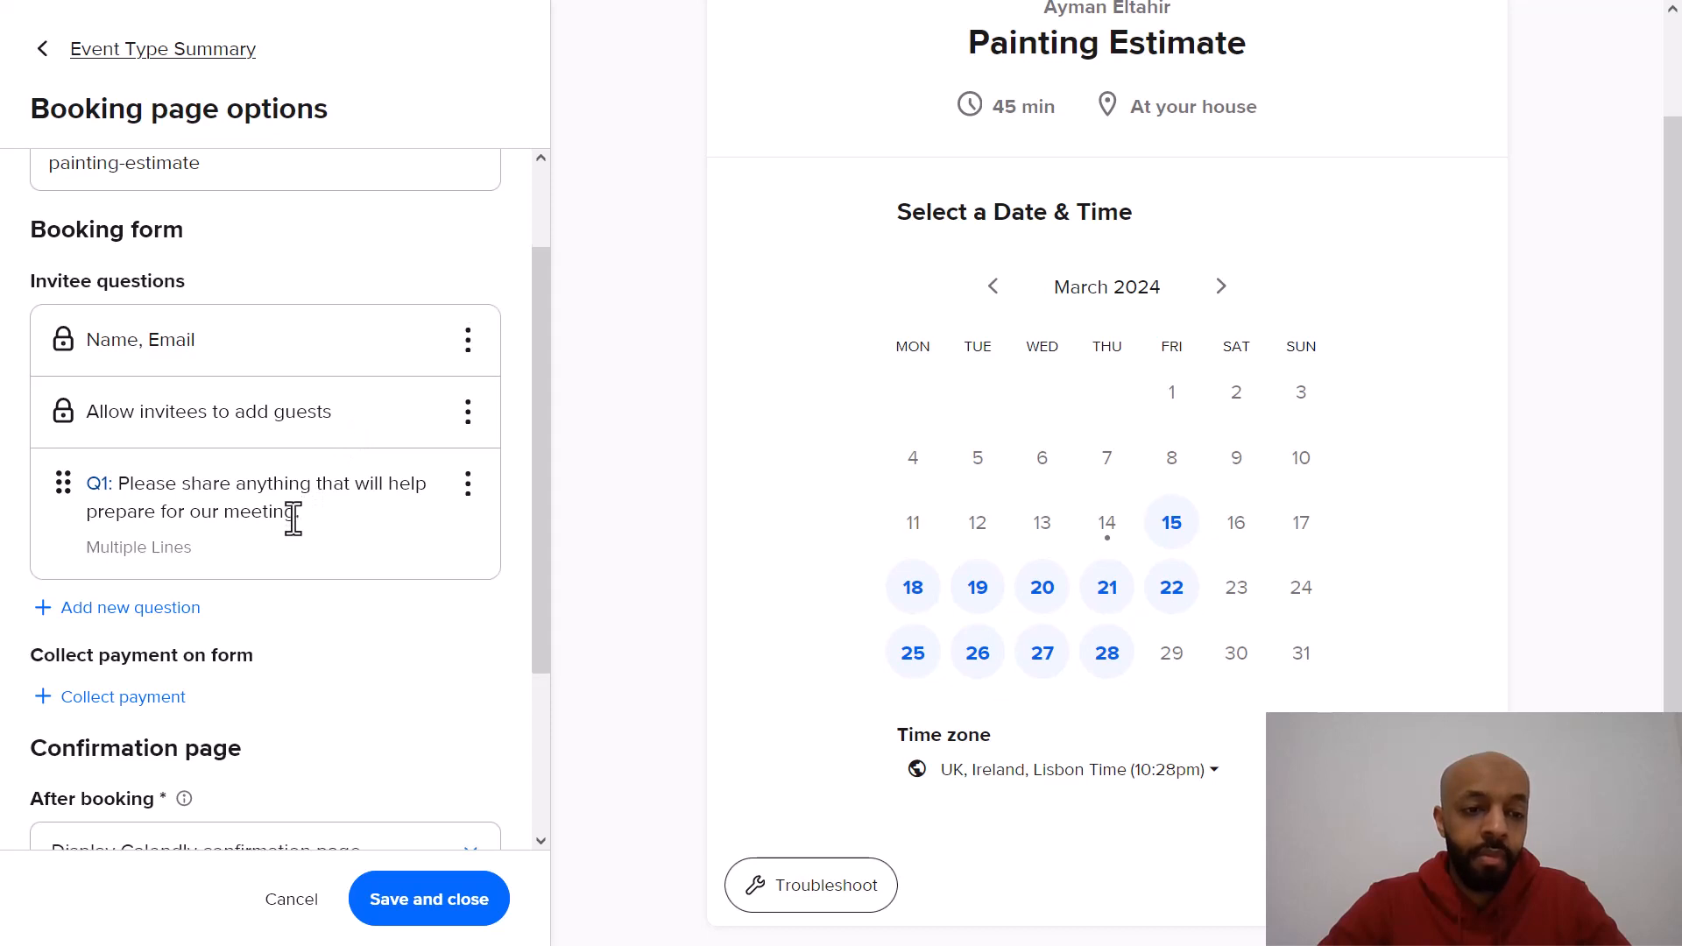
scroll(236, 497, "down", 1)
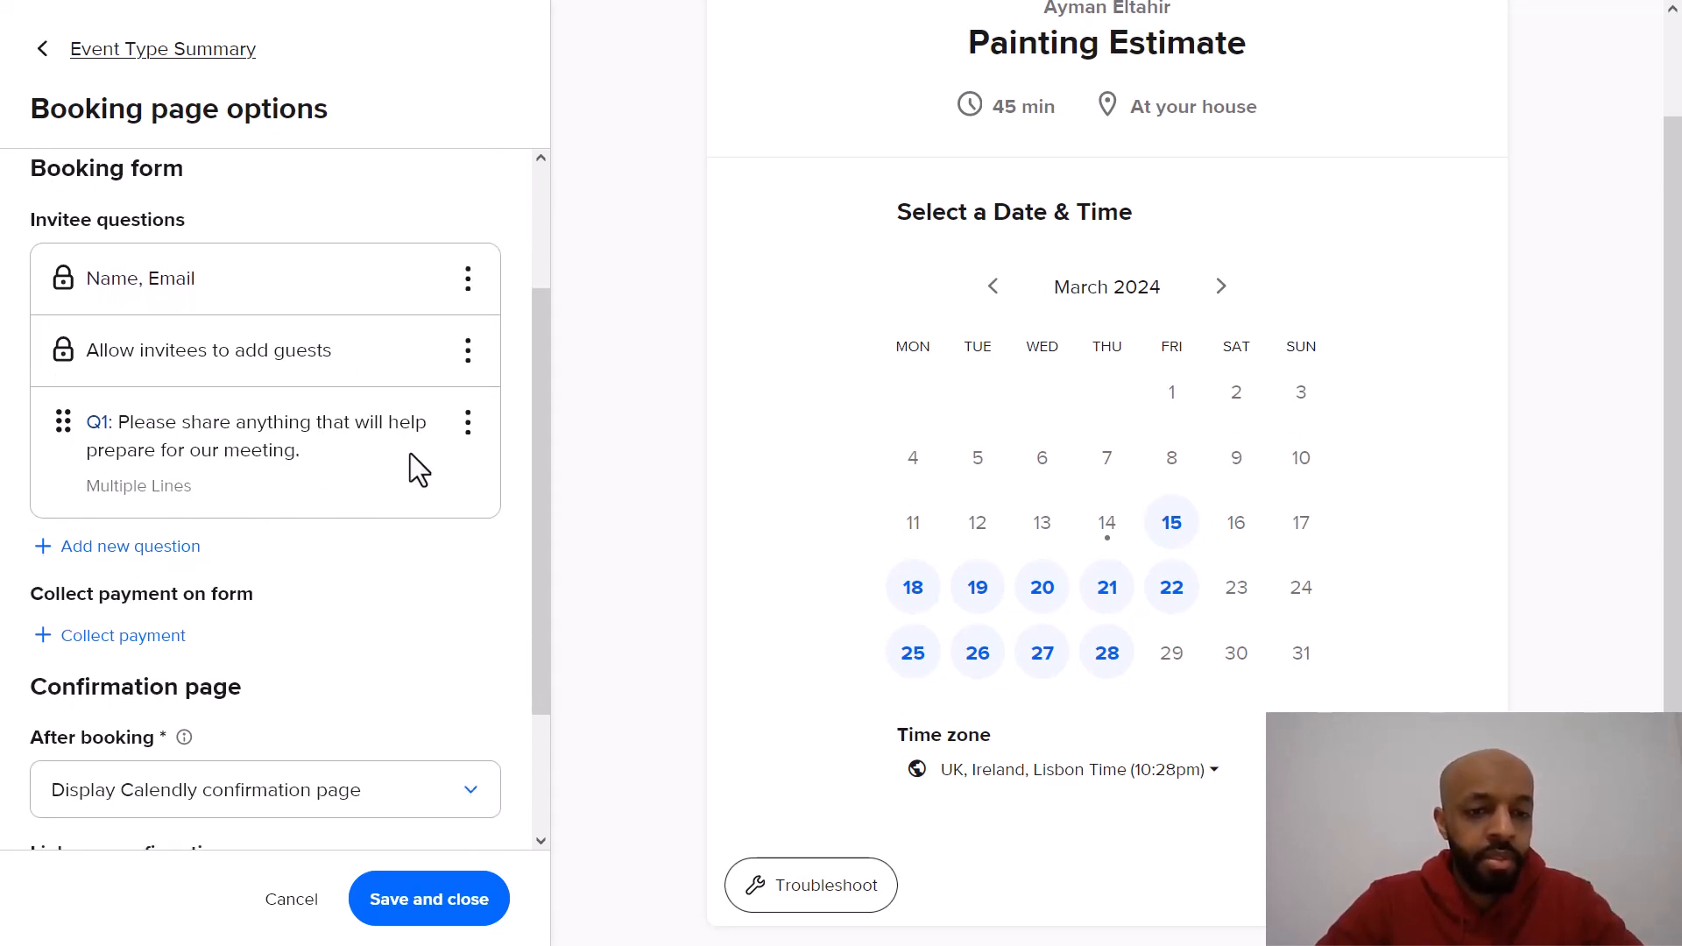
left_click(469, 429)
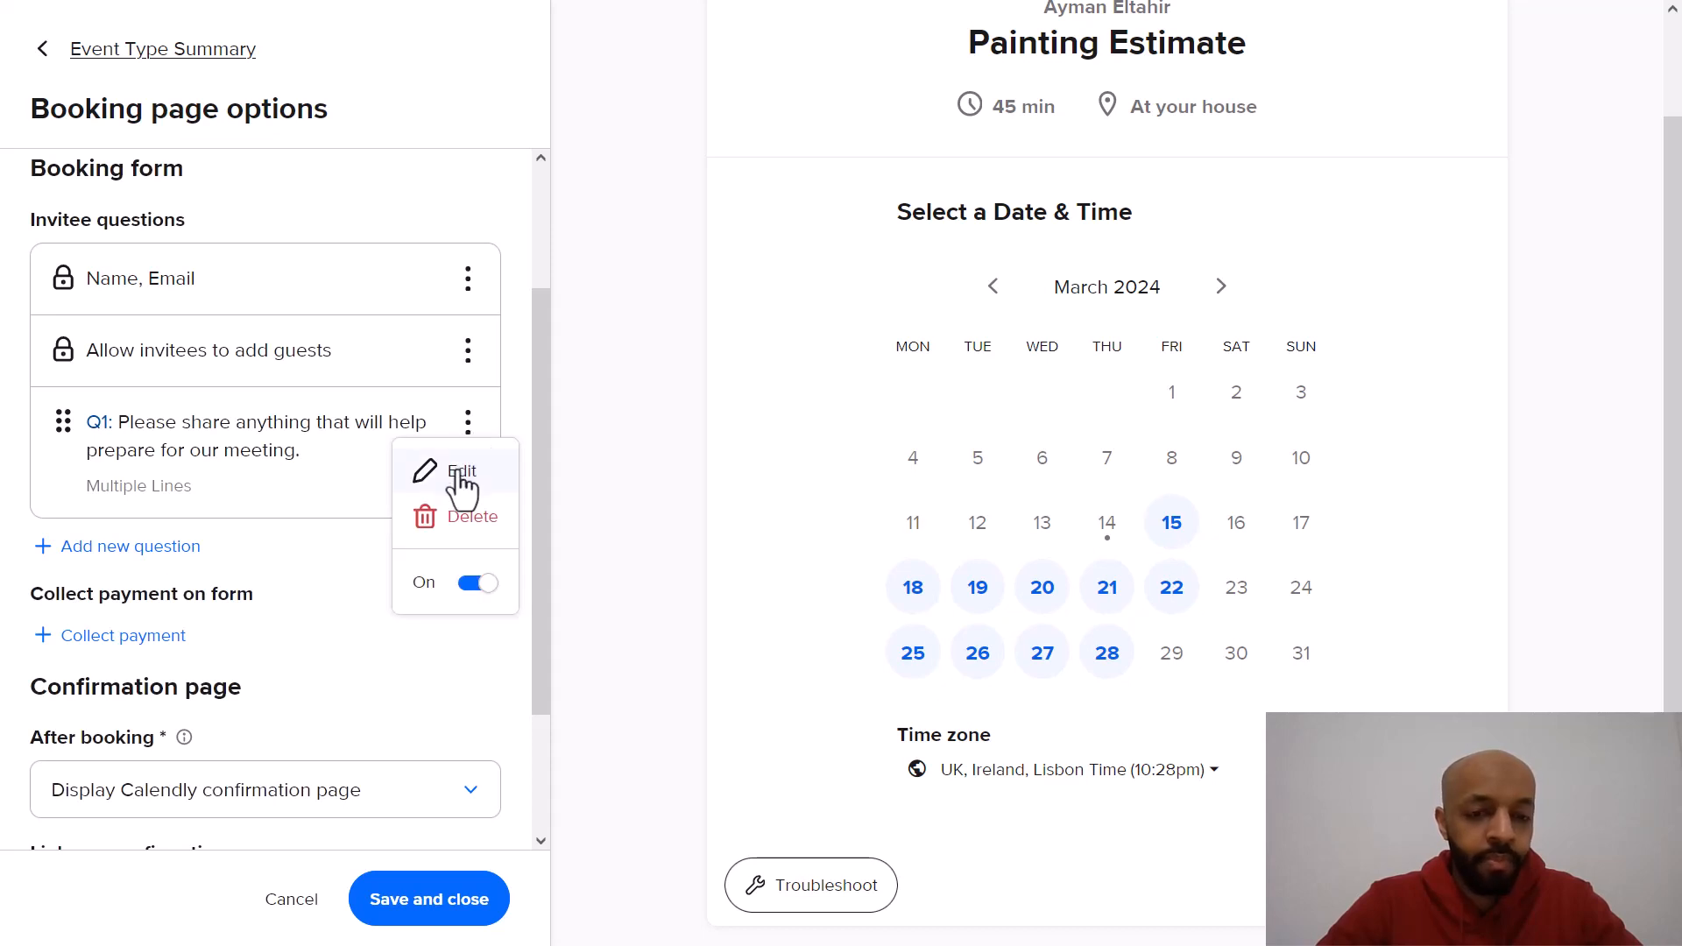
left_click(460, 477)
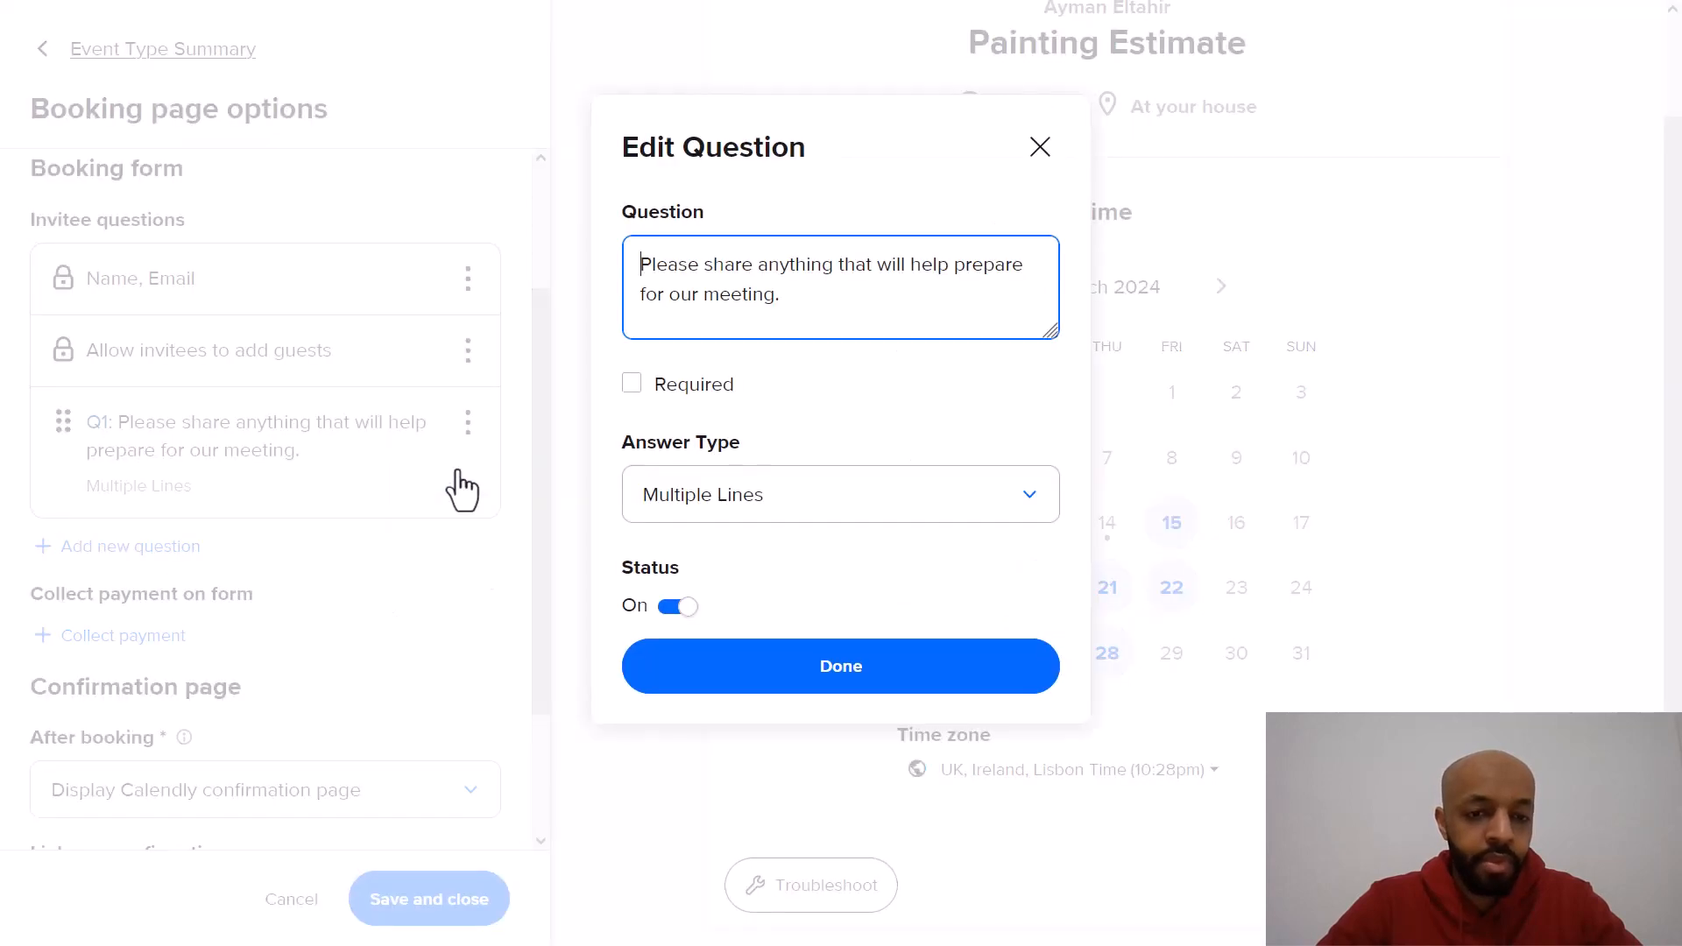
triple_click(776, 296)
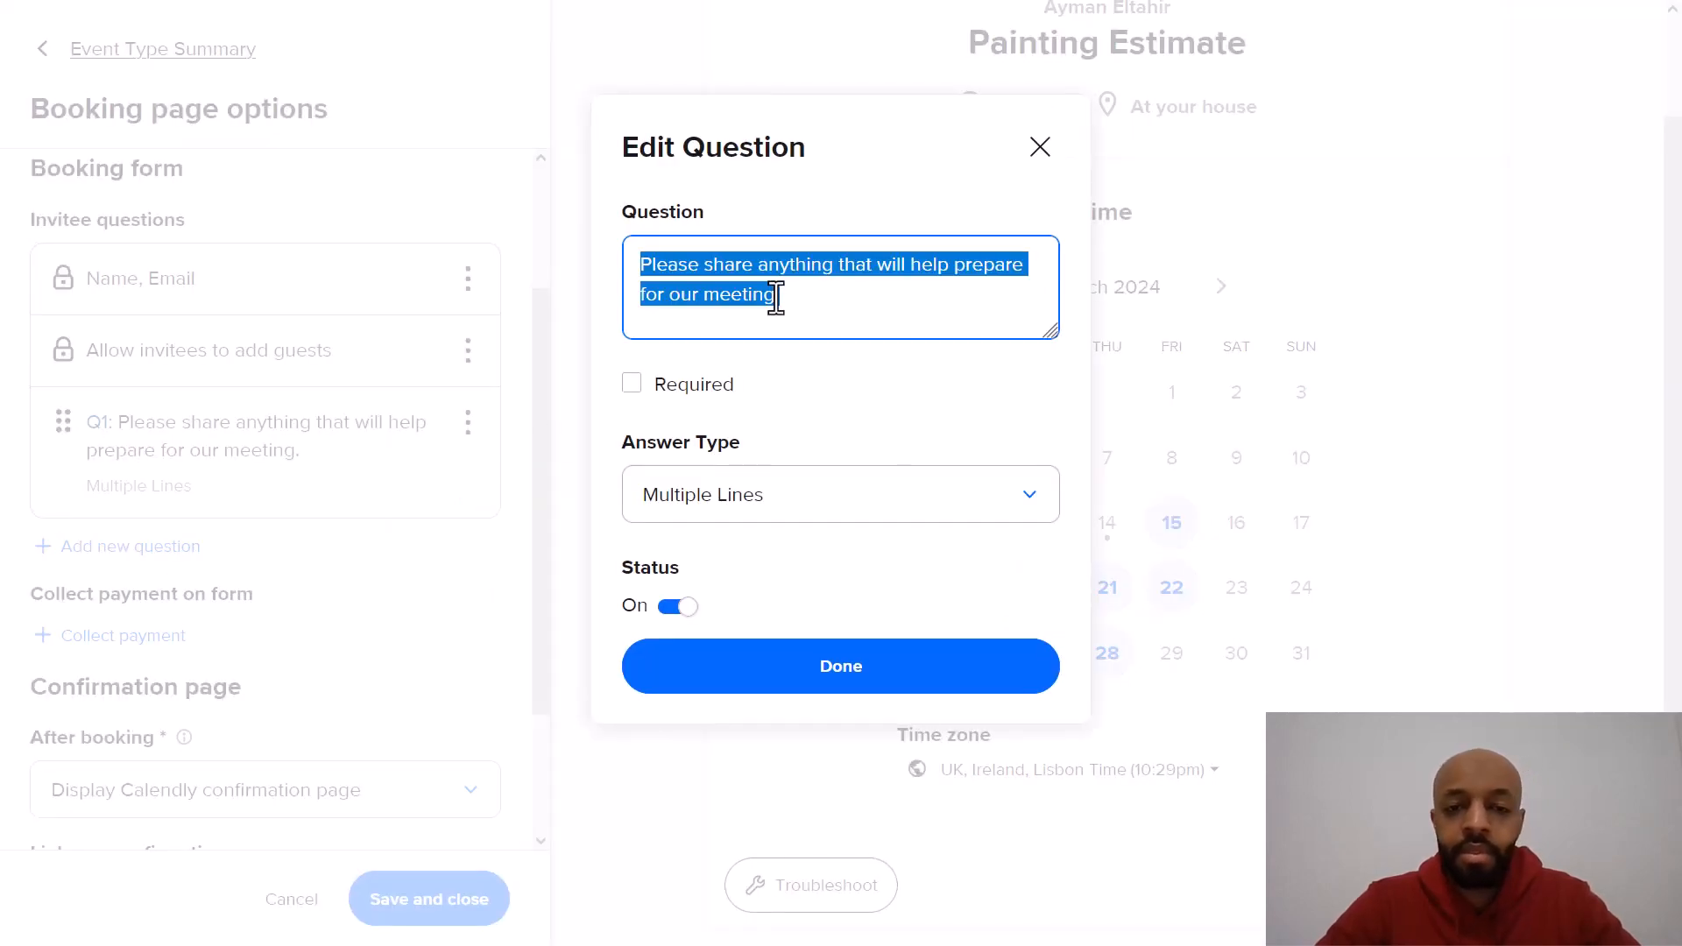
type("What is t")
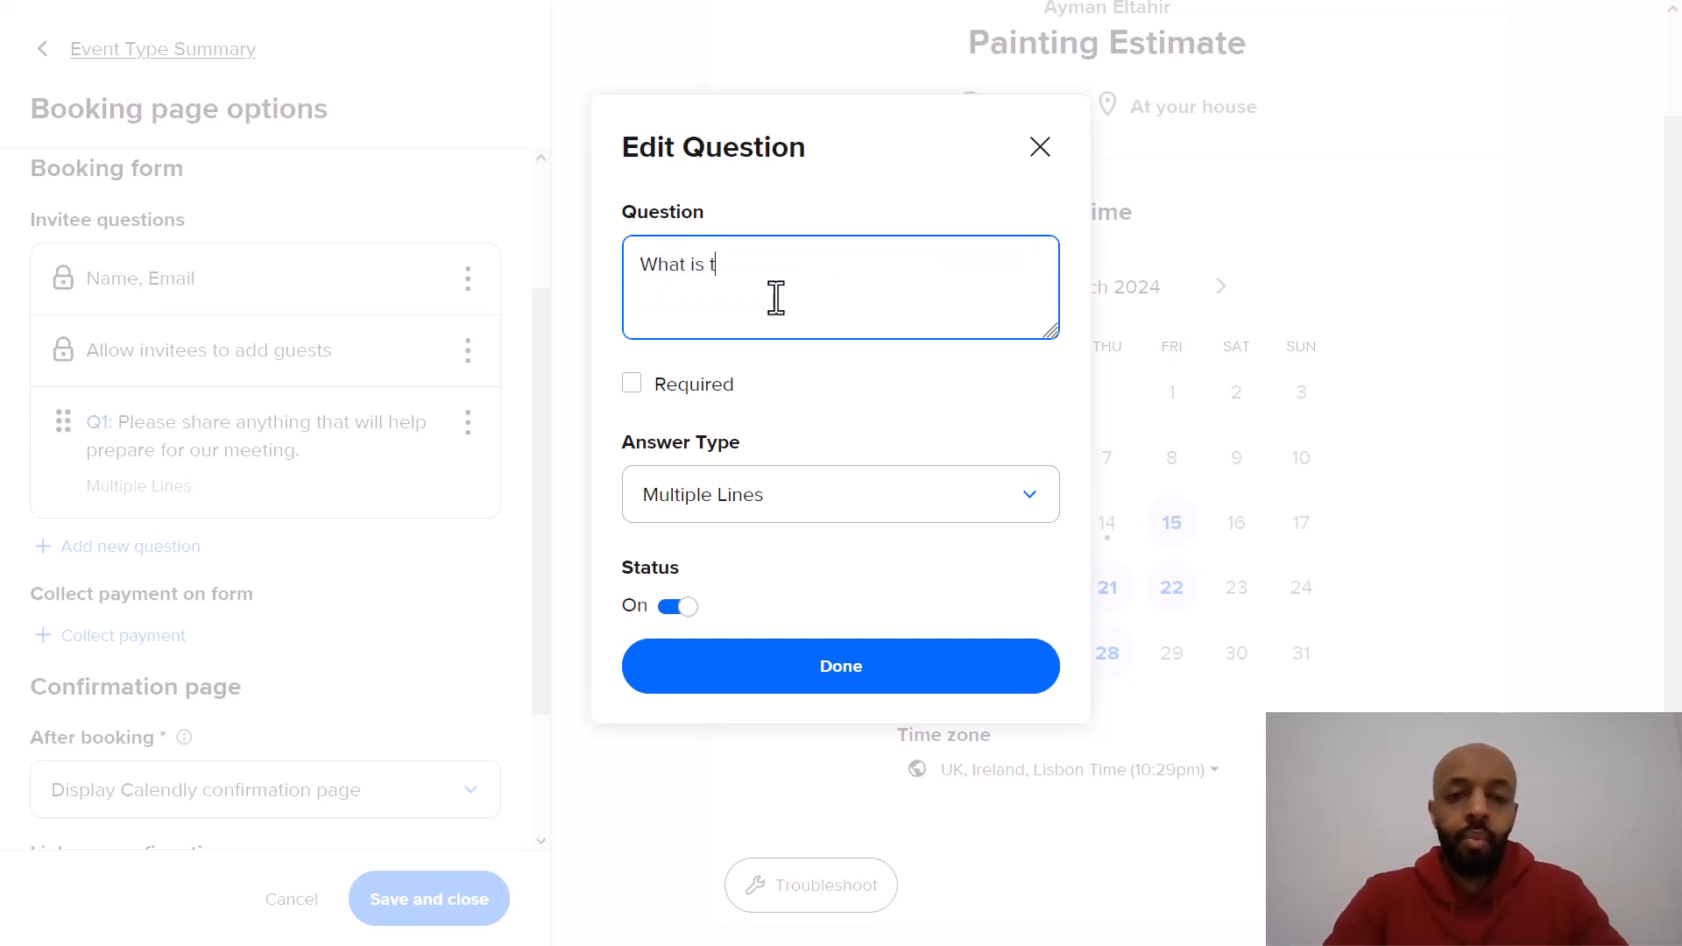
type("he scope of t")
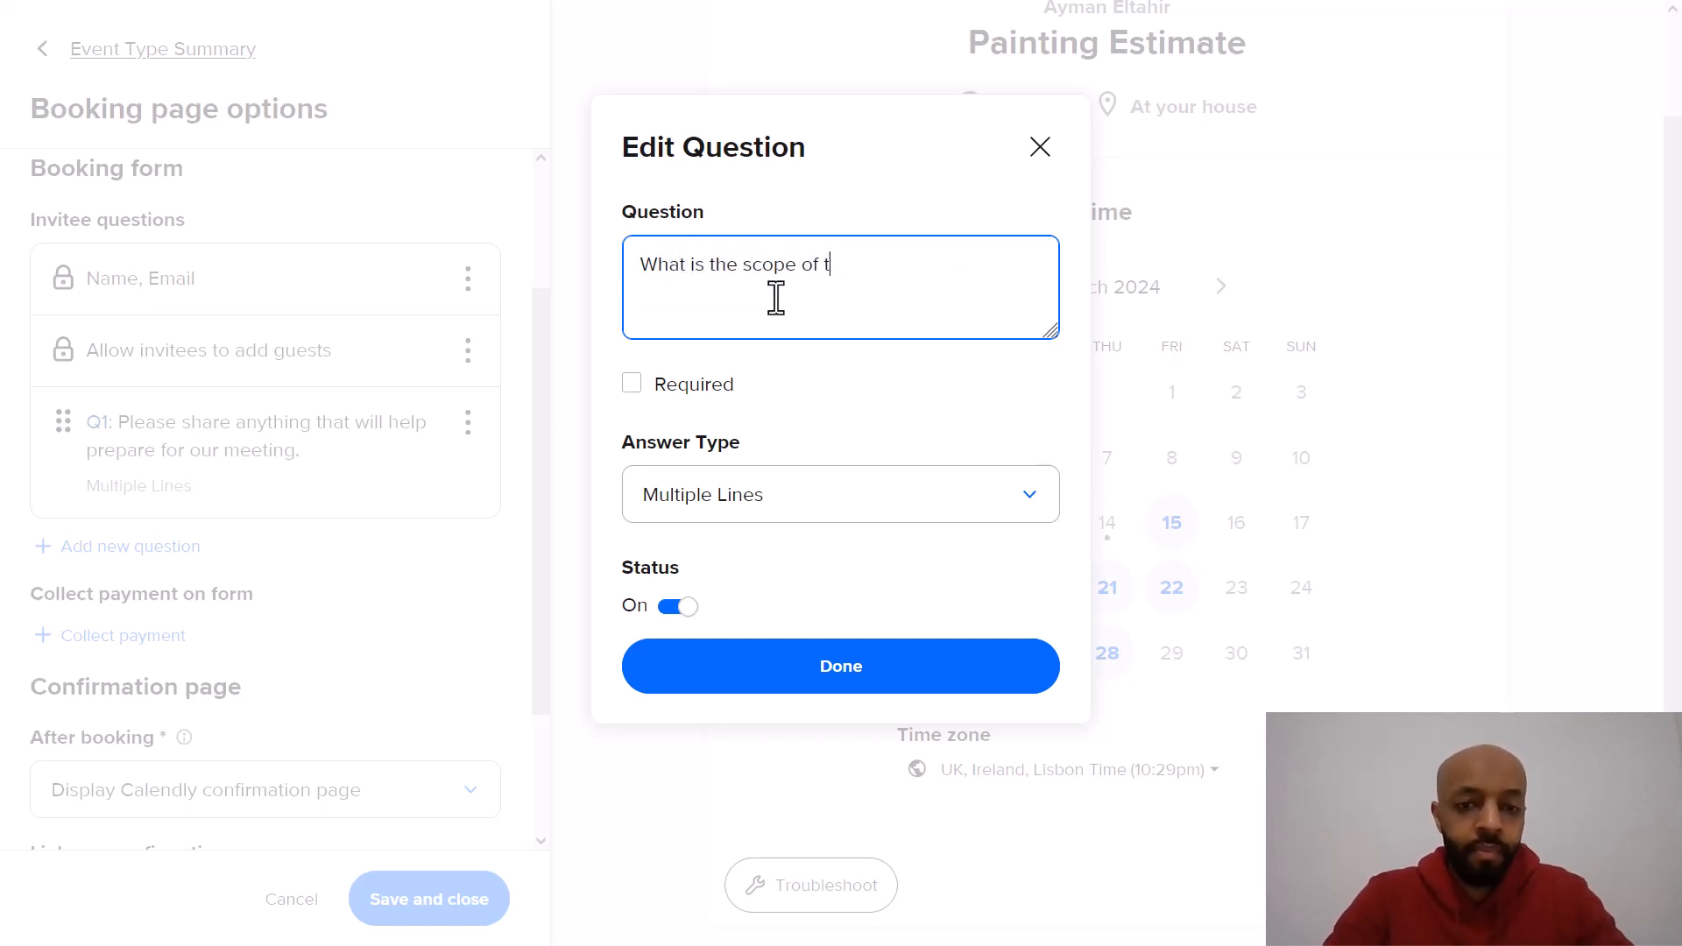
type("he project?")
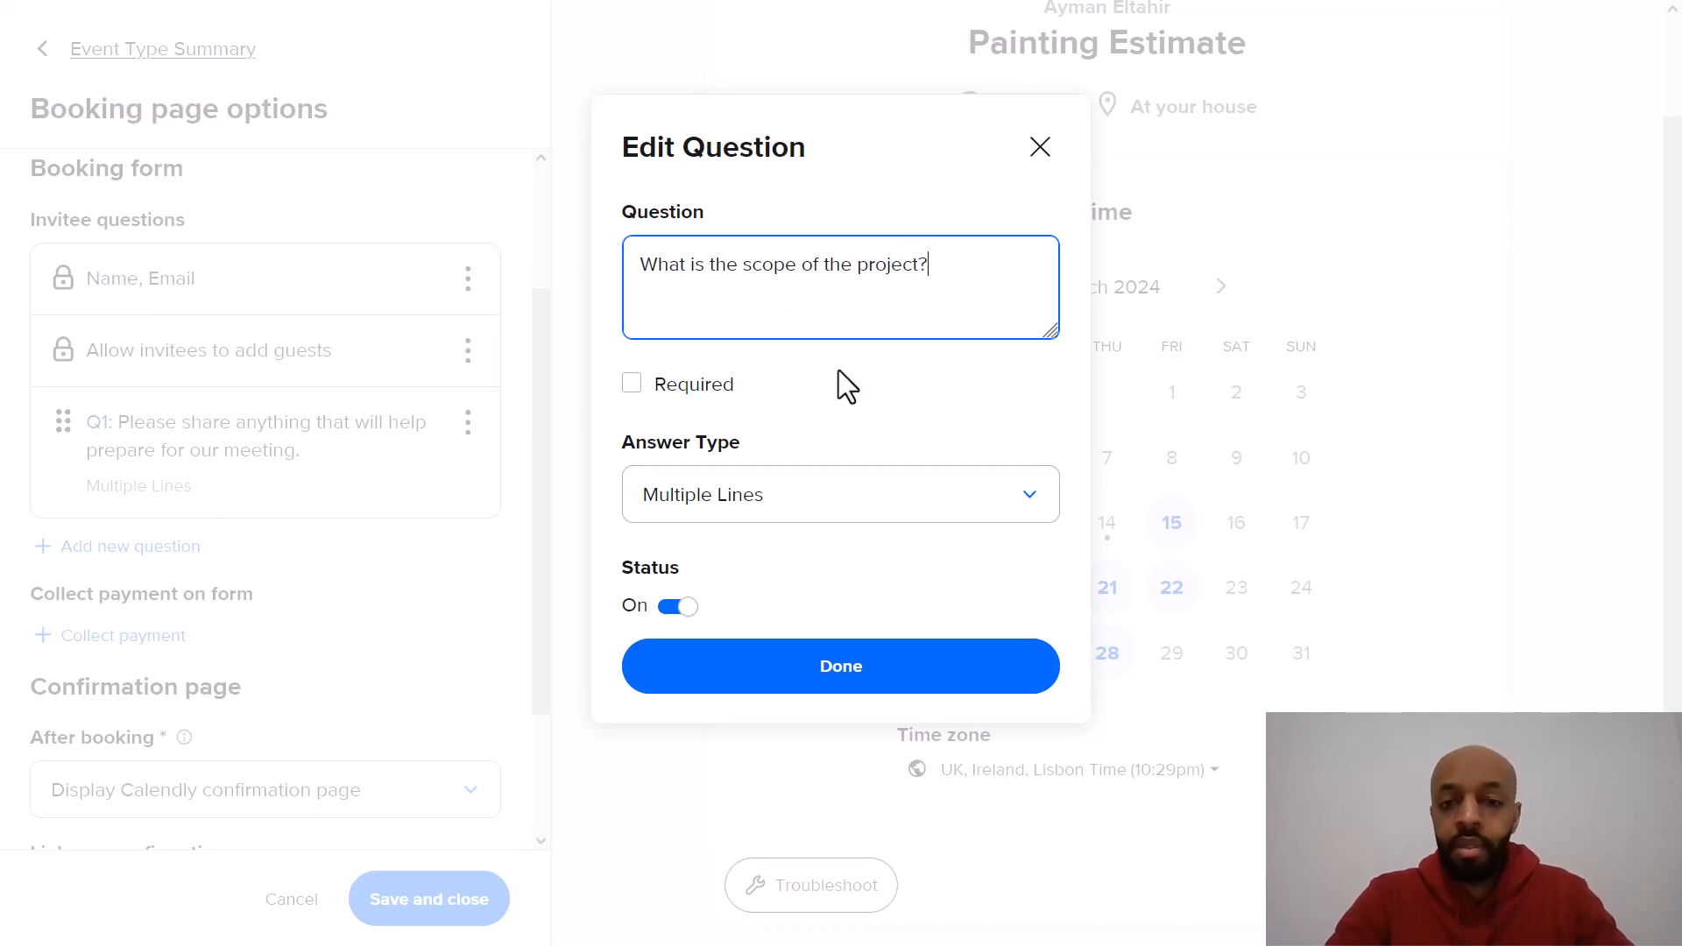
left_click(675, 389)
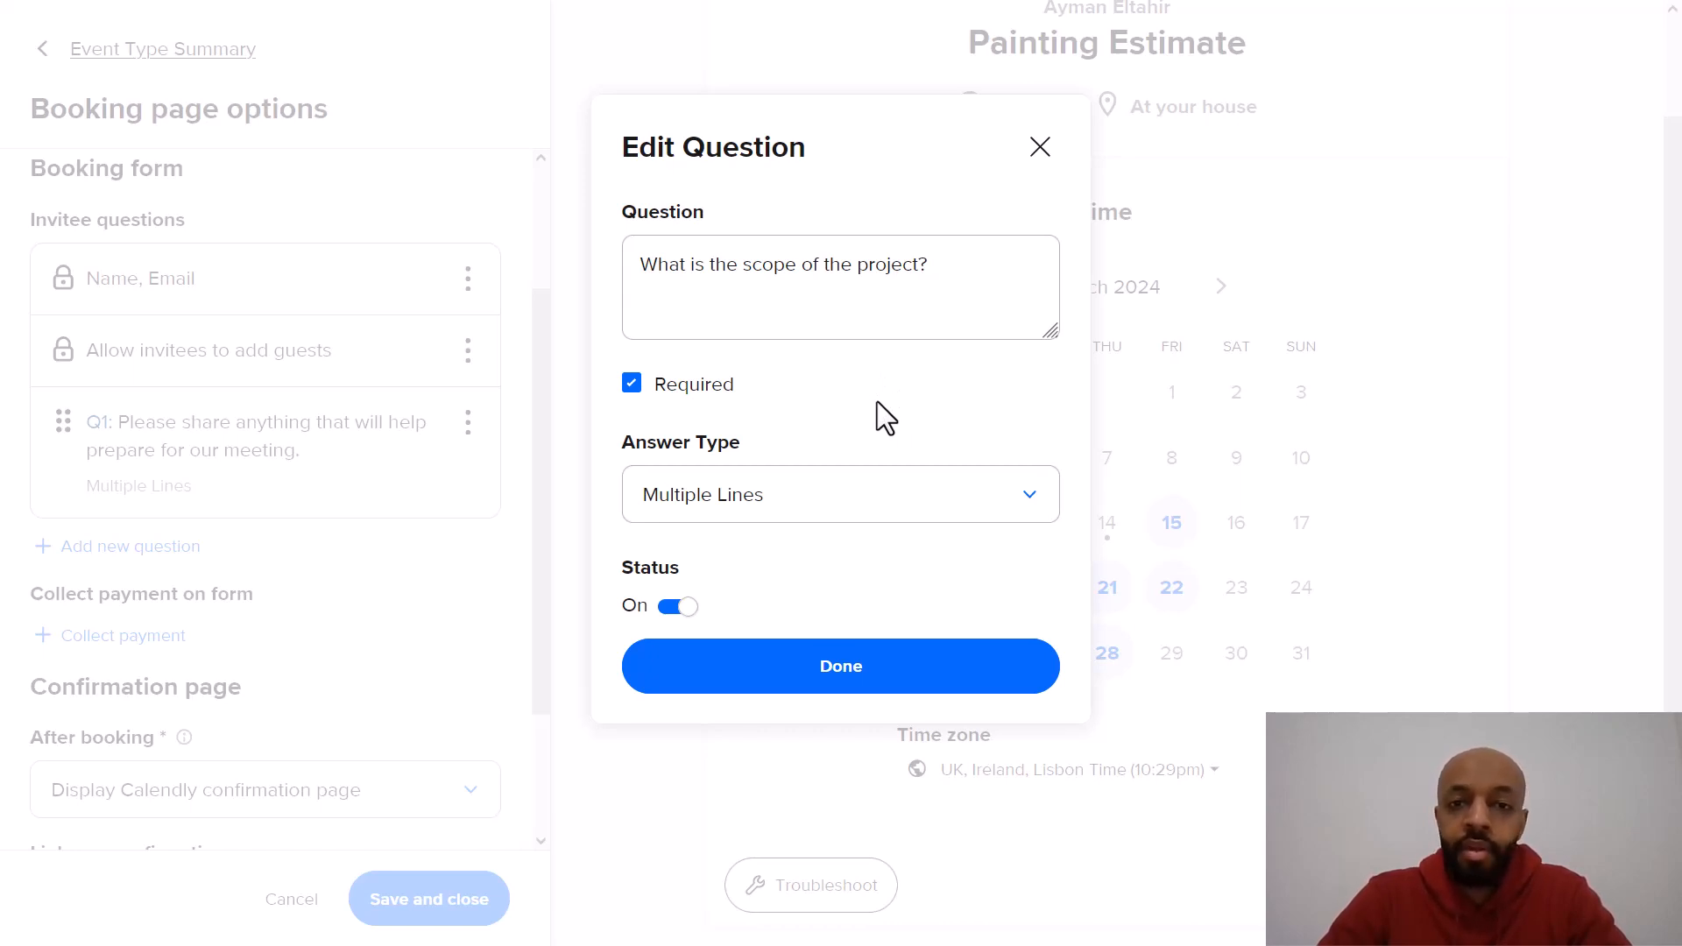
left_click(837, 687)
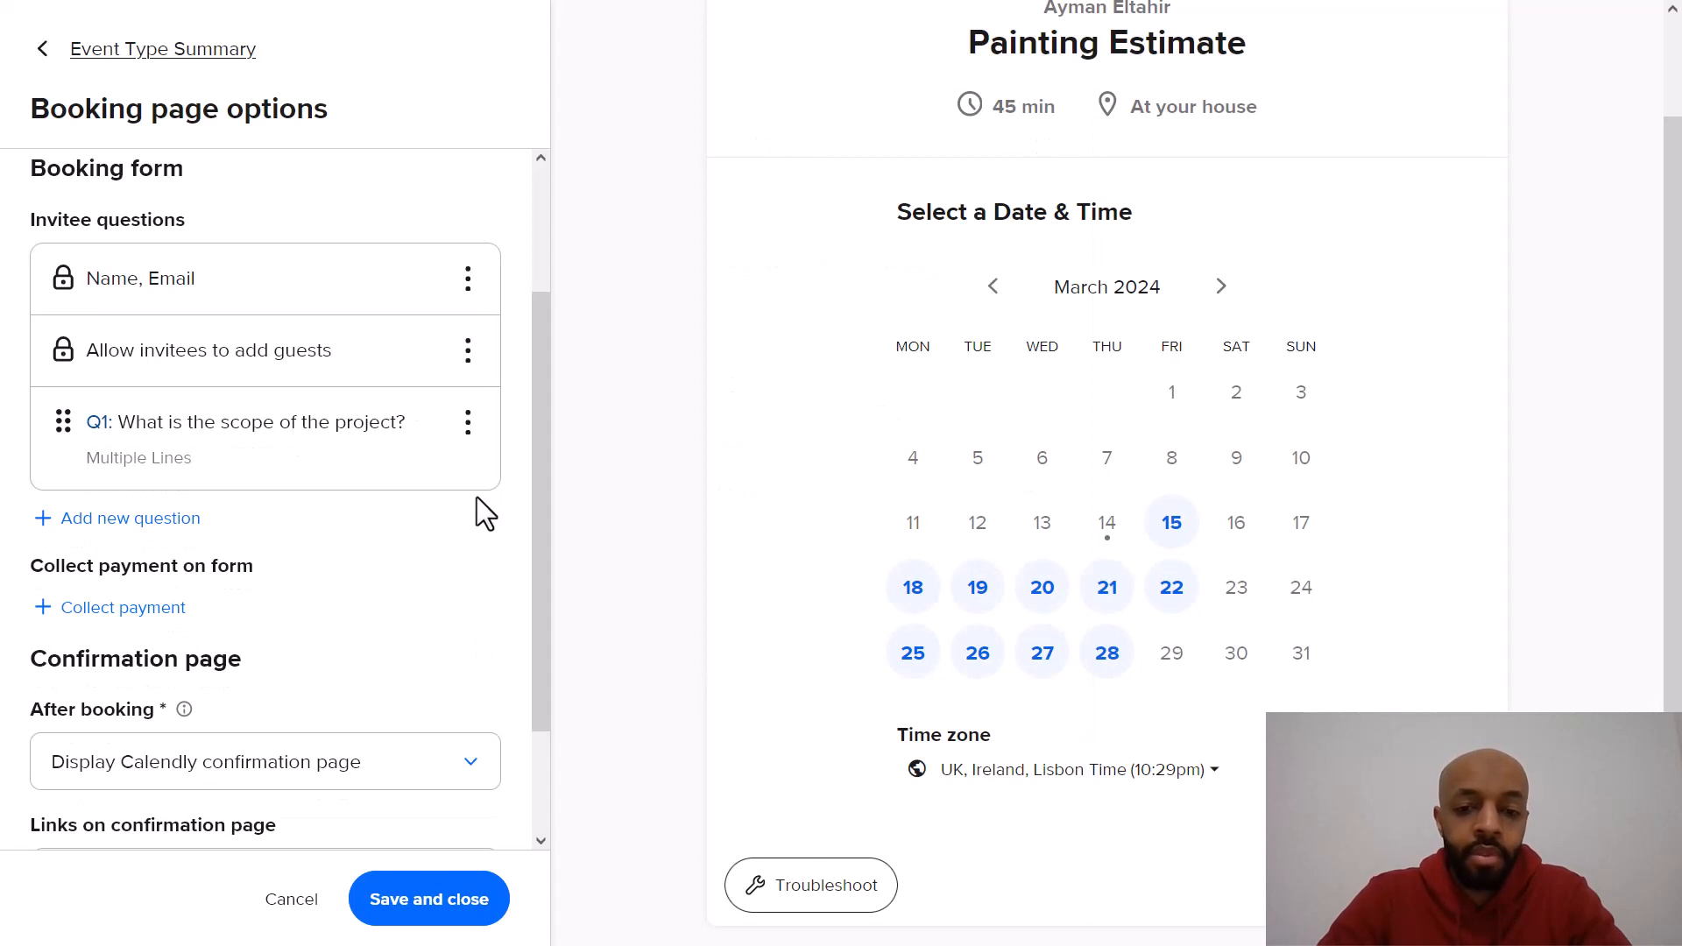
Step: Add a new required invitee question: "How soon are you looking to have this project done?"
left_click(87, 518)
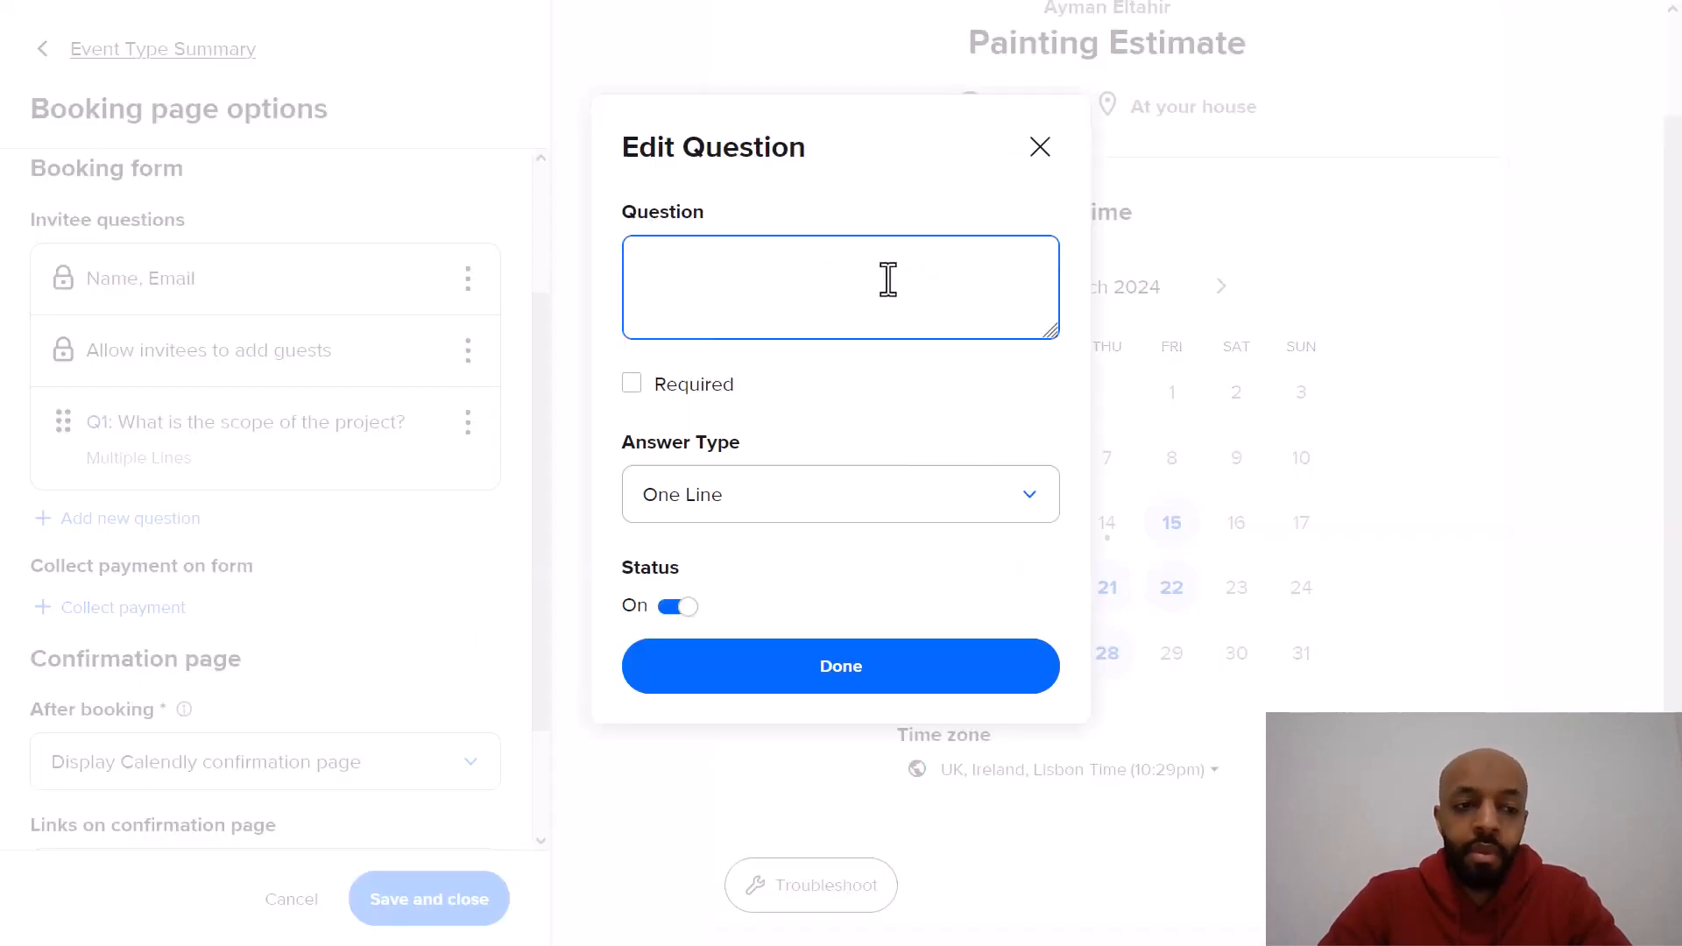
left_click(638, 388)
left_click(759, 278)
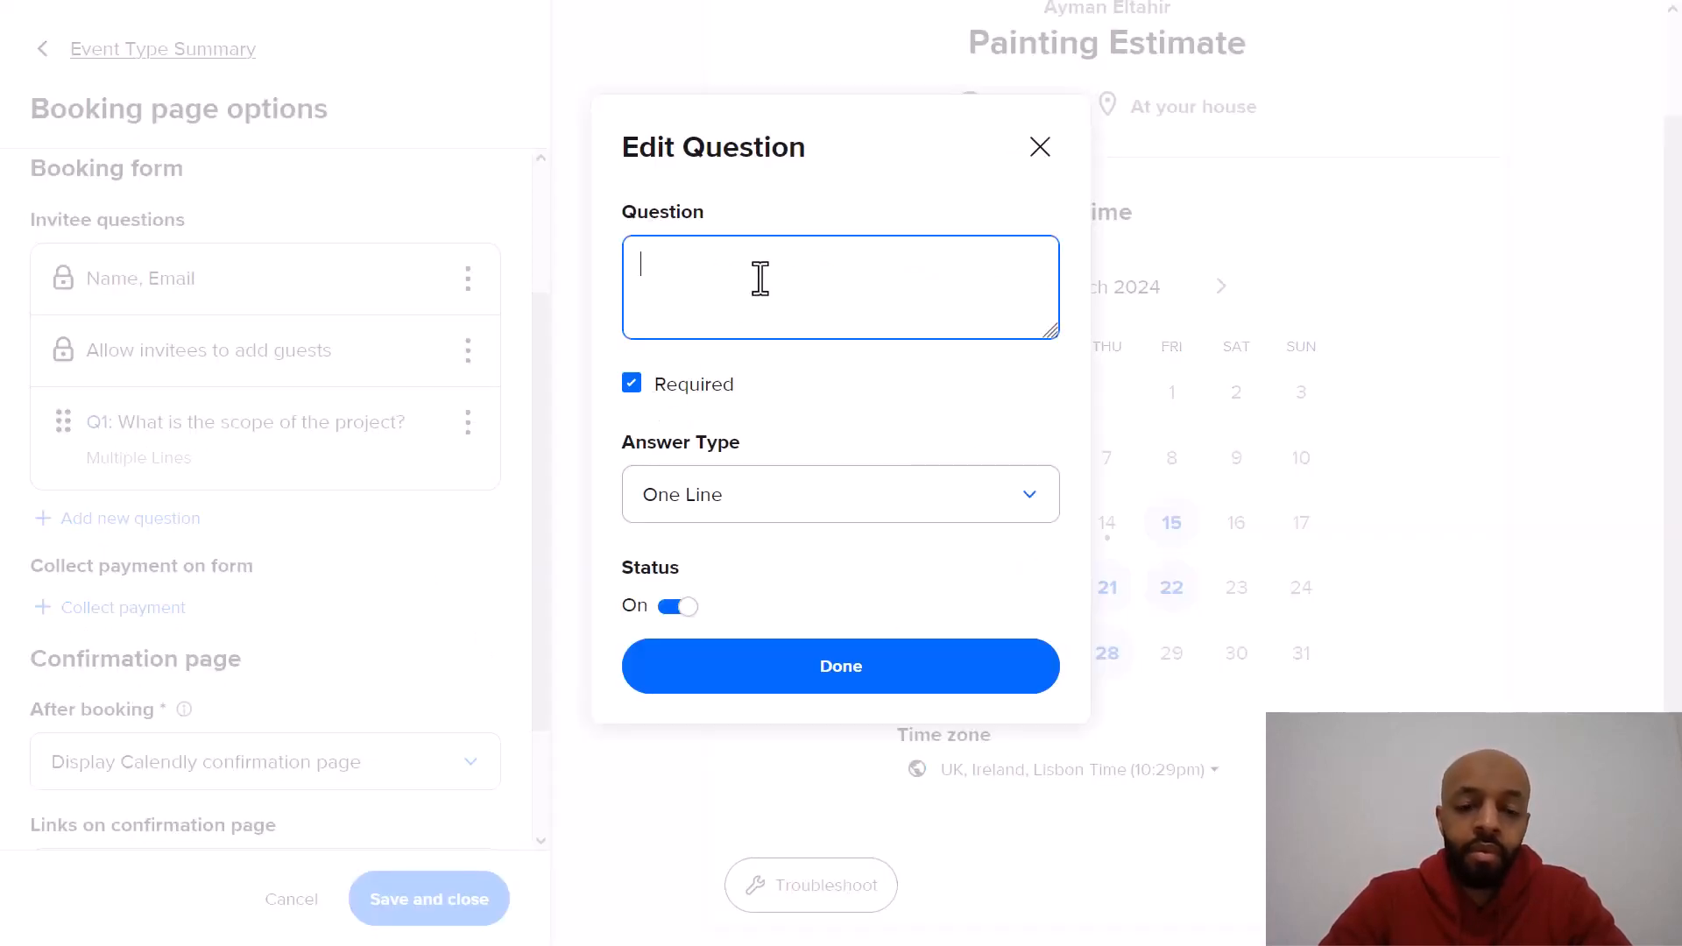
type("How soo")
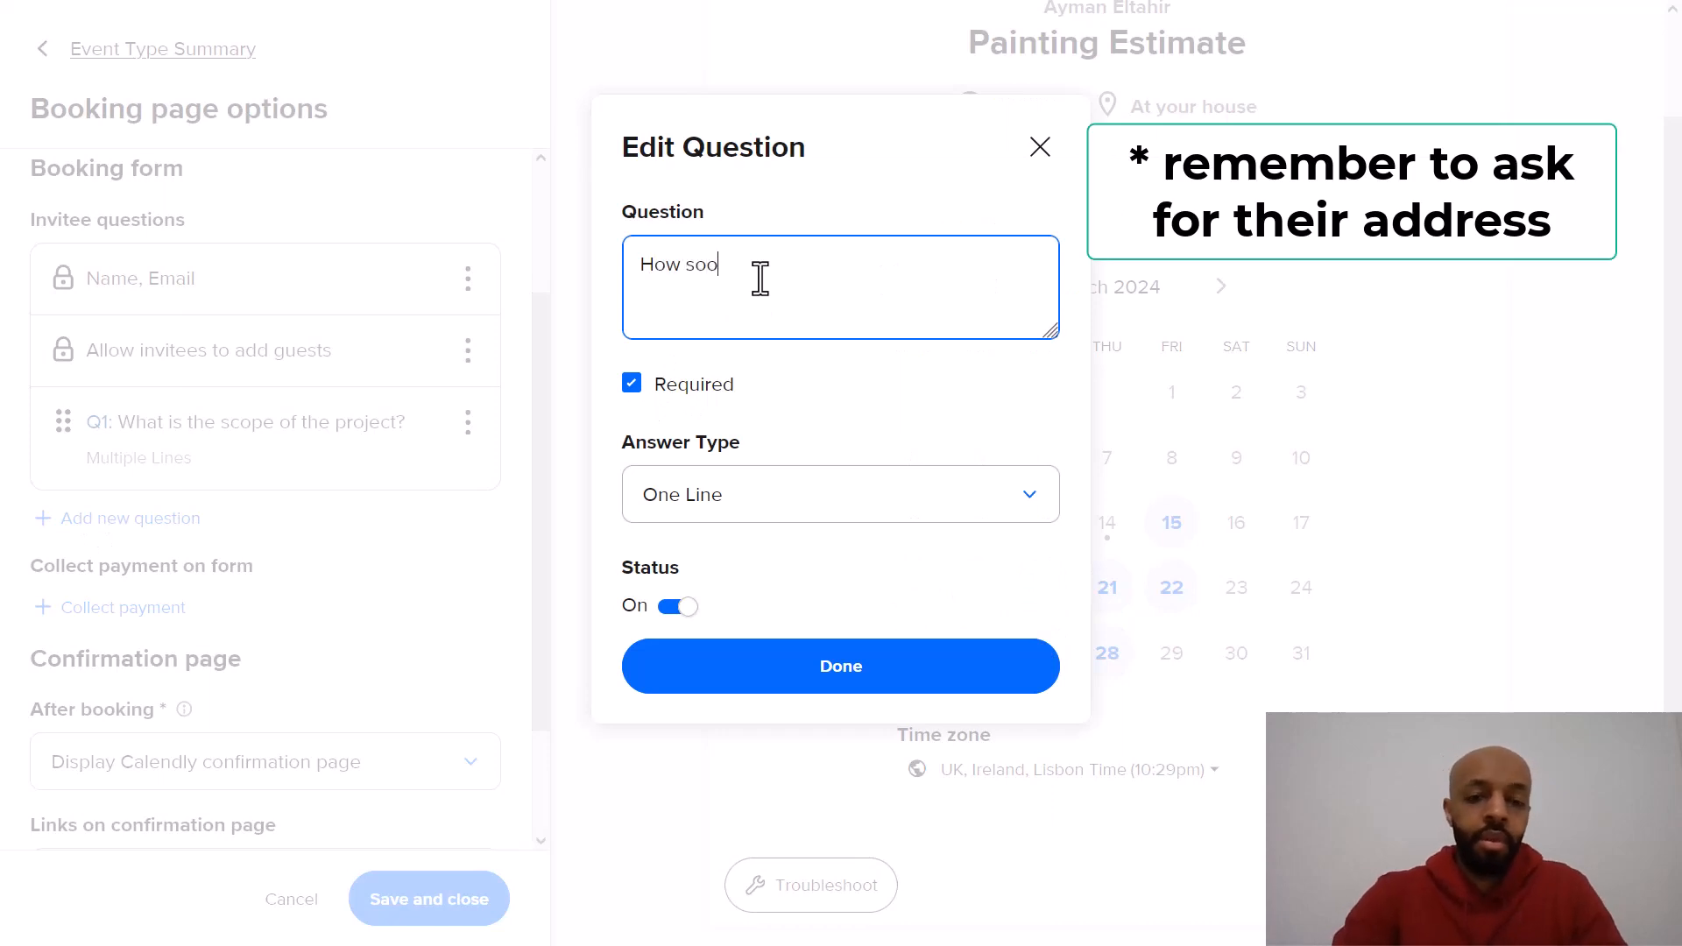
type("n are you lookin")
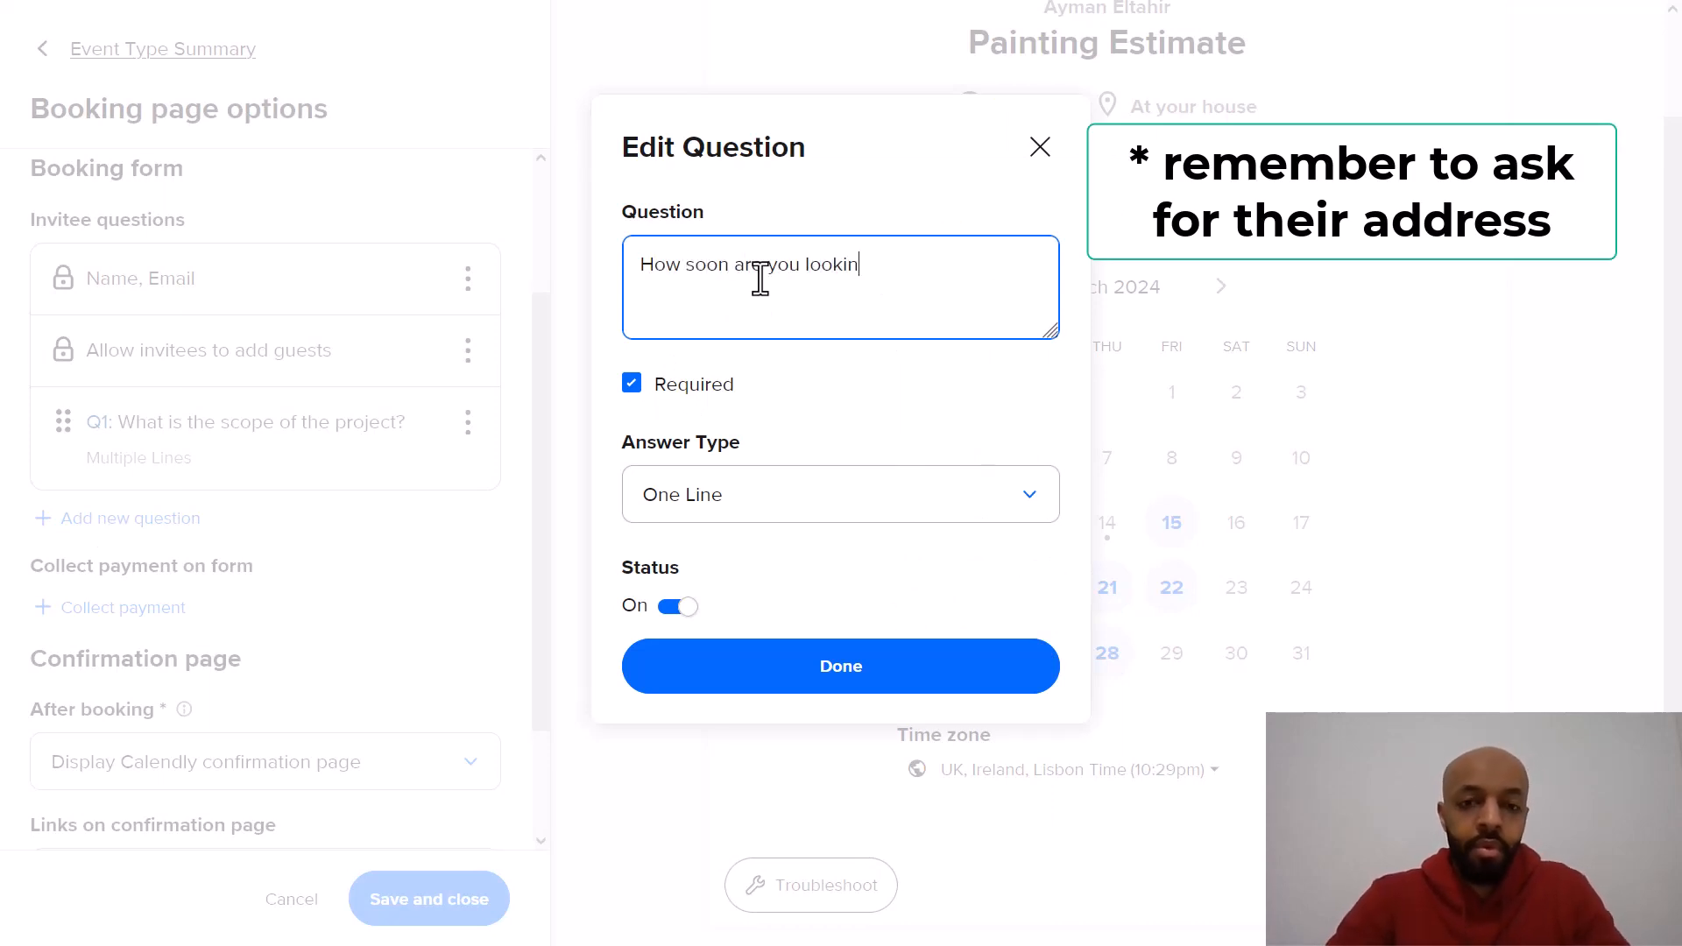
type("g to have thiu")
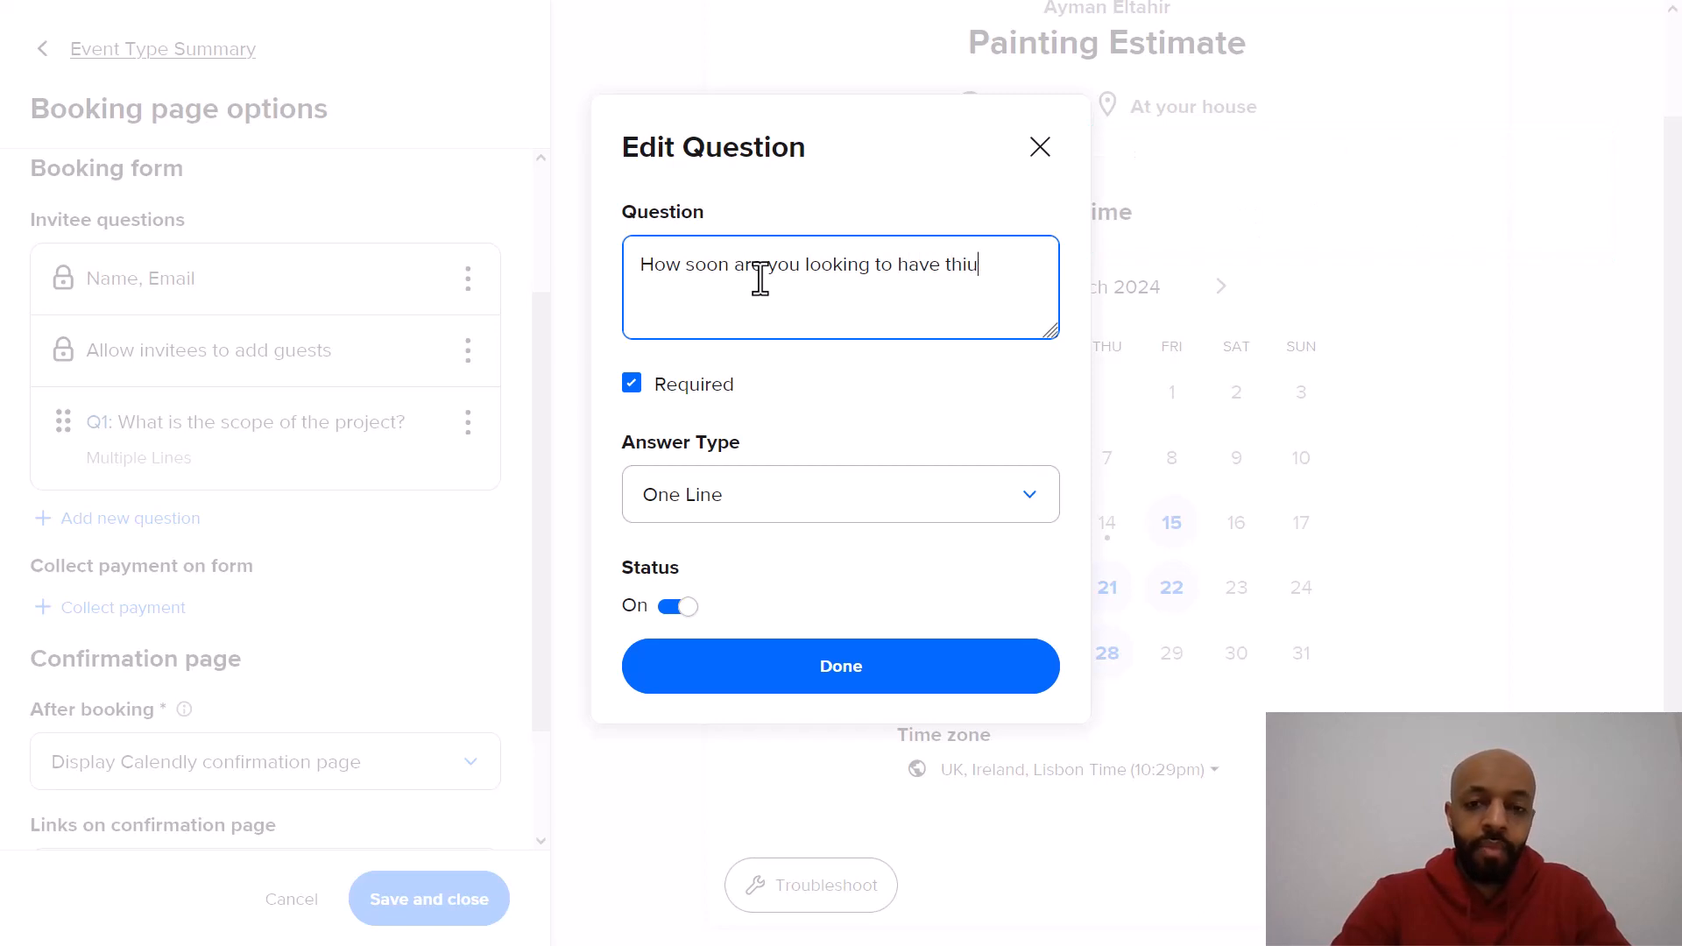
key("BackSpace")
type("s project done?")
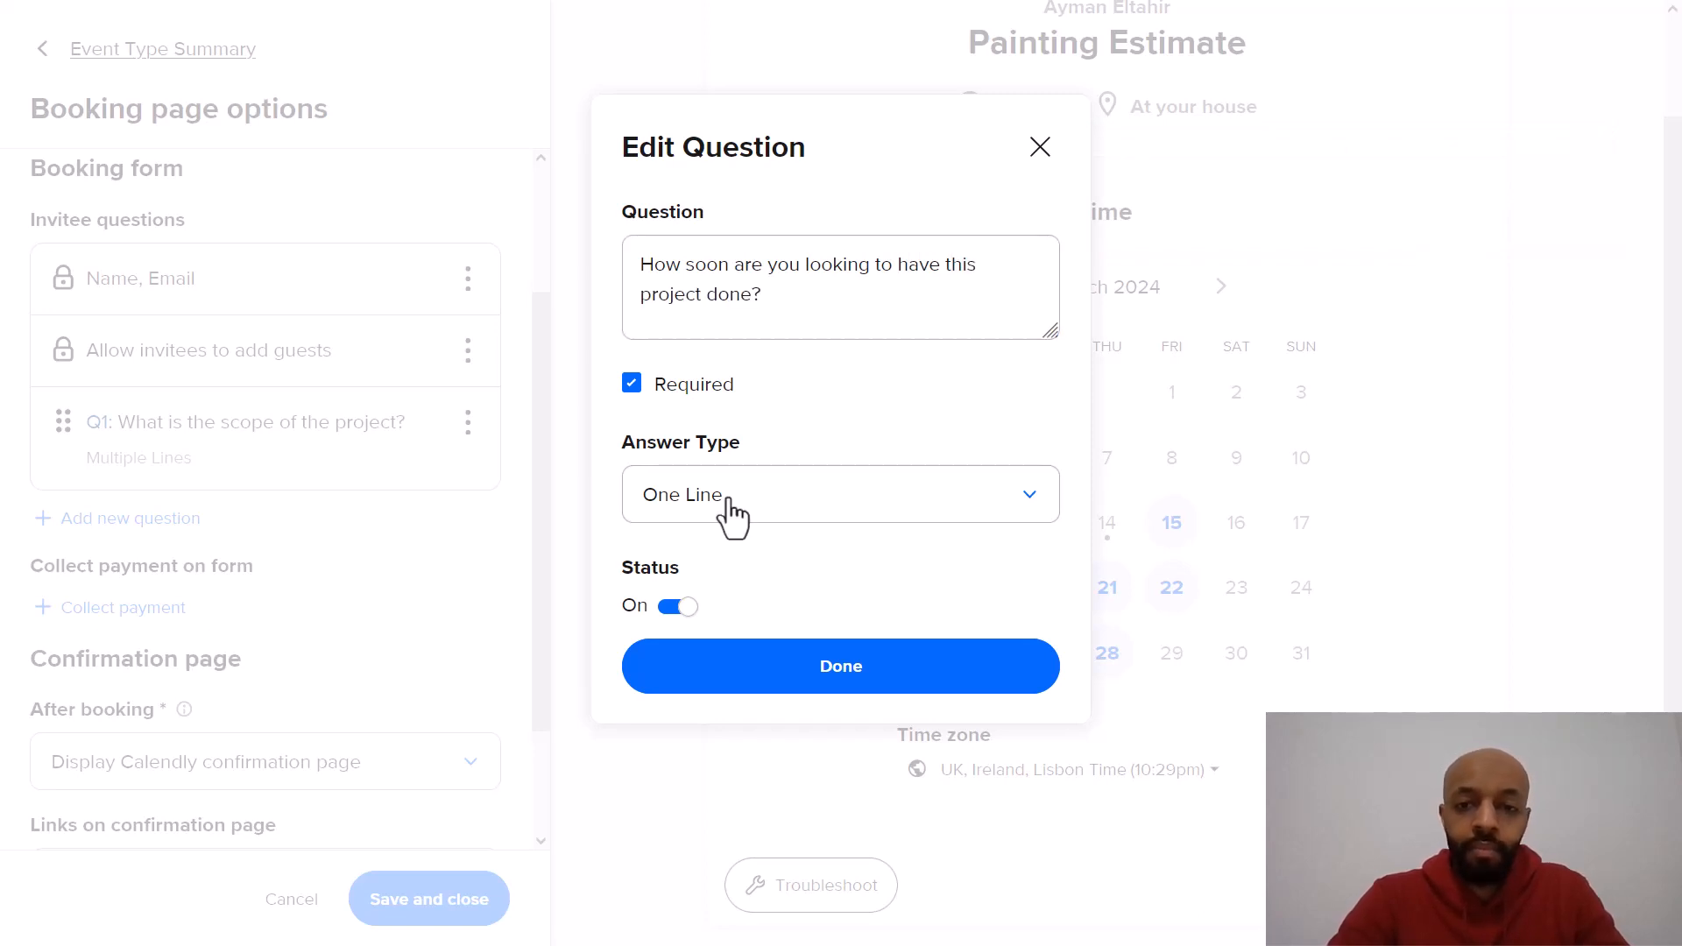
Step: Make the question's answer type Radio Buttons with options "Within a week" and "Within 2 weeks from now"
left_click(728, 504)
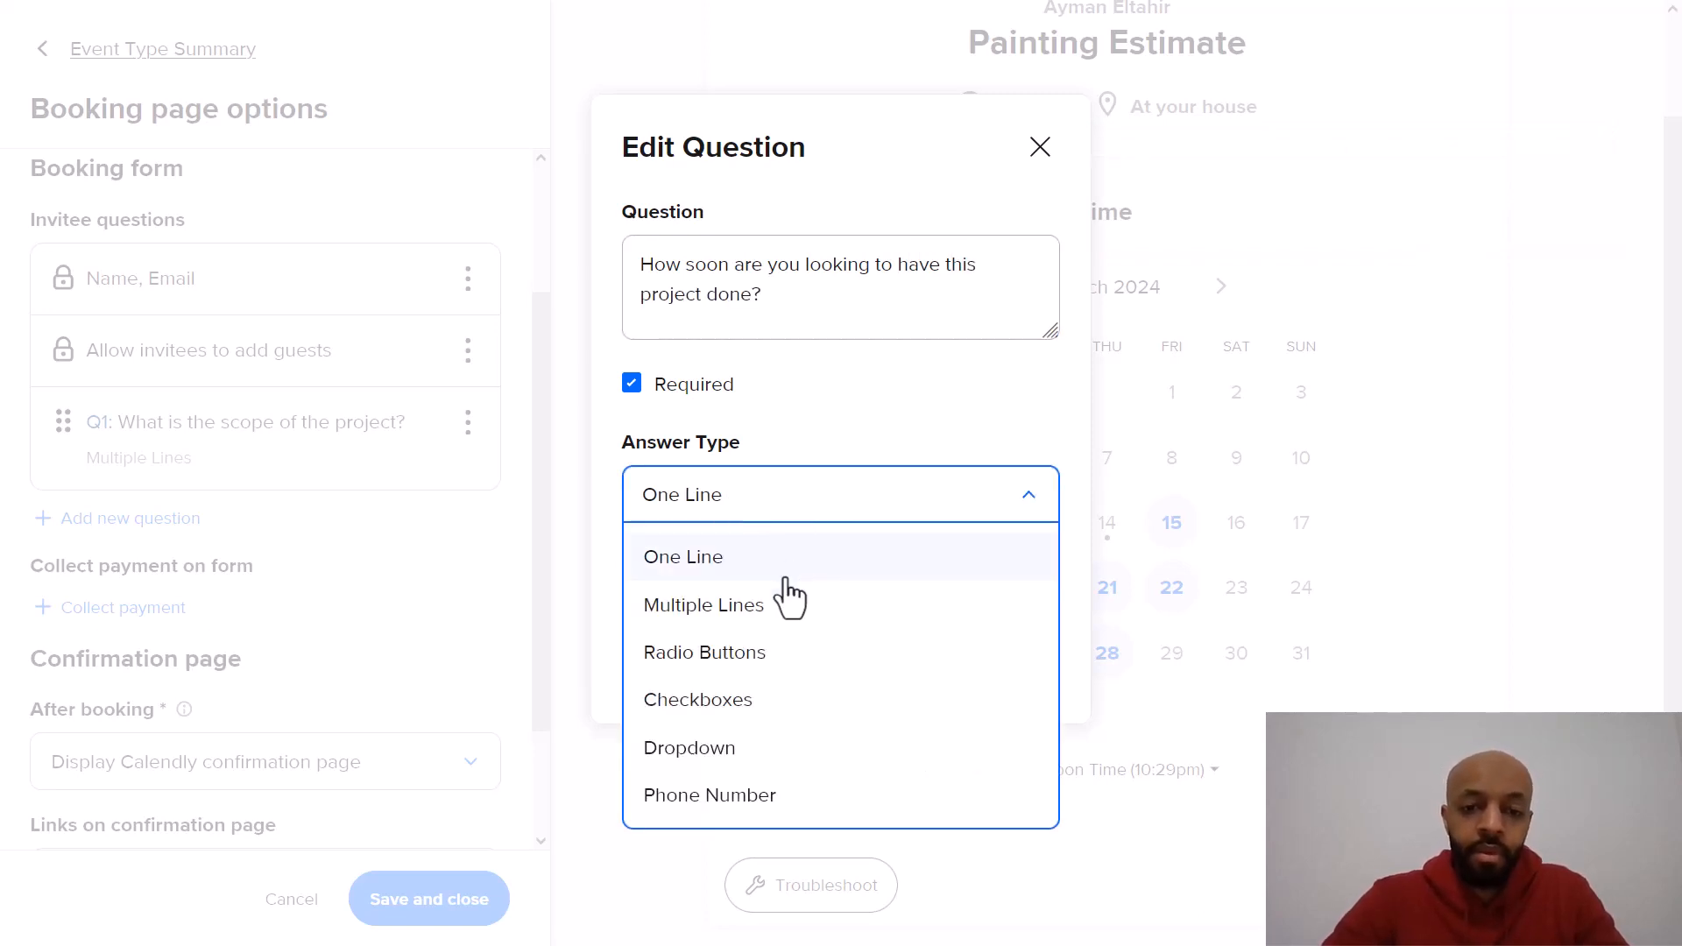
left_click(755, 656)
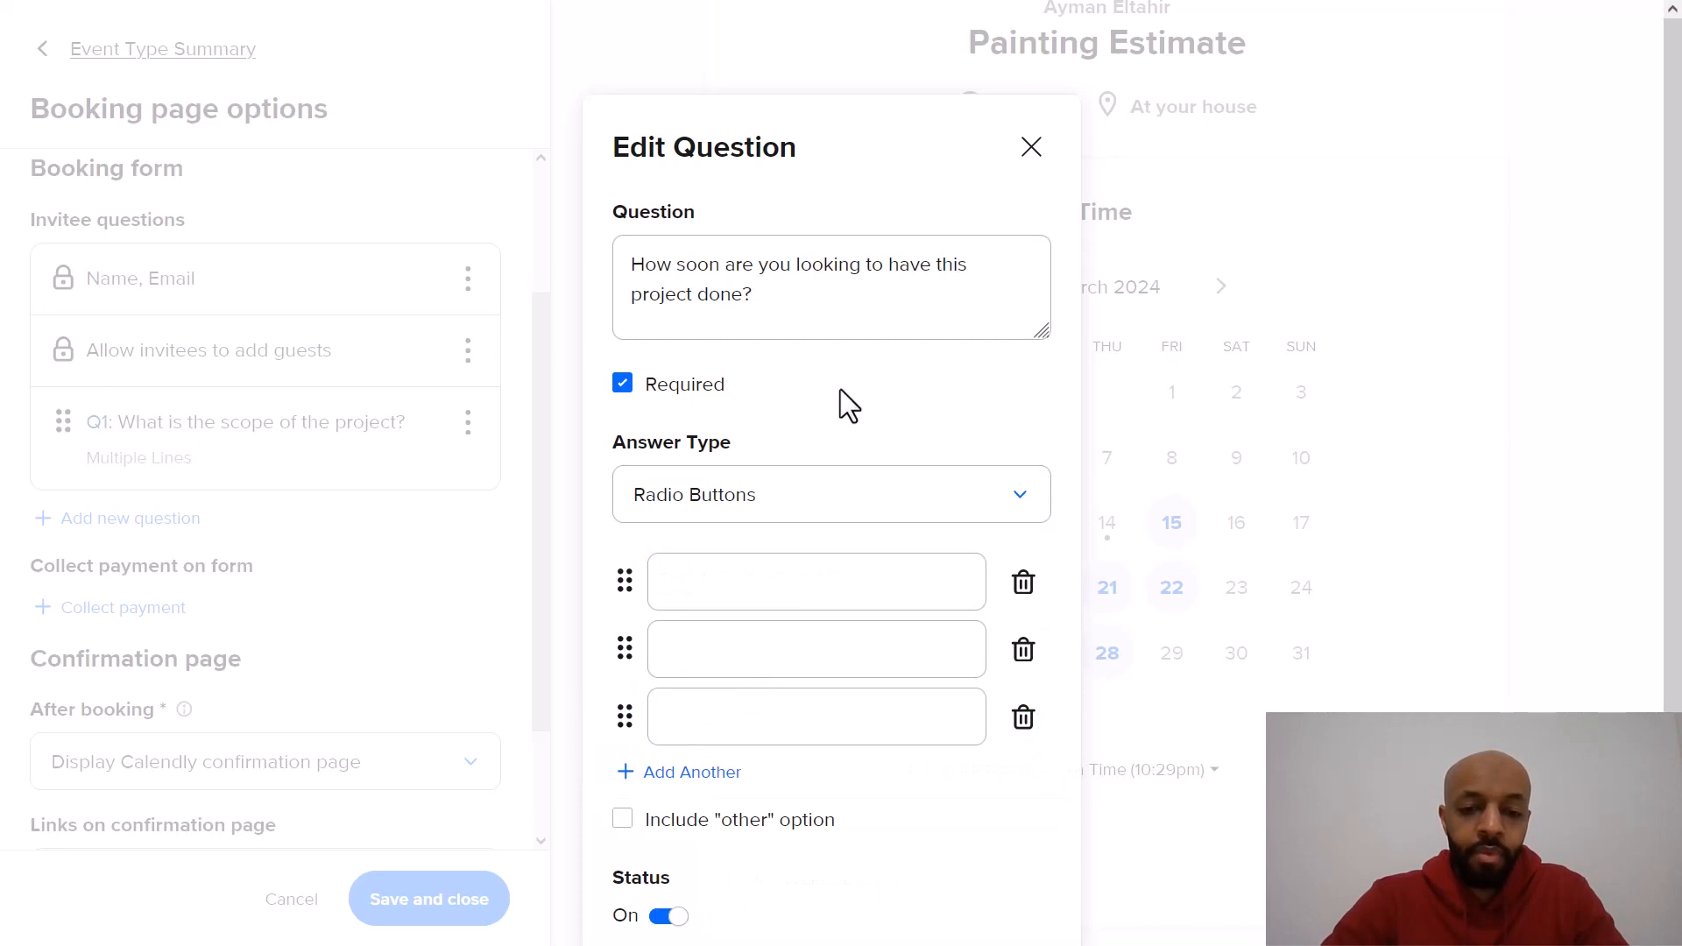
scroll(839, 389, "down", 1)
scroll(839, 389, "down", 1)
left_click(838, 414)
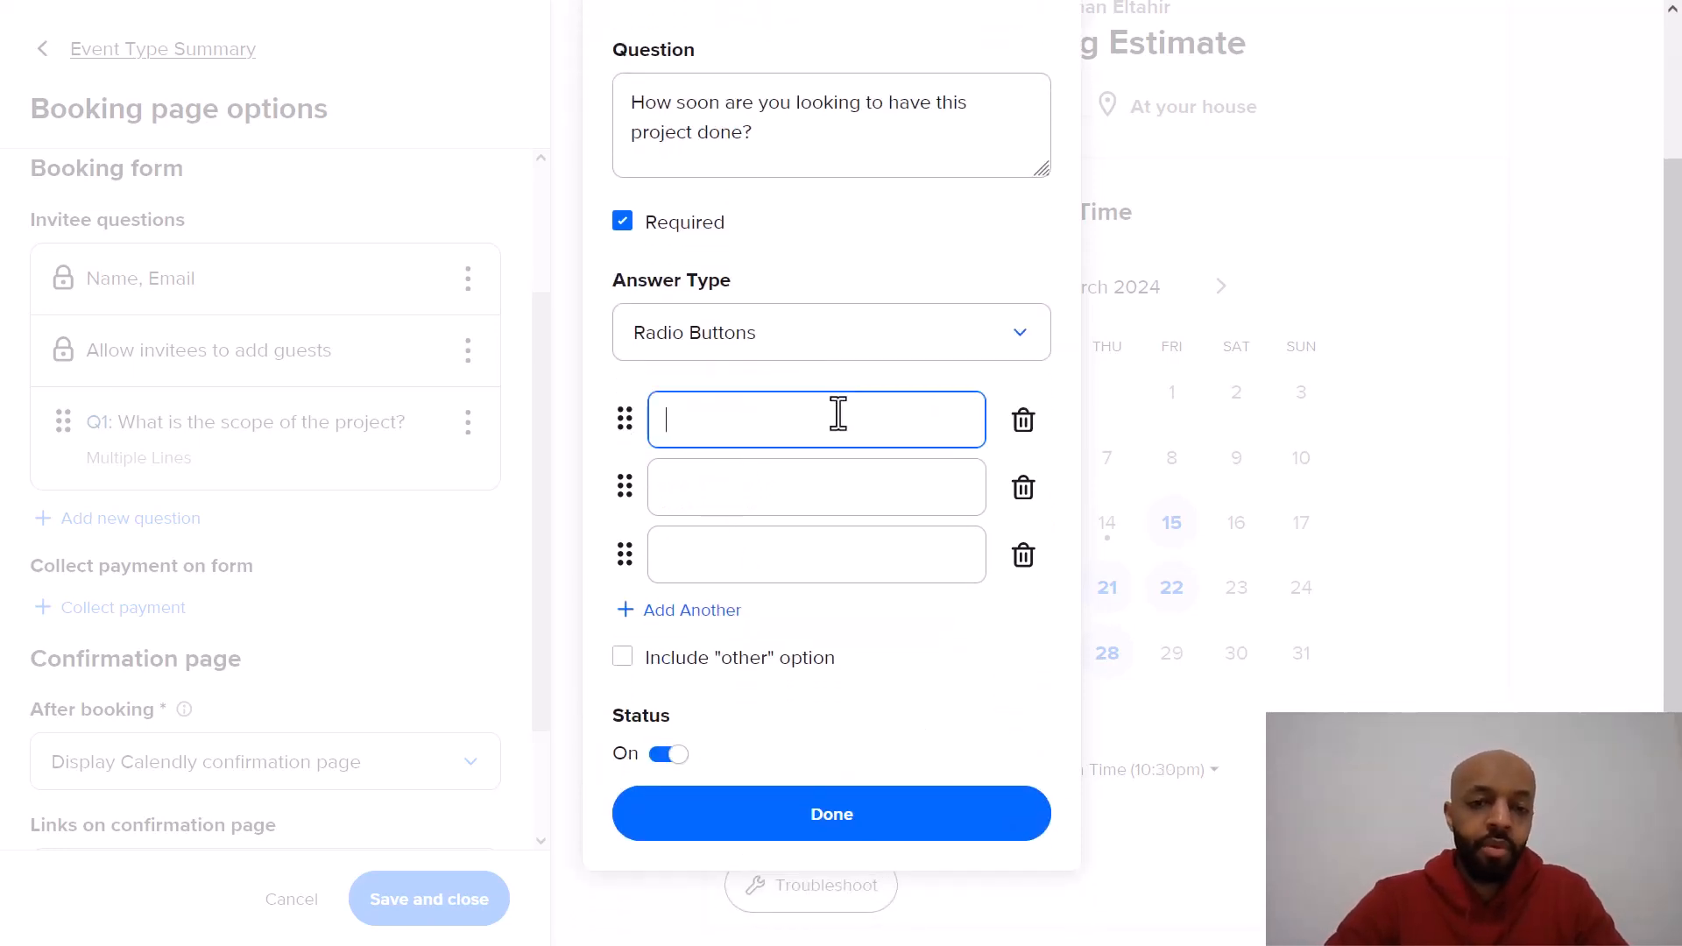
type("With")
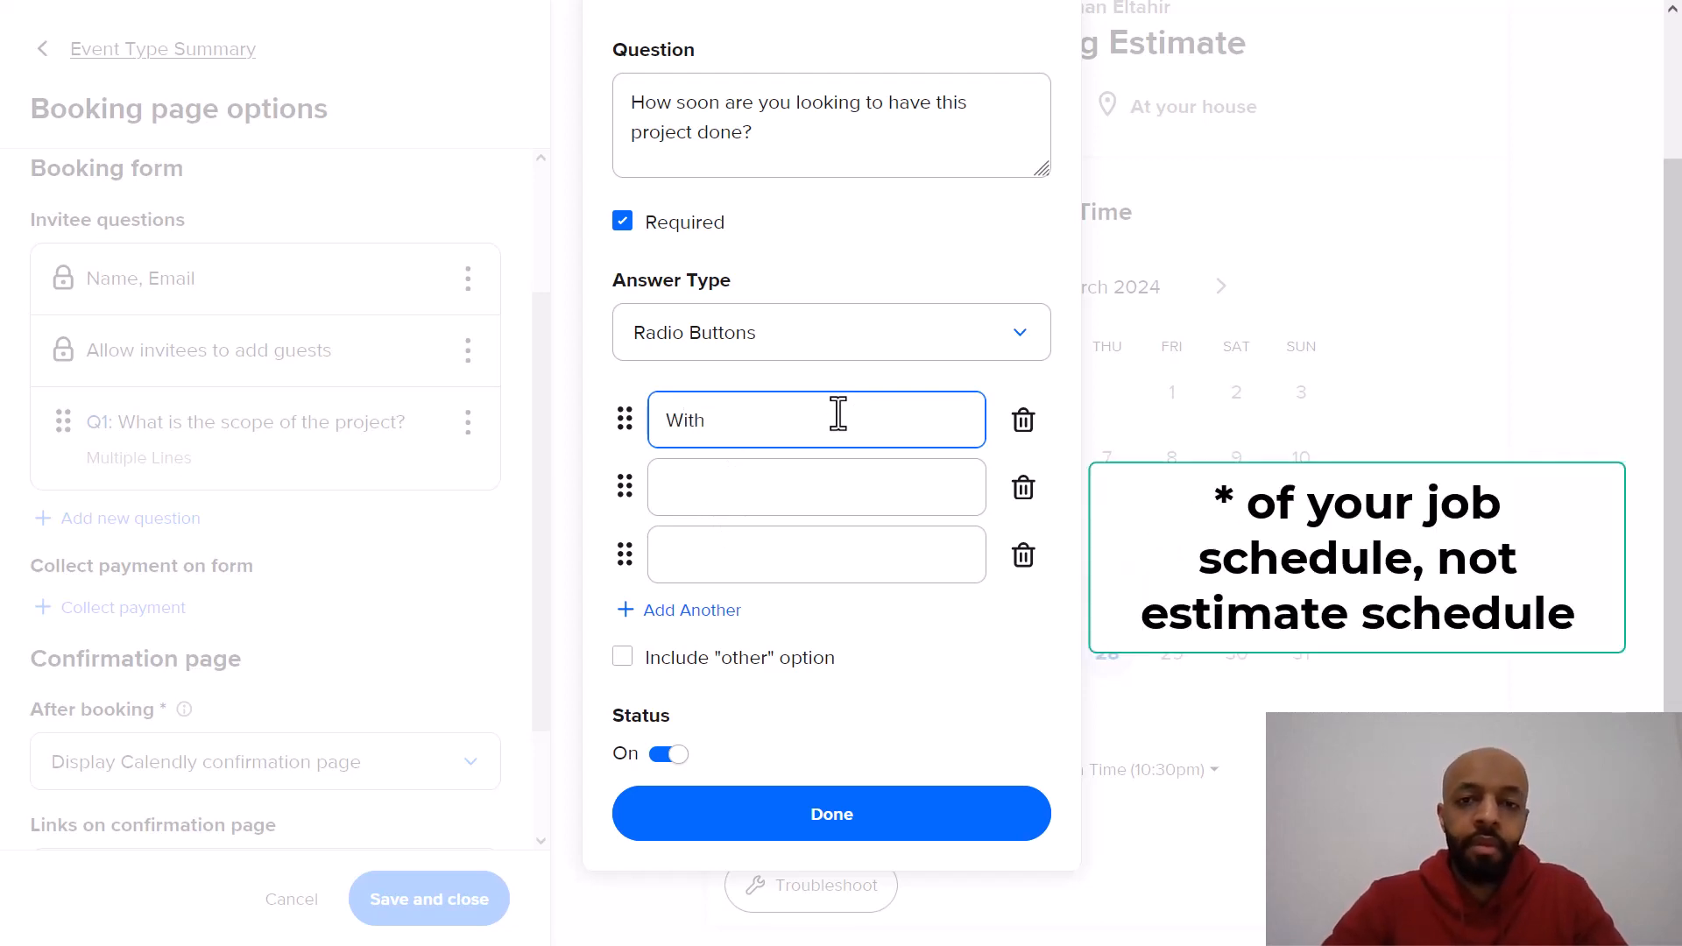
type("in a week")
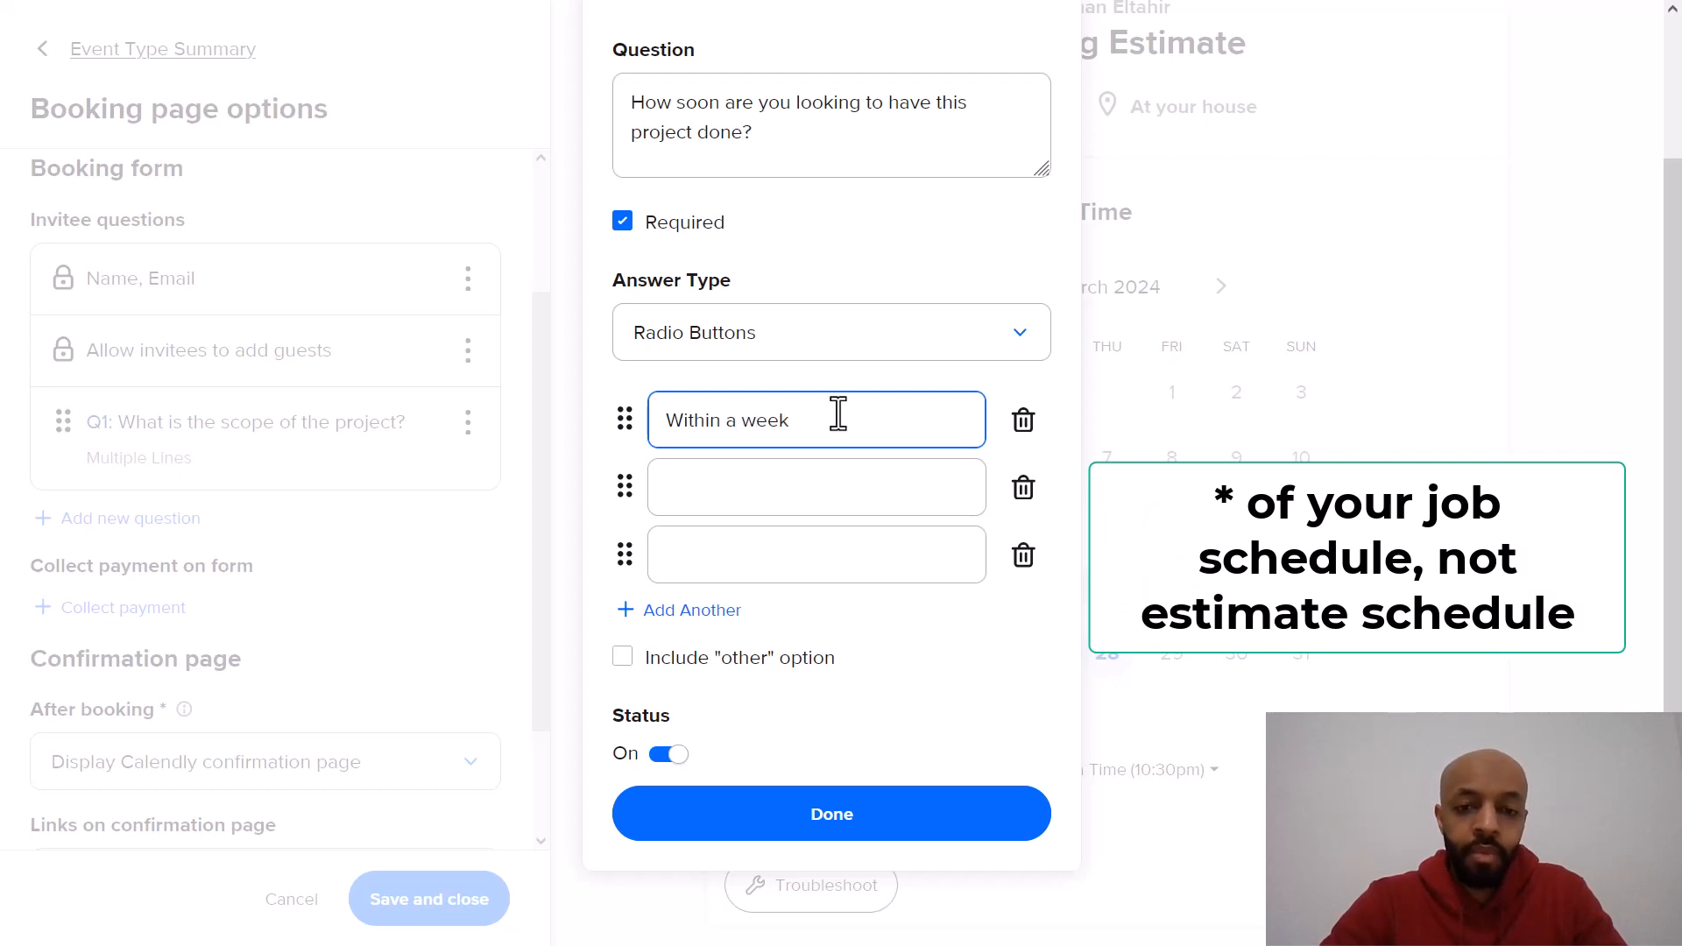
left_click(823, 493)
type("Wi")
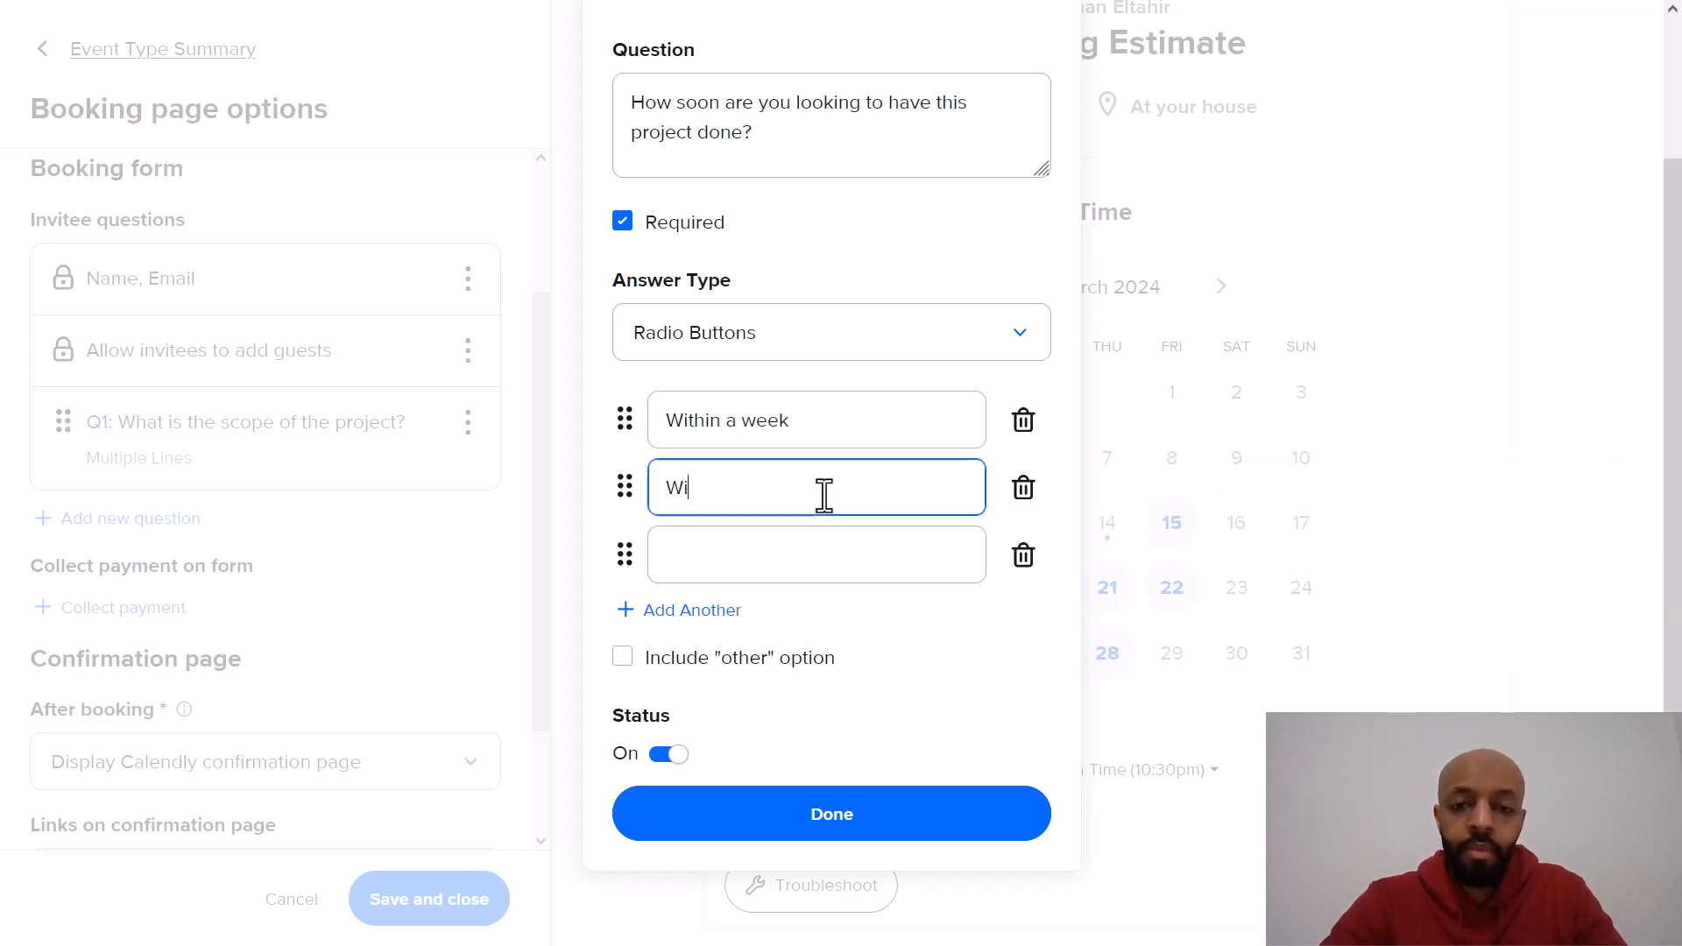
type("thin 2 we")
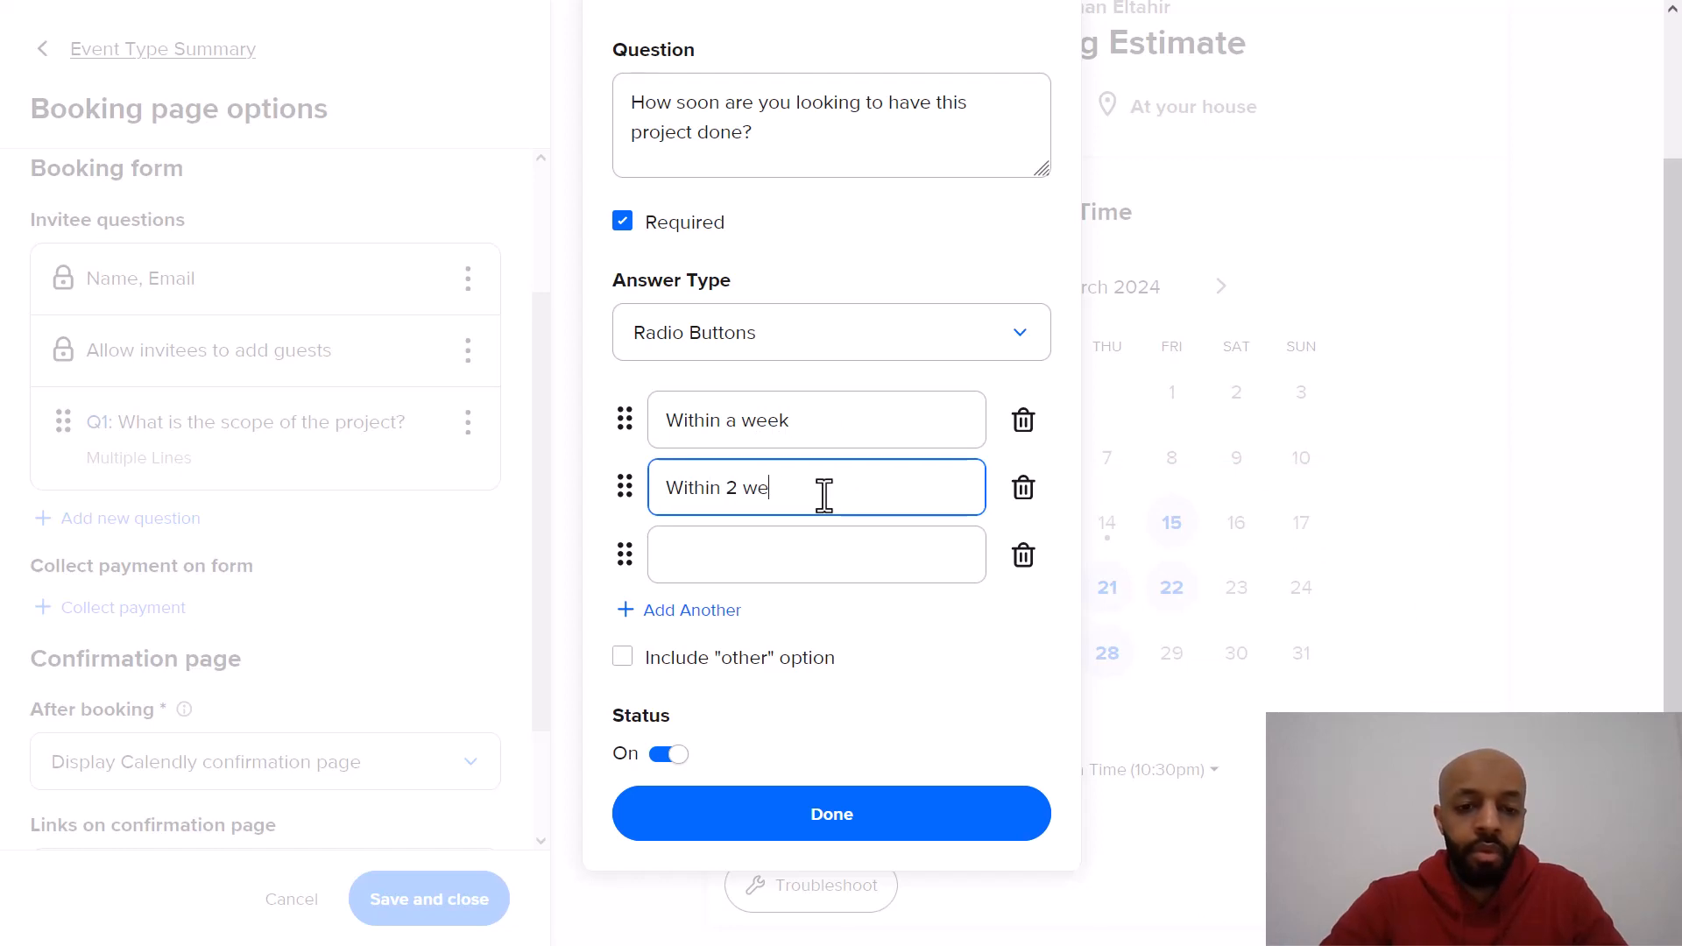
type("eks from now")
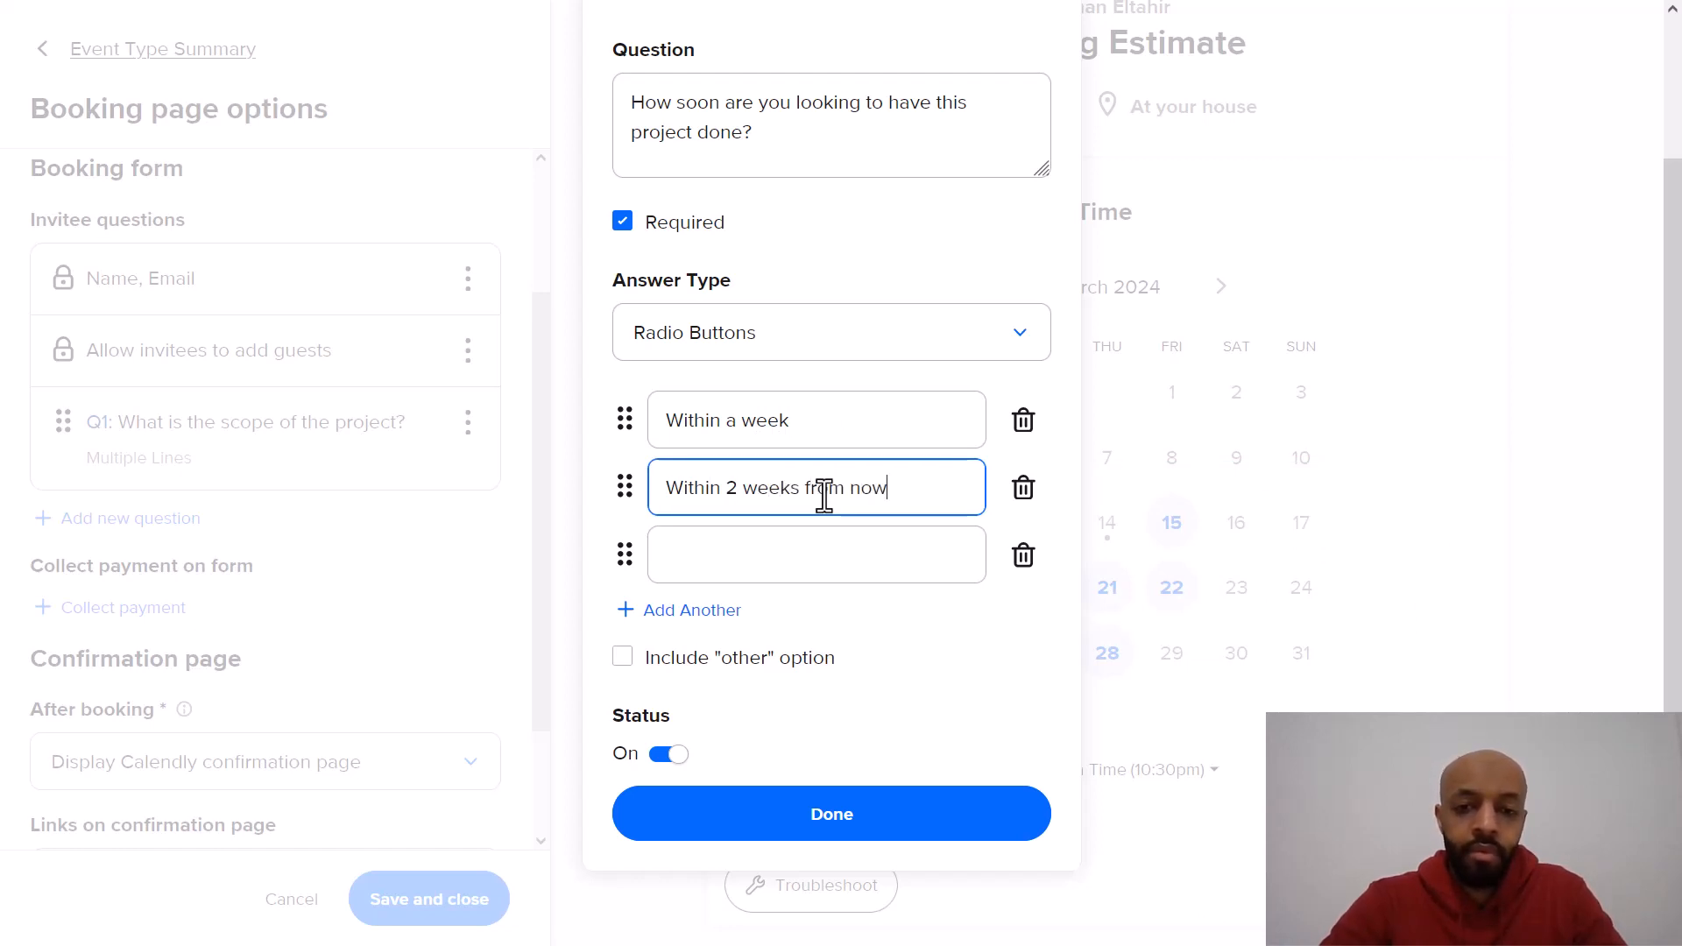
Step: Add the answer options "Within a month" and "Not sure yet" to the question
left_click(828, 567)
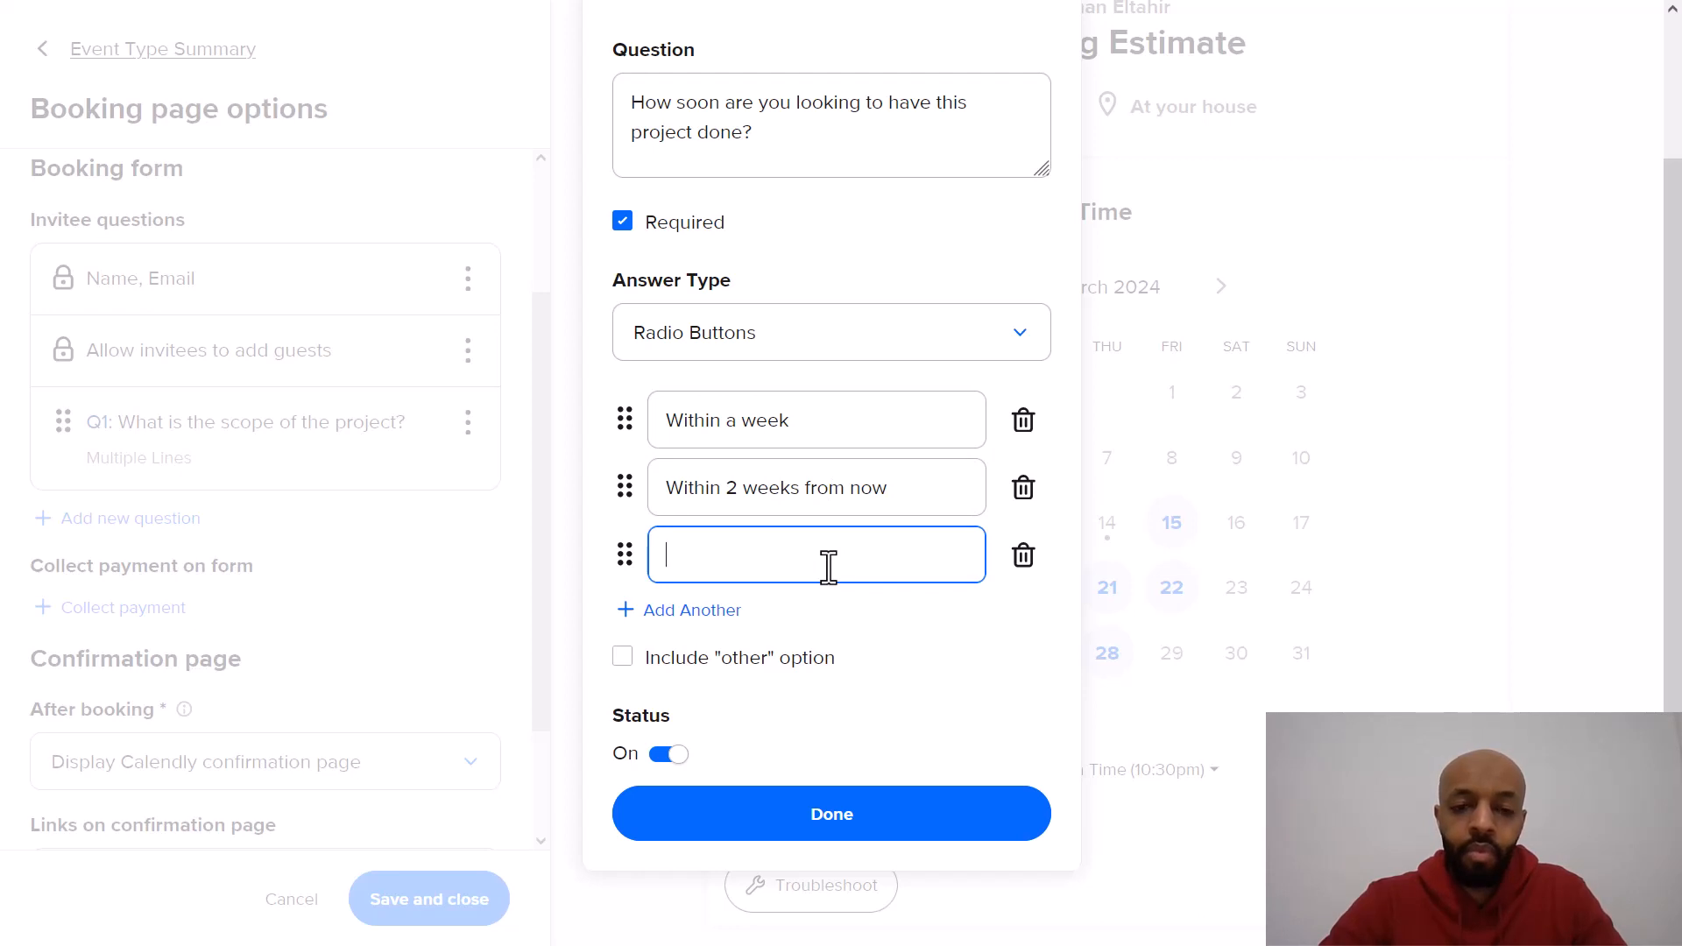
type("Within")
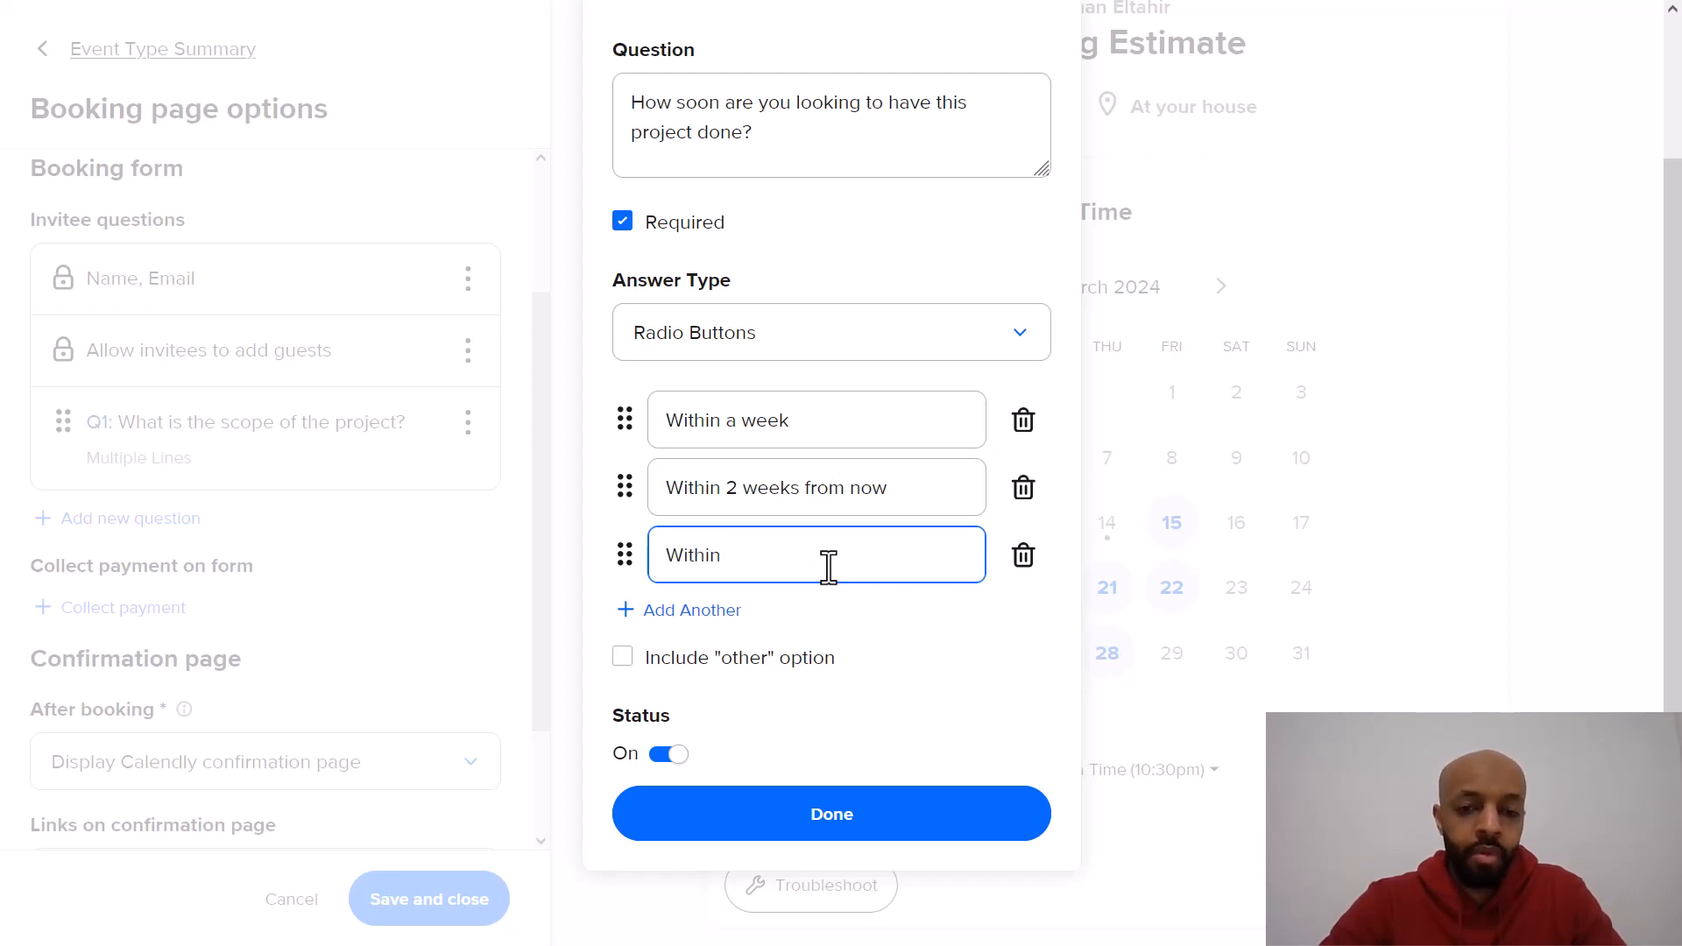
type(" a month")
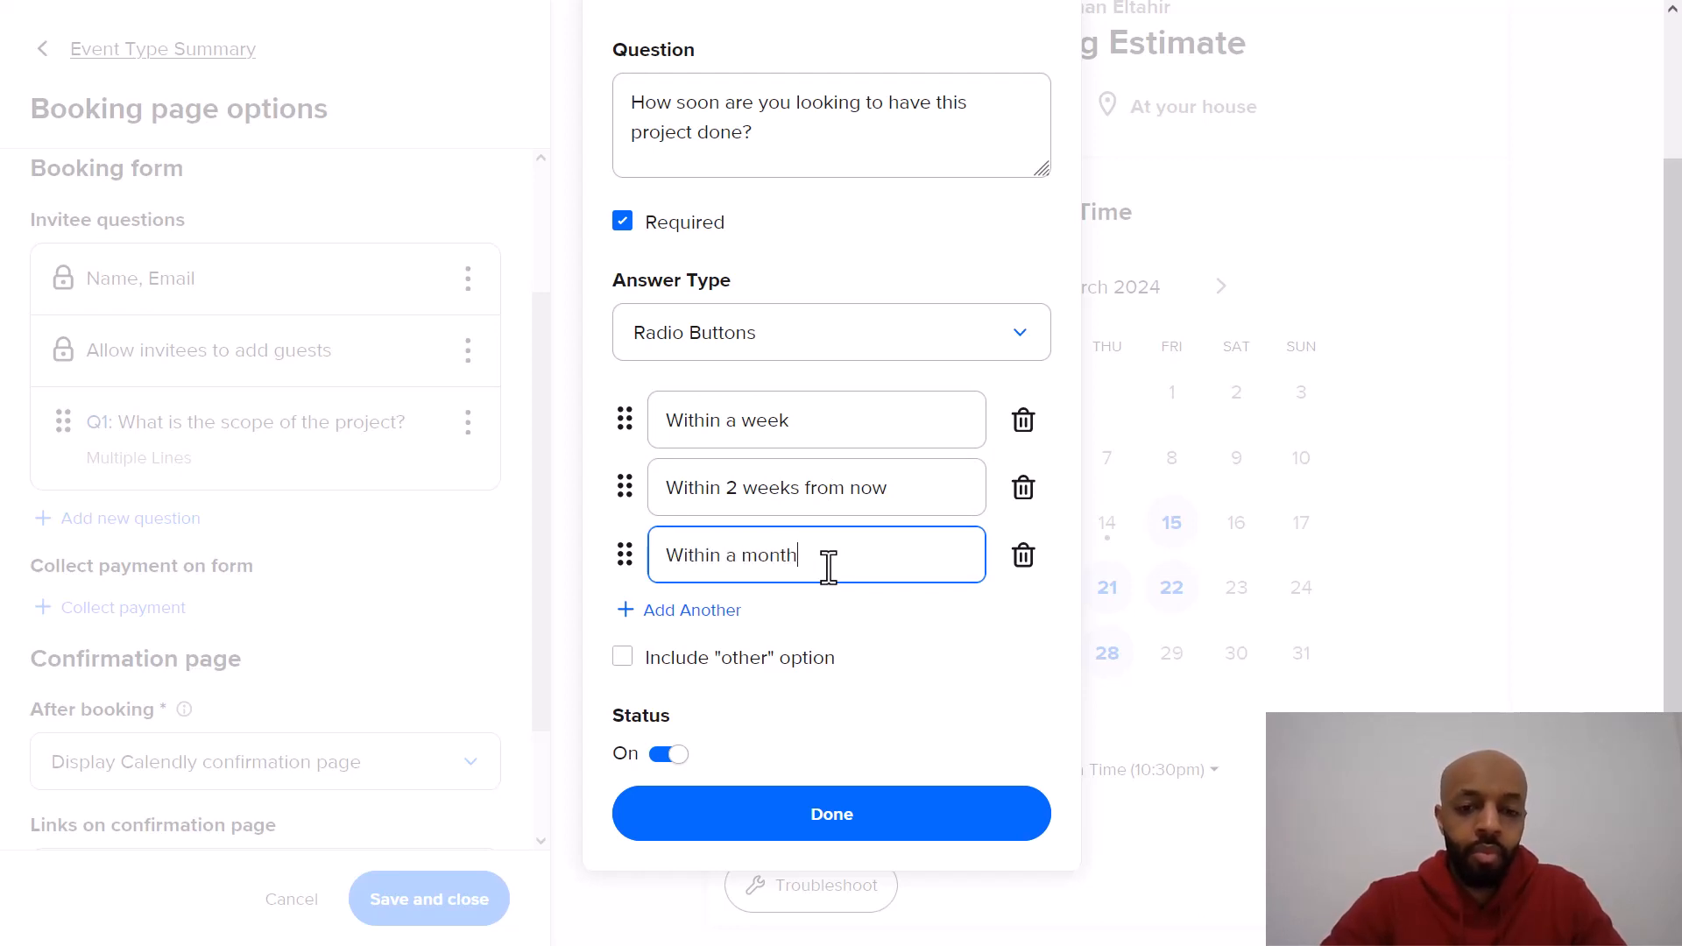
left_click(724, 612)
left_click(741, 631)
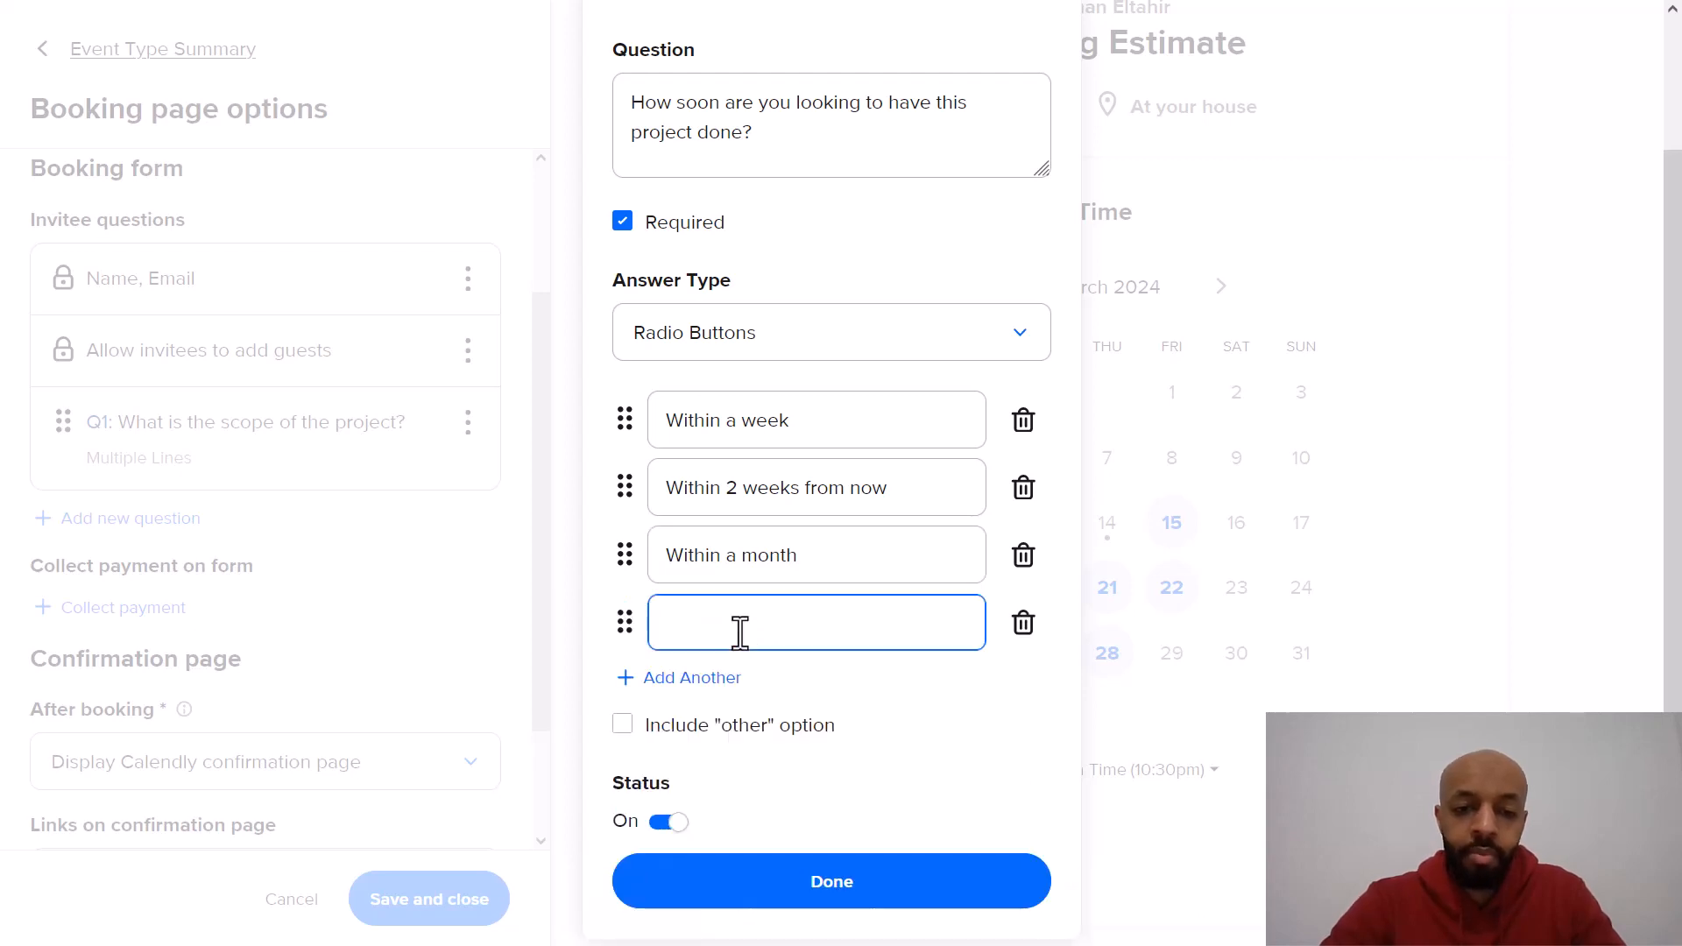
type("Not sure yet")
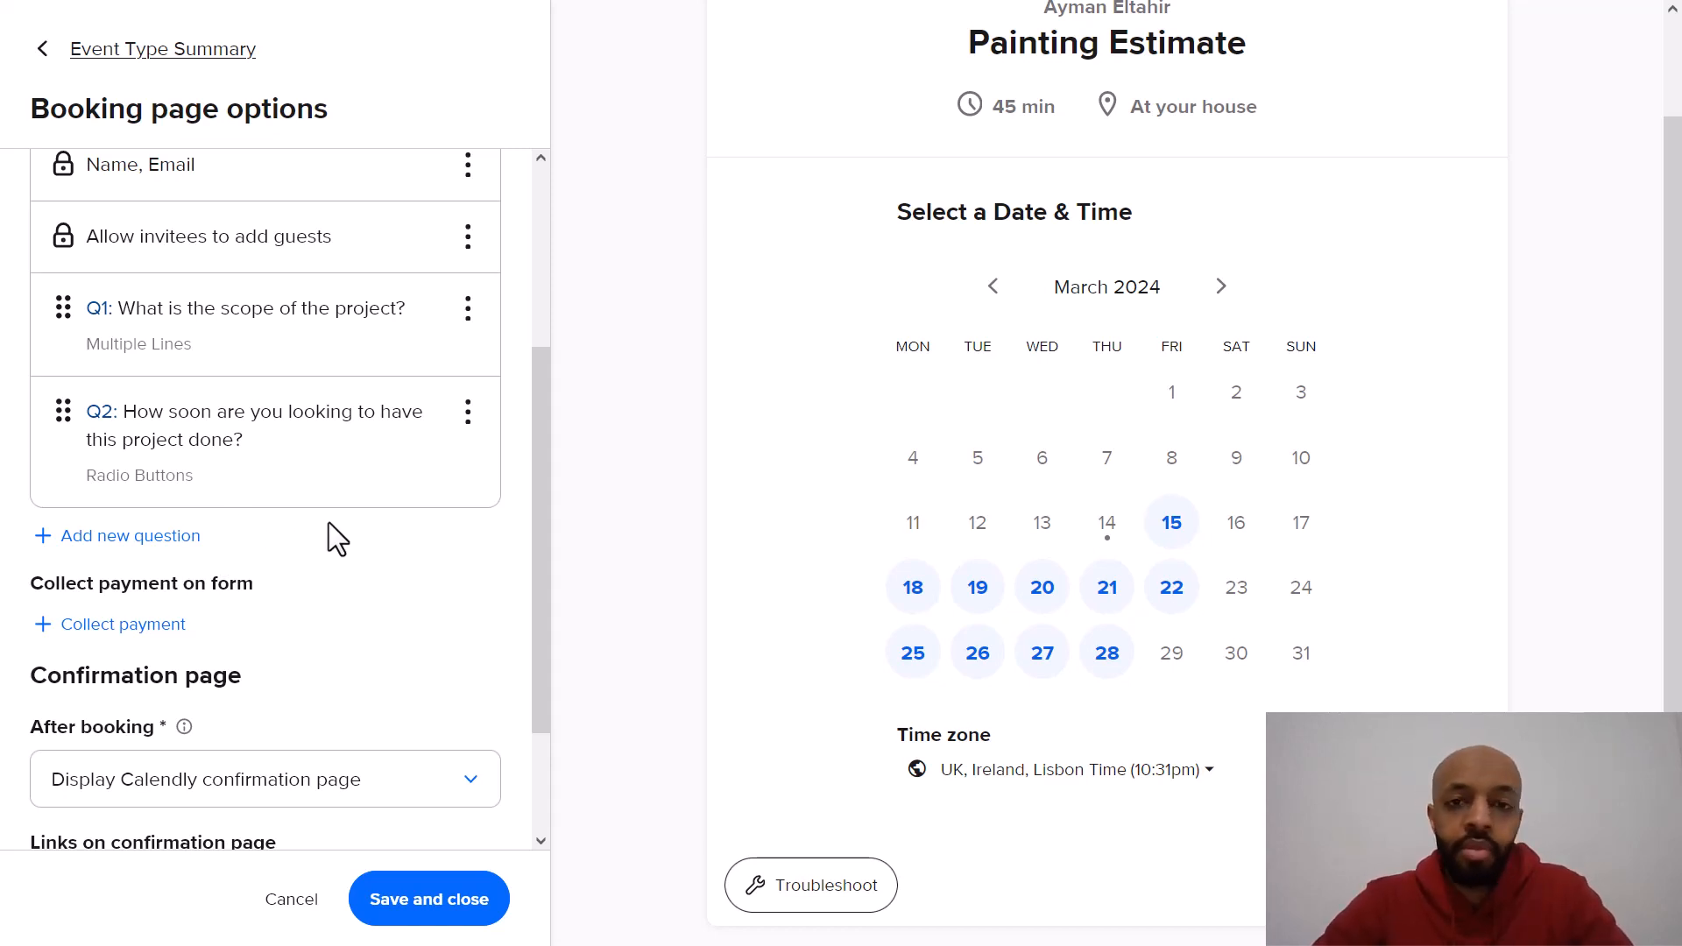
Step: Keep the default confirmation page after booking and save the booking page options
scroll(328, 522, "up", 2)
scroll(328, 522, "down", 3)
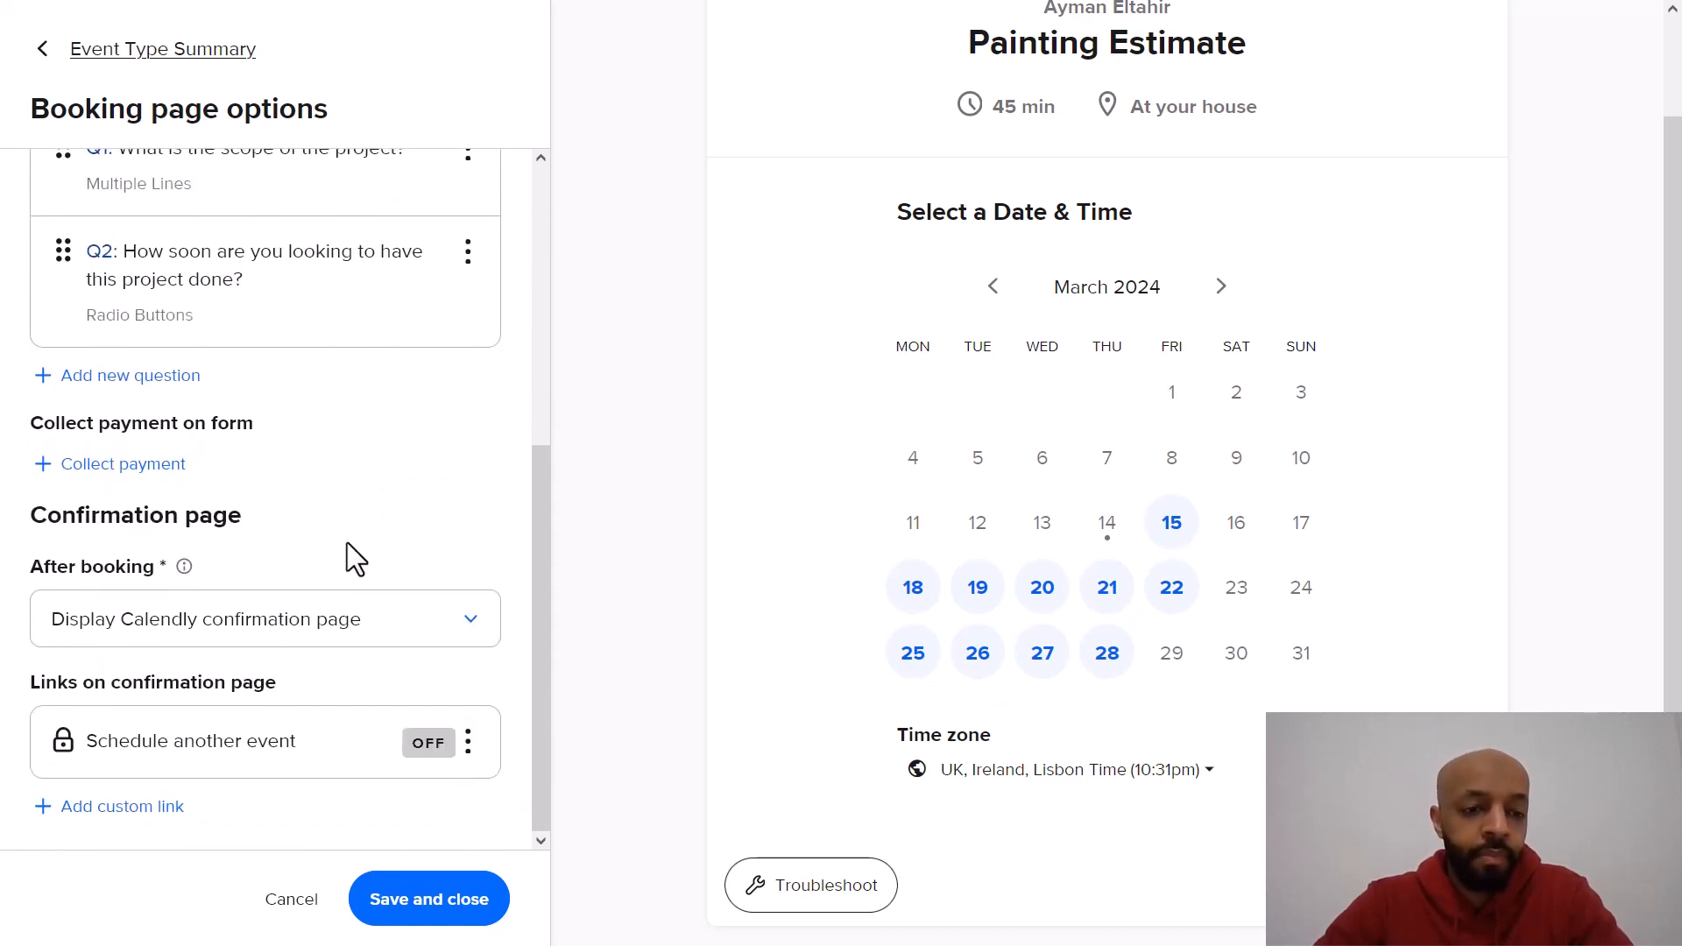
left_click(431, 630)
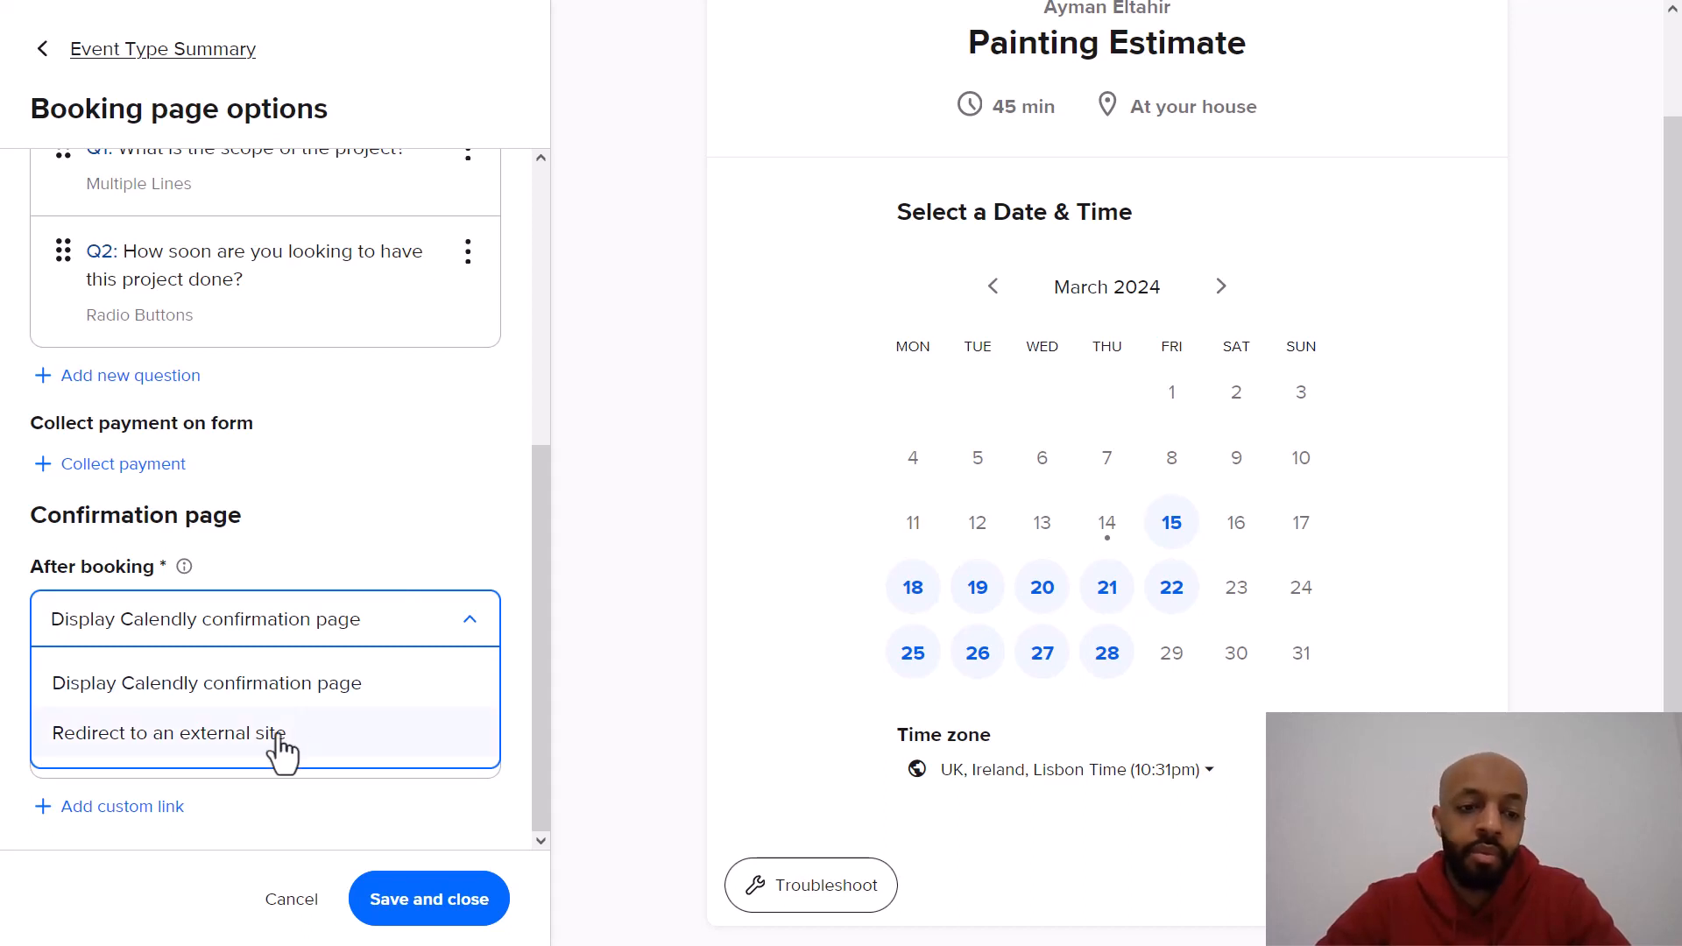
left_click(426, 552)
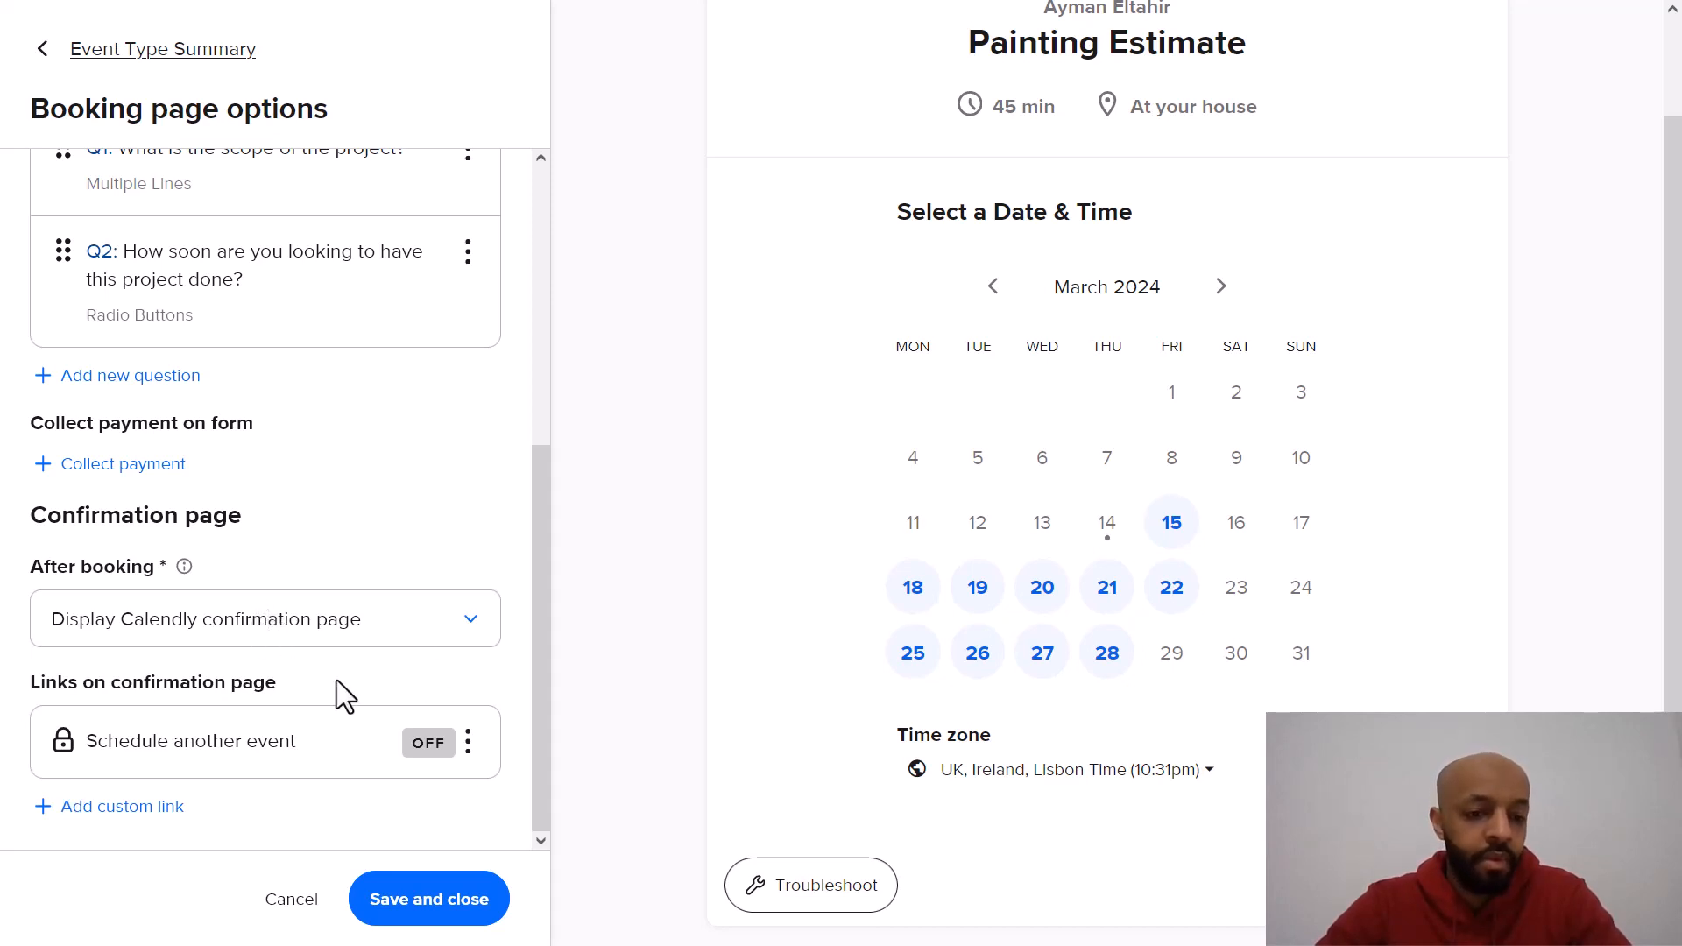
left_click(432, 902)
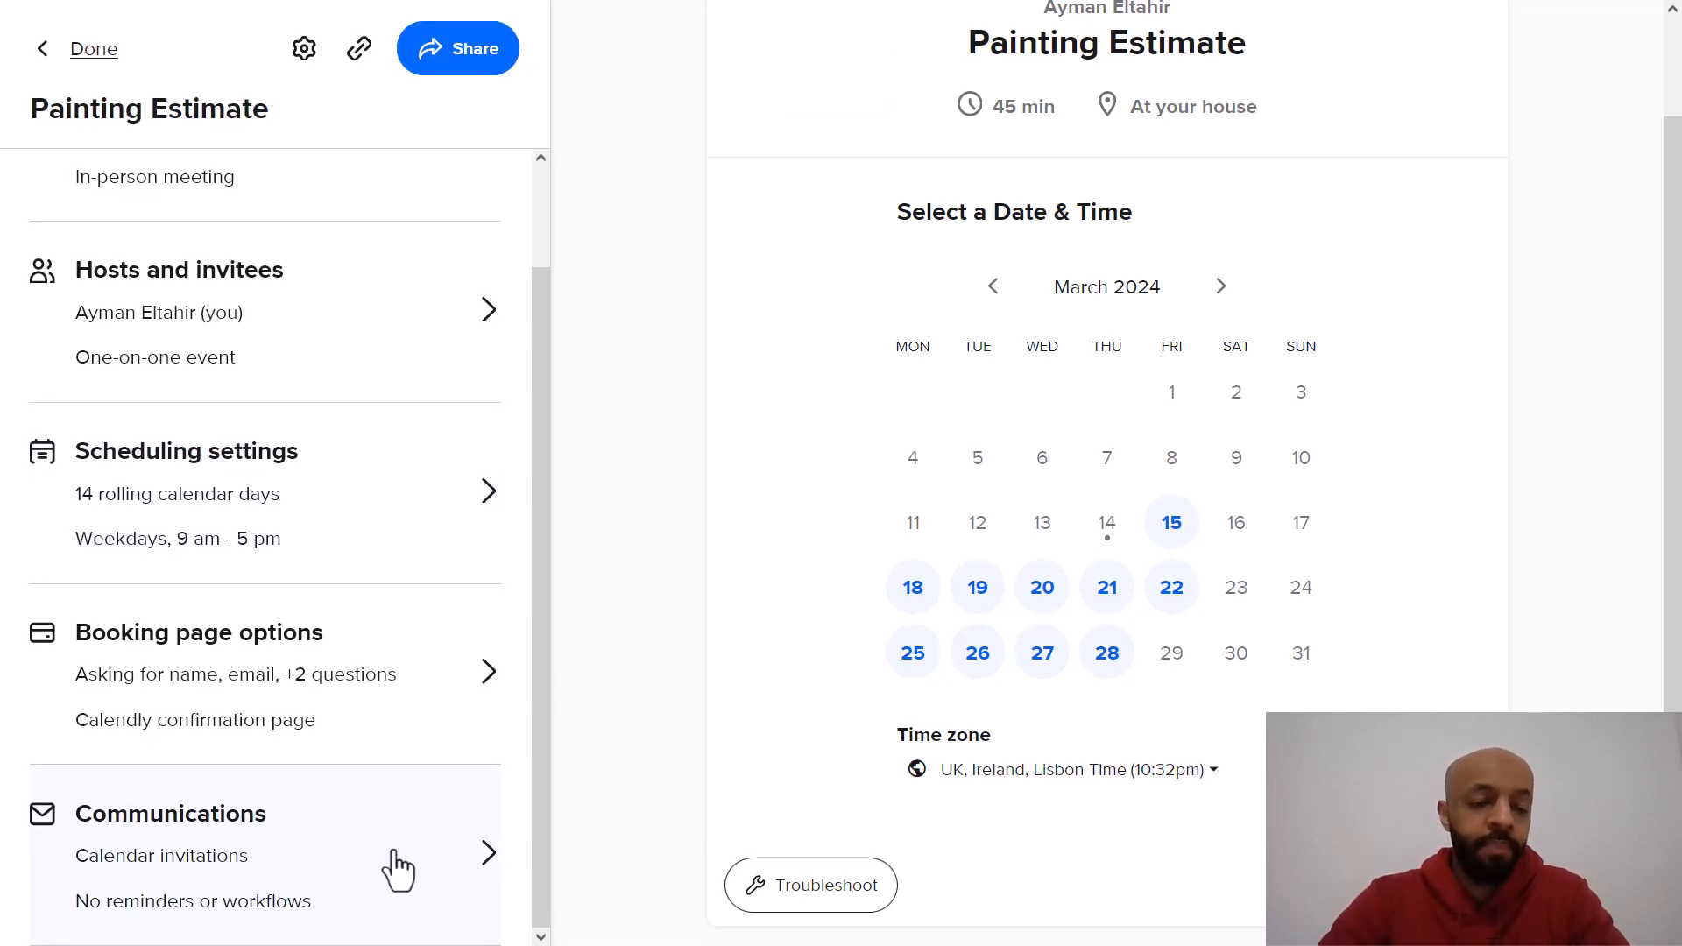
Step: Open the event's communications and review the calendar invitation's title, body and timing
left_click(398, 870)
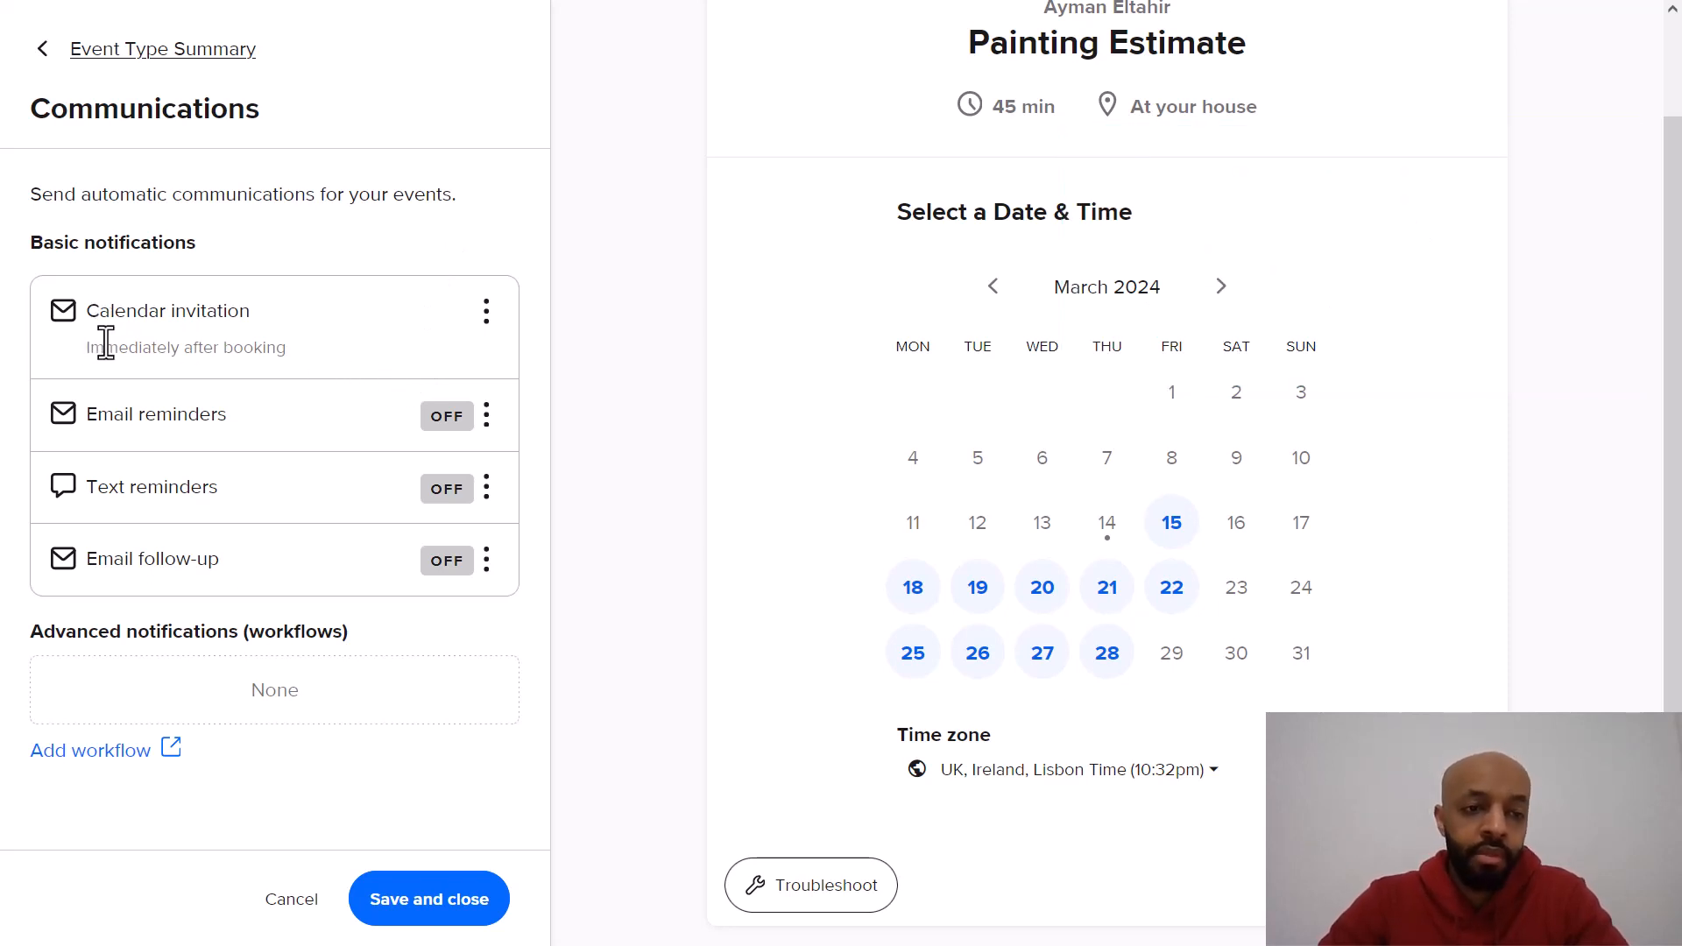
left_click(489, 311)
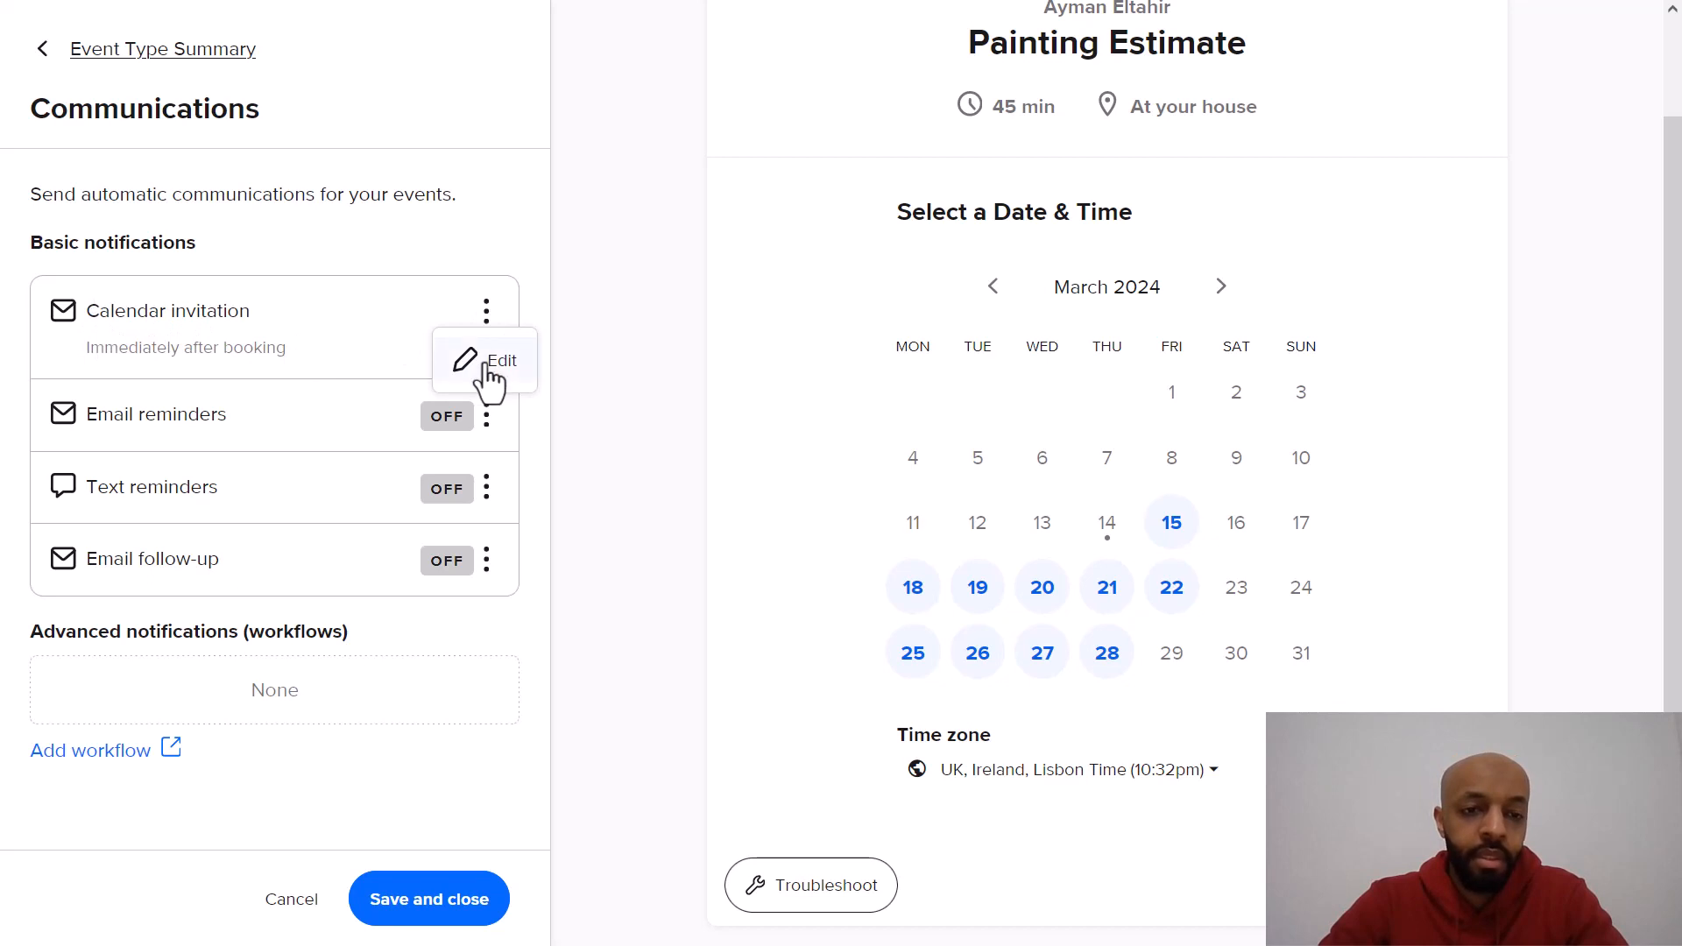
left_click(482, 362)
scroll(281, 418, "down", 1)
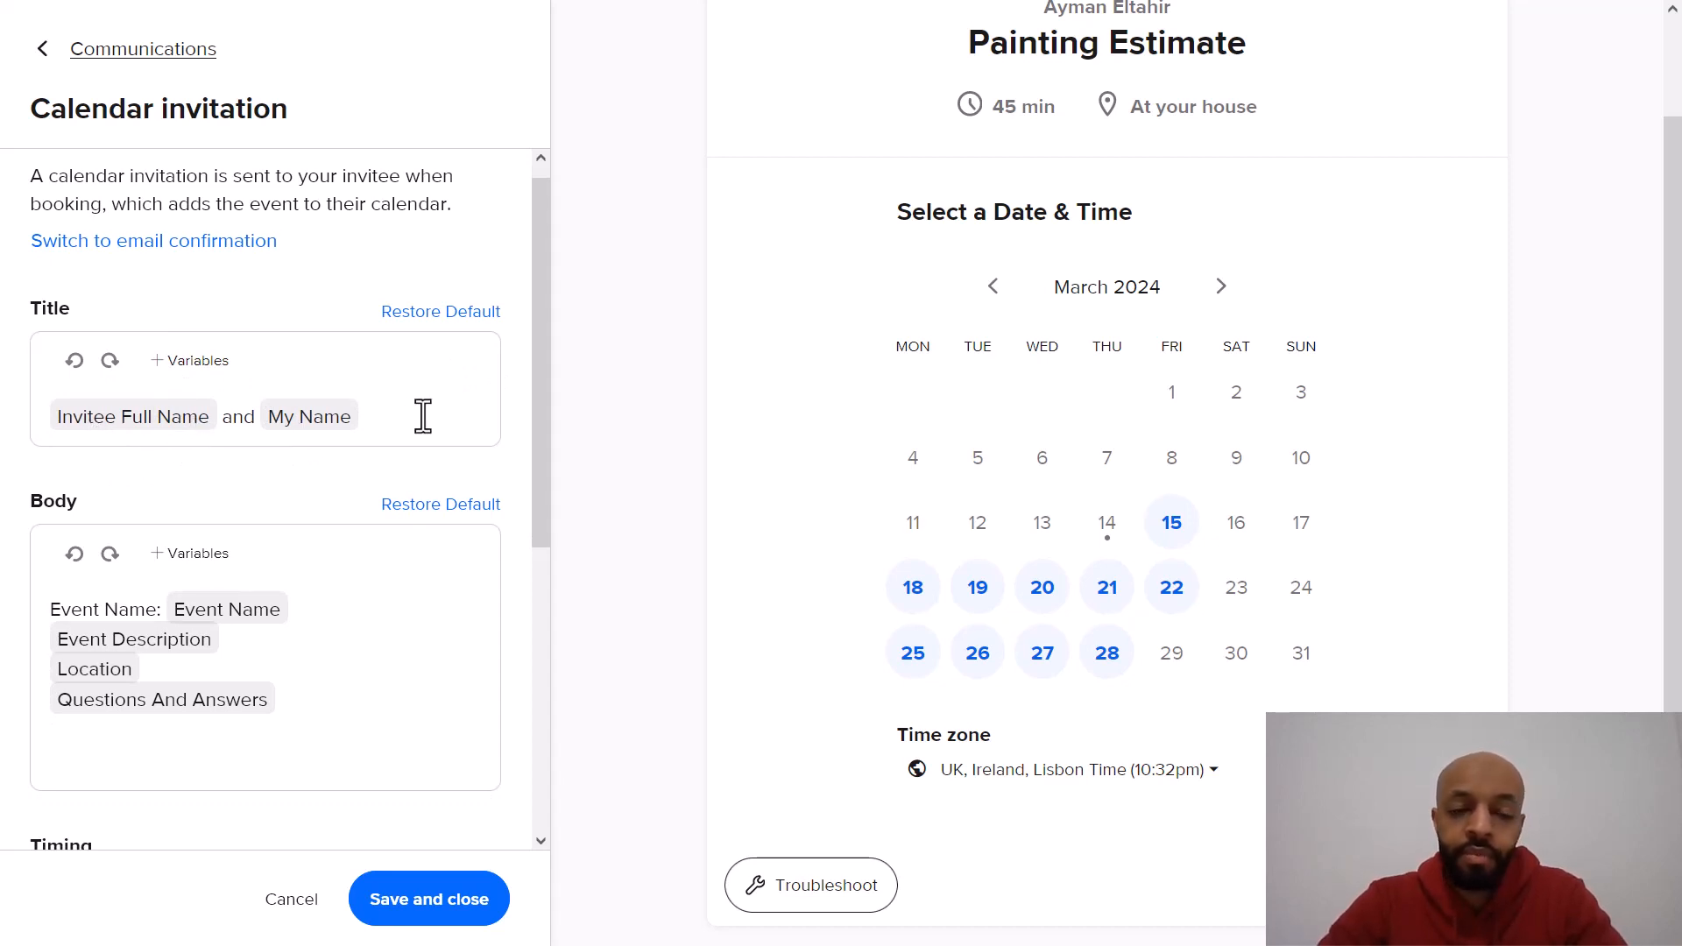
scroll(244, 514, "down", 2)
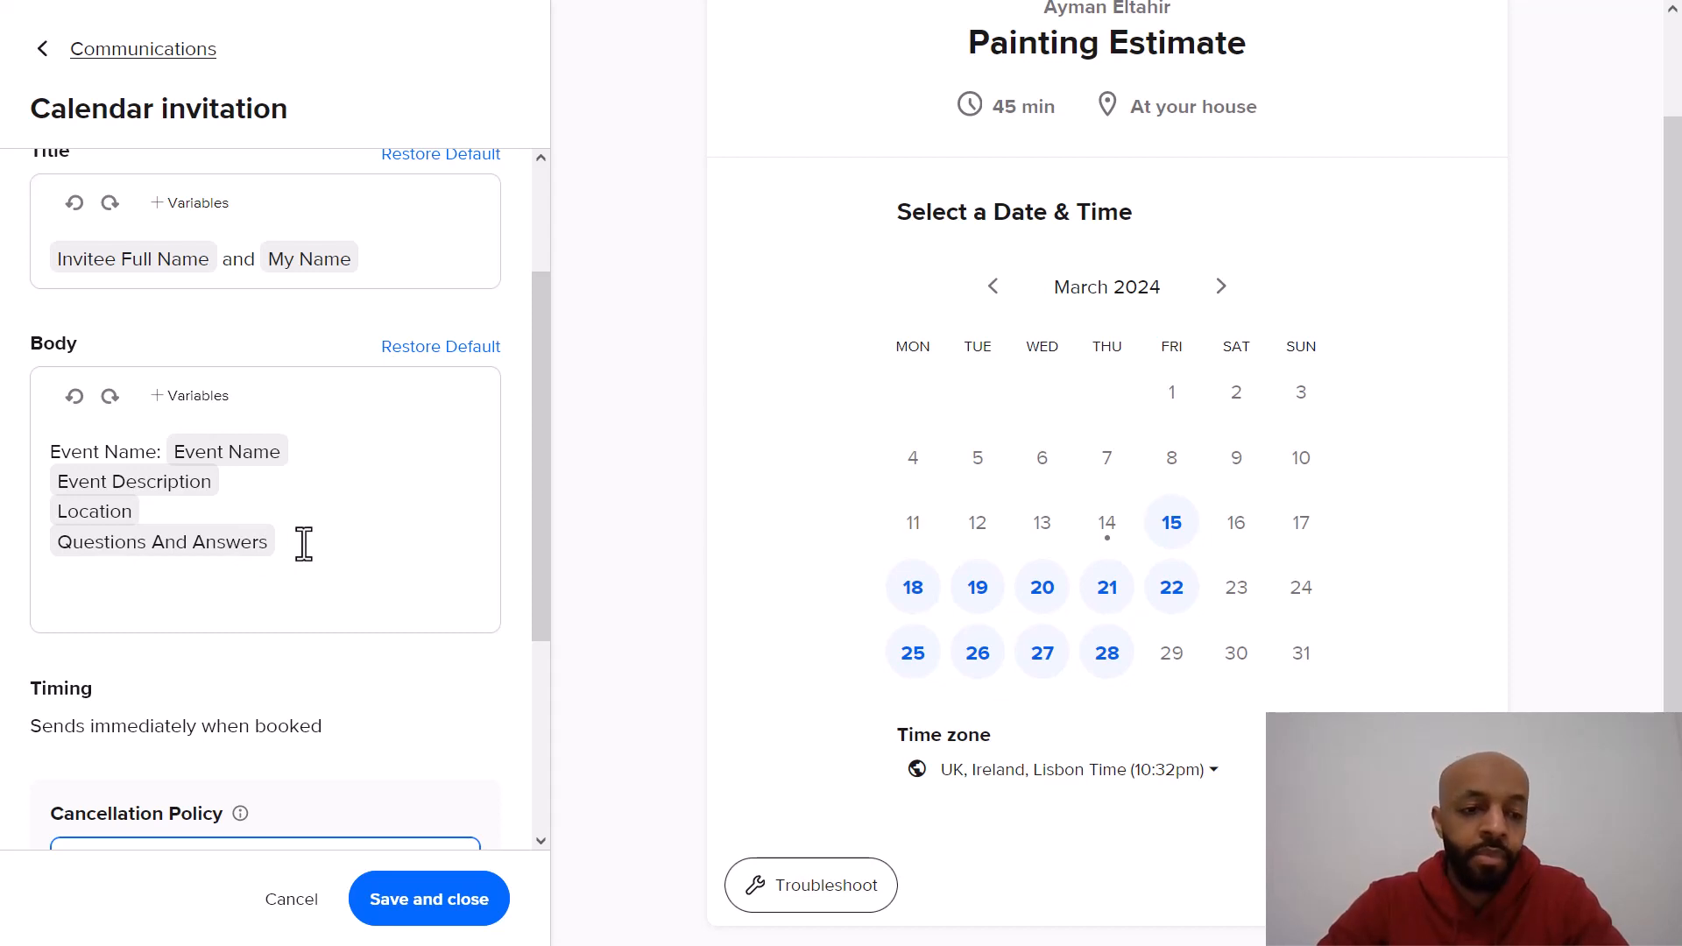
scroll(303, 543, "down", 1)
scroll(303, 543, "down", 2)
scroll(300, 544, "up", 5)
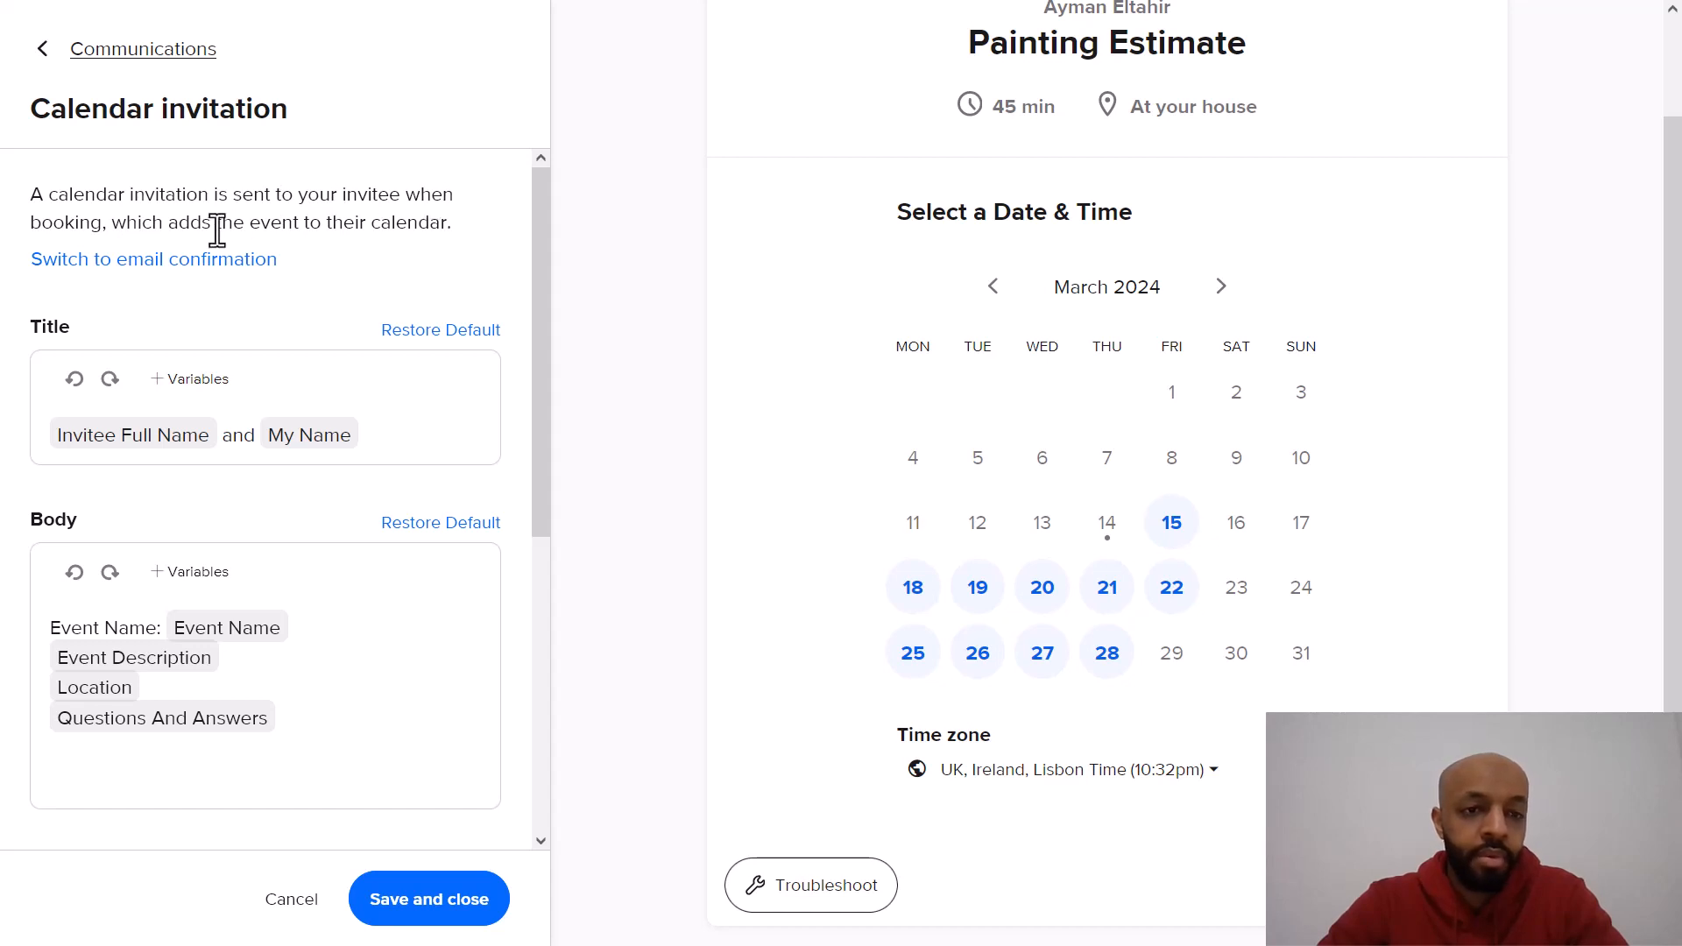
left_click(48, 50)
Step: Turn on email reminders for the Painting Estimate event
left_click(486, 414)
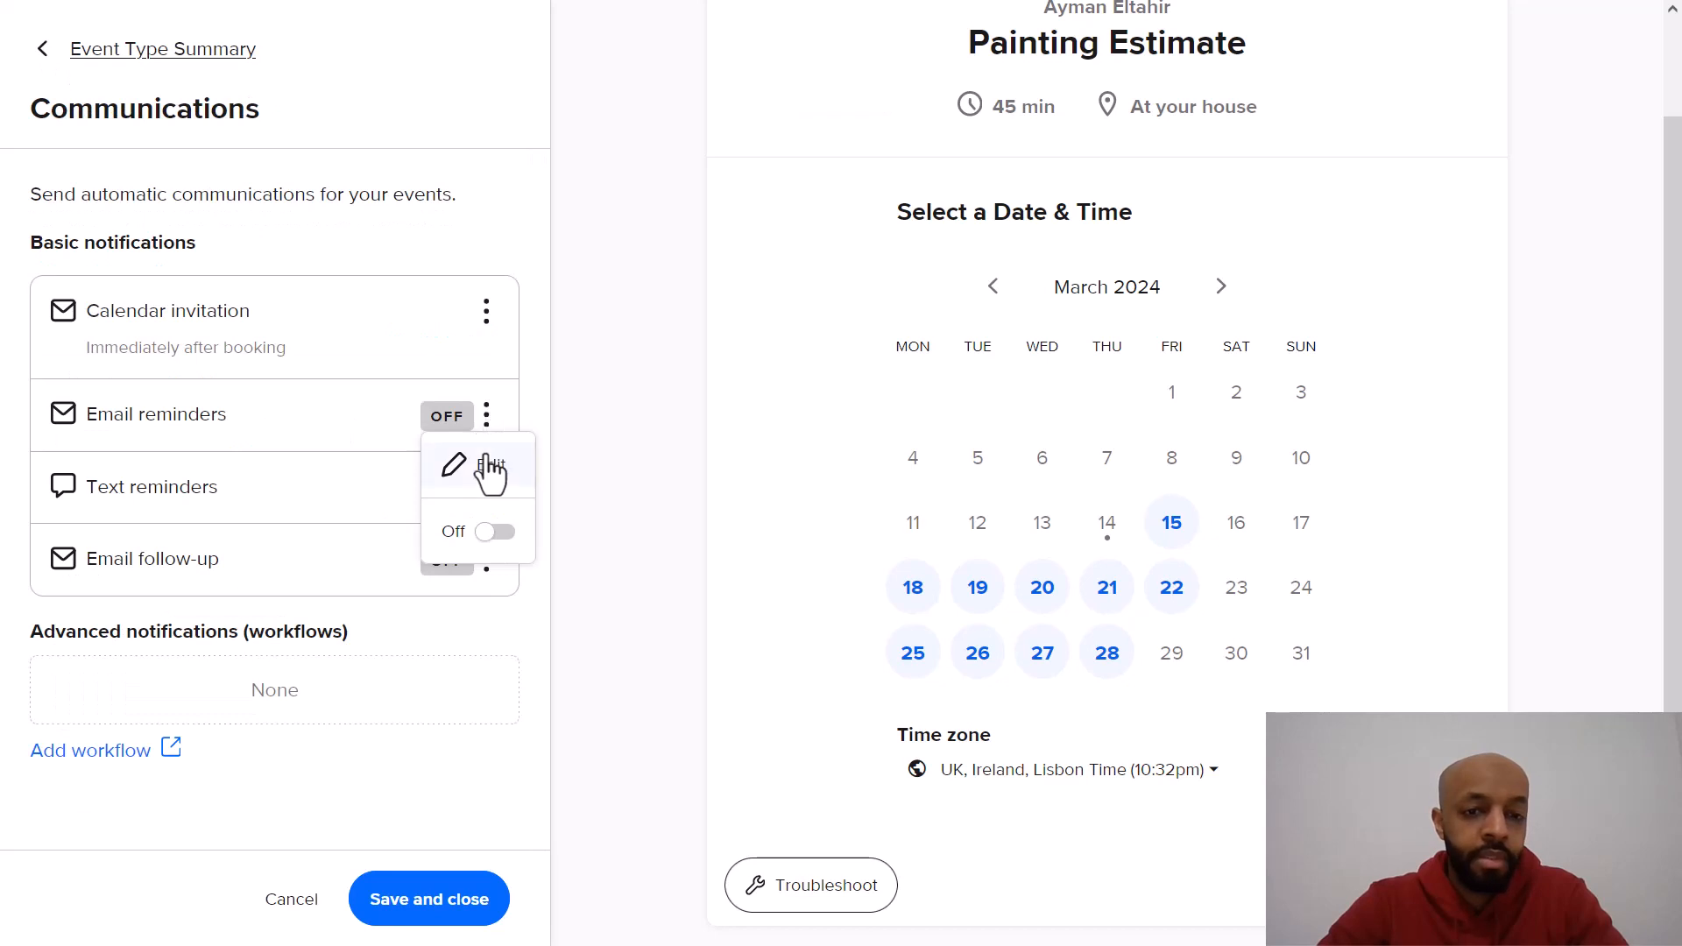
left_click(493, 536)
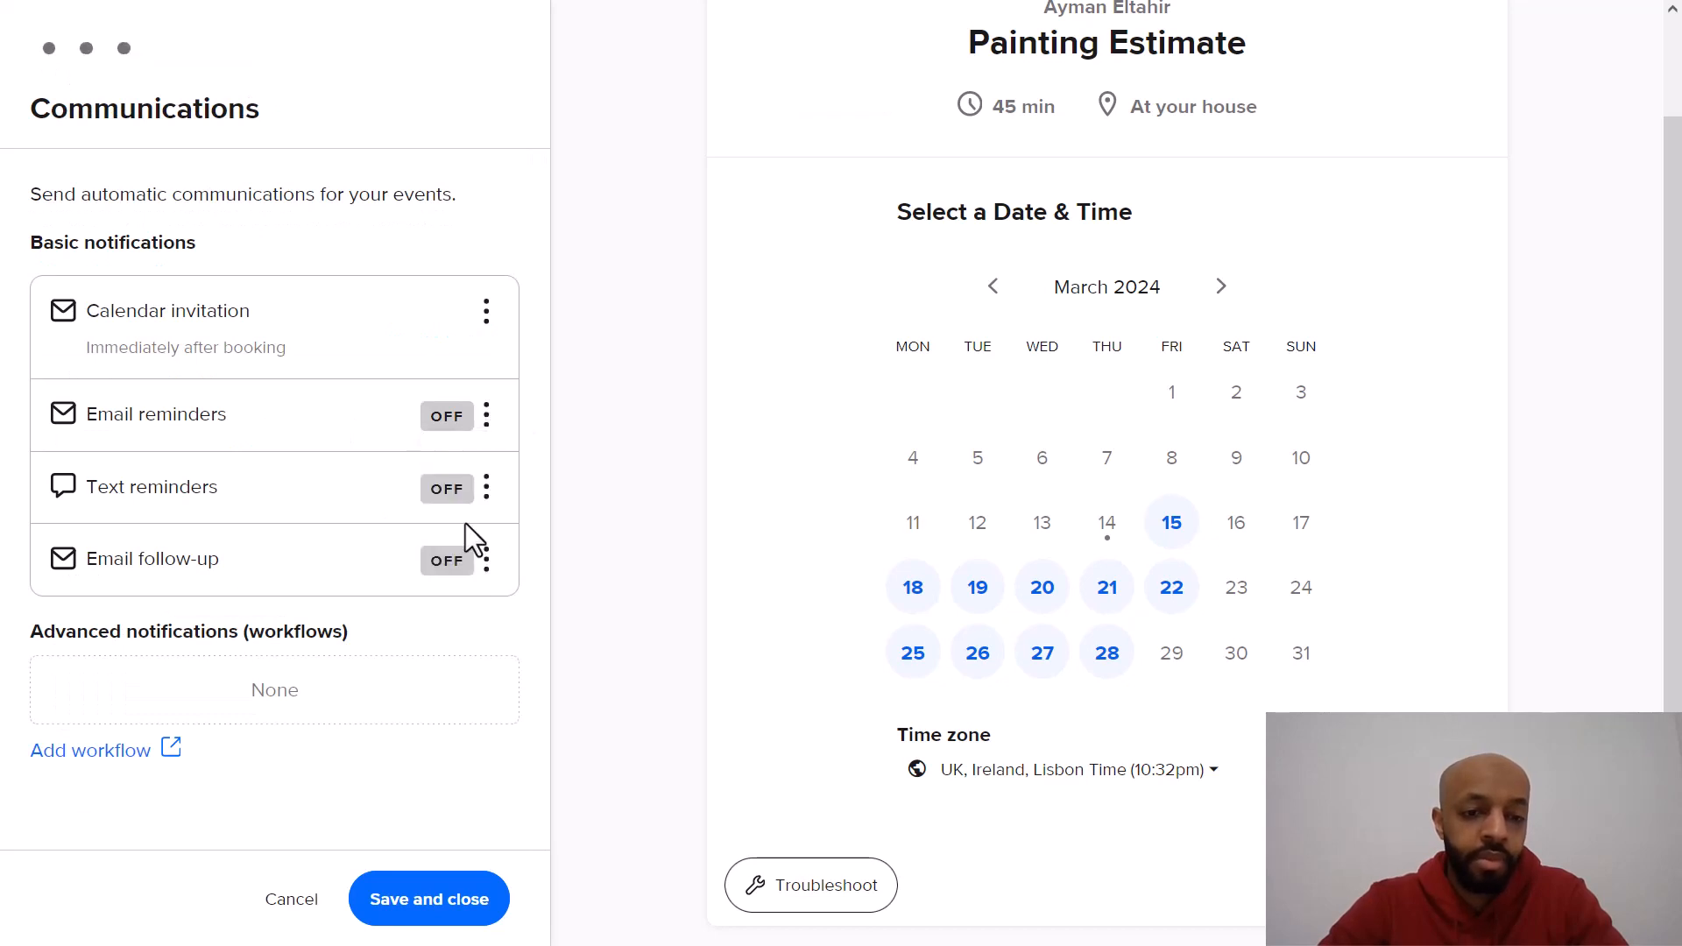
Step: Edit the email reminders and add a second reminder 3 days before the event
left_click(486, 418)
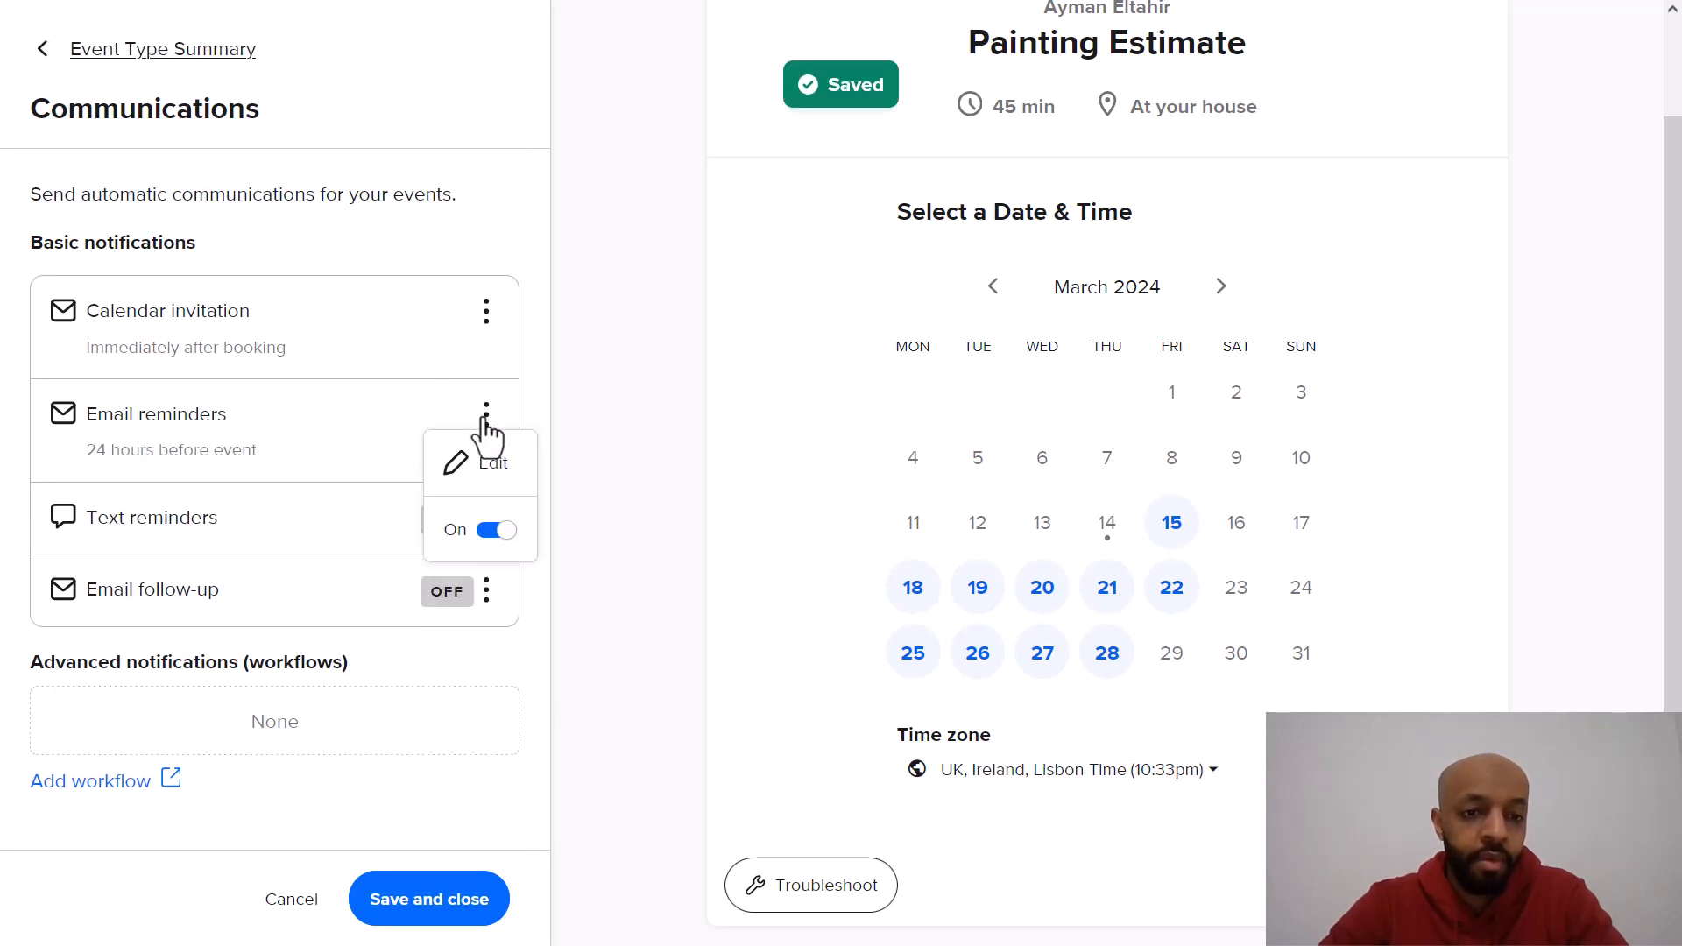
left_click(455, 458)
left_click(335, 576)
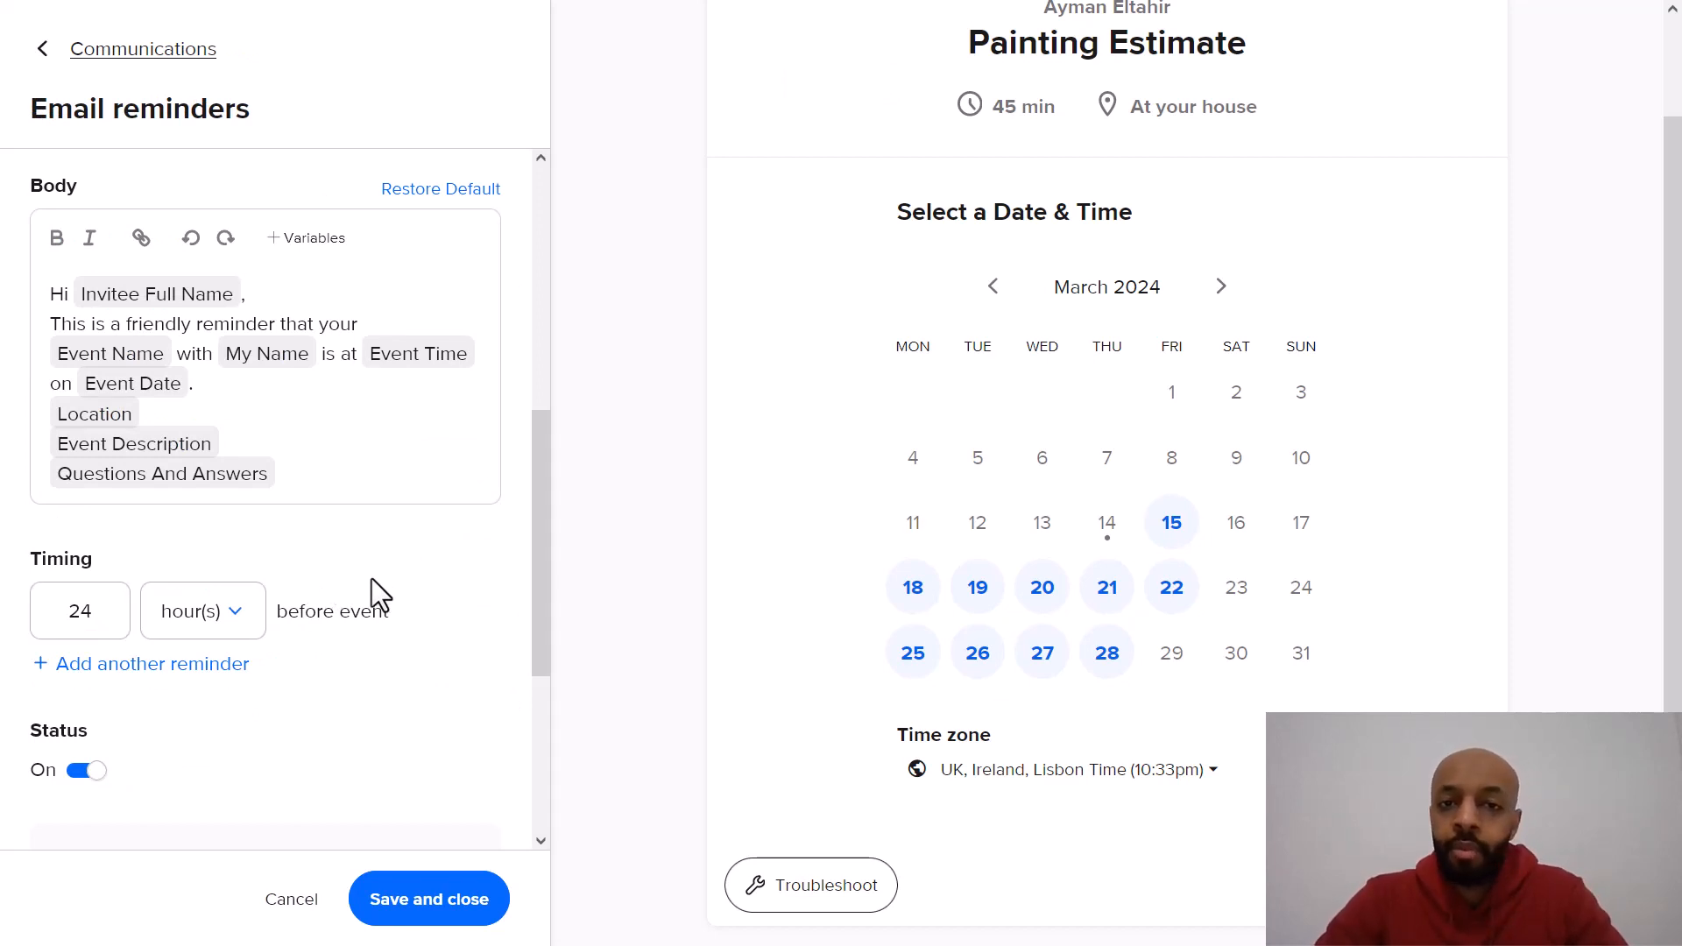
scroll(371, 578, "down", 1)
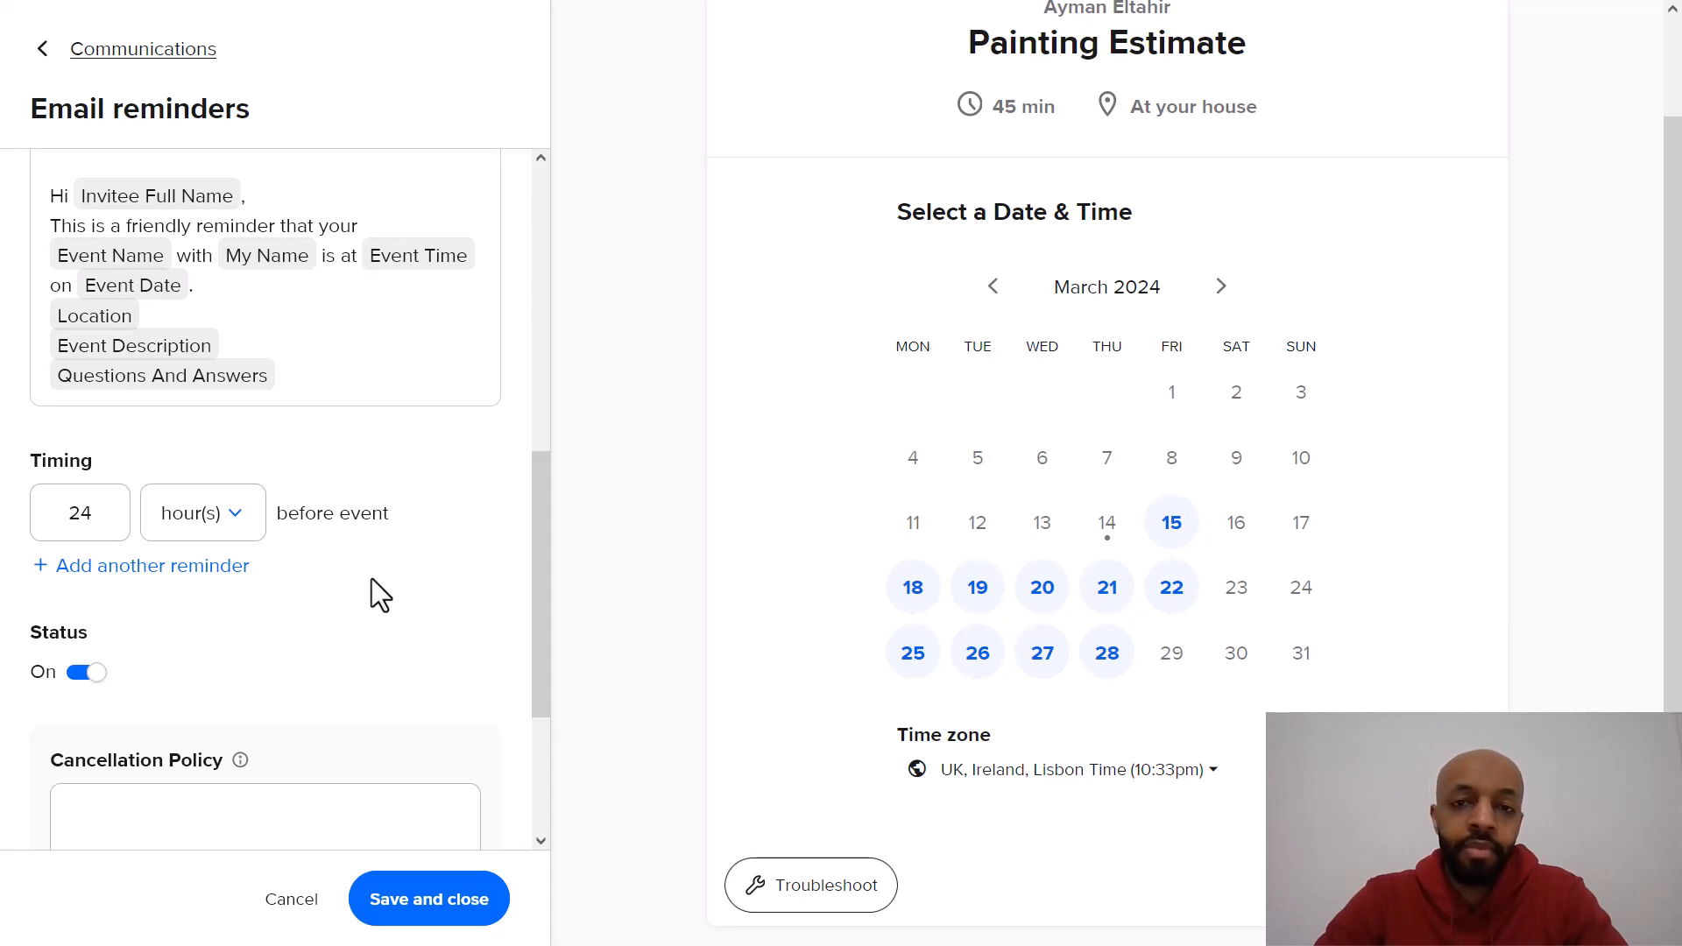
scroll(371, 578, "down", 1)
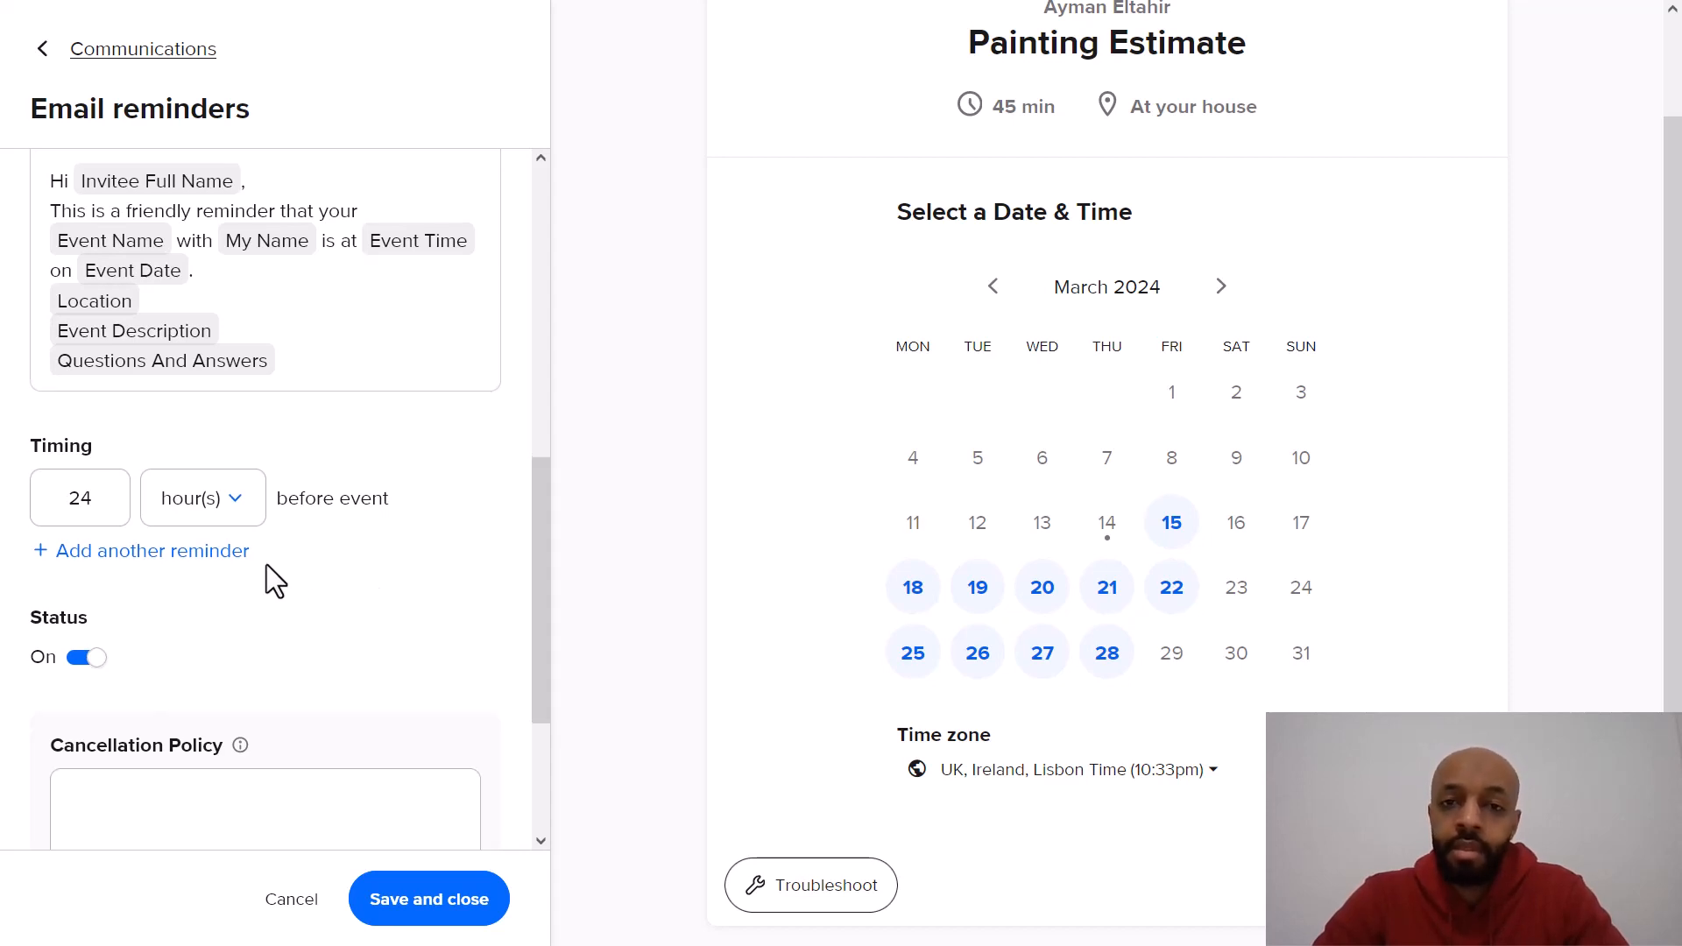
left_click(235, 553)
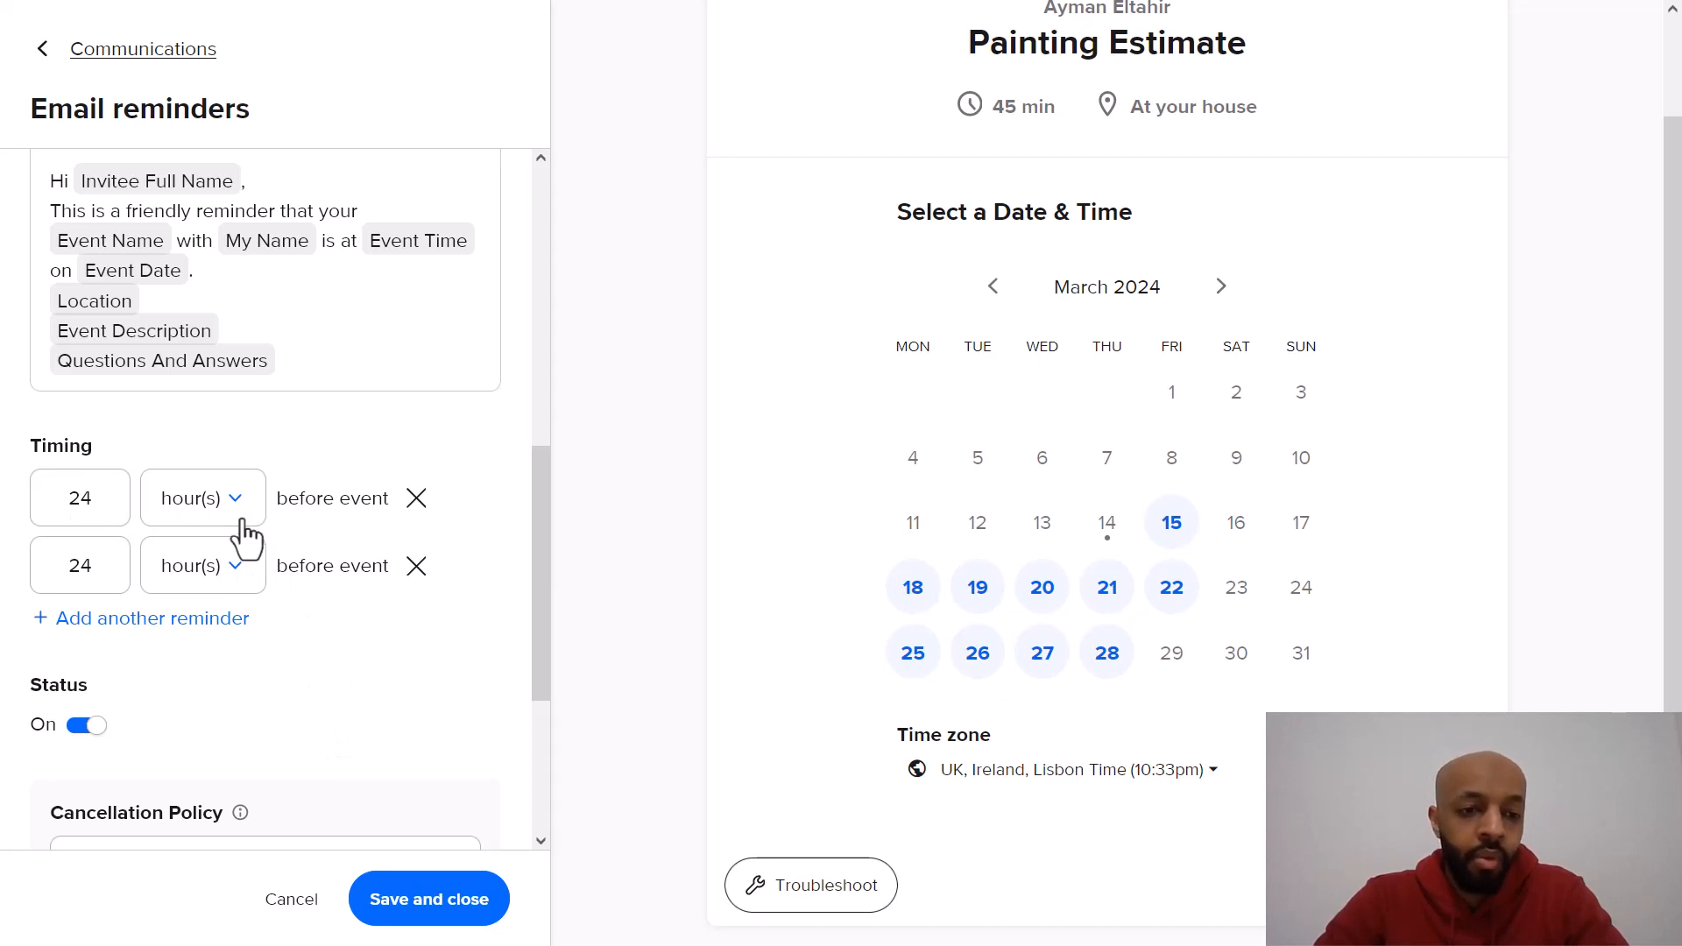
double_click(95, 570)
type("72")
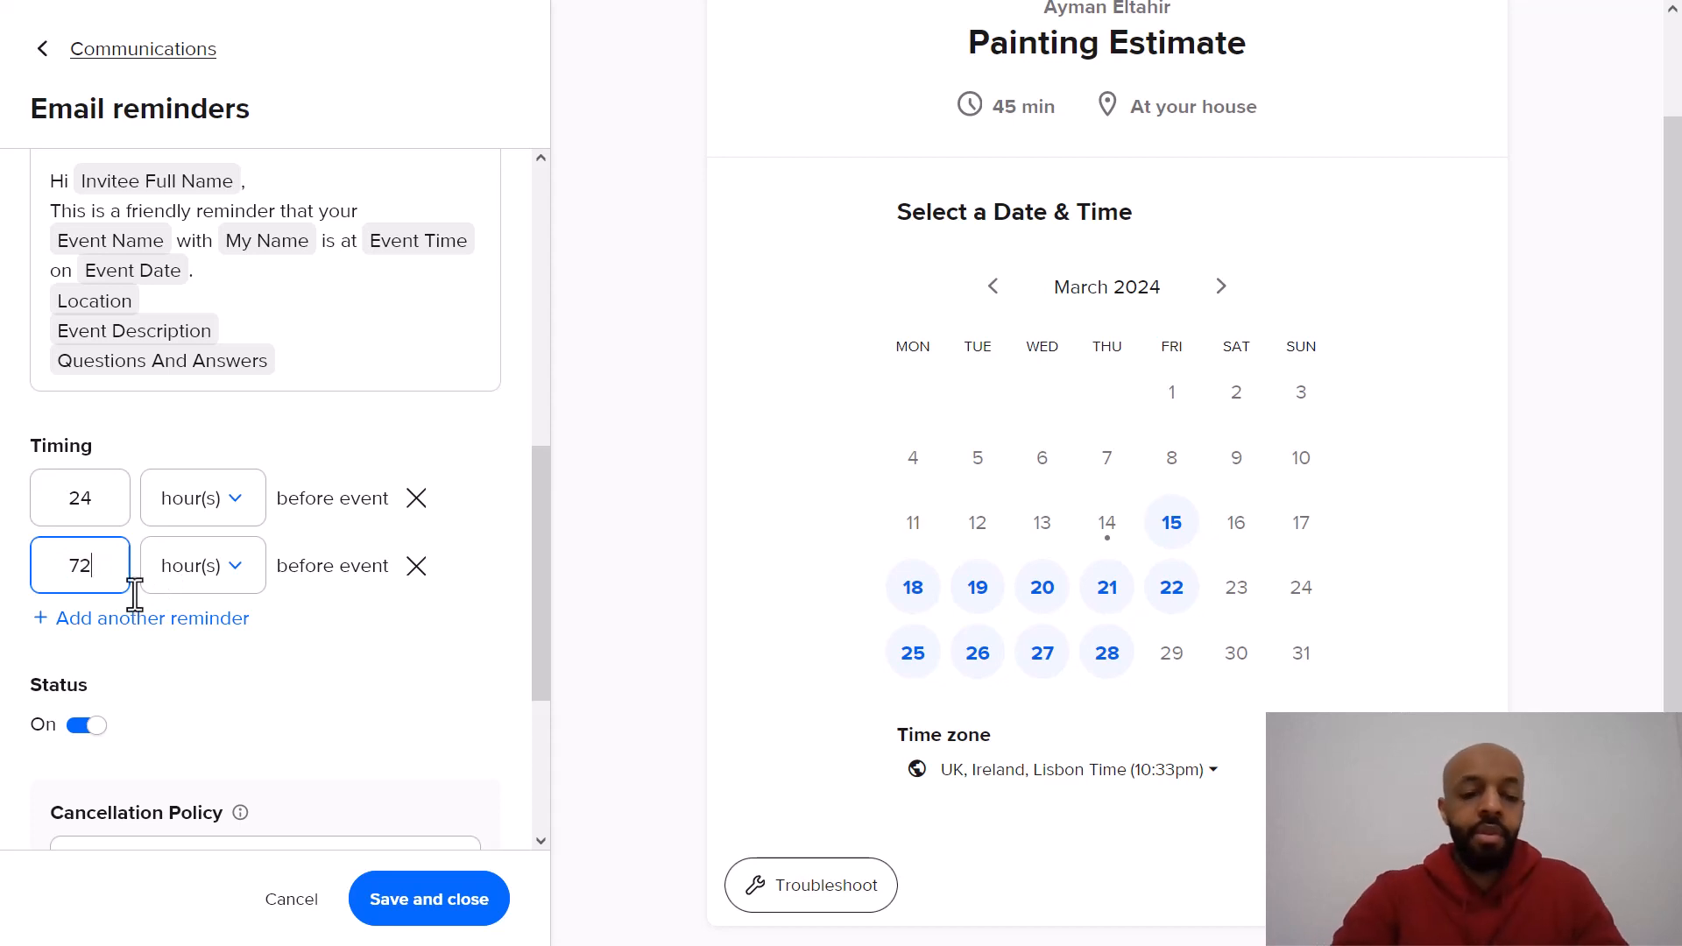
left_click(332, 653)
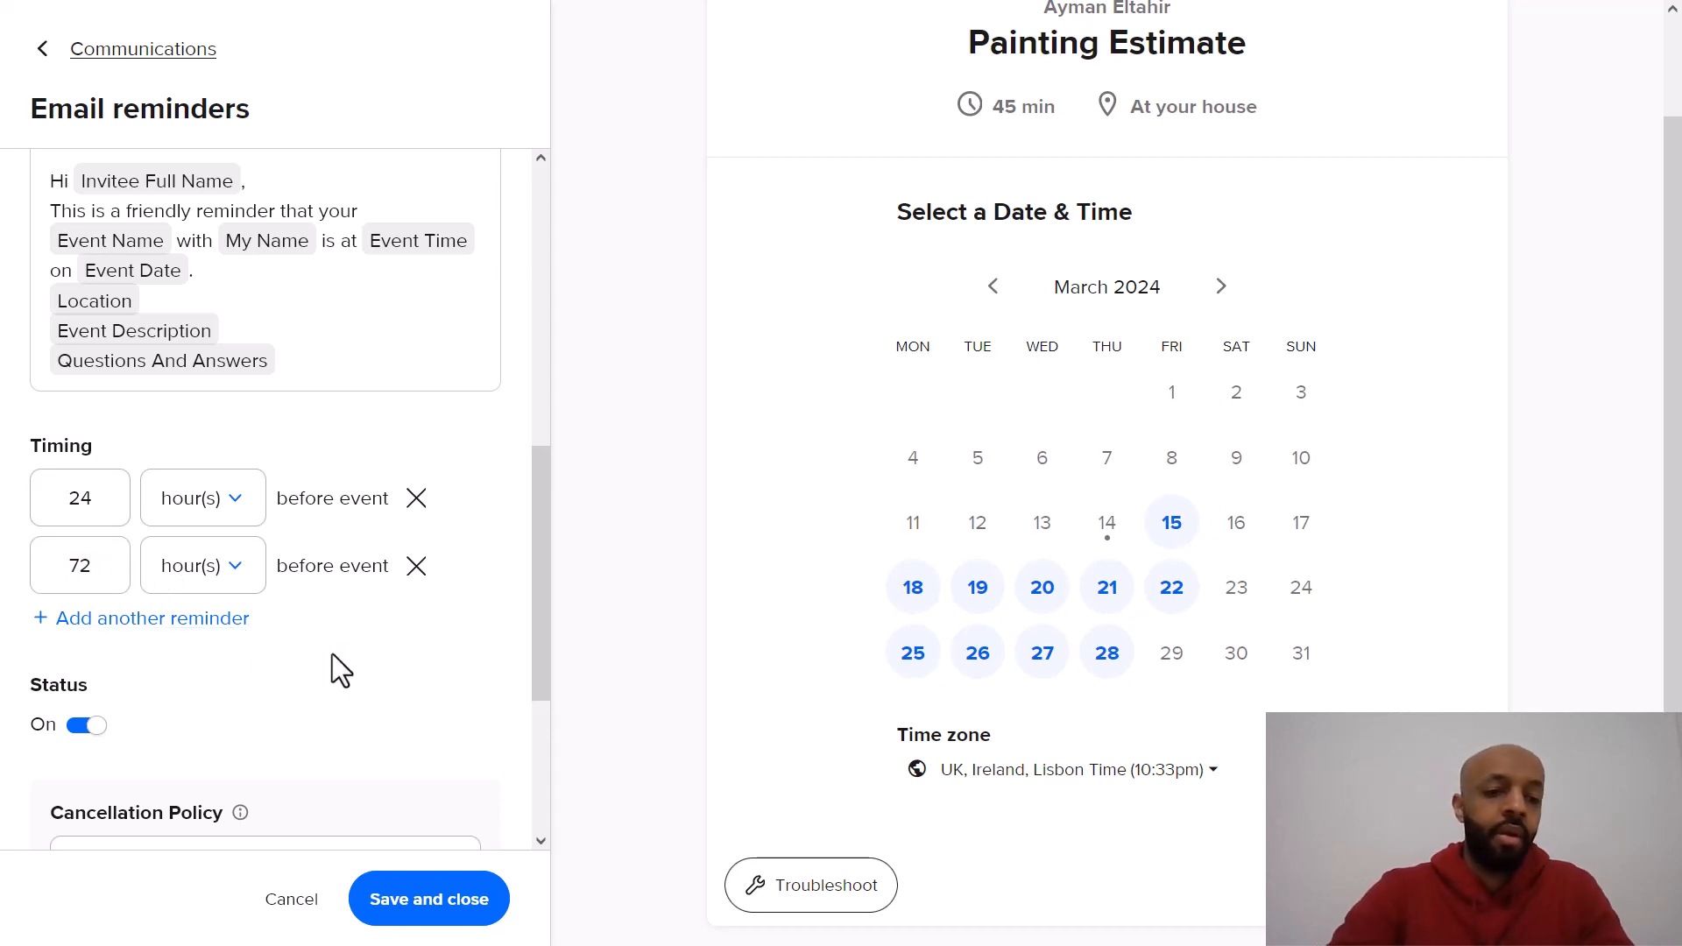
left_click(238, 570)
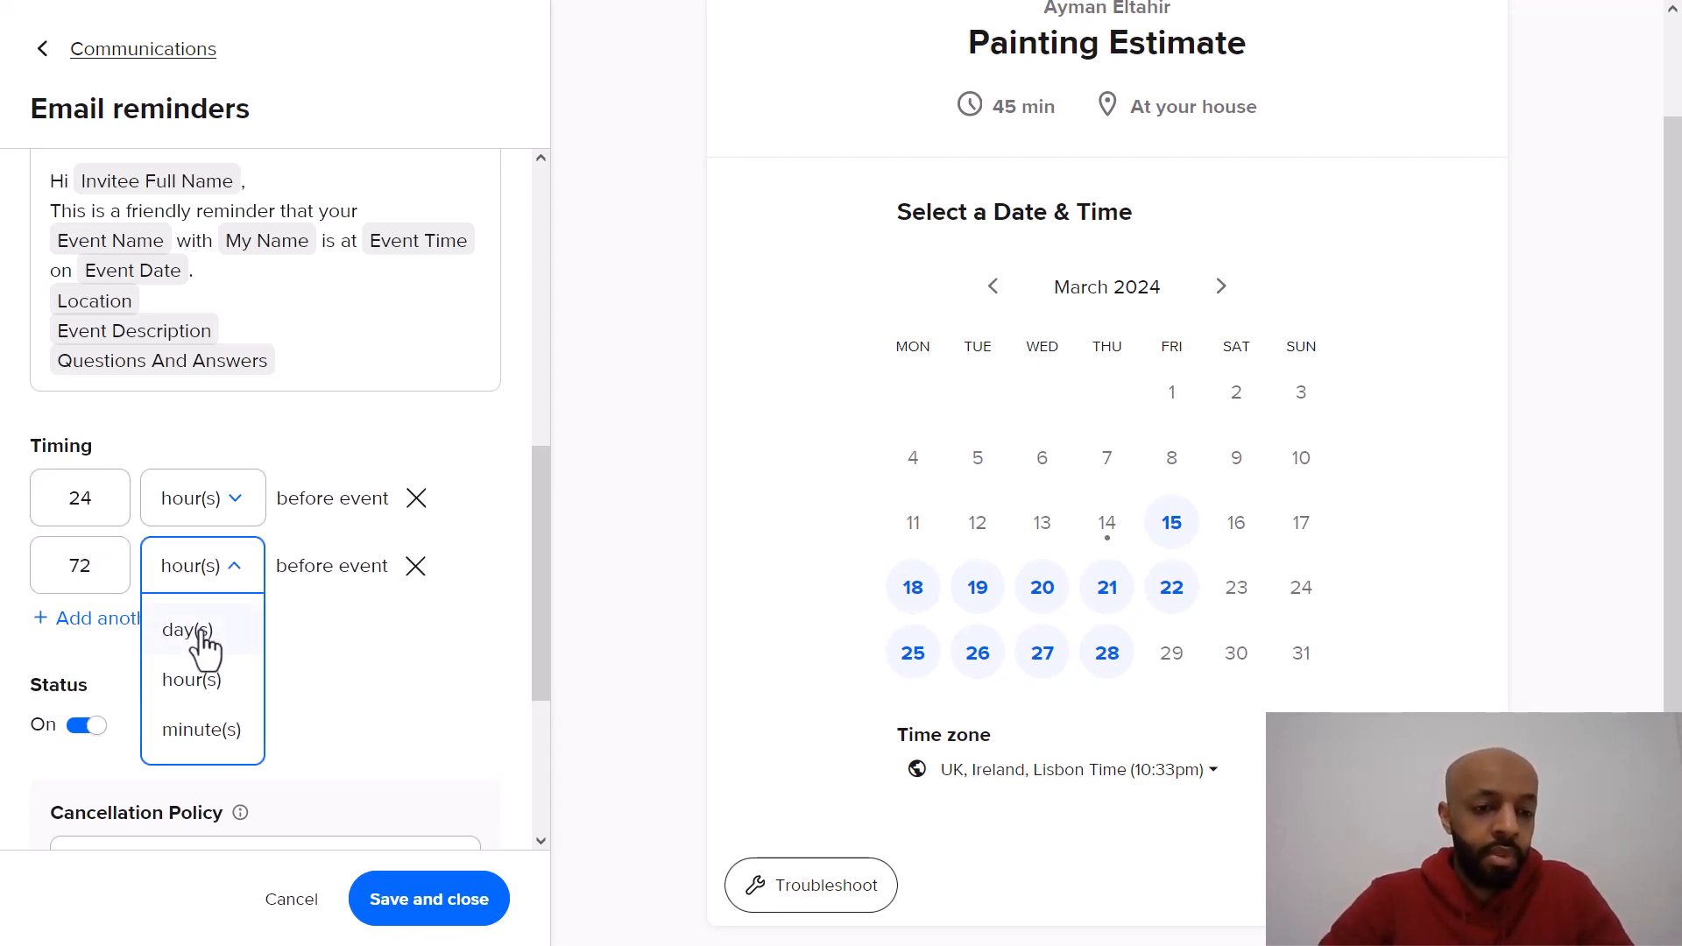
left_click(201, 632)
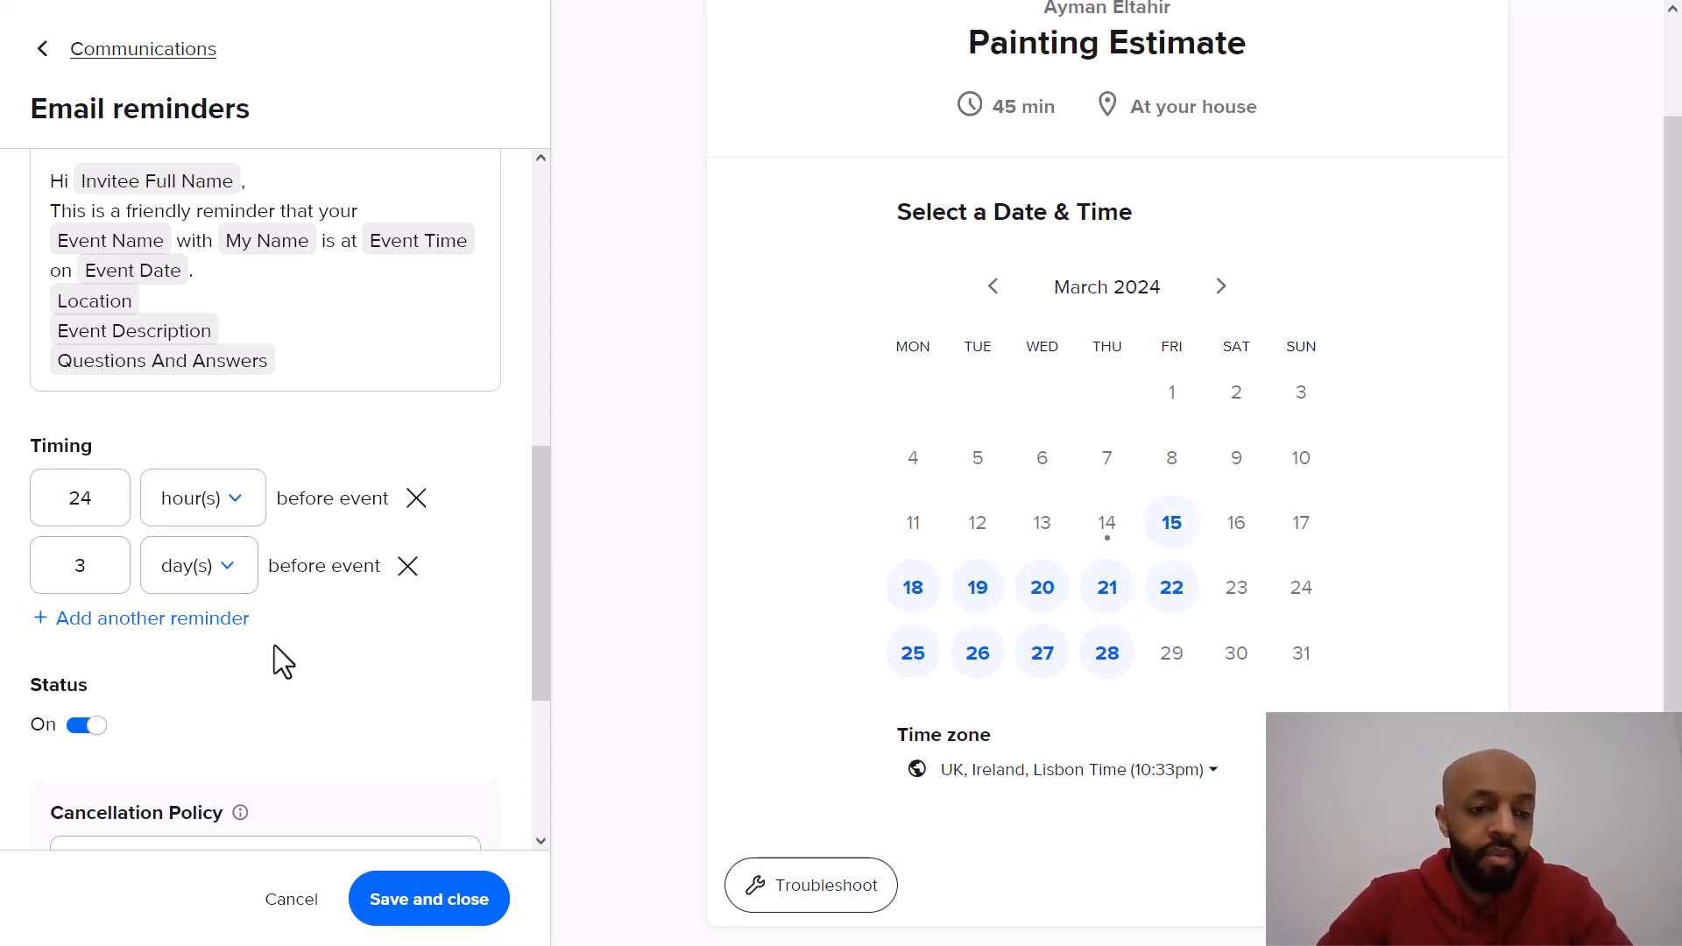
Step: Add a third email reminder 1 hour before the event and save the email reminder settings
scroll(313, 459, "up", 1)
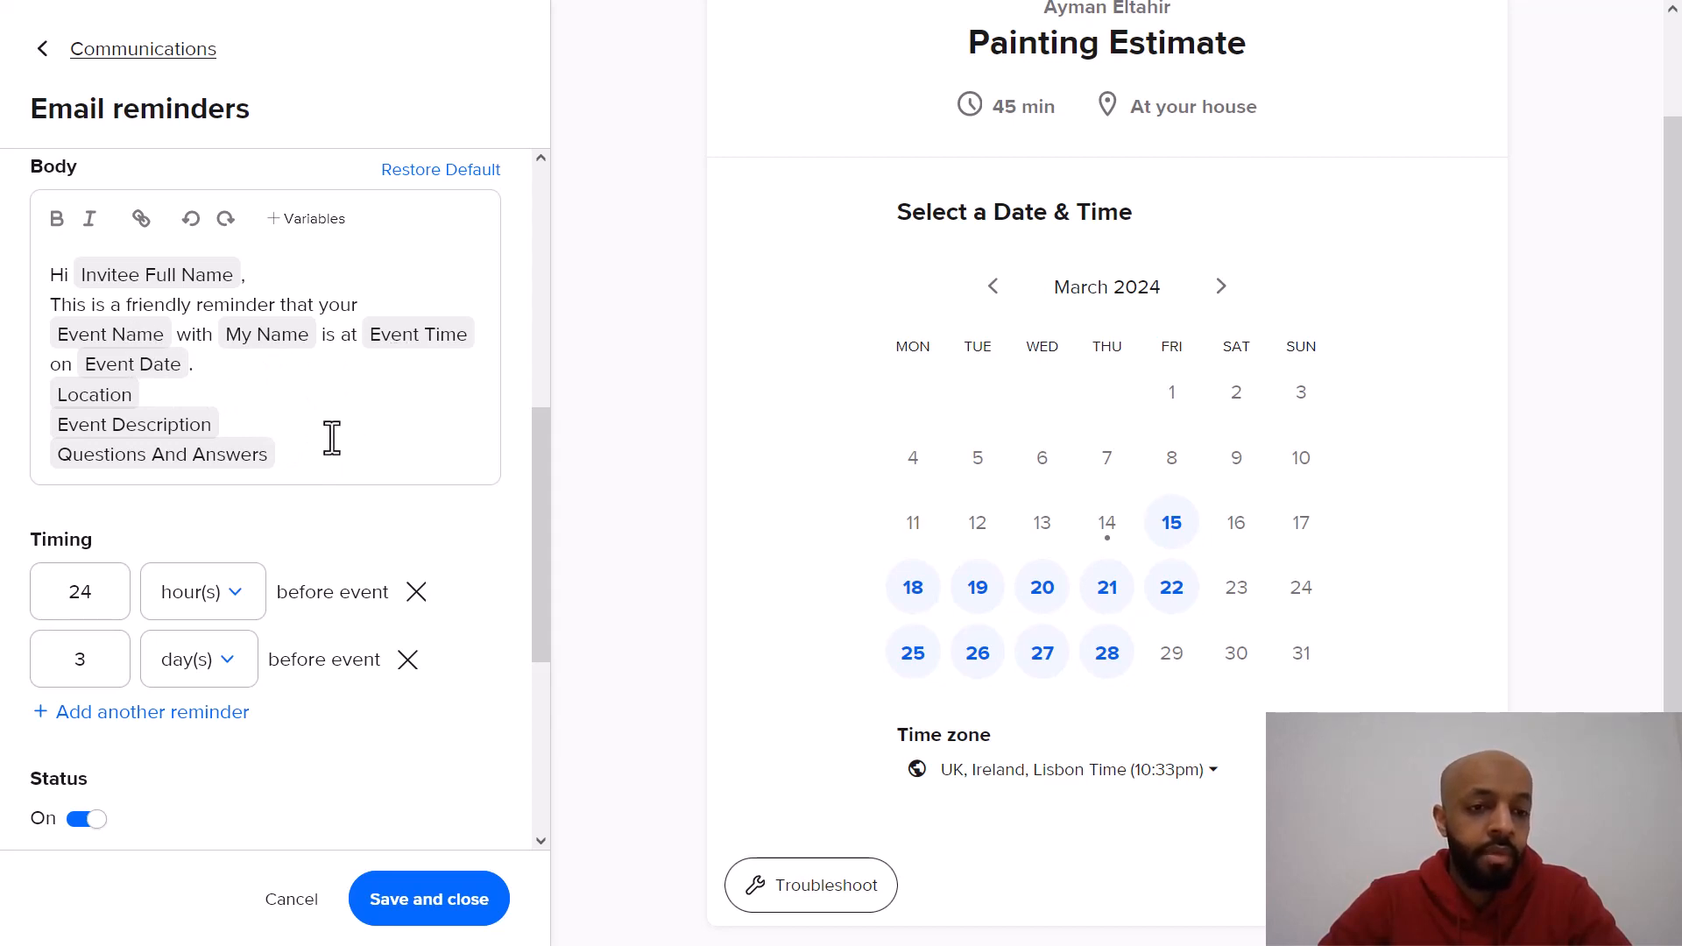
scroll(342, 477, "down", 1)
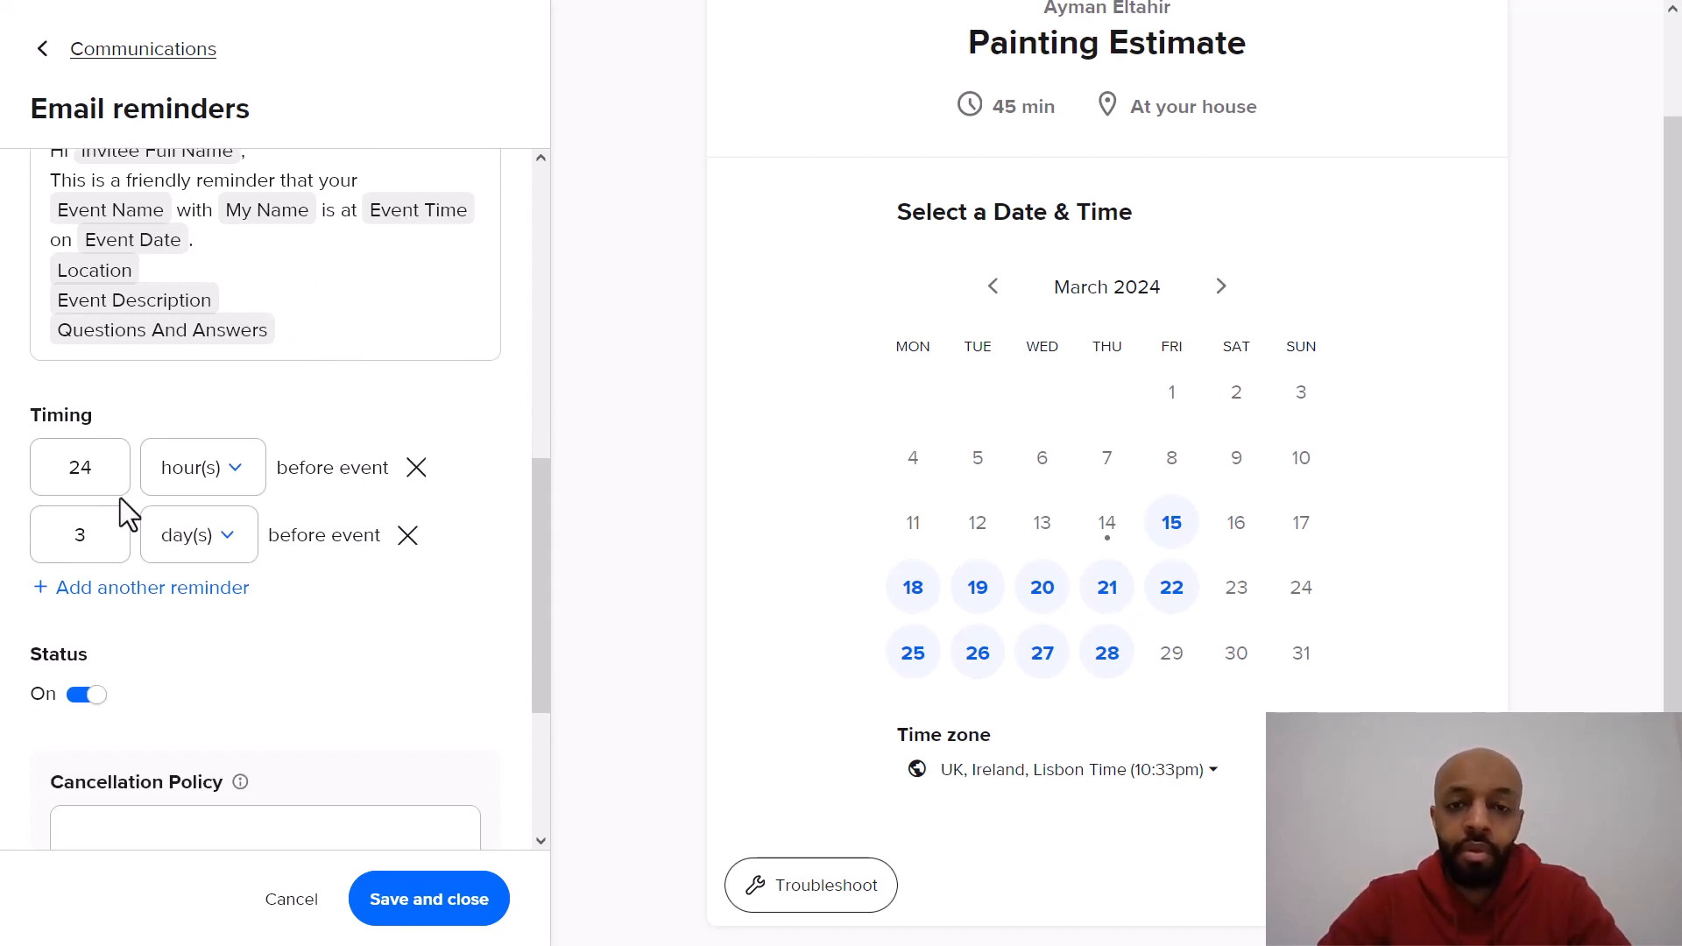
left_click(132, 585)
type("1")
left_click(431, 659)
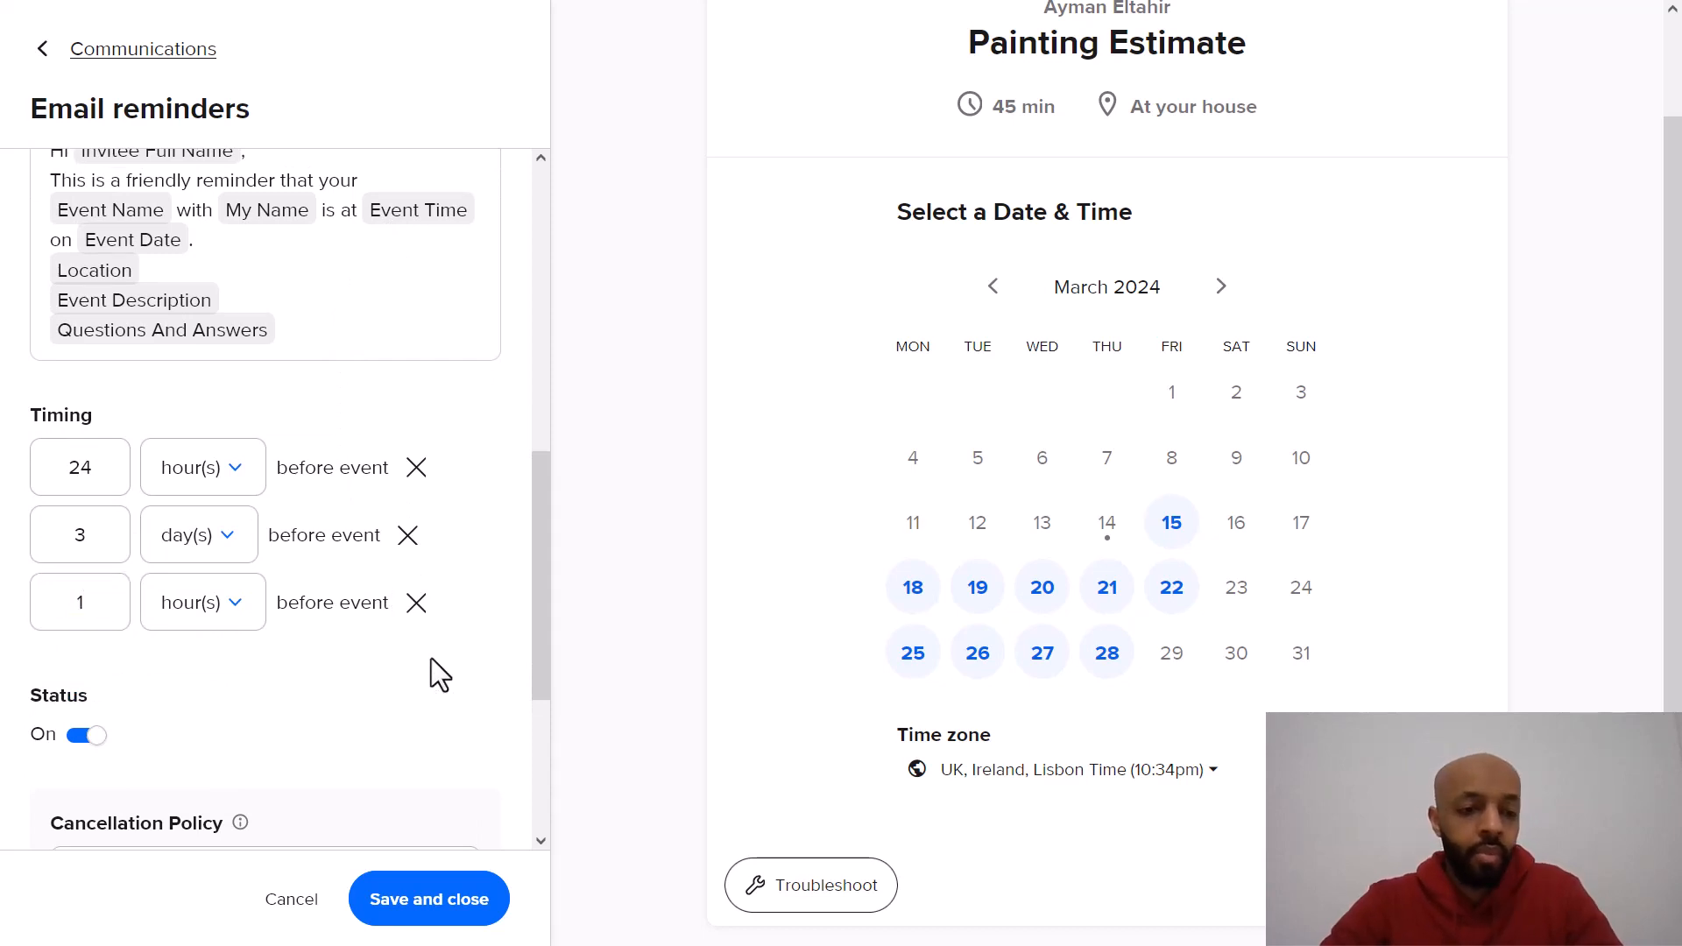
scroll(430, 659, "down", 1)
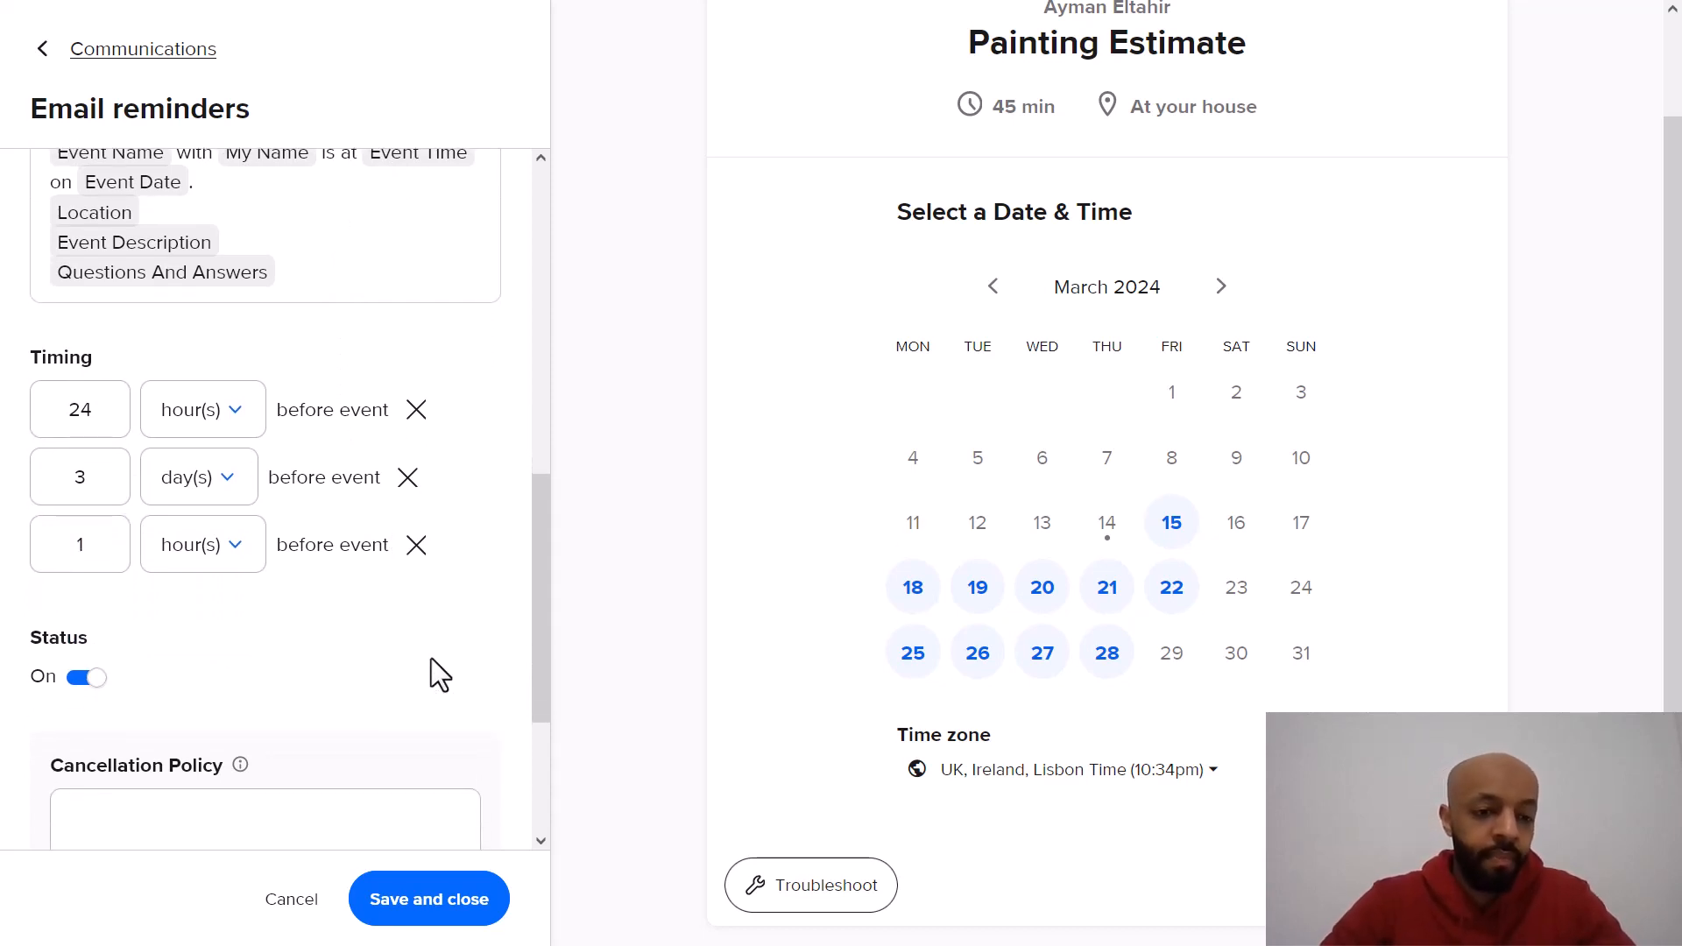
scroll(430, 659, "down", 5)
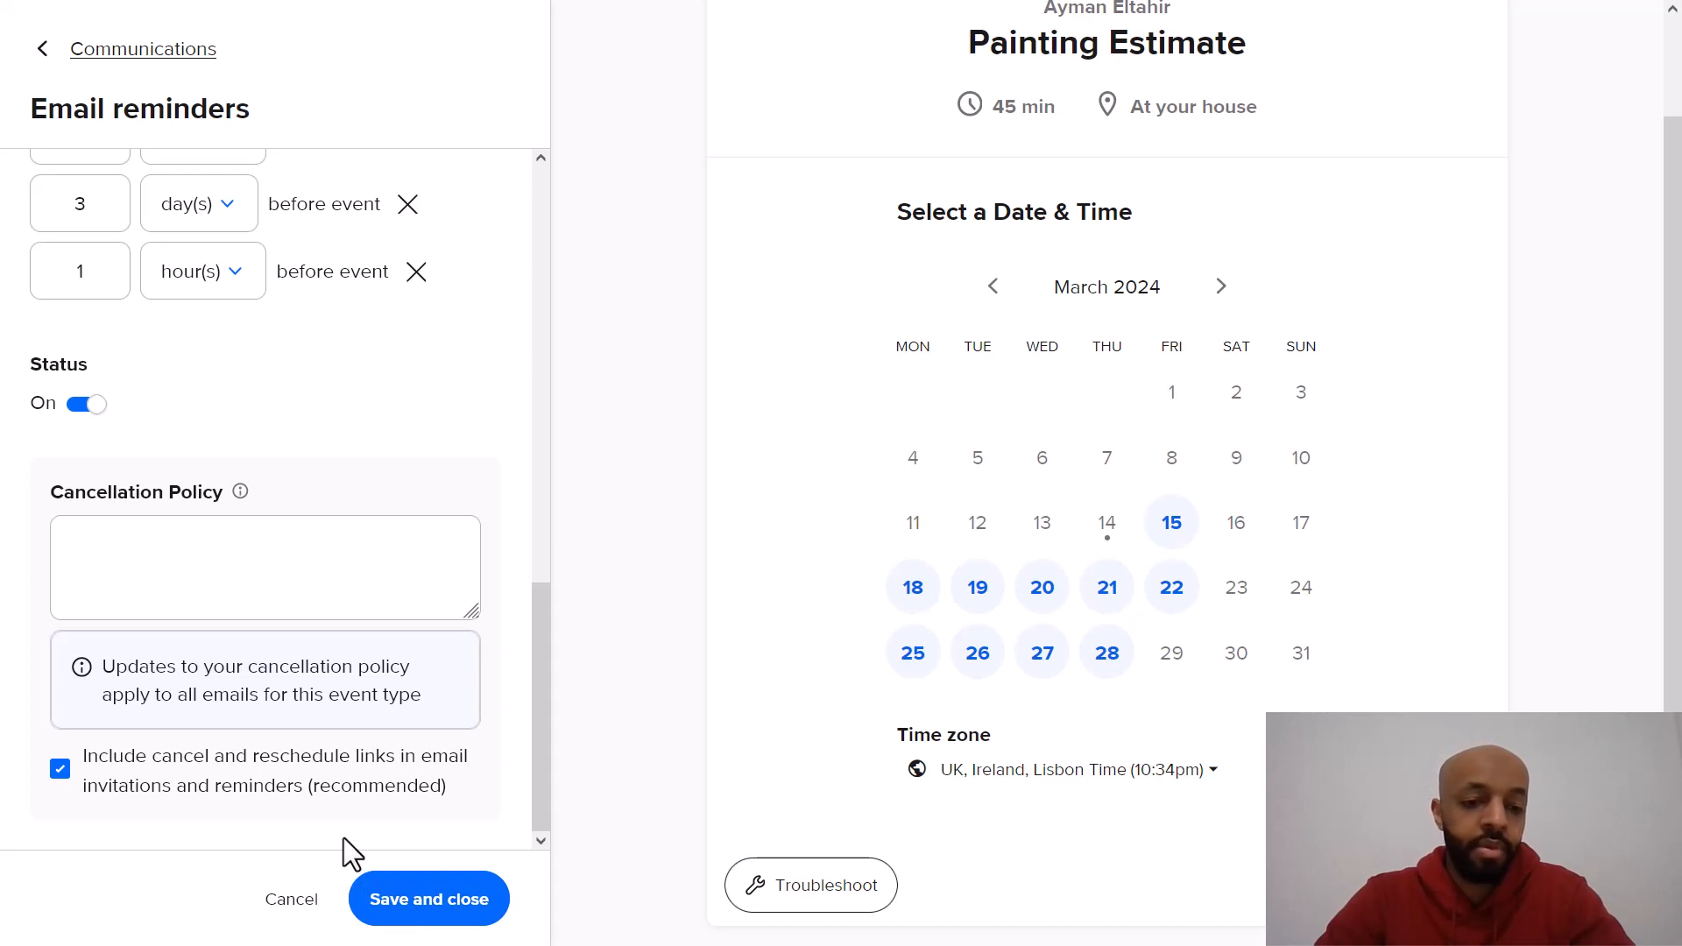
scroll(367, 657, "up", 5)
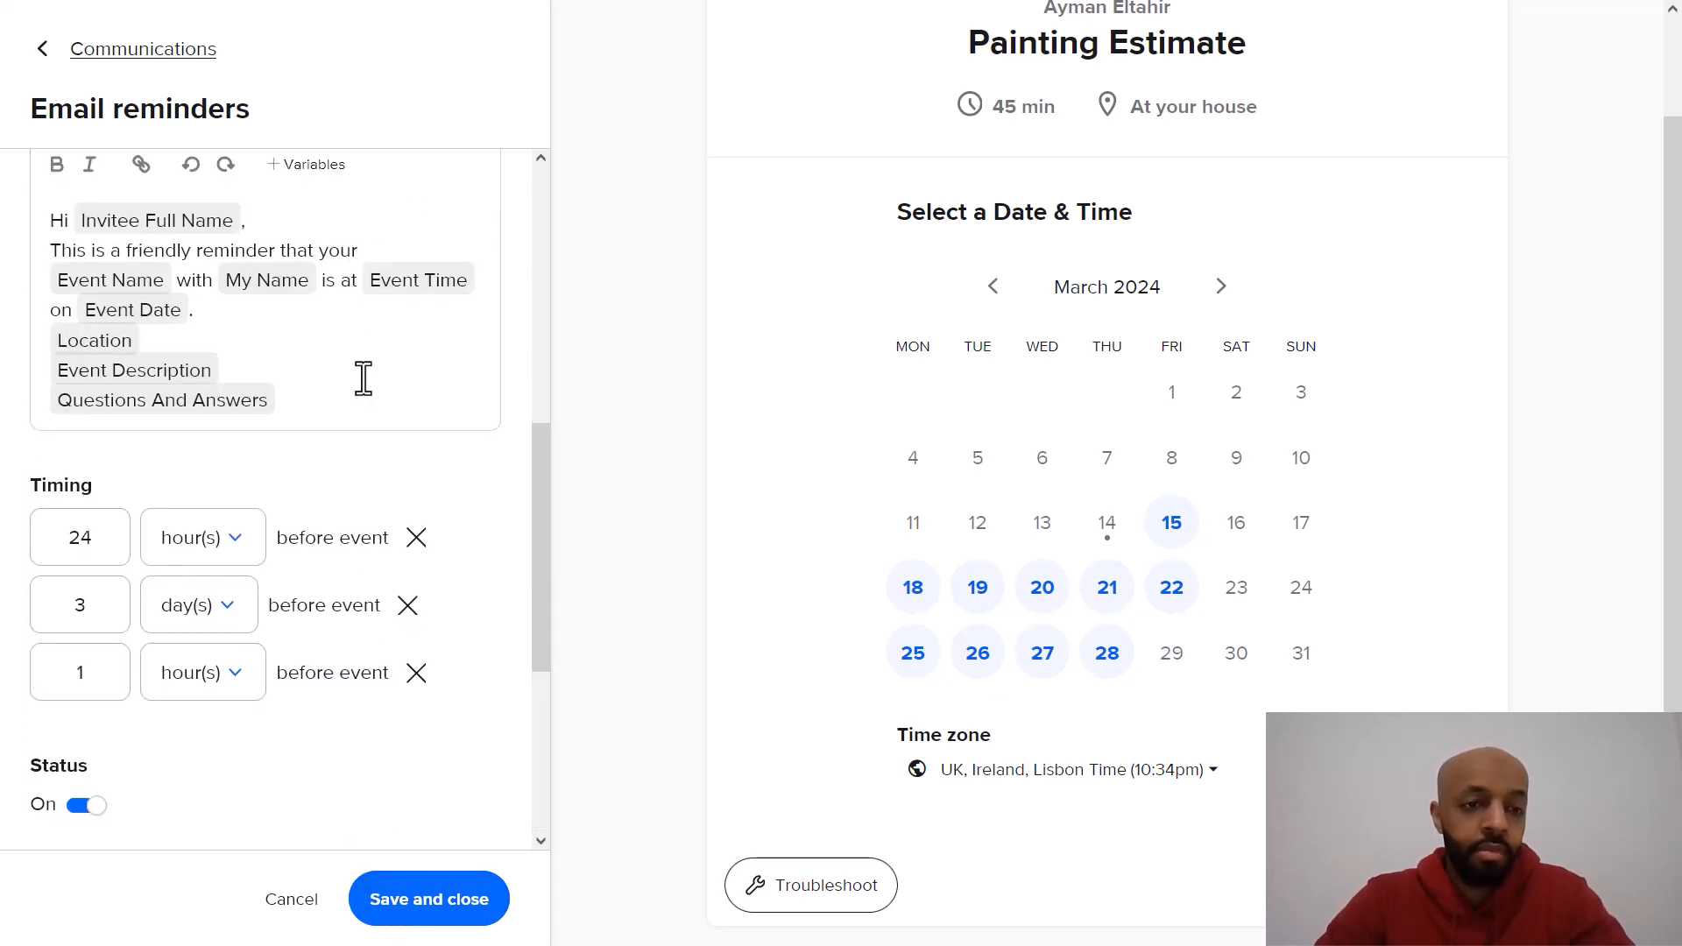
scroll(376, 525, "down", 5)
left_click(442, 899)
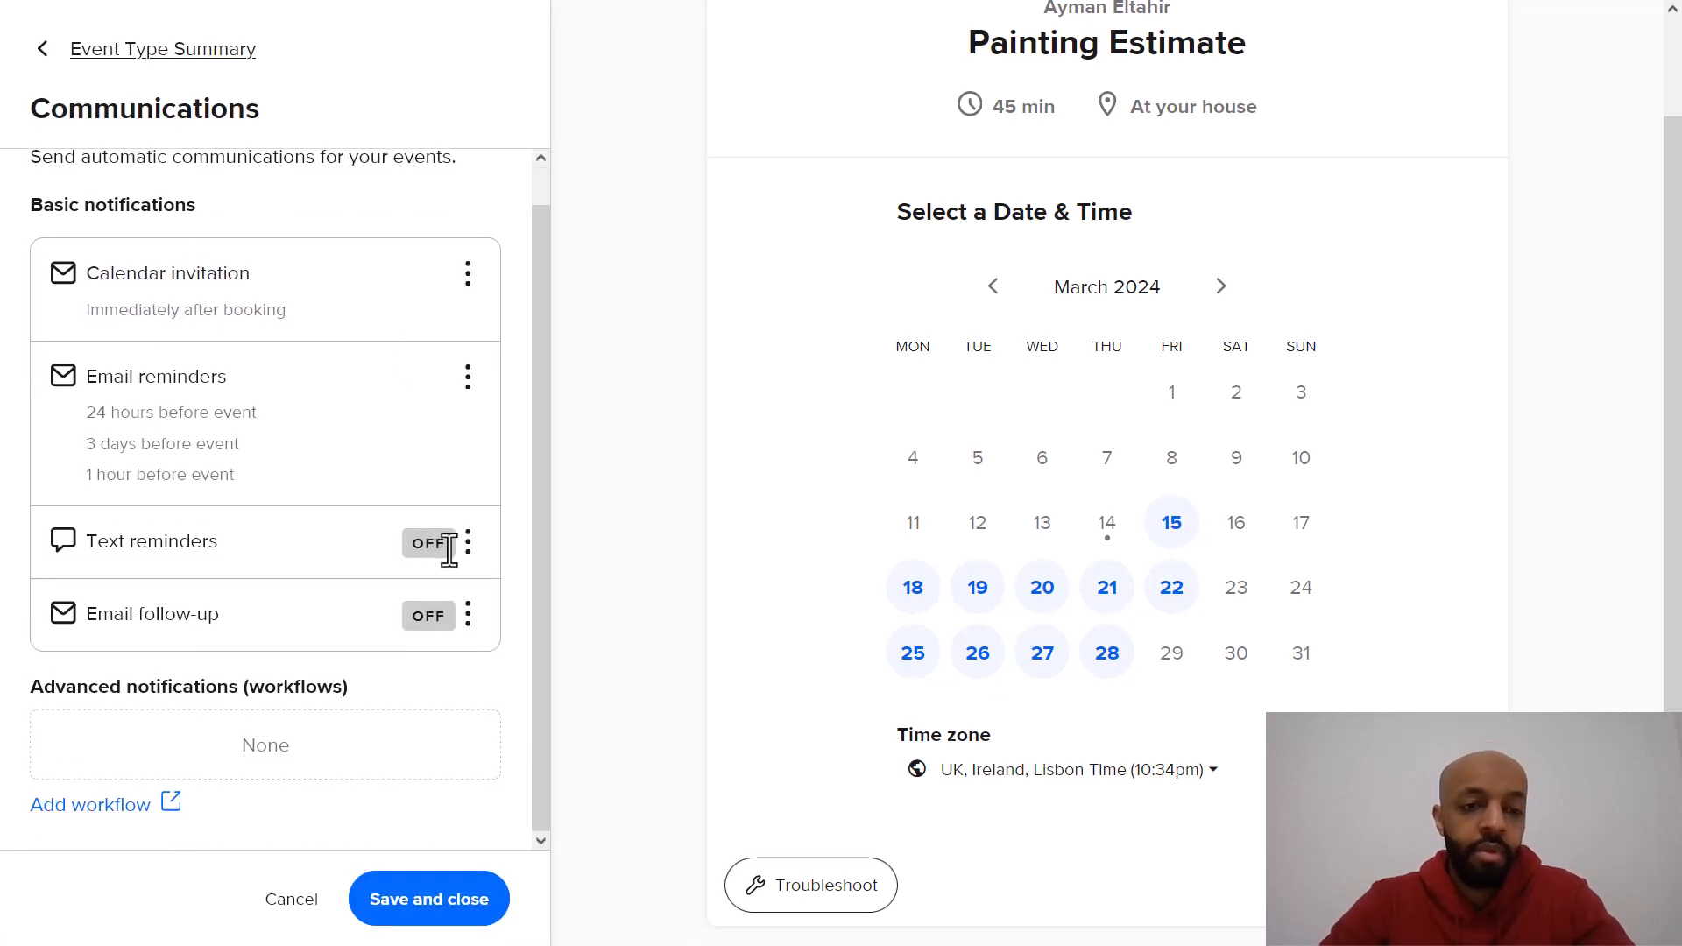
Step: Open the text reminders settings, review the message and timing, and close without changes
left_click(469, 544)
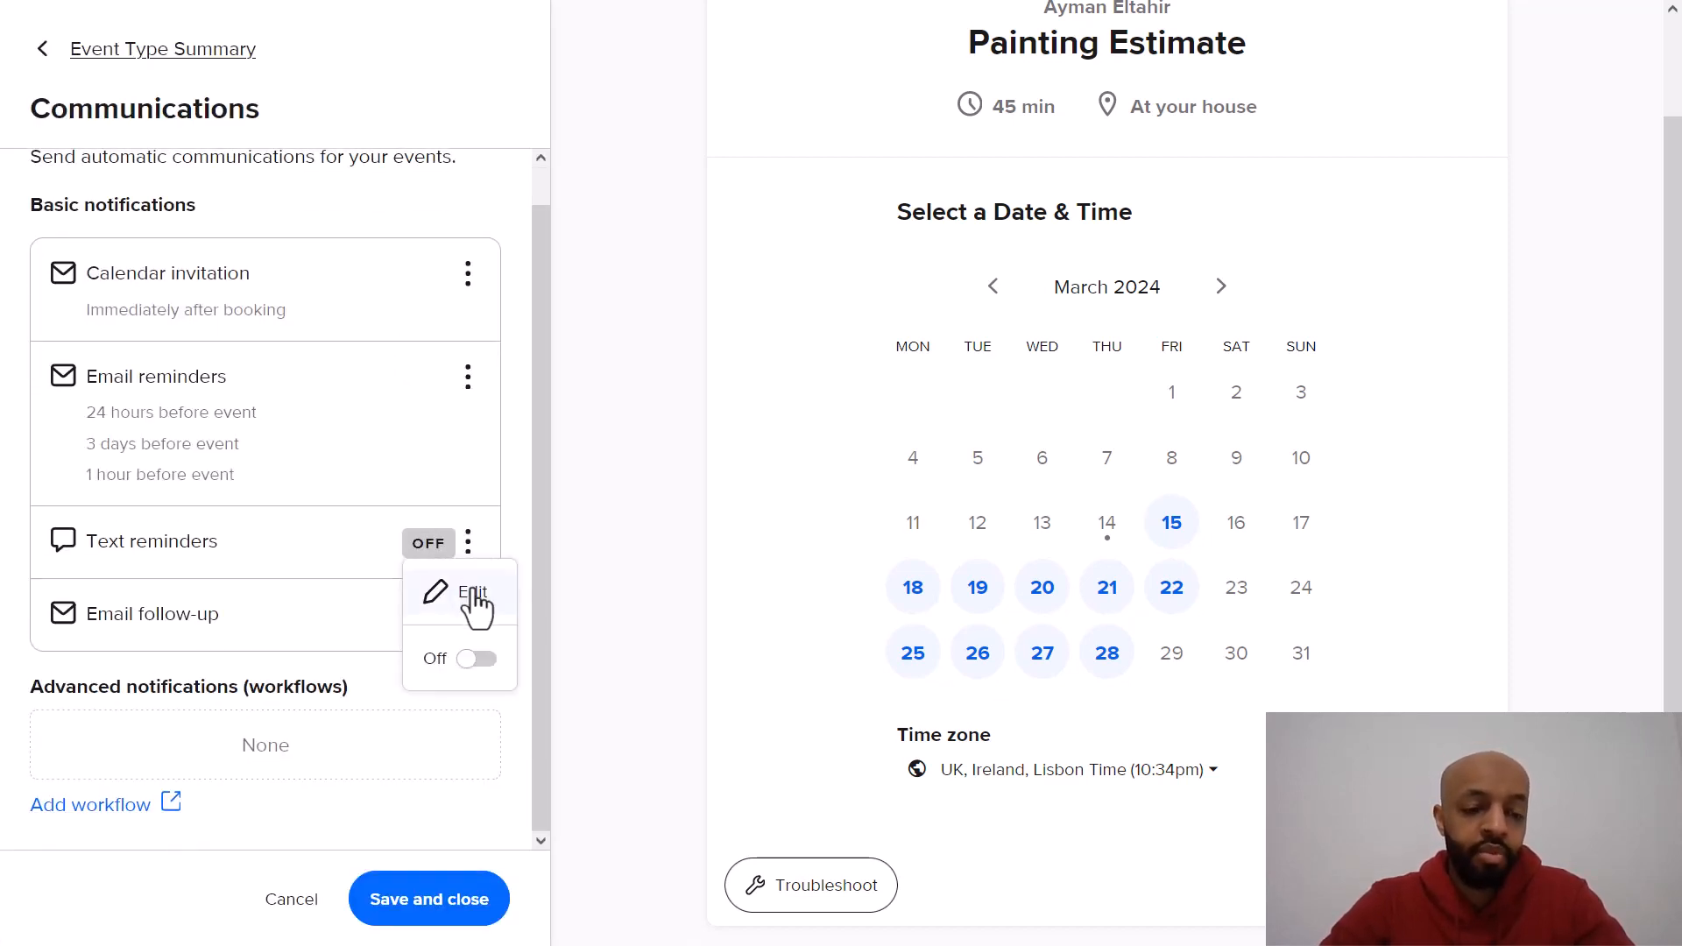
left_click(474, 593)
scroll(312, 488, "down", 3)
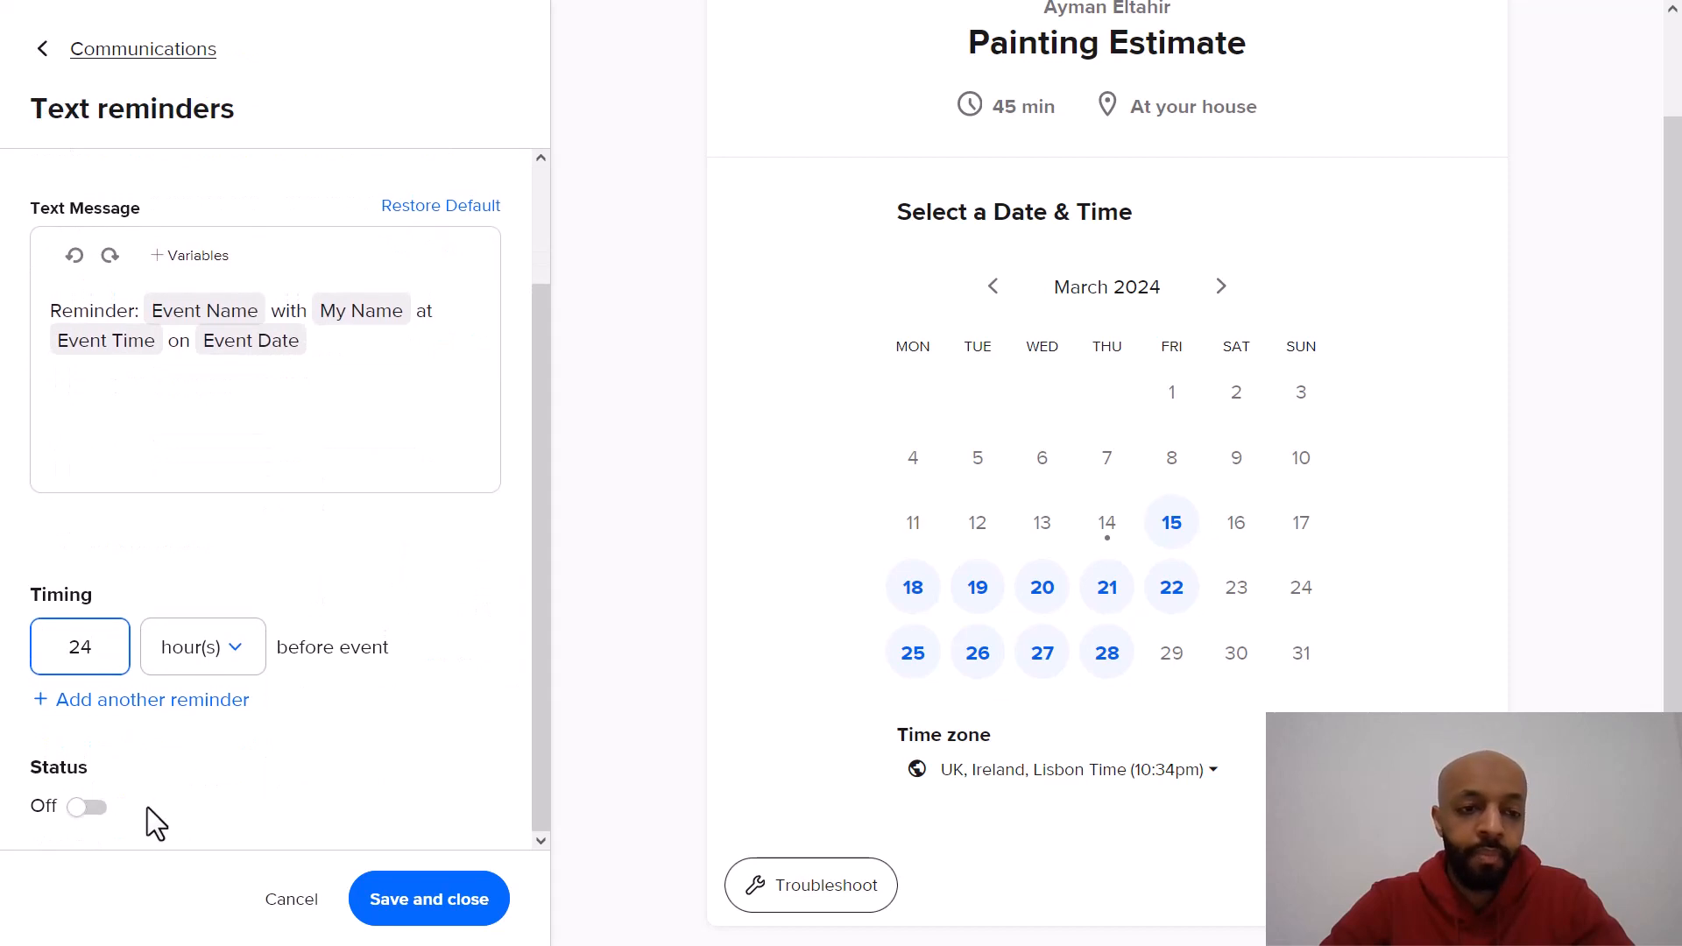
scroll(182, 785, "up", 3)
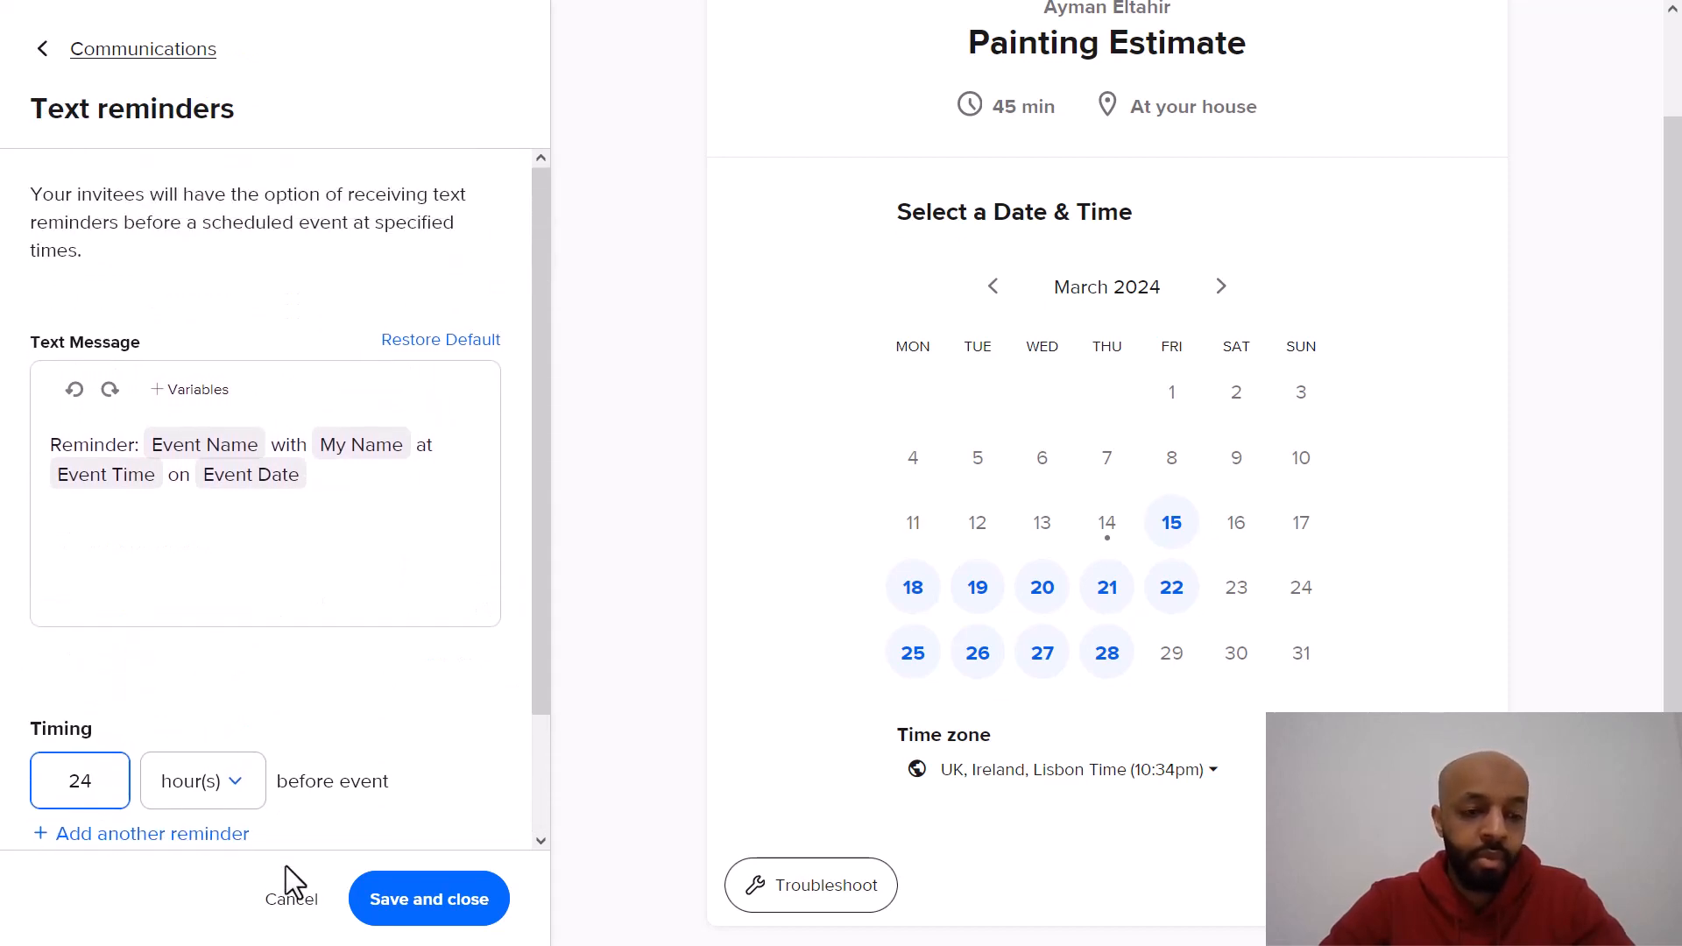
left_click(291, 899)
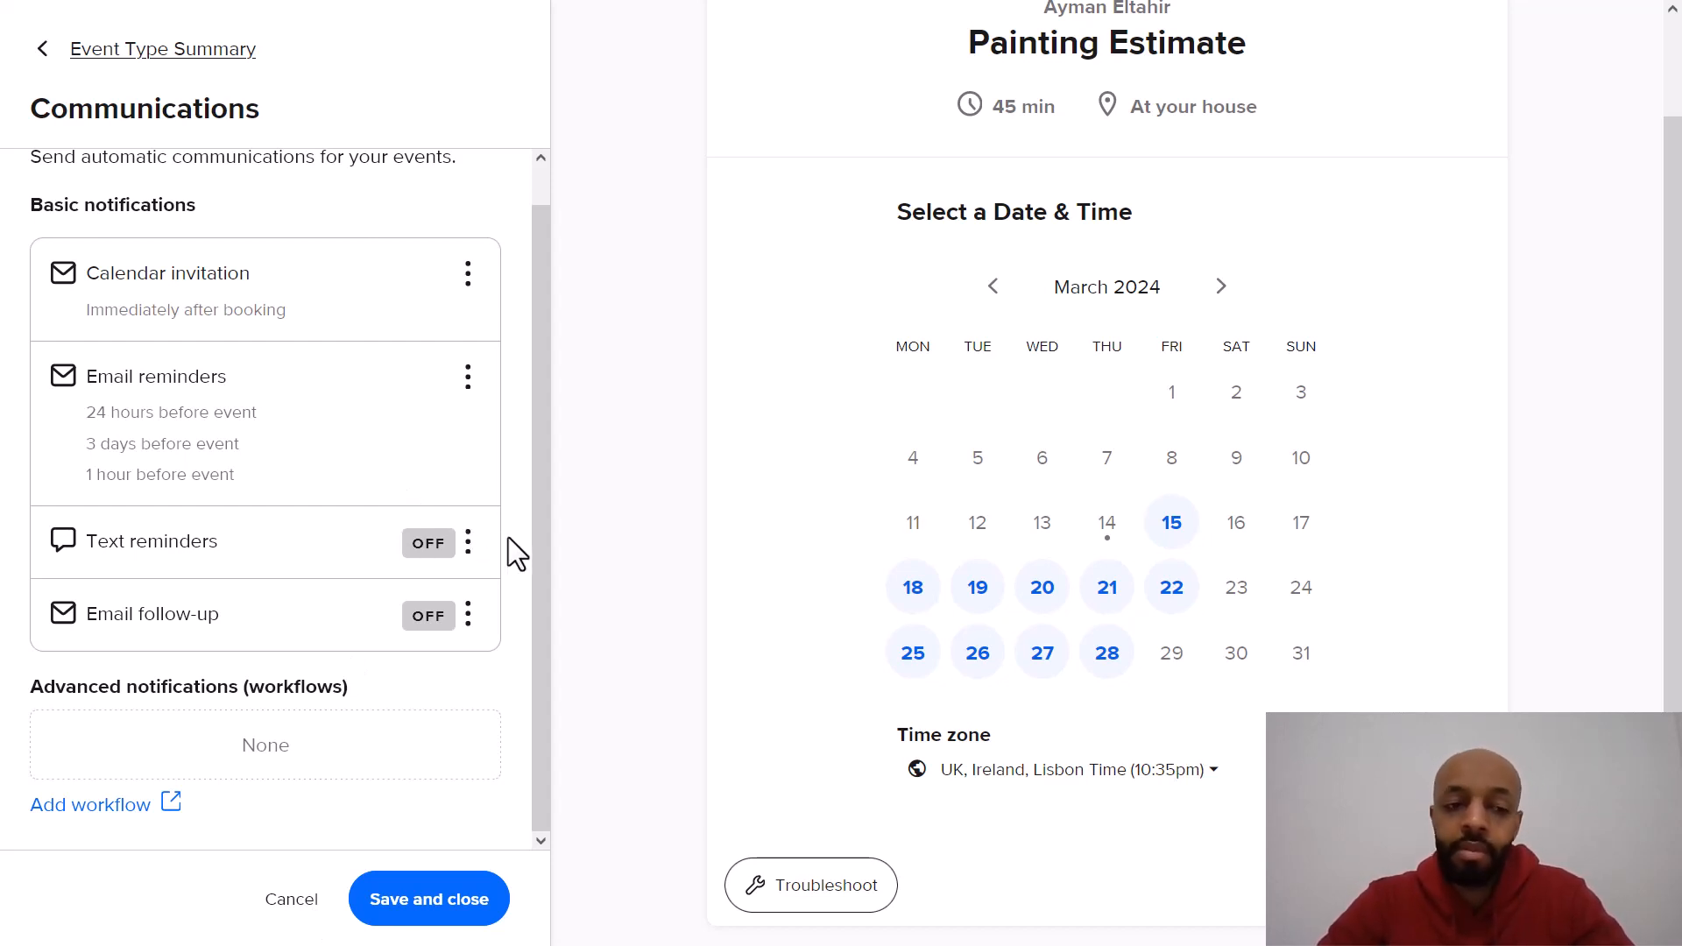
Step: Save the communications settings and finish editing the event type
left_click(428, 916)
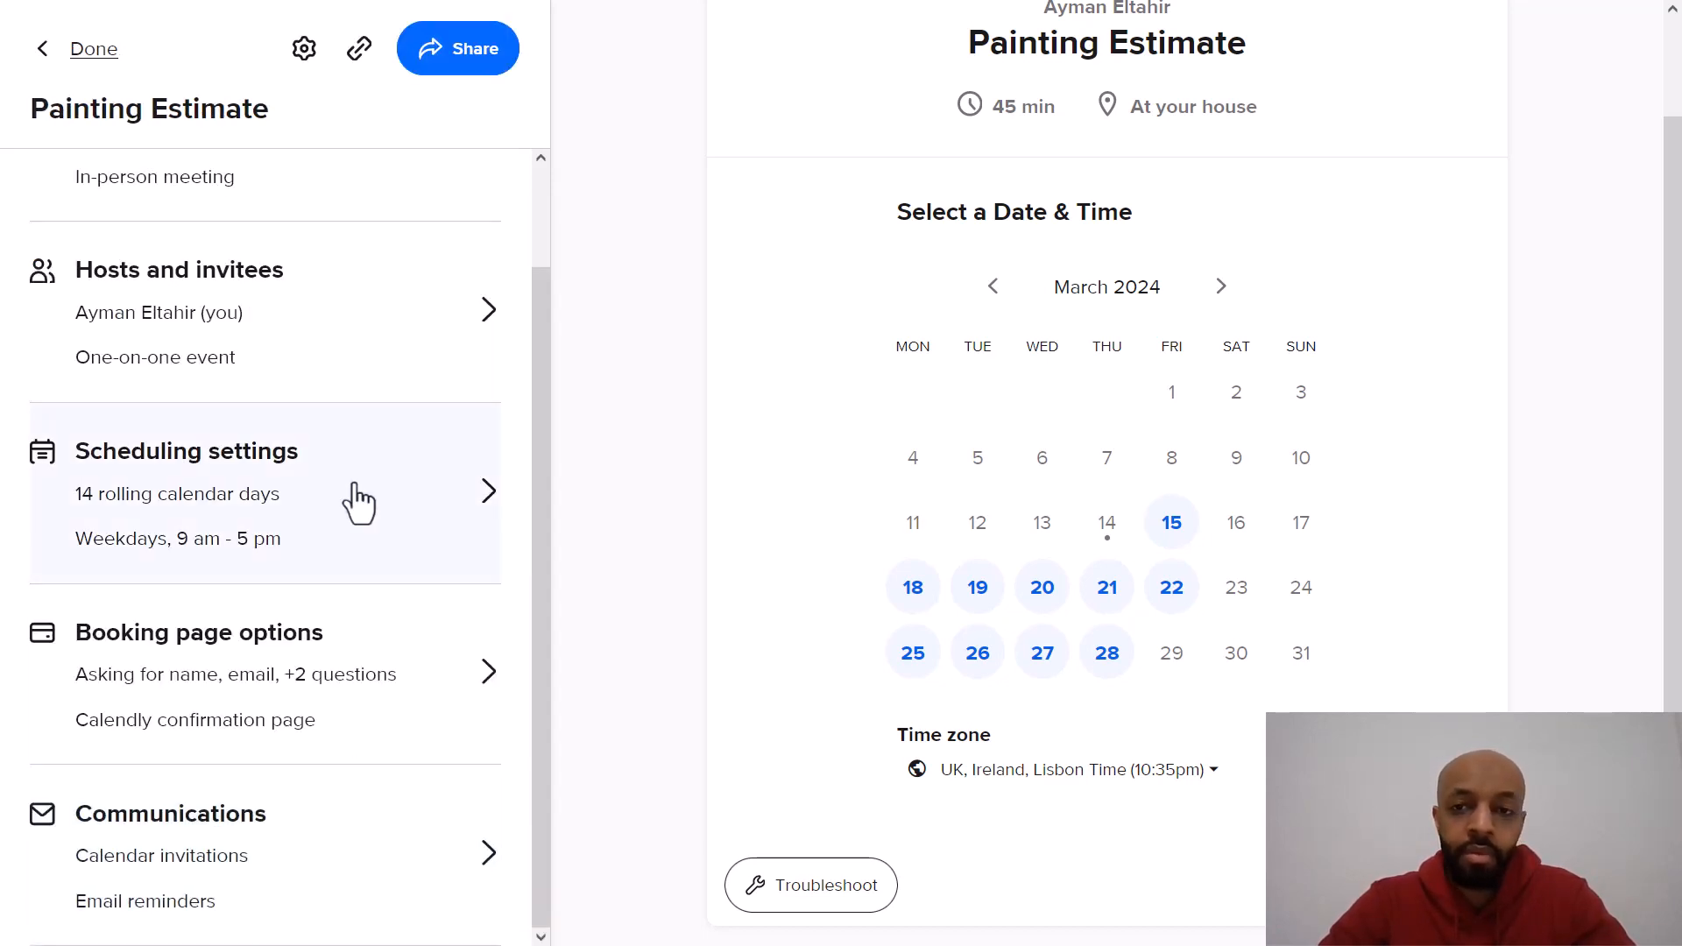
scroll(305, 686, "up", 2)
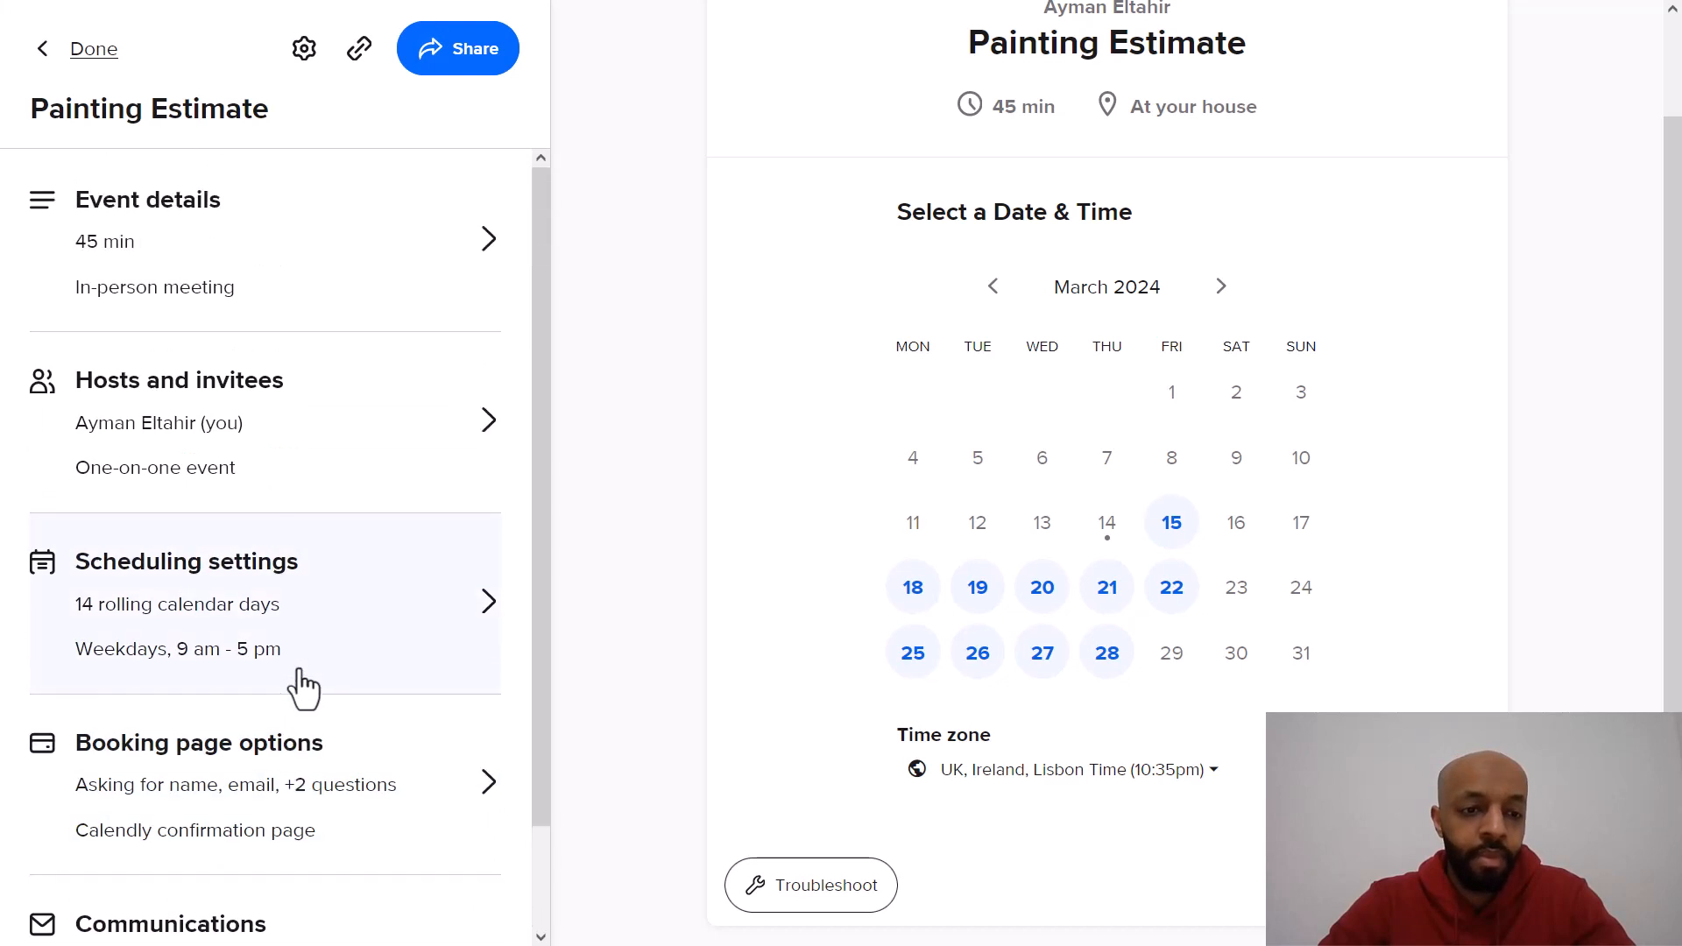
scroll(302, 687, "down", 1)
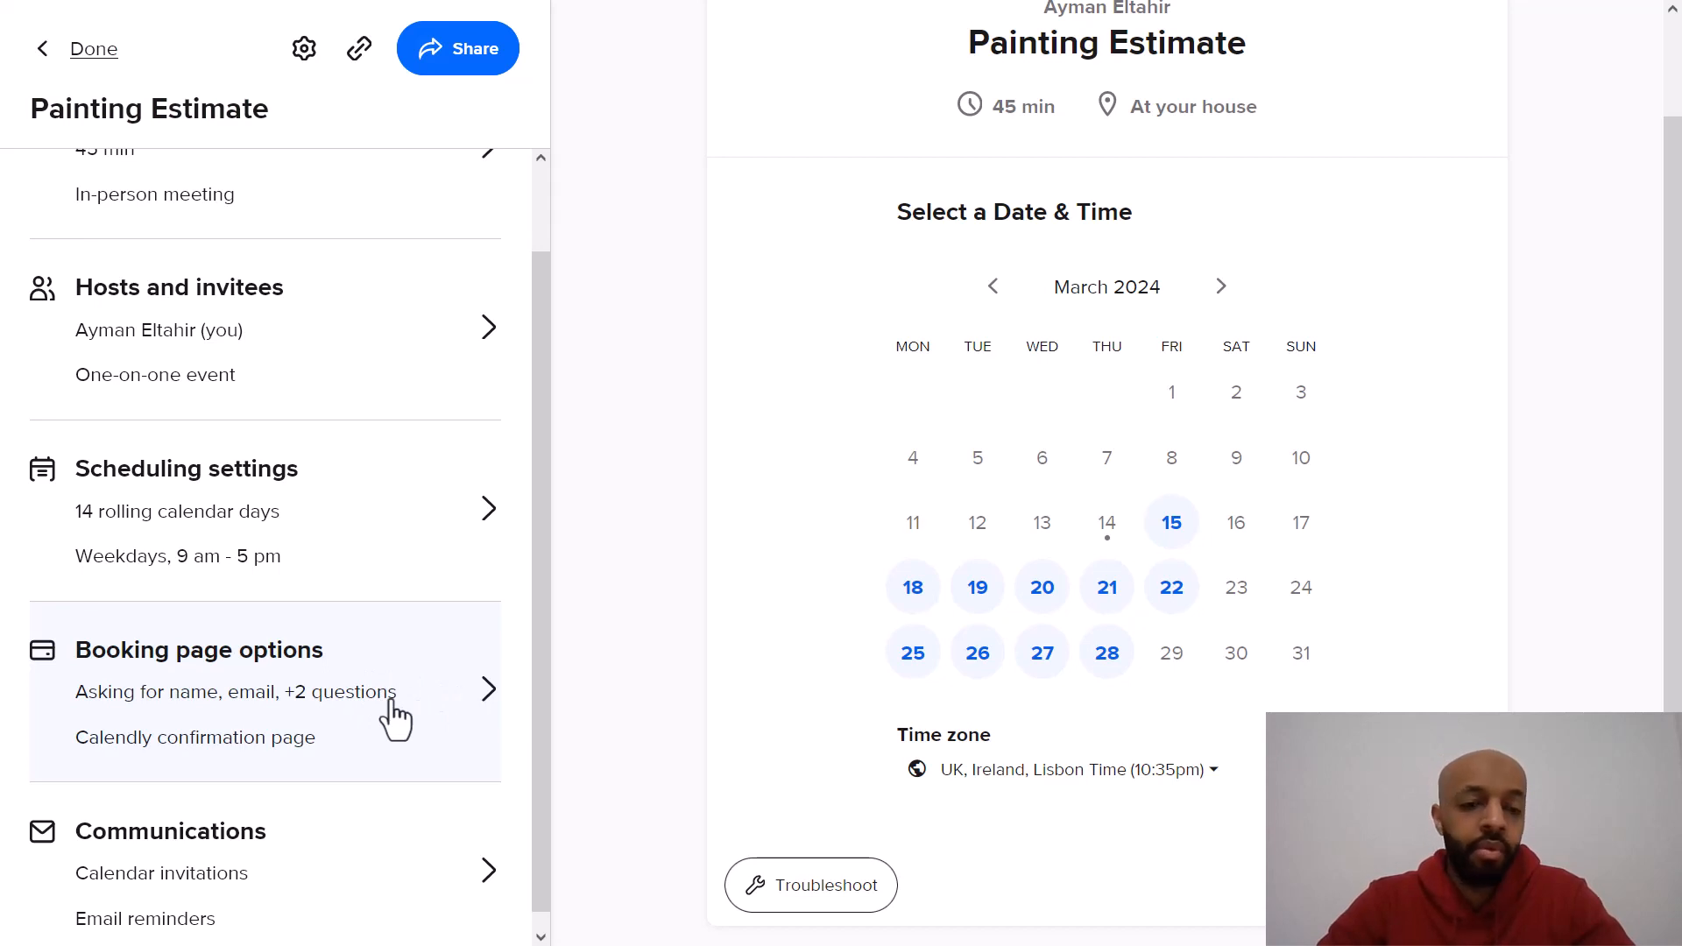
left_click(93, 50)
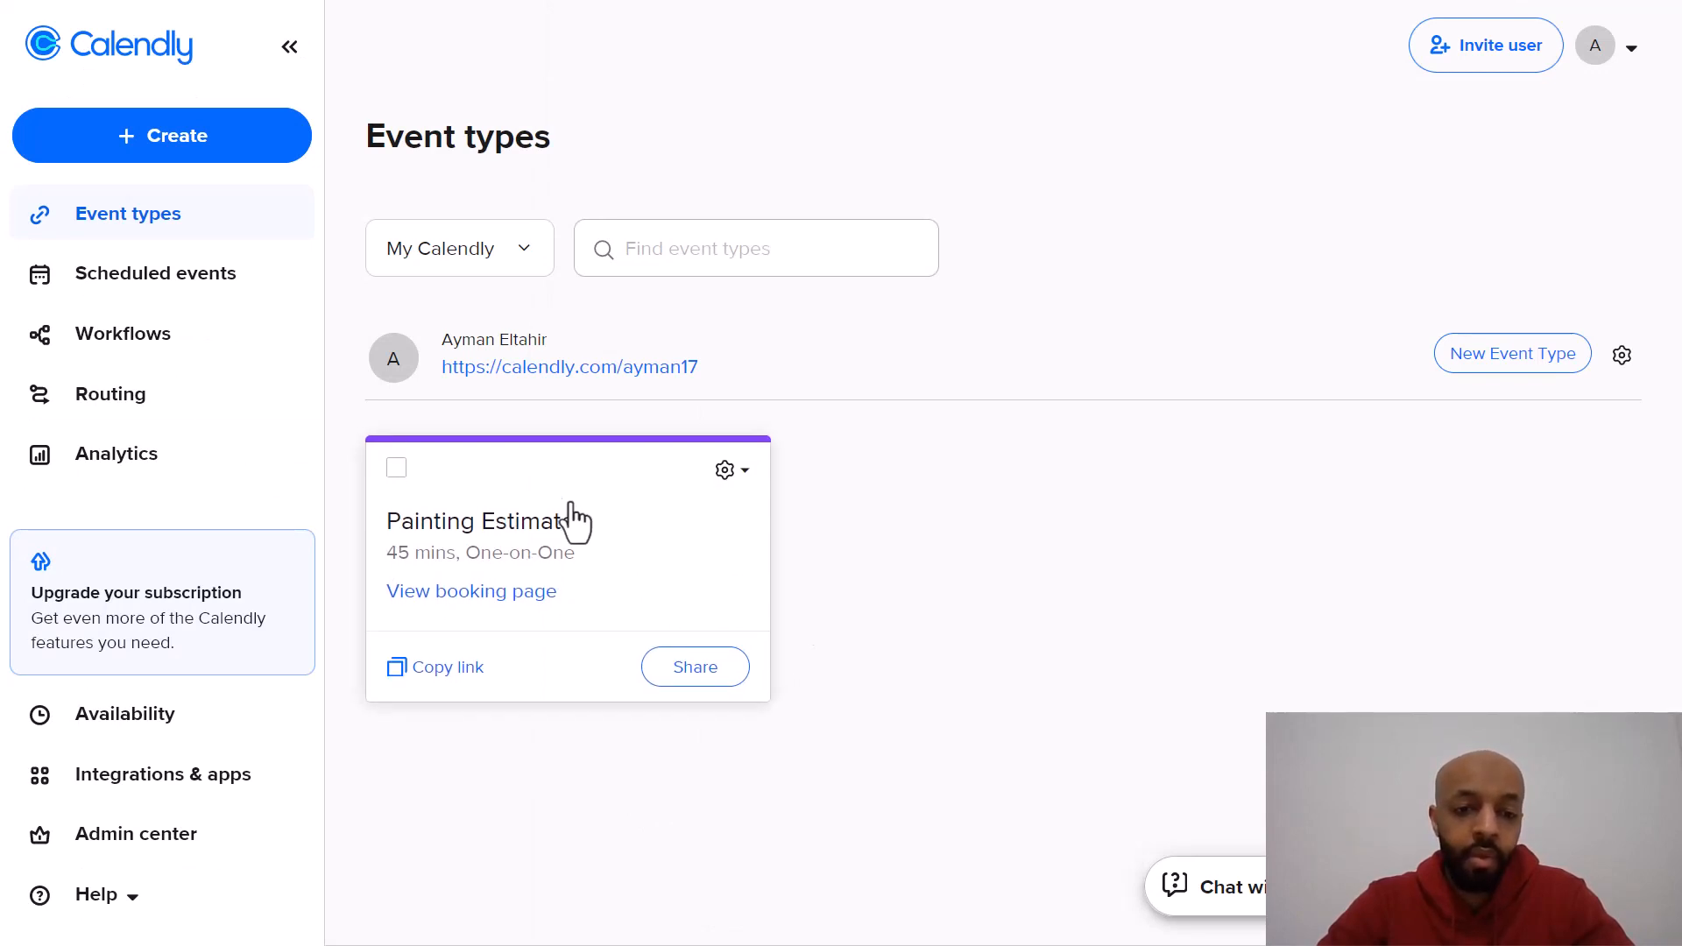
Step: Open the public booking page and pick the 1:00pm slot on Wednesday, March 20
left_click(677, 373)
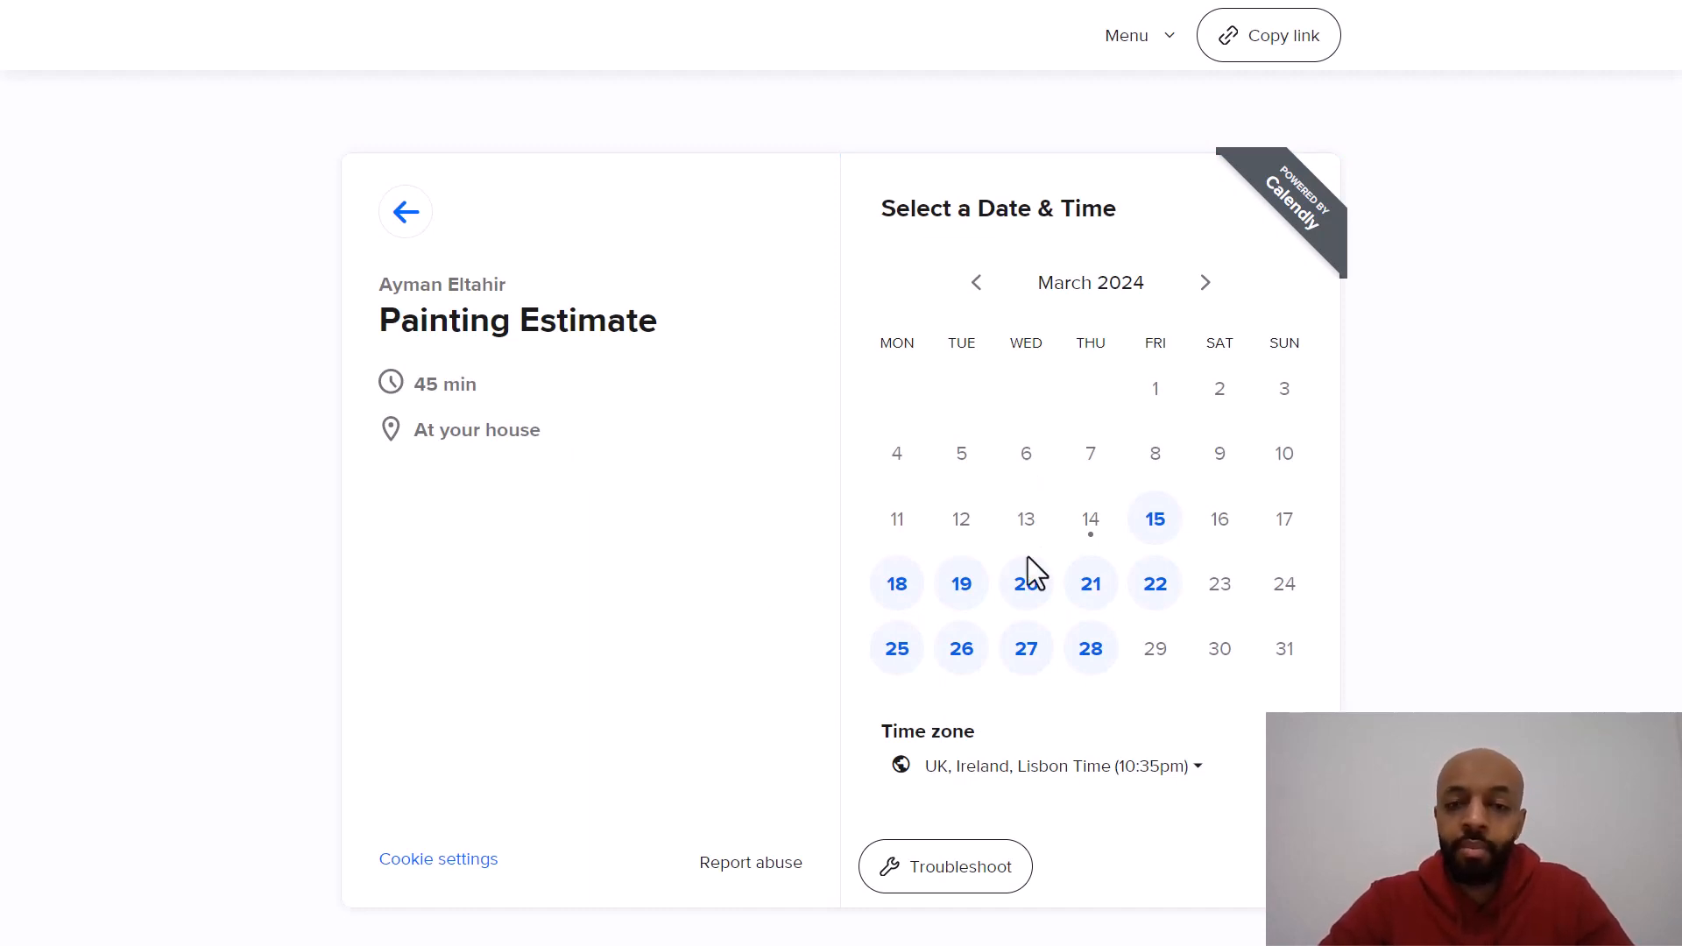
left_click(1026, 585)
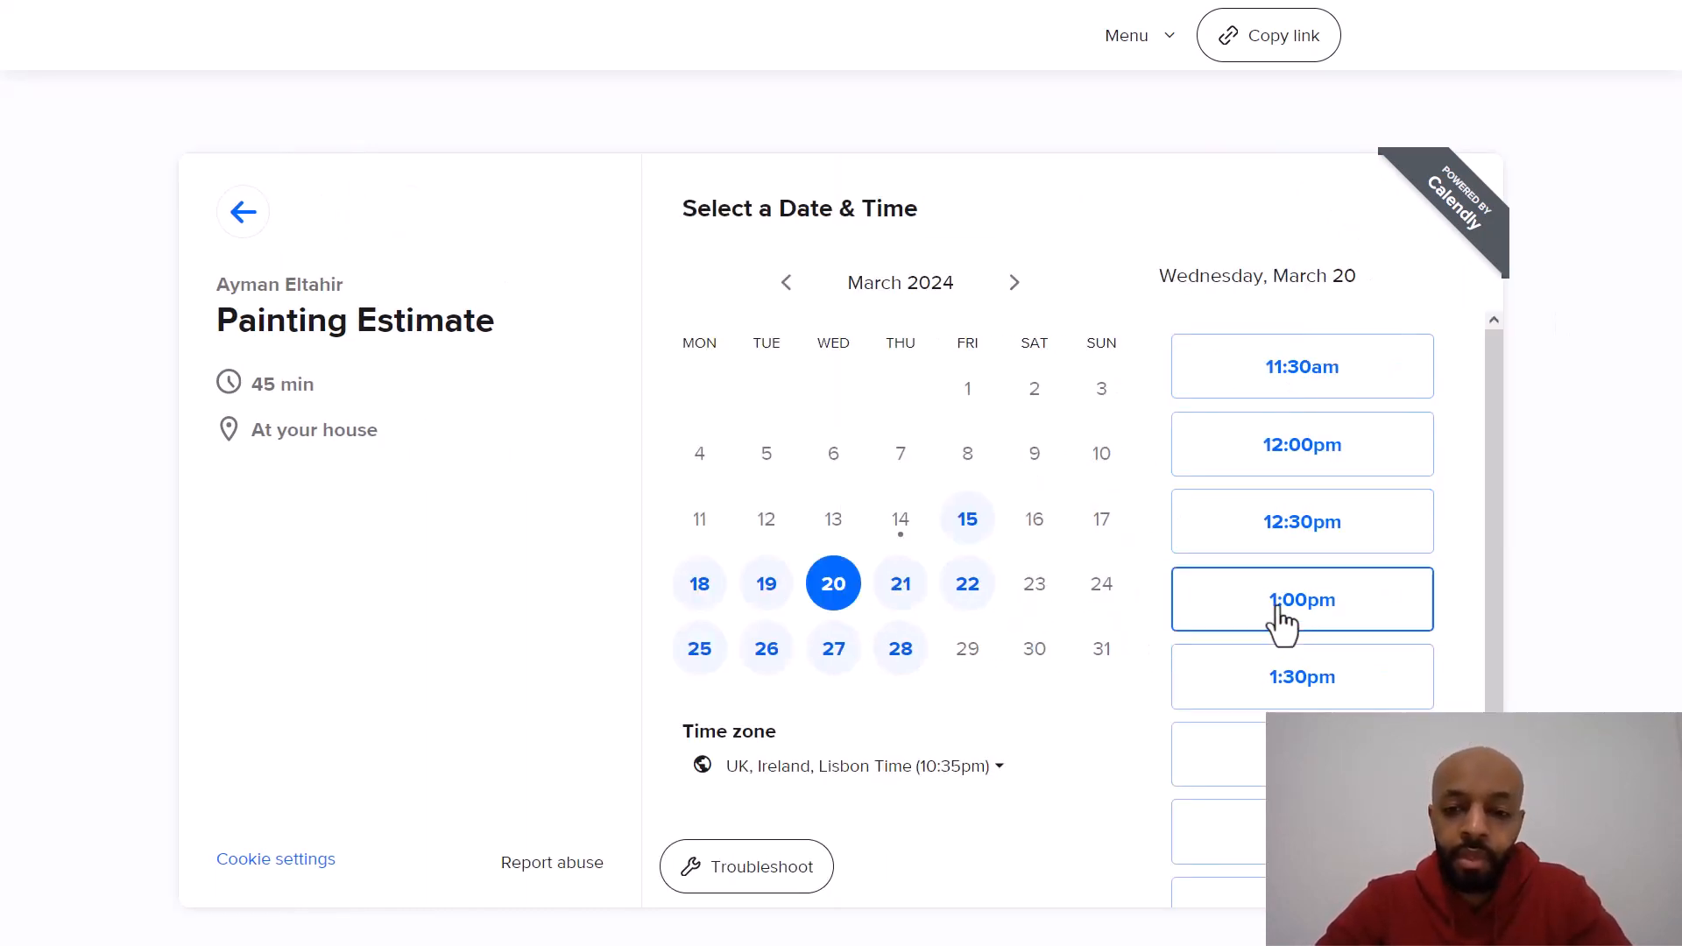
left_click(1291, 597)
left_click(1372, 623)
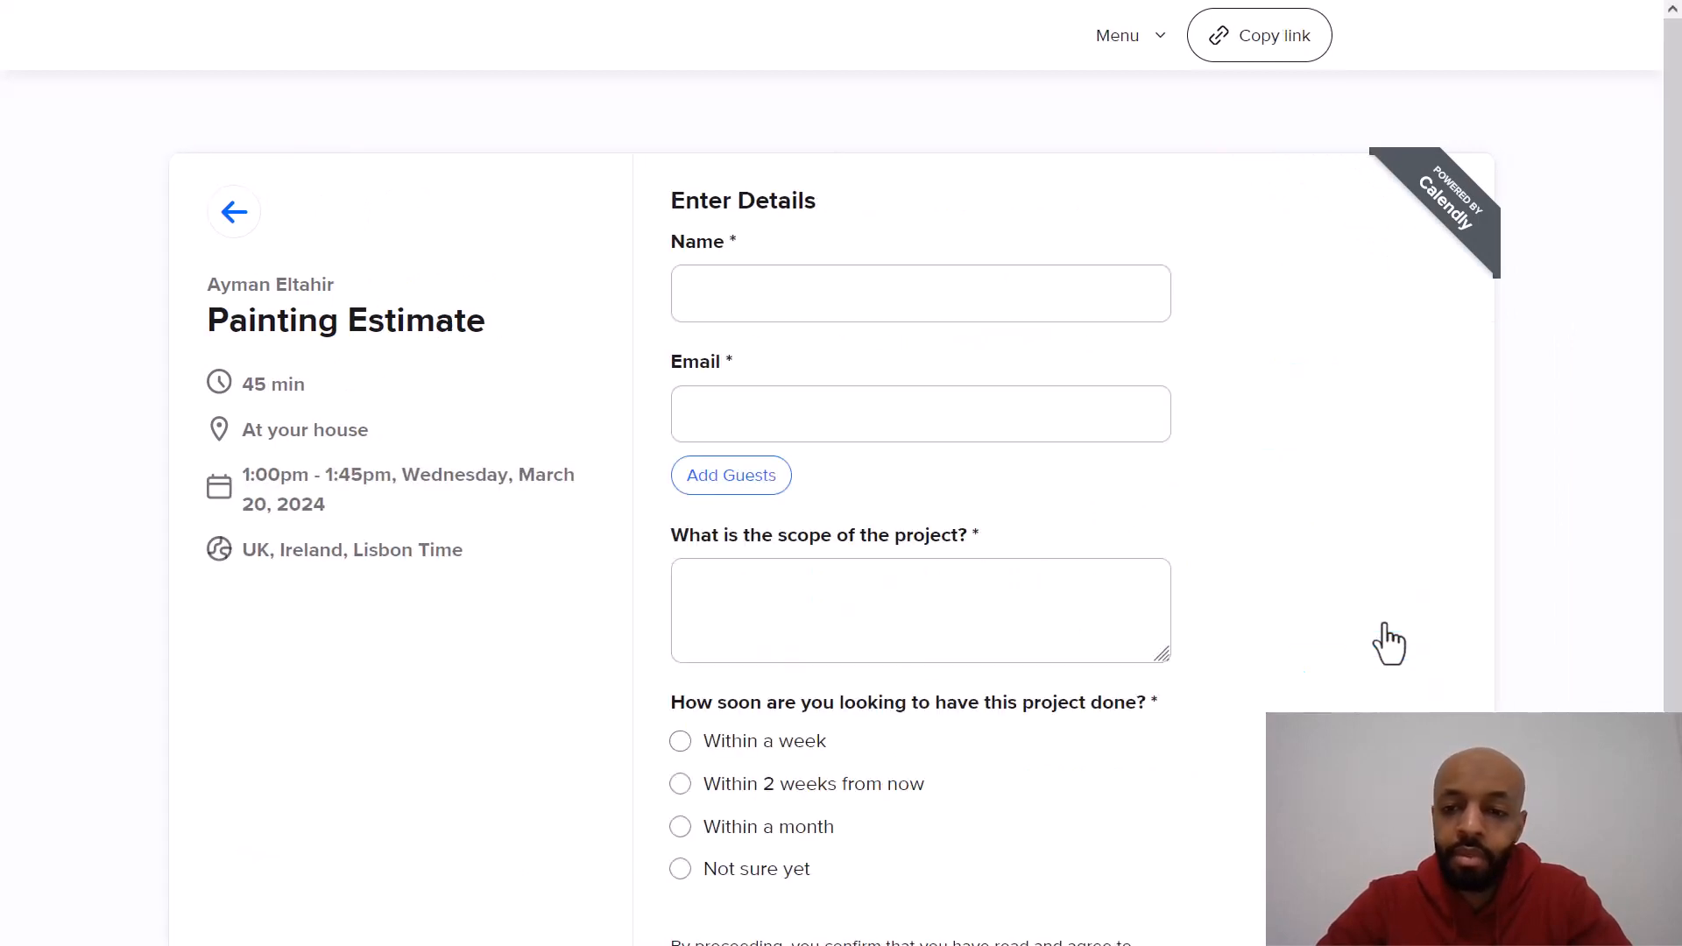
scroll(1109, 363, "down", 2)
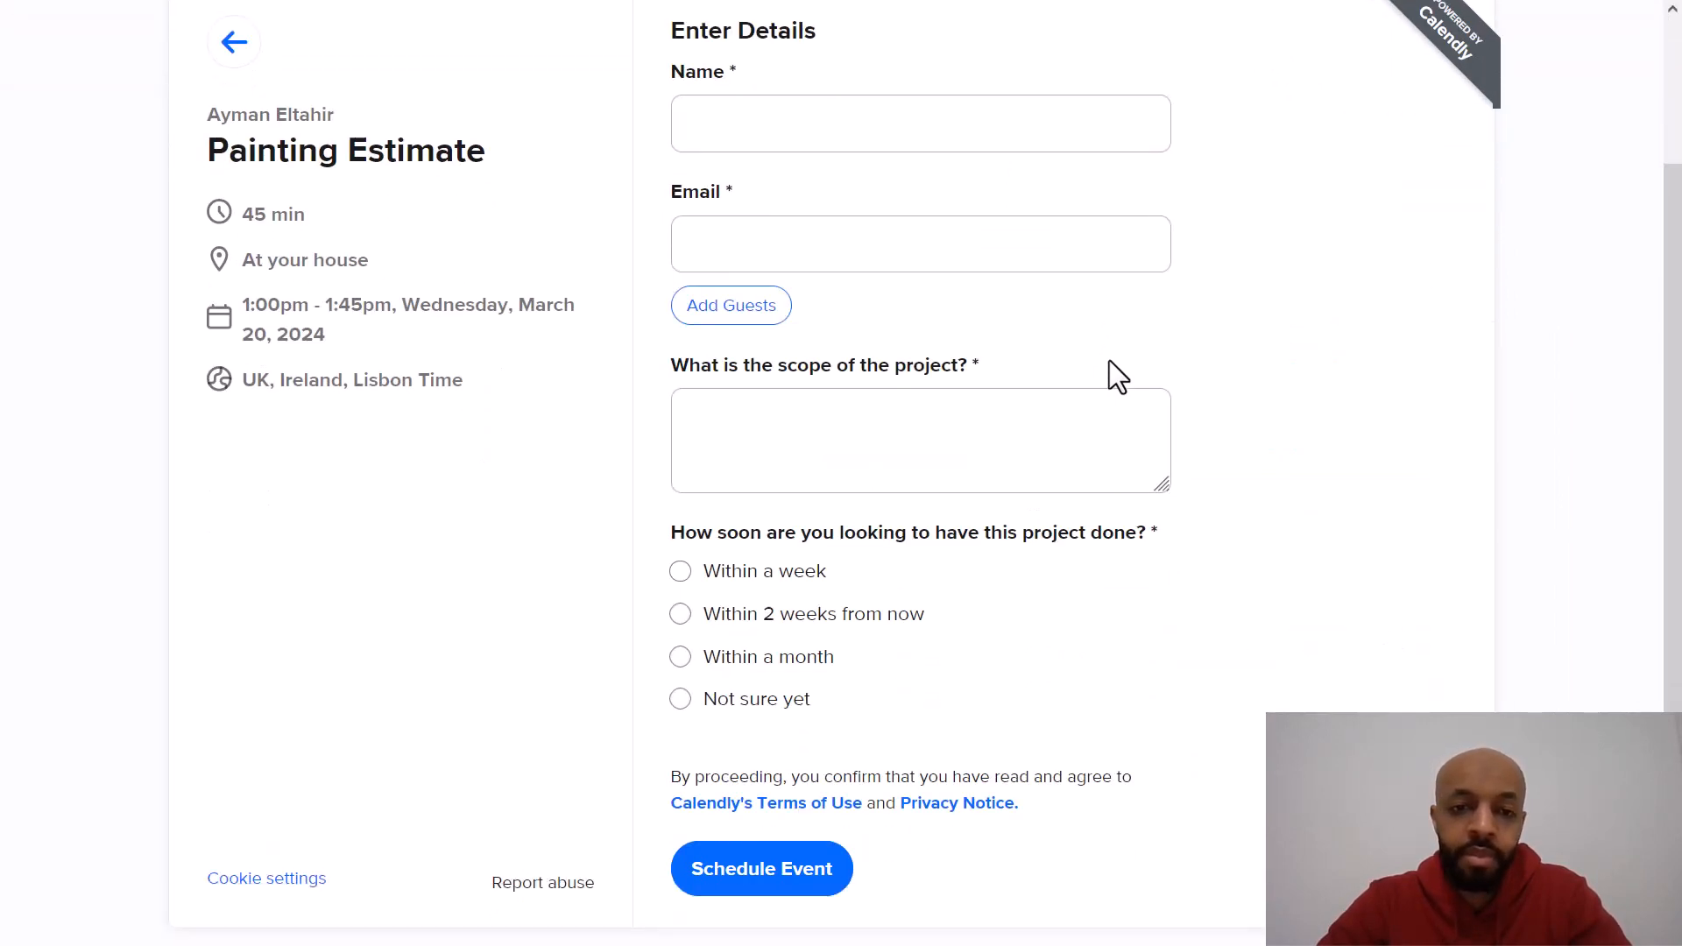
Step: Test the booking form by entering sample scope text "mfds,f." and choosing "Within 2 weeks from now"
left_click(993, 438)
type("mfds,f.")
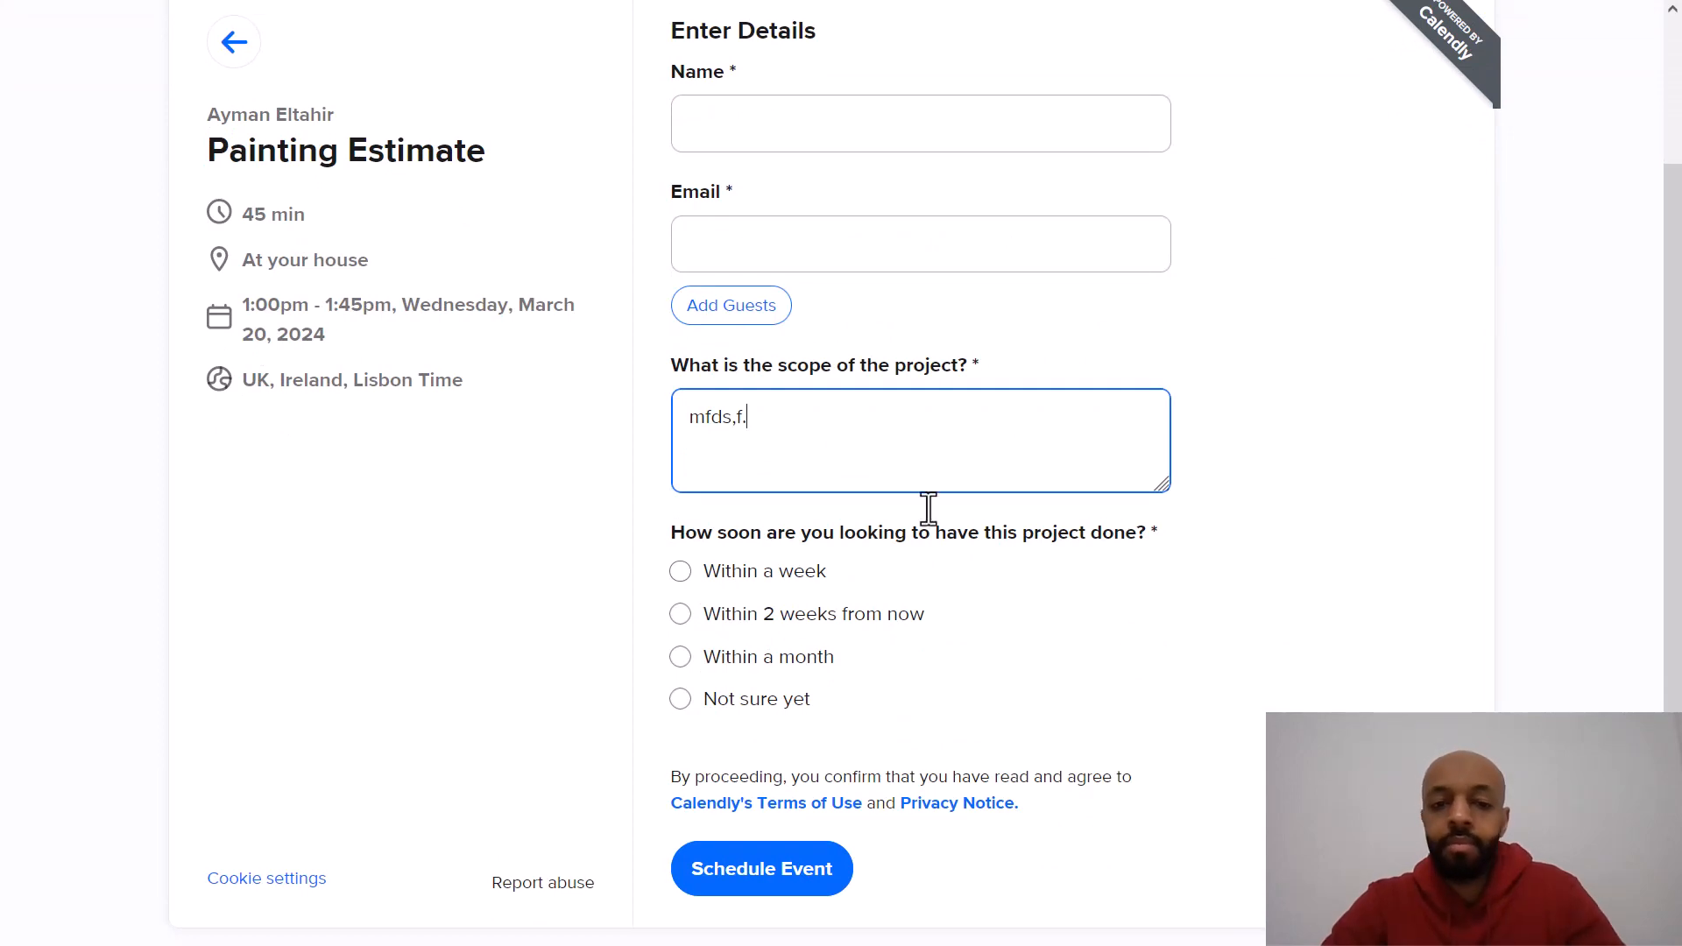
left_click(801, 617)
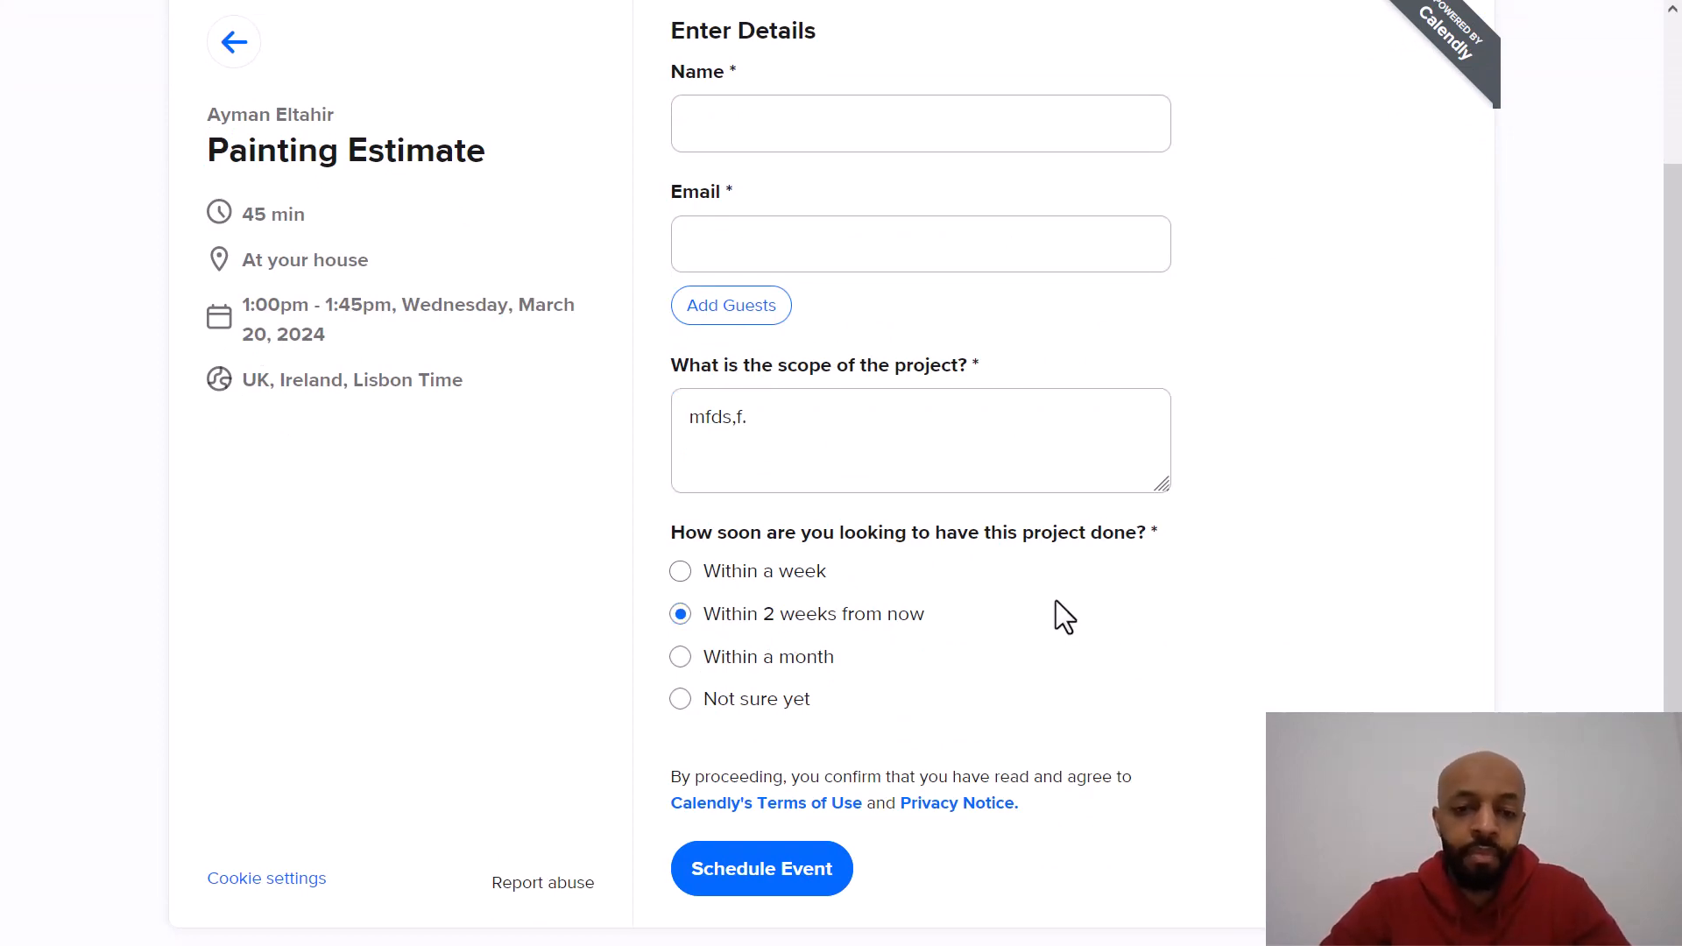
scroll(1055, 601, "down", 1)
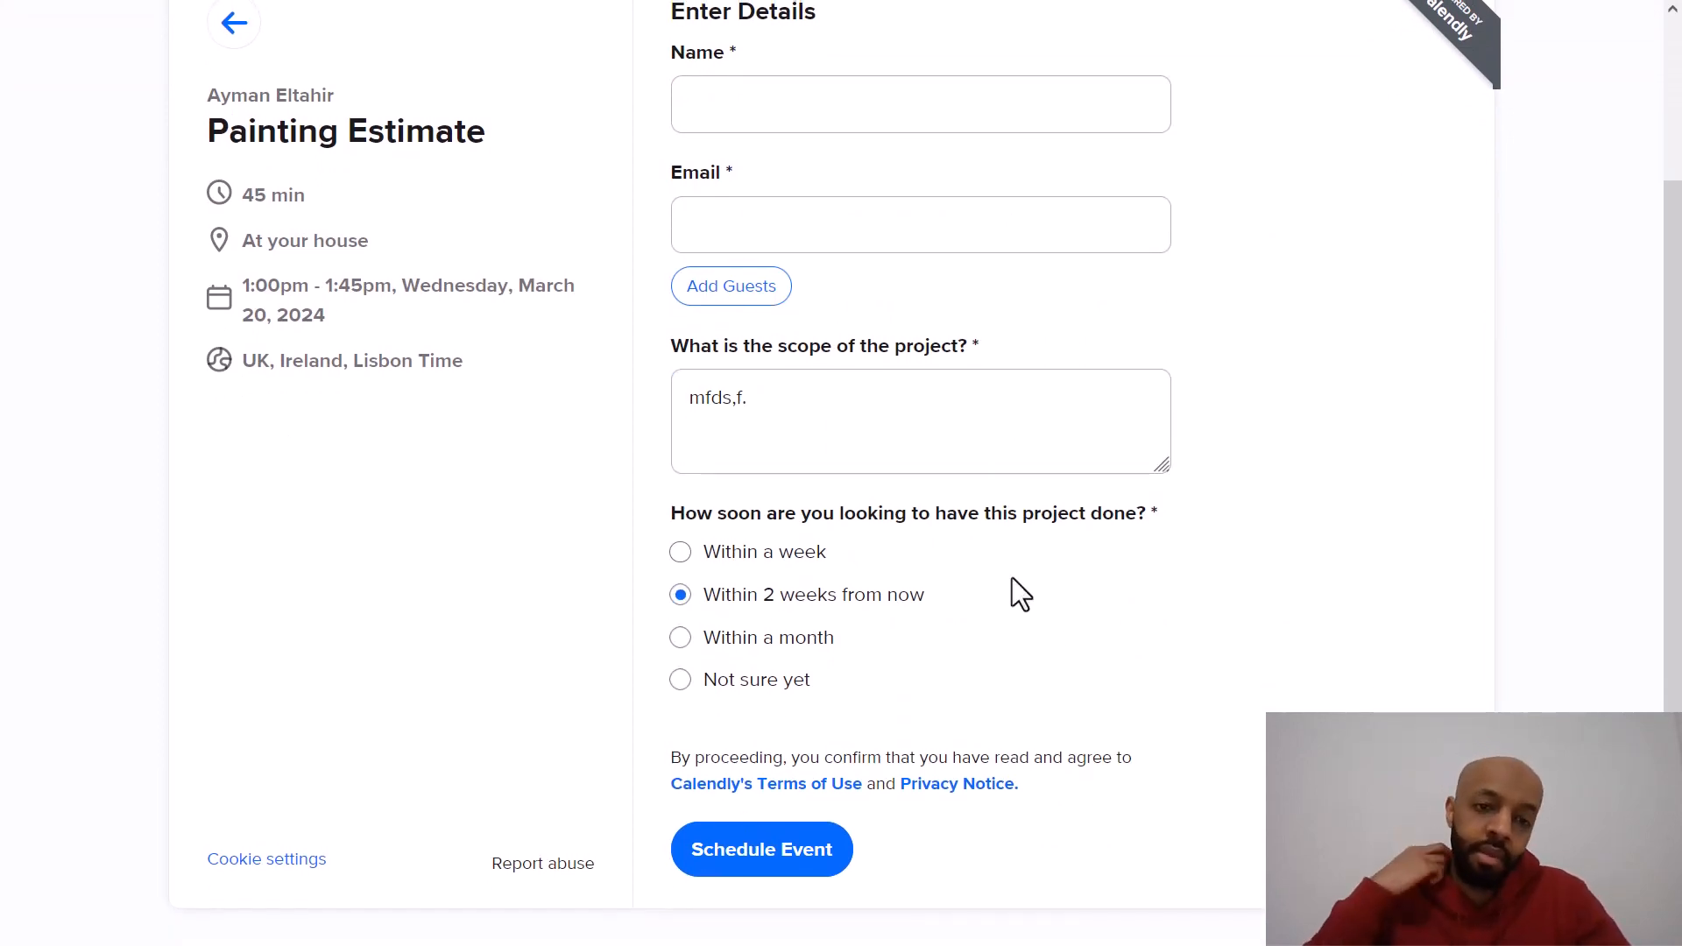
scroll(1011, 576, "up", 2)
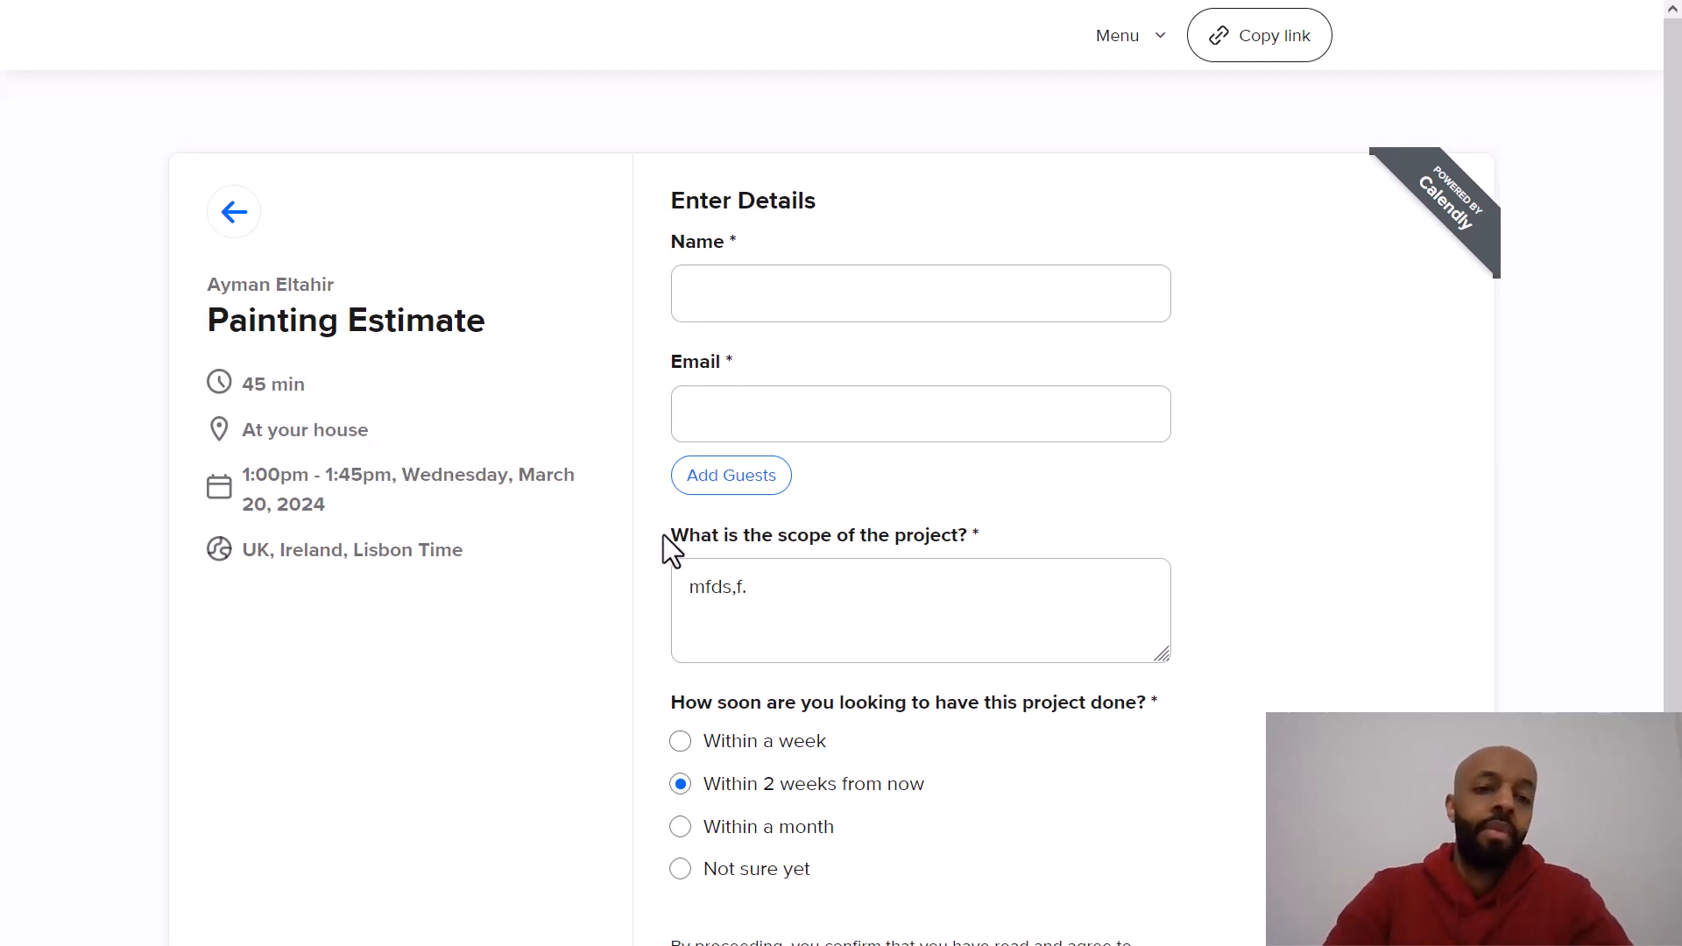
scroll(664, 538, "down", 2)
scroll(653, 543, "up", 2)
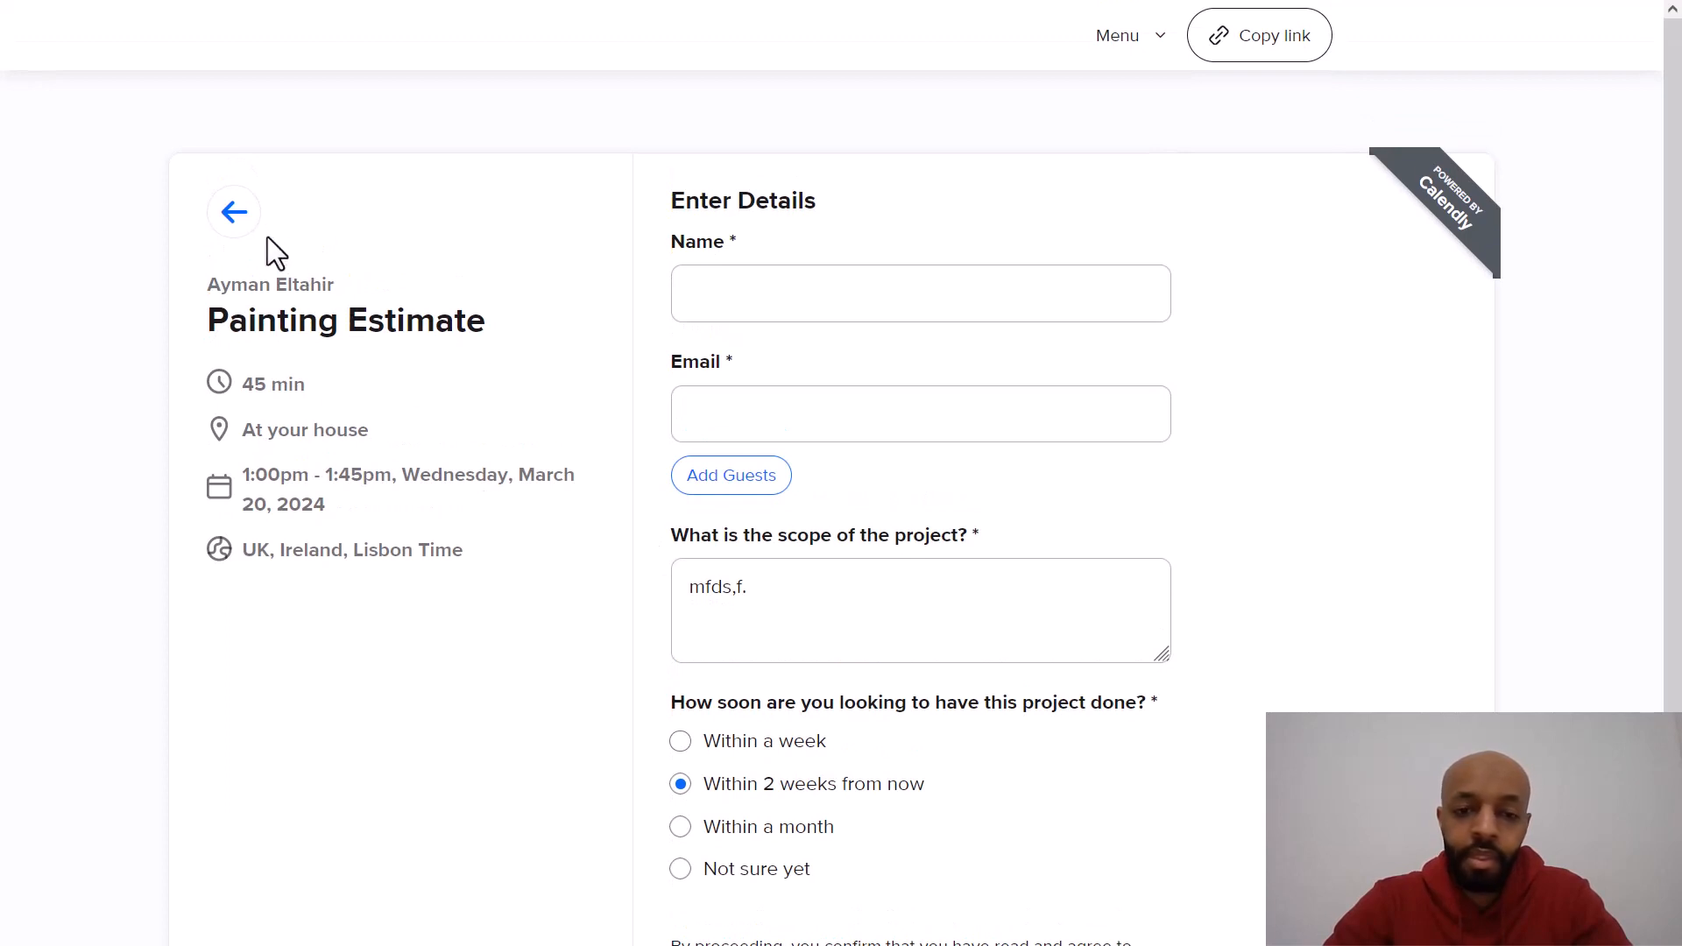
Step: Leave the test booking form without submitting and close the public booking page
left_click(234, 213)
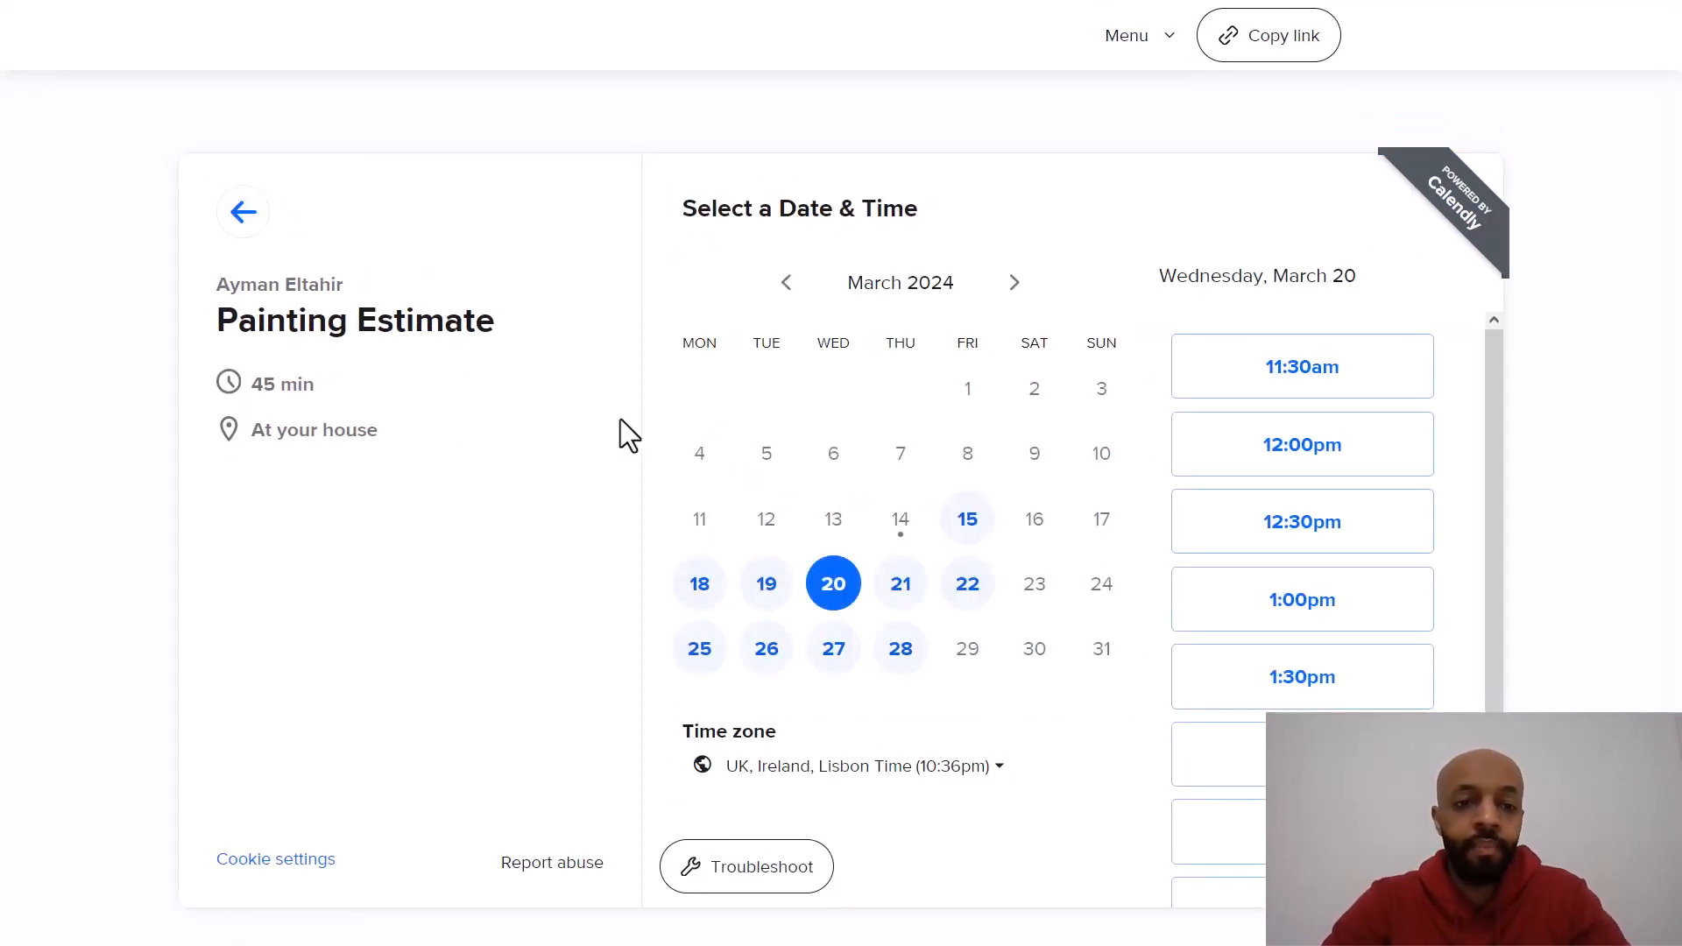
key("ctrl+w")
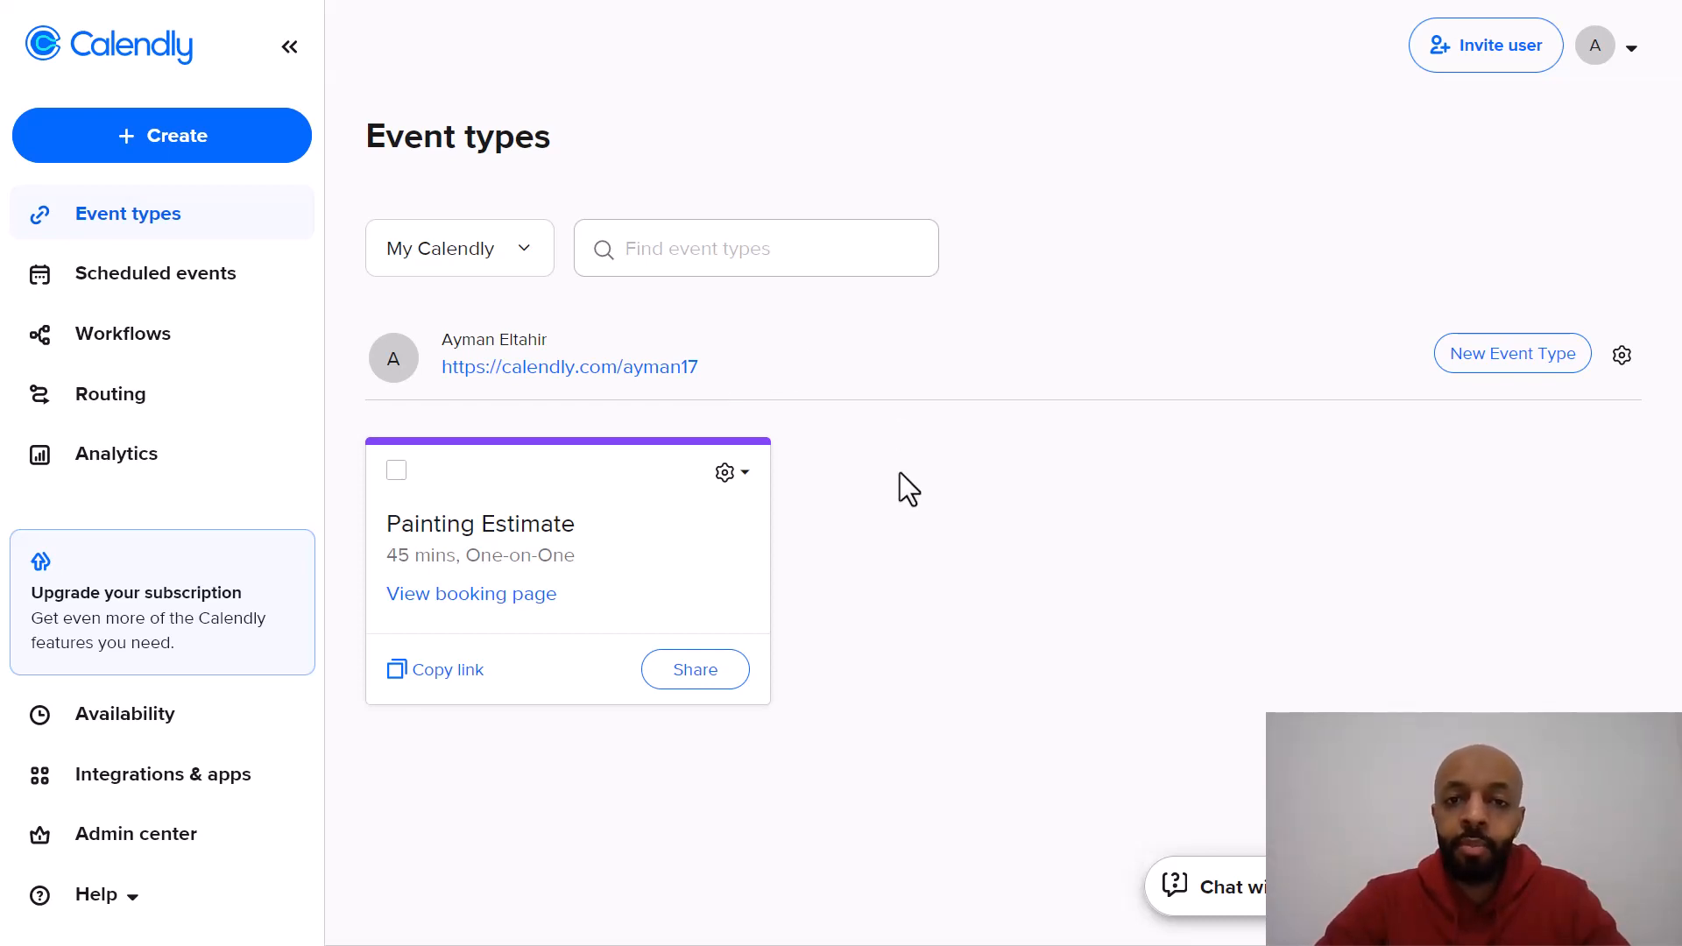
Step: Open the Add to Website options for the account and continue with the Inline Embed type
left_click(1622, 355)
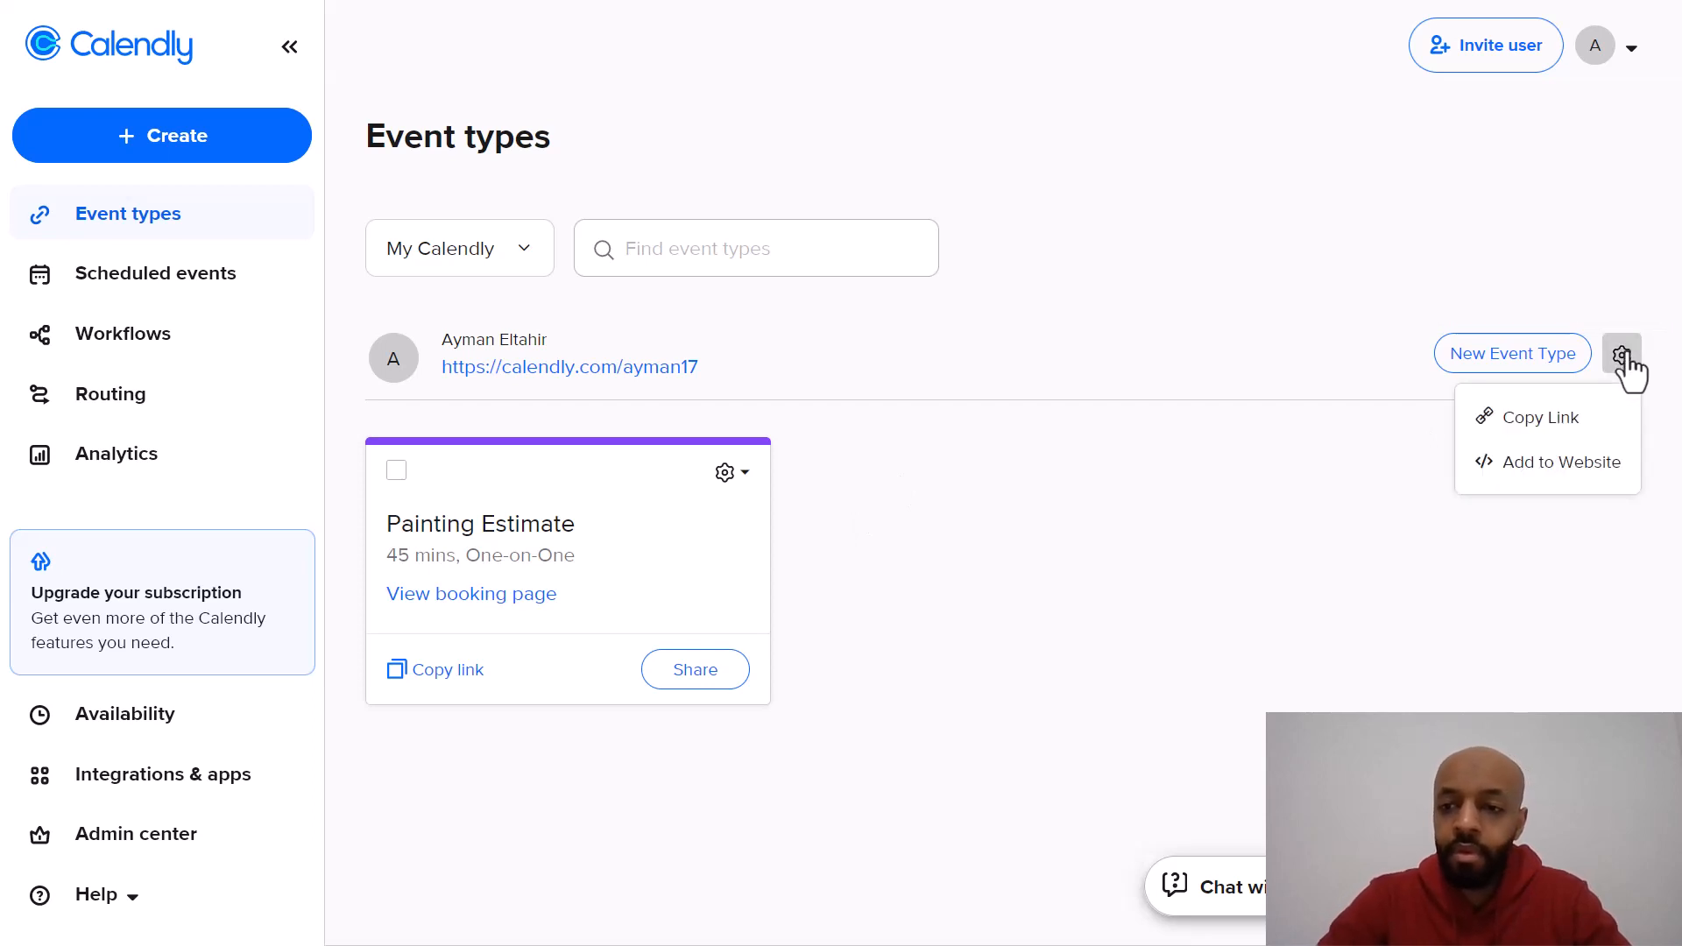
left_click(1512, 473)
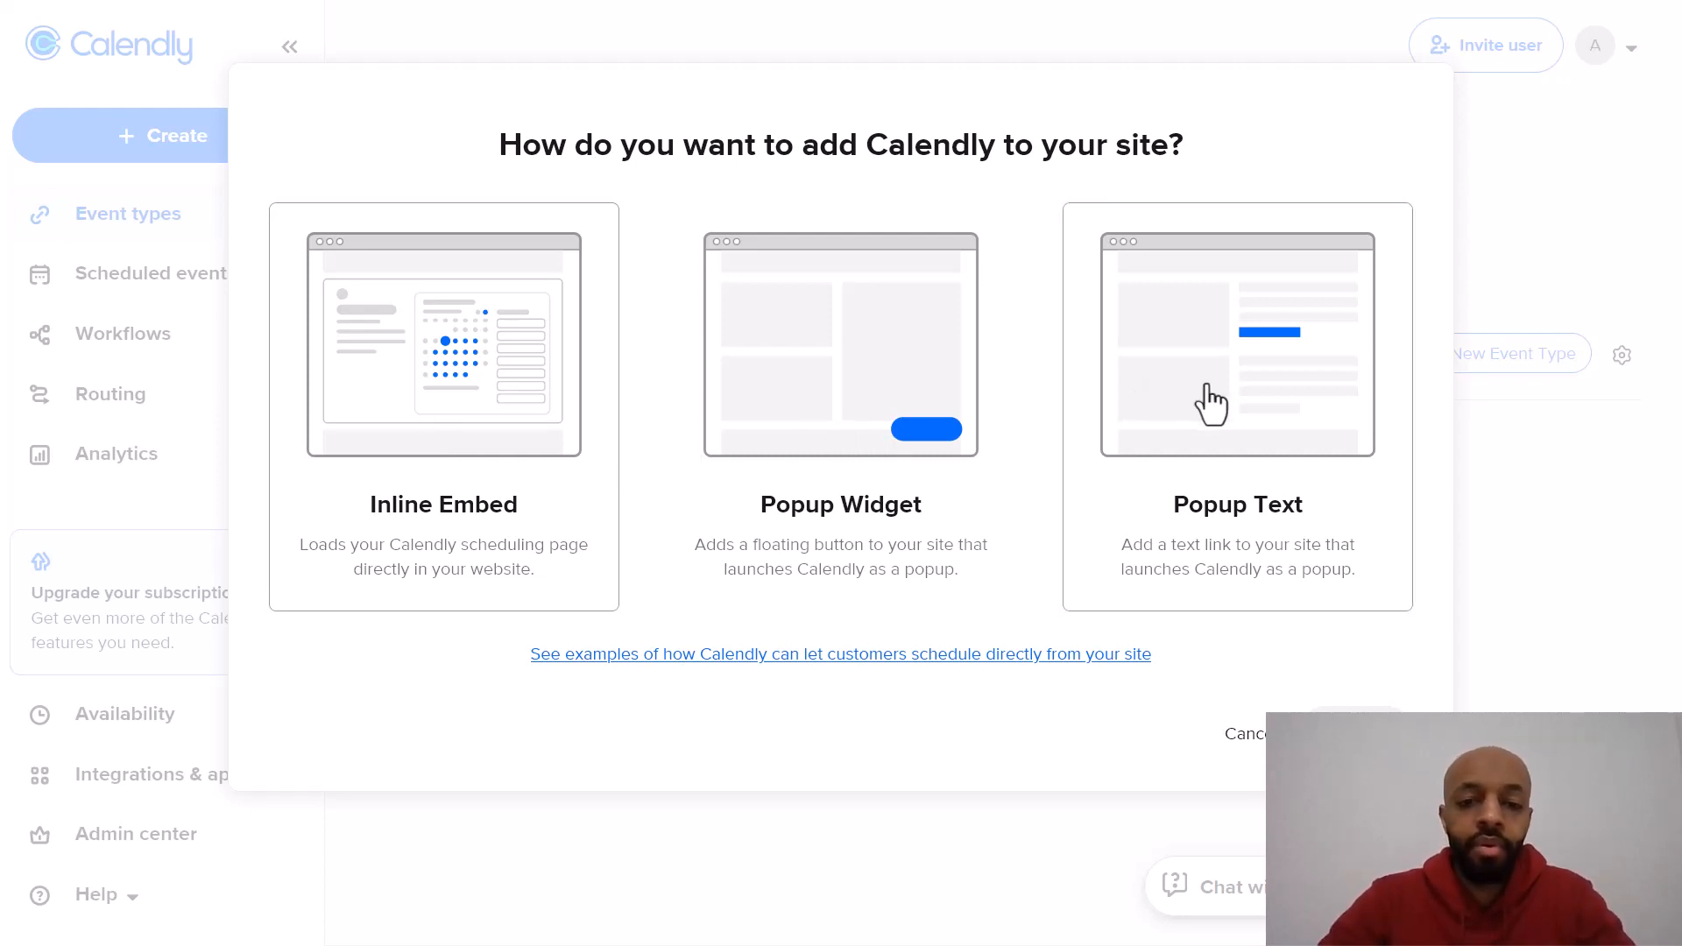
left_click(450, 404)
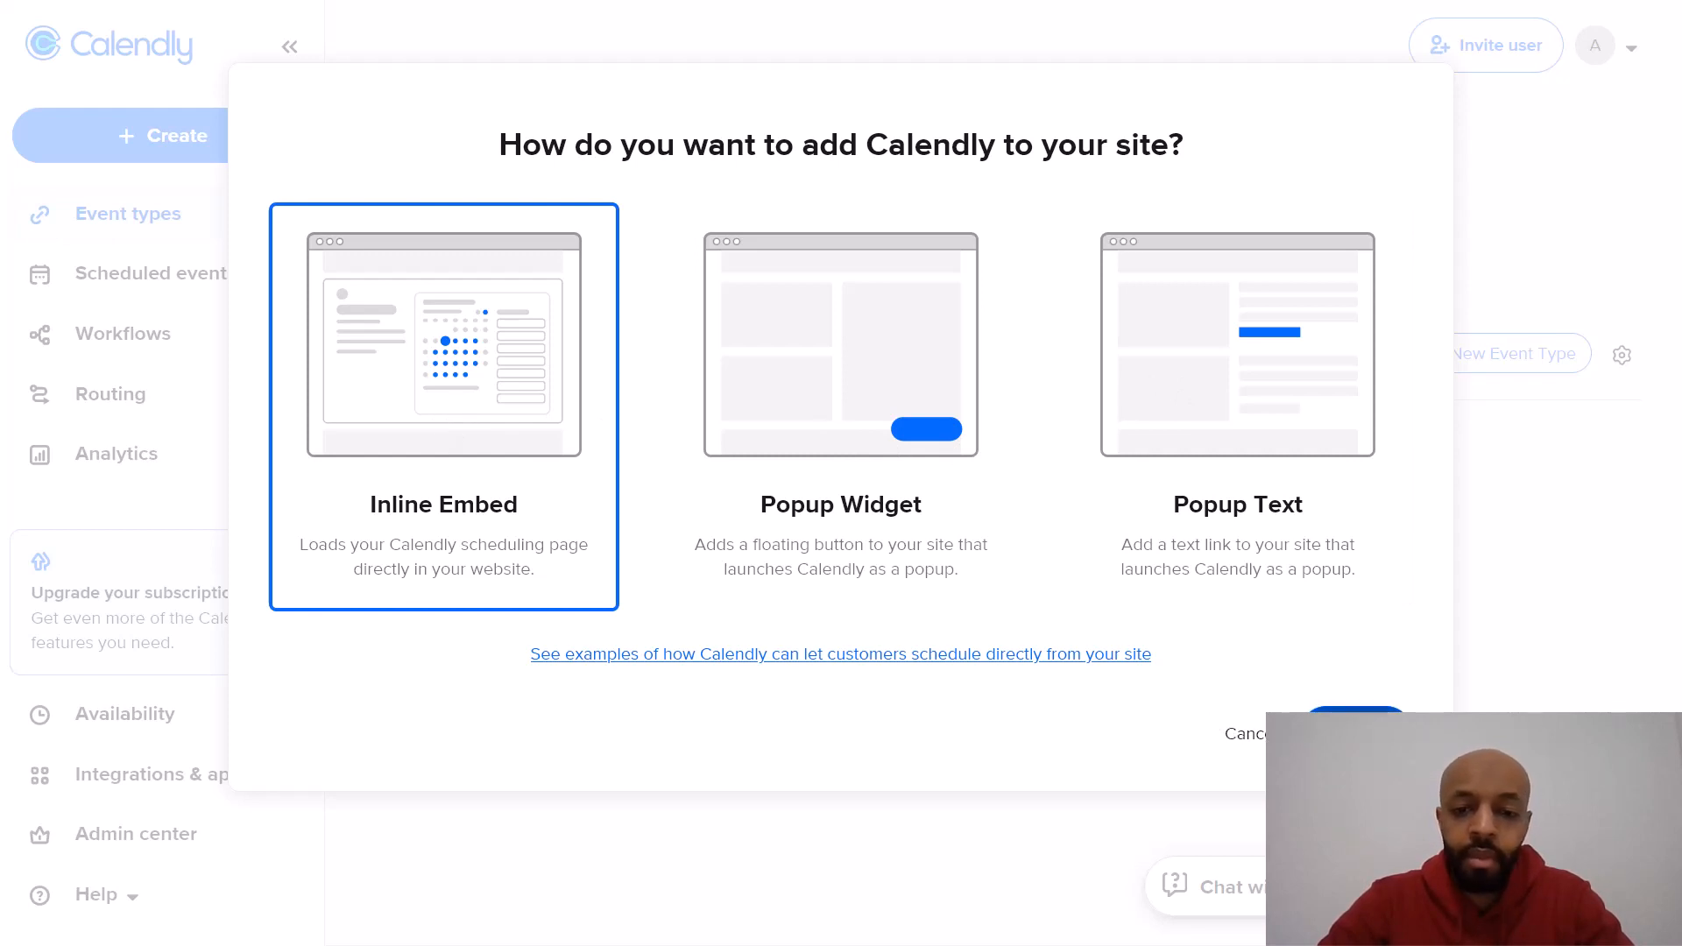
left_click(1356, 727)
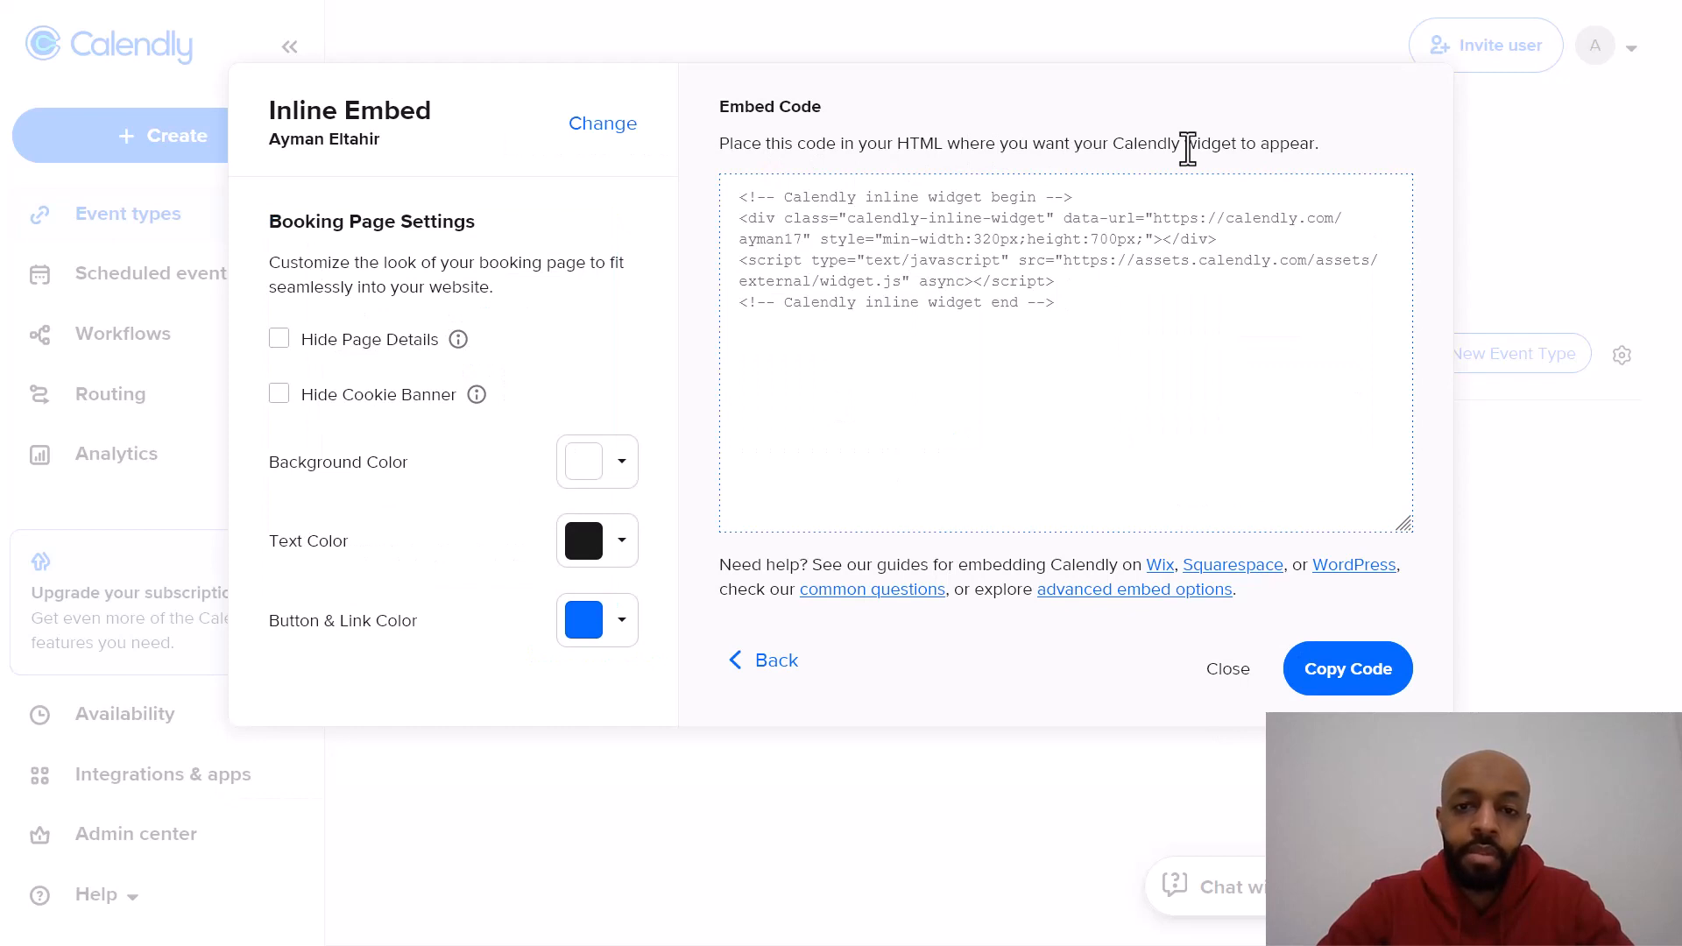
Step: Select all of the inline embed code in the code box, then go back to the embed options
triple_click(939, 282)
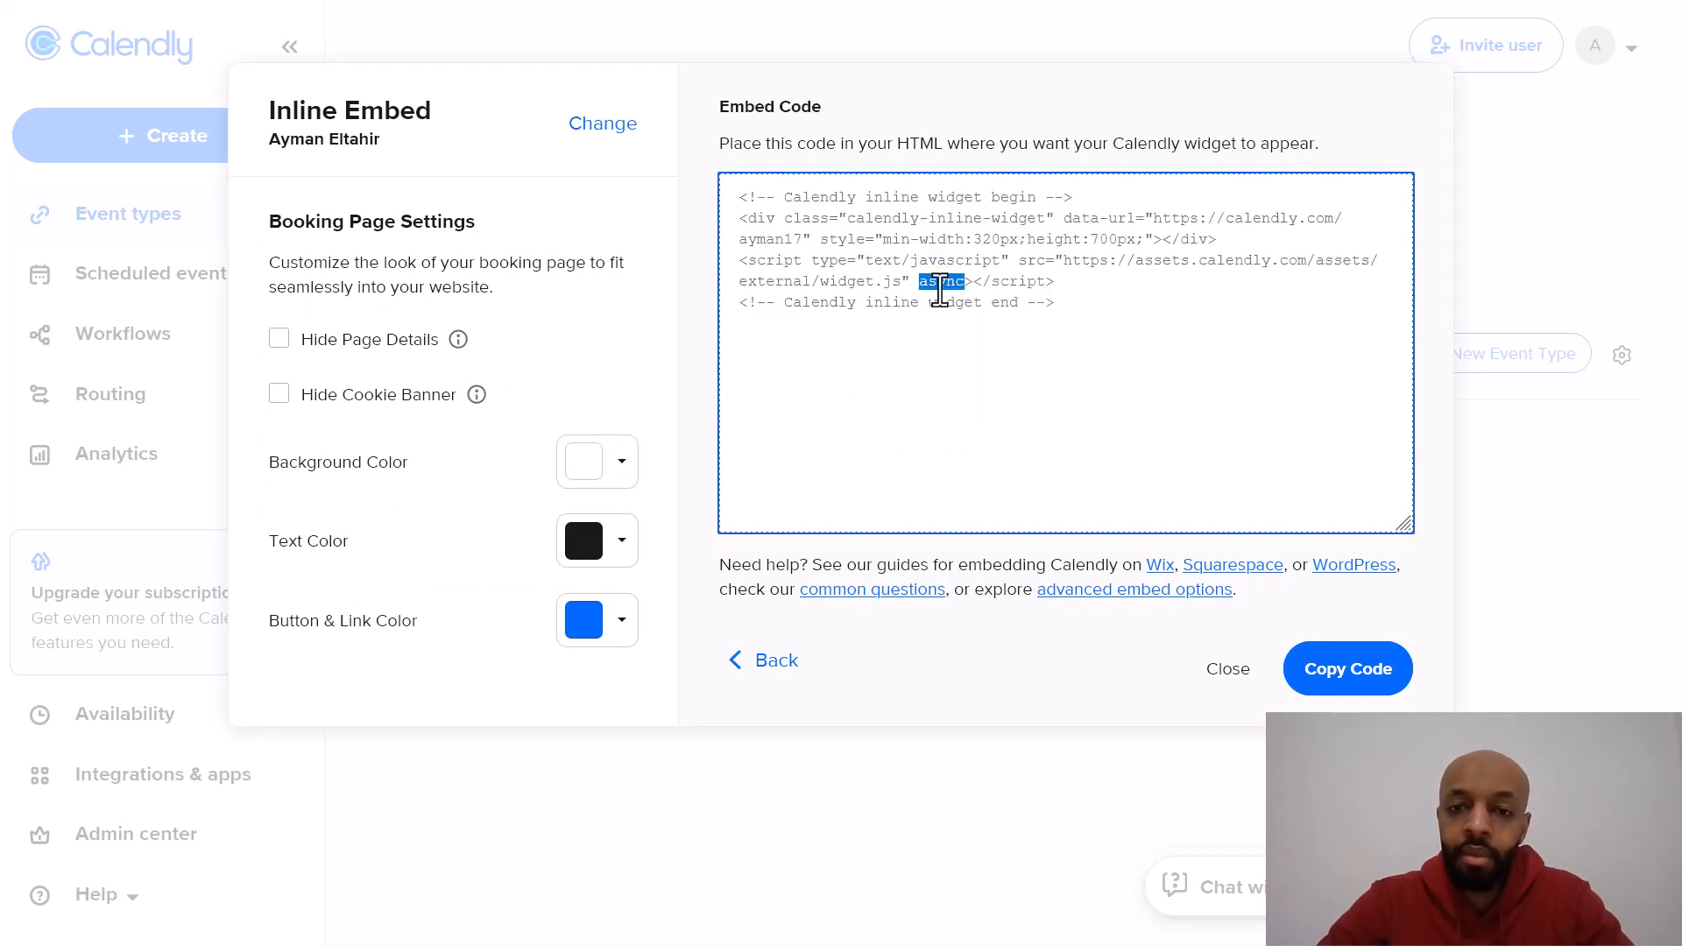
left_click_drag(939, 282, 1063, 300)
left_click(1062, 300)
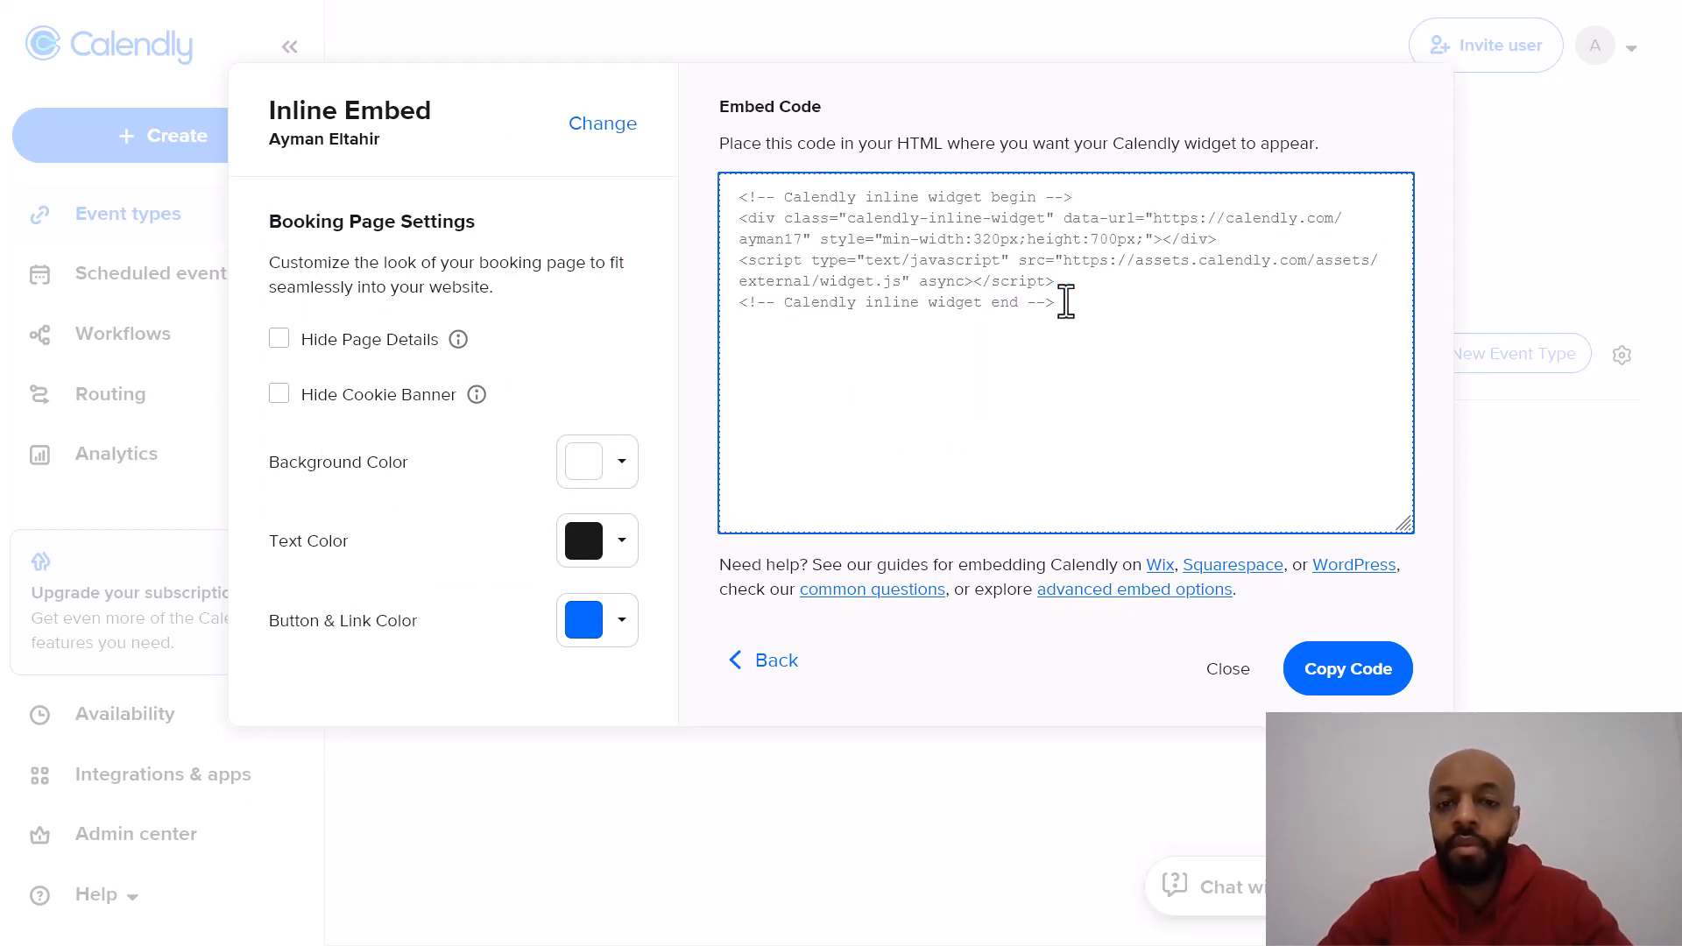
key("ctrl+a")
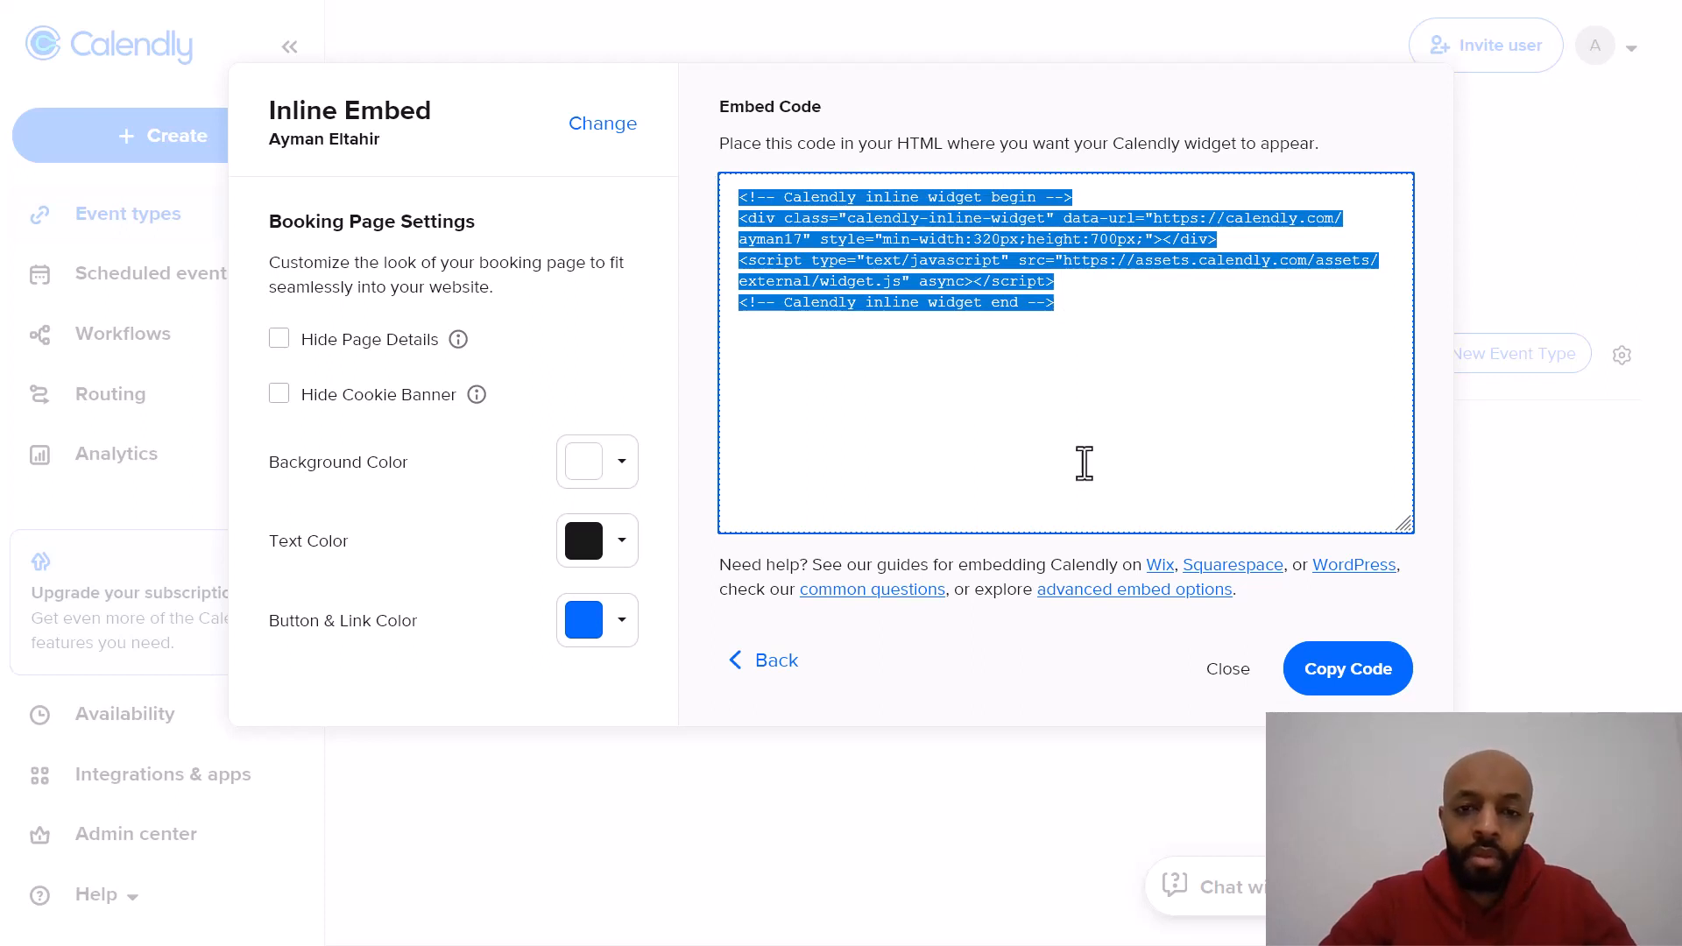
left_click(1073, 303)
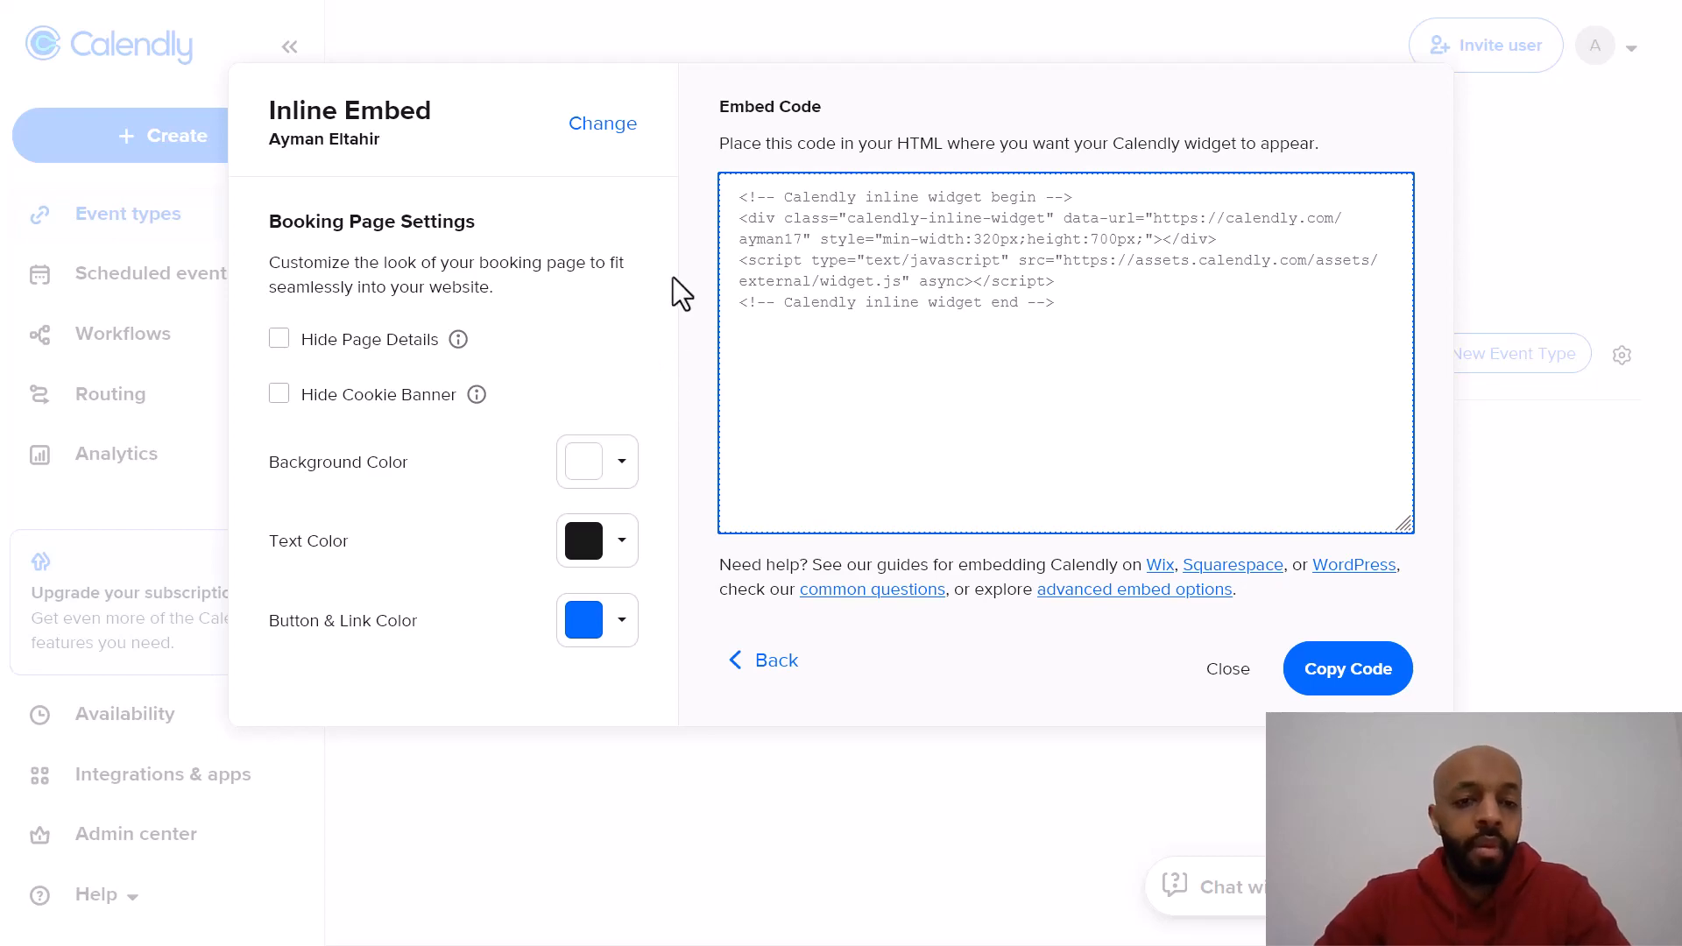
left_click(759, 660)
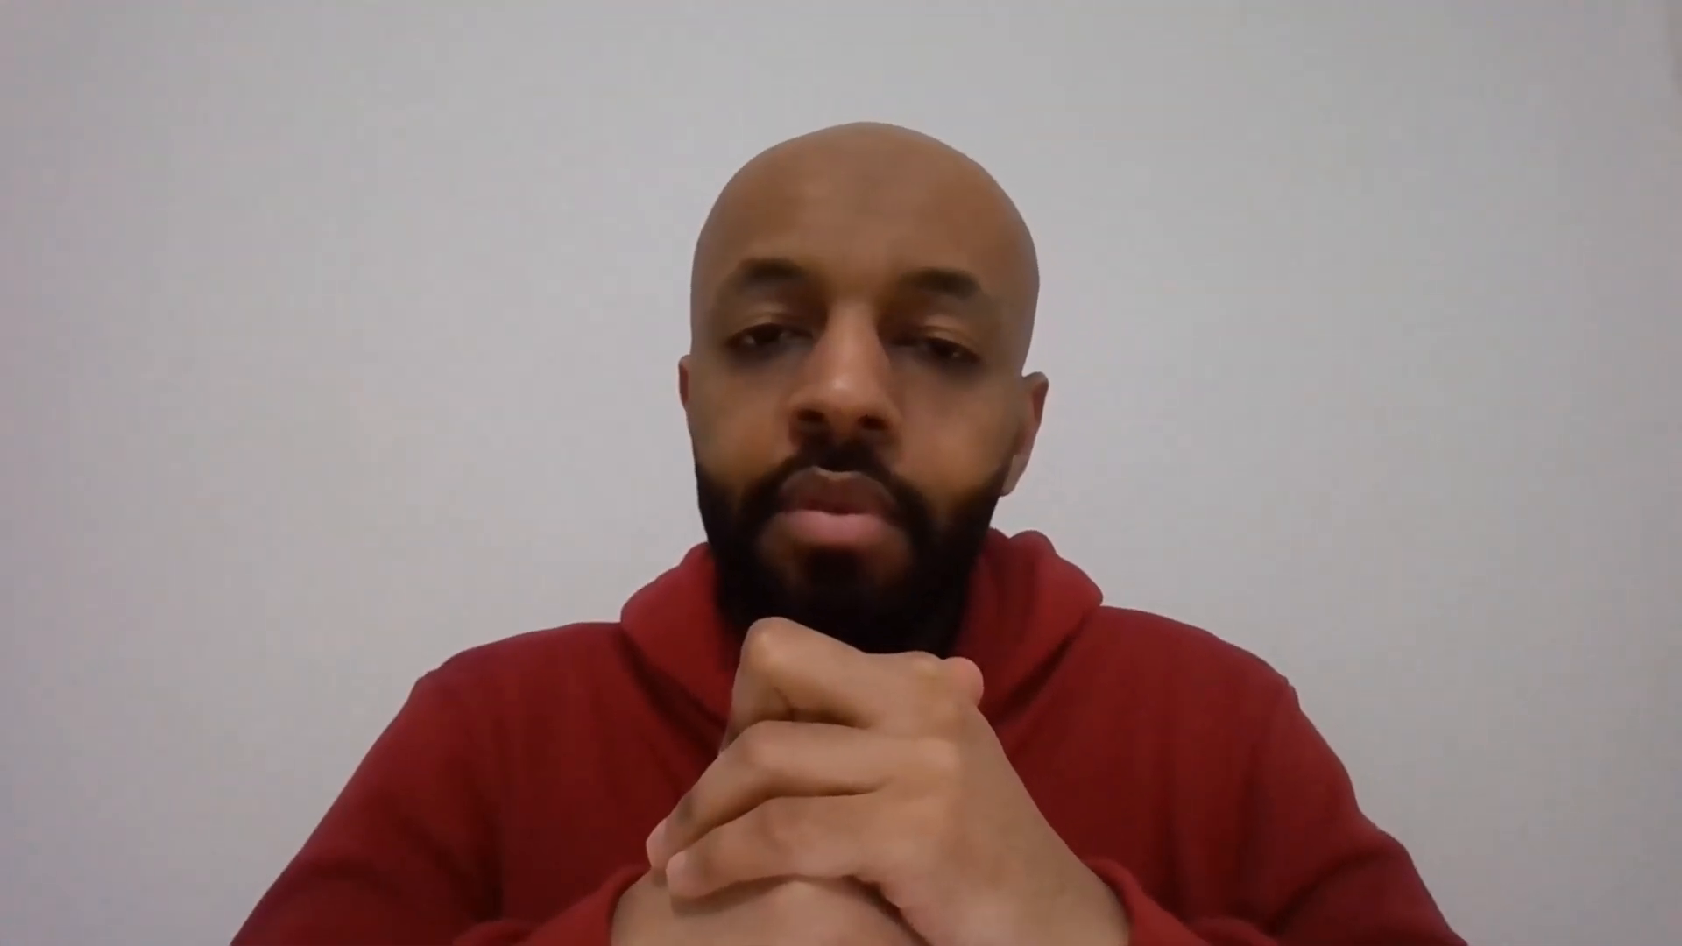